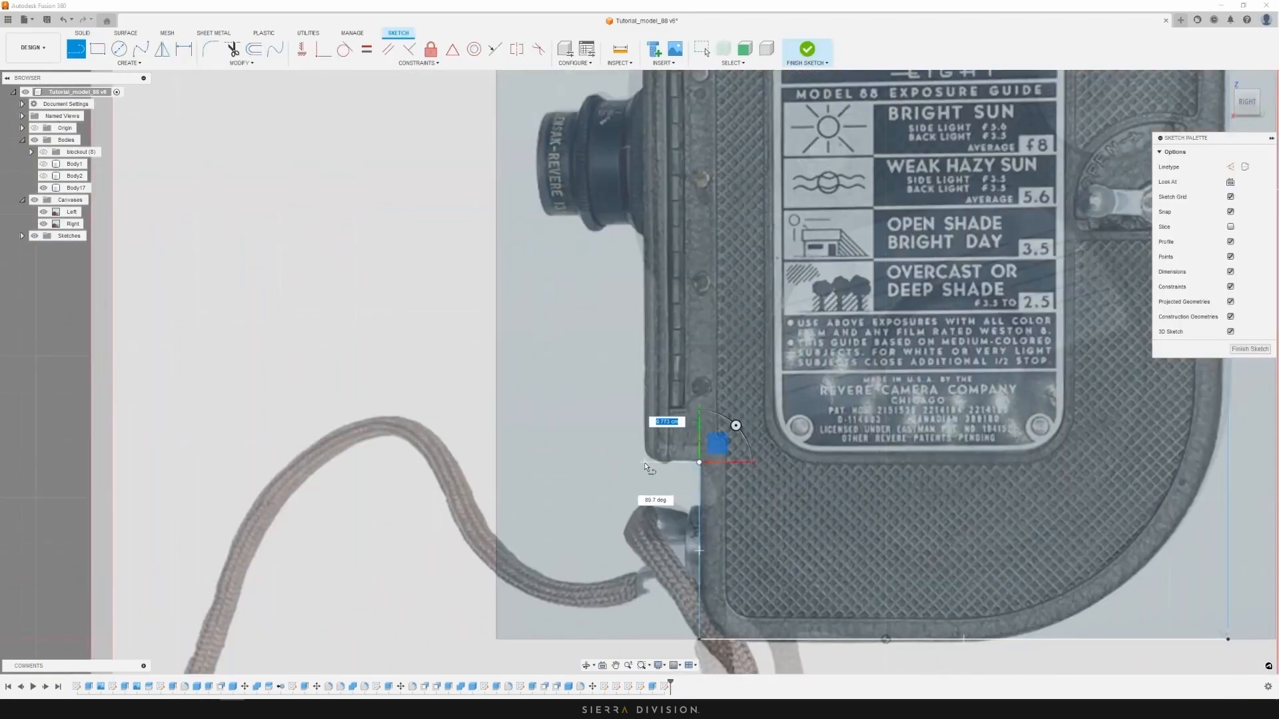
# Trace the protruding front section of the camera body with straight sketch lines over the side reference image
pyautogui.click(644, 462)
pyautogui.moveTo(645, 199); pyautogui.dragTo(654, 499, button='middle')
pyautogui.click(655, 297)
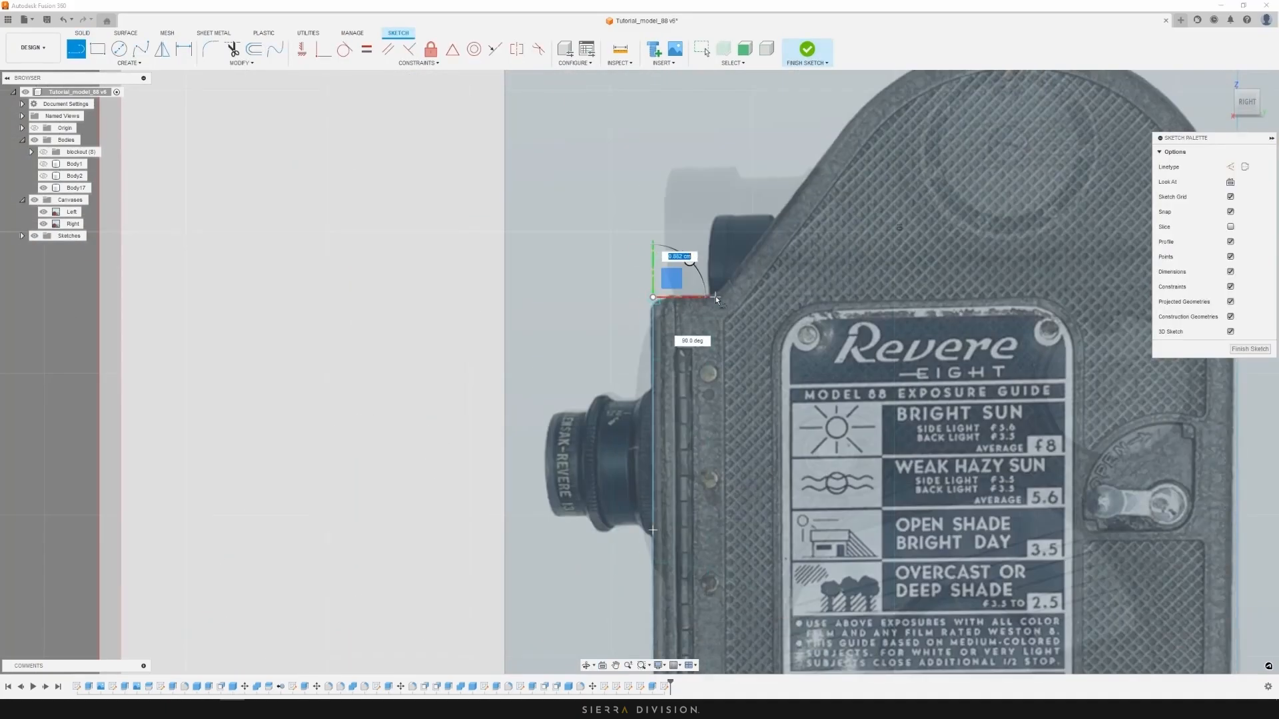
pyautogui.click(715, 296)
pyautogui.scroll(-3, 715, 295)
pyautogui.moveTo(666, 333)
pyautogui.mouseDown(button='middle')
pyautogui.moveTo(657, 270)
pyautogui.moveTo(647, 320)
pyautogui.mouseUp(button='middle')
# Fillet the two lower corners of the sketched camera outline to match the rounded corners in the reference image
pyautogui.click(208, 53)
pyautogui.click(556, 588)
pyautogui.scroll(5, 557, 587)
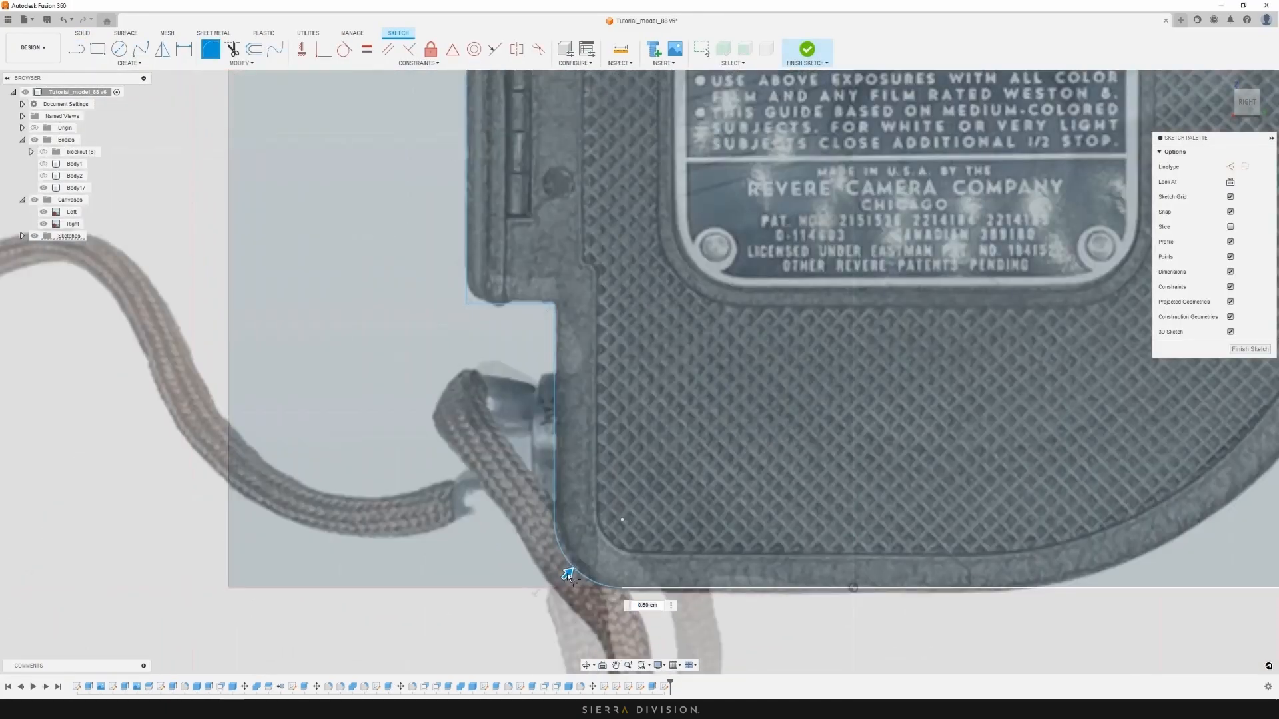
pyautogui.moveTo(568, 574); pyautogui.dragTo(579, 563)
pyautogui.scroll(-6, 709, 486)
pyautogui.click(928, 517)
pyautogui.scroll(4, 926, 517)
pyautogui.moveTo(930, 514); pyautogui.dragTo(851, 442)
pyautogui.scroll(-3, 826, 493)
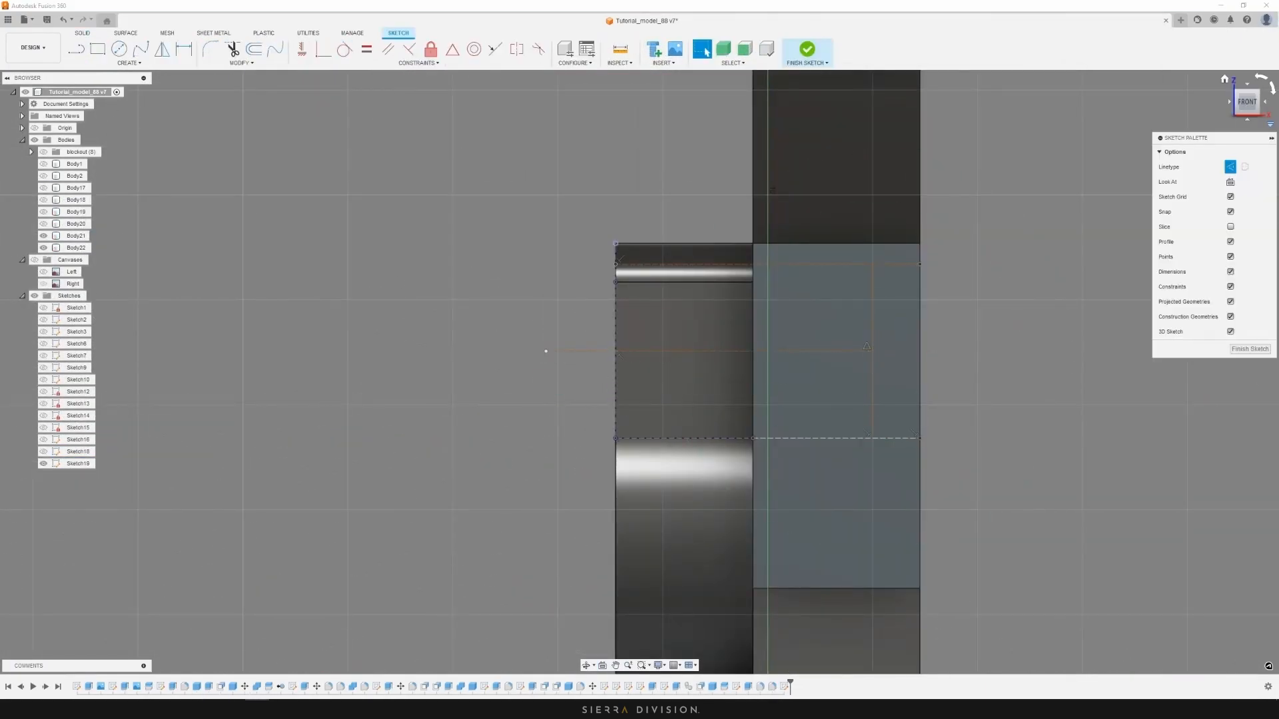
# Sketch a center point slot on the front view, centred on the narrow body's outer edge and reaching the neighbouring body's far edge
pyautogui.click(129, 63)
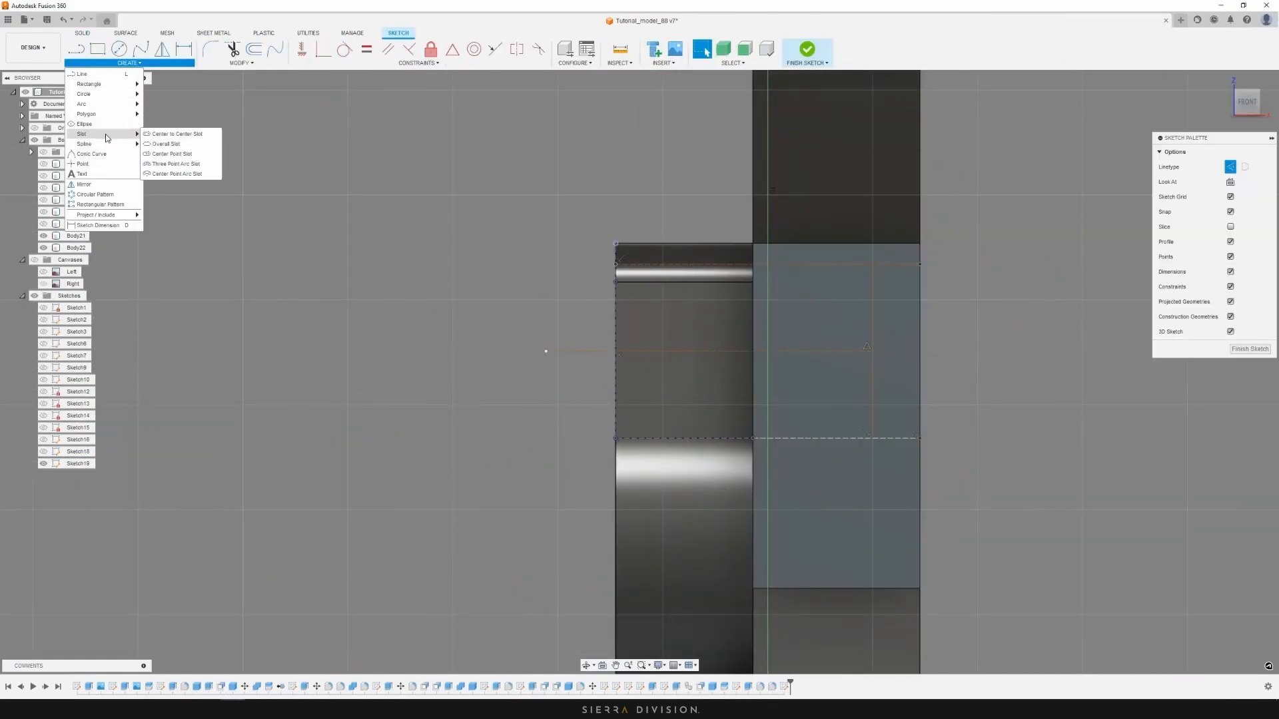
pyautogui.click(181, 155)
pyautogui.click(616, 351)
pyautogui.click(919, 351)
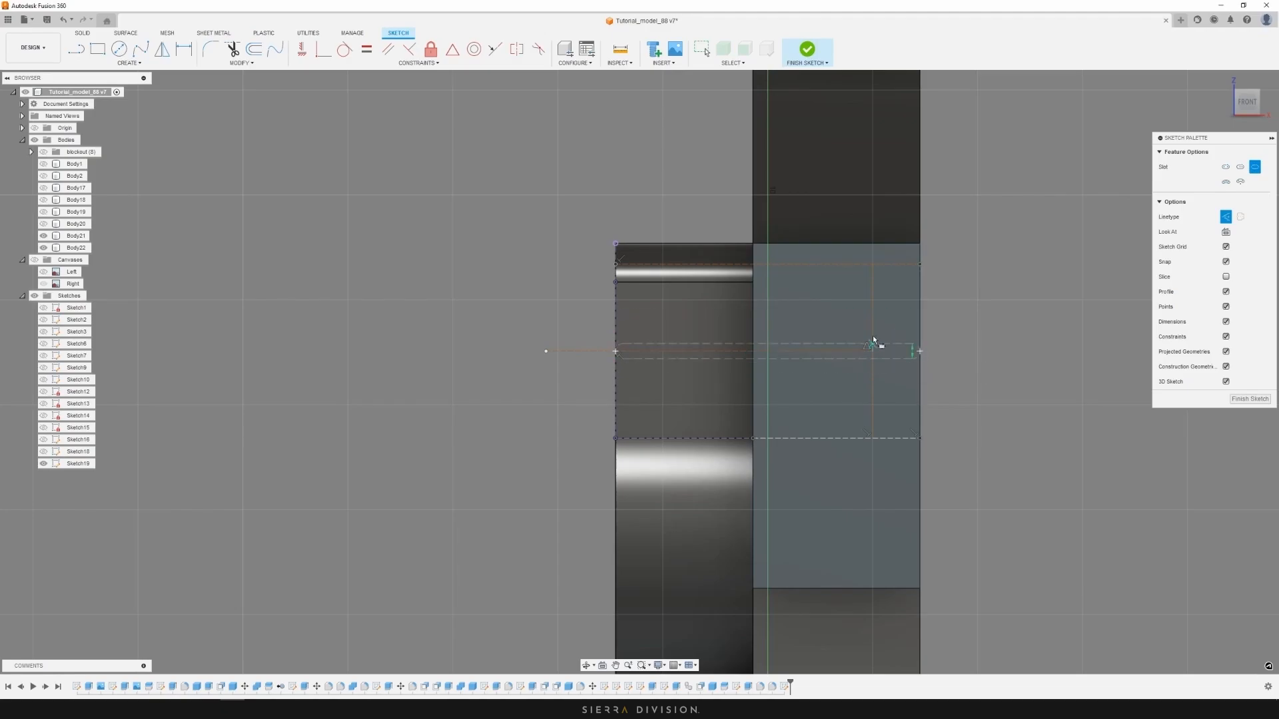
pyautogui.click(876, 265)
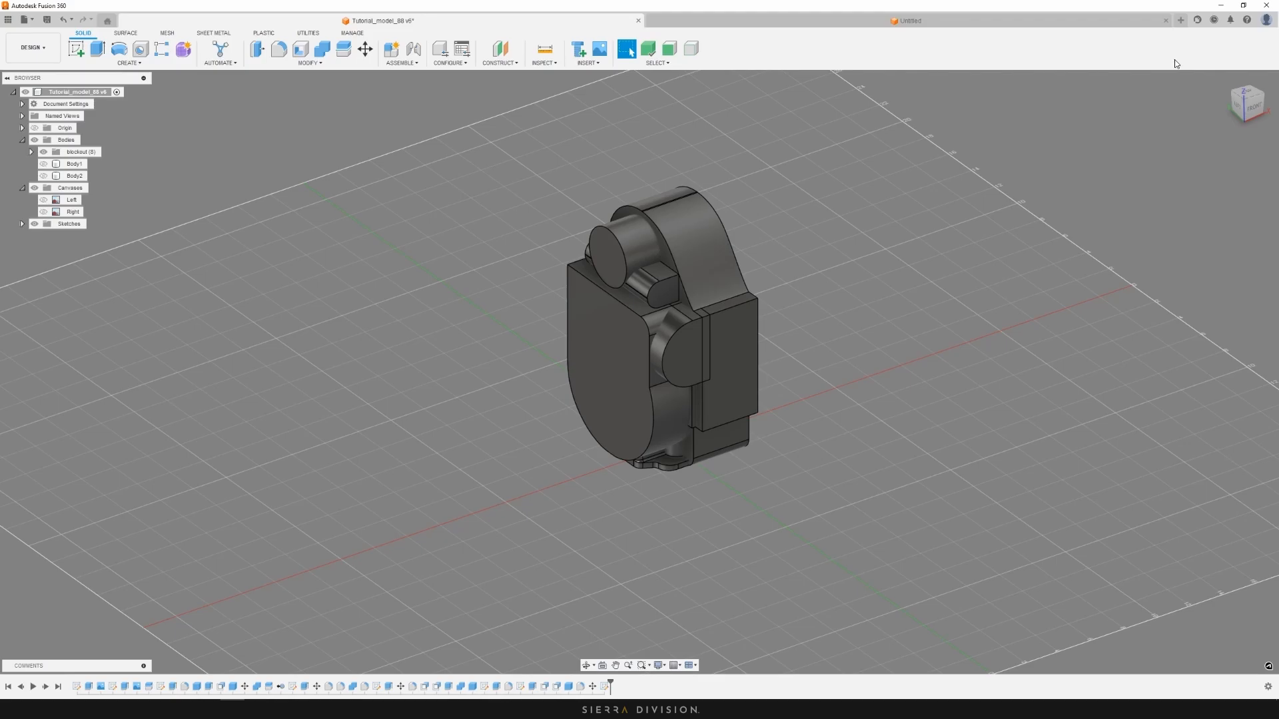
# Open the preferences and check the default units for new designs
pyautogui.click(1266, 22)
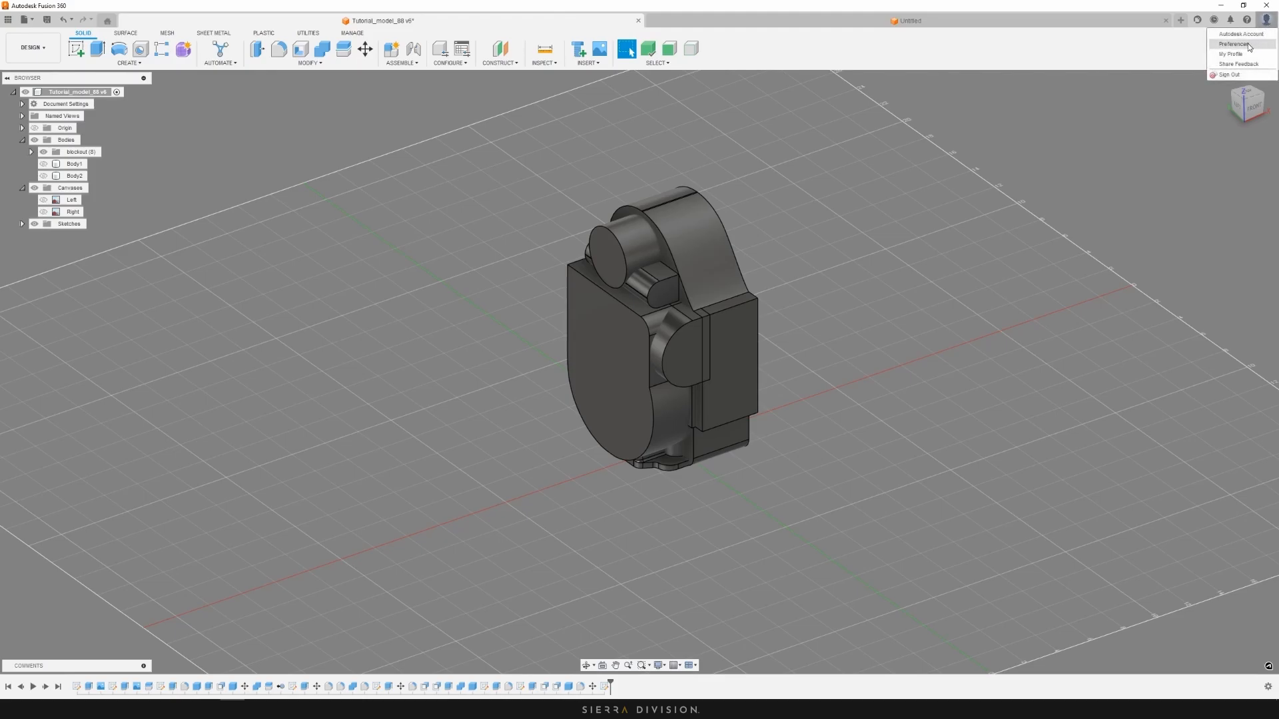
pyautogui.click(1247, 44)
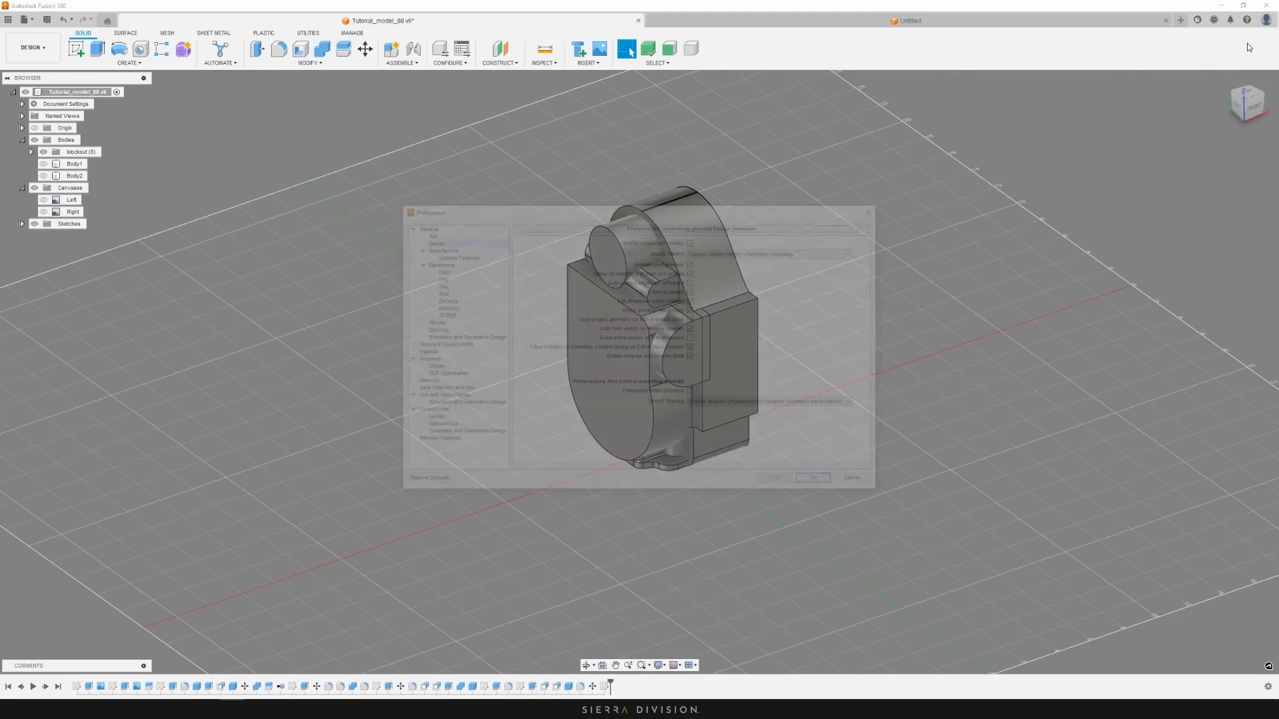
pyautogui.moveTo(470, 209); pyautogui.dragTo(540, 206)
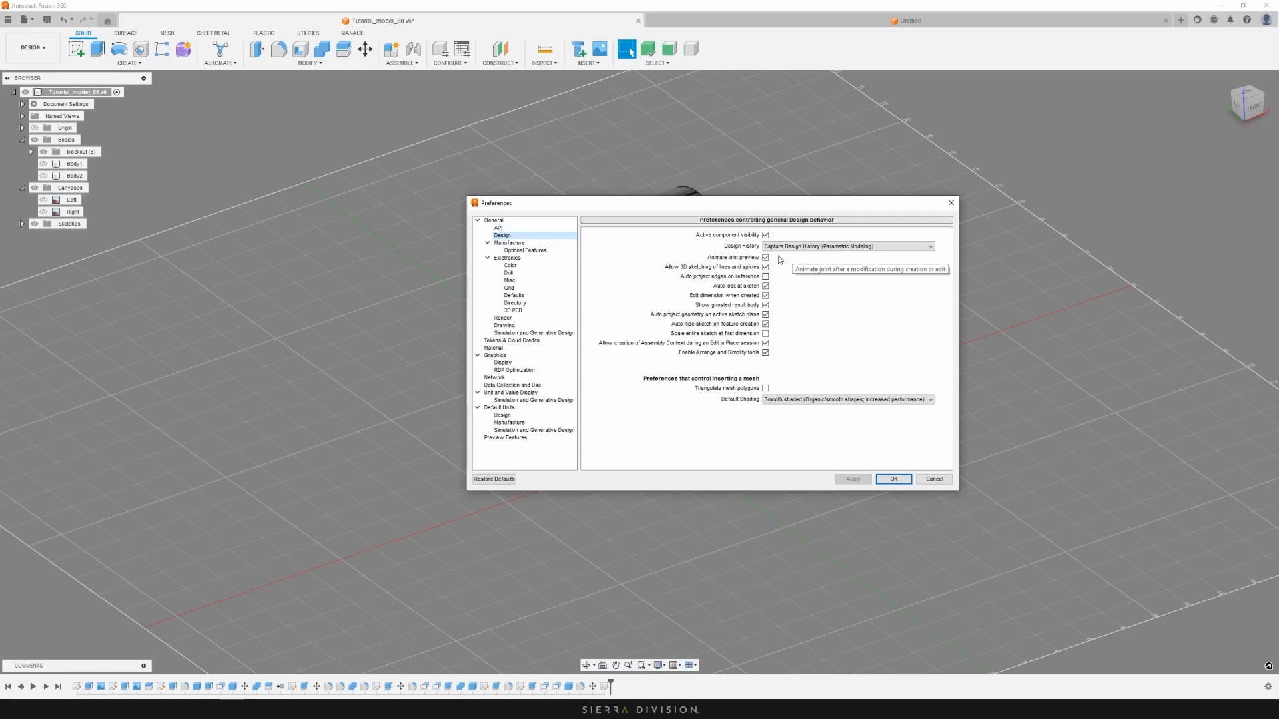
pyautogui.click(507, 417)
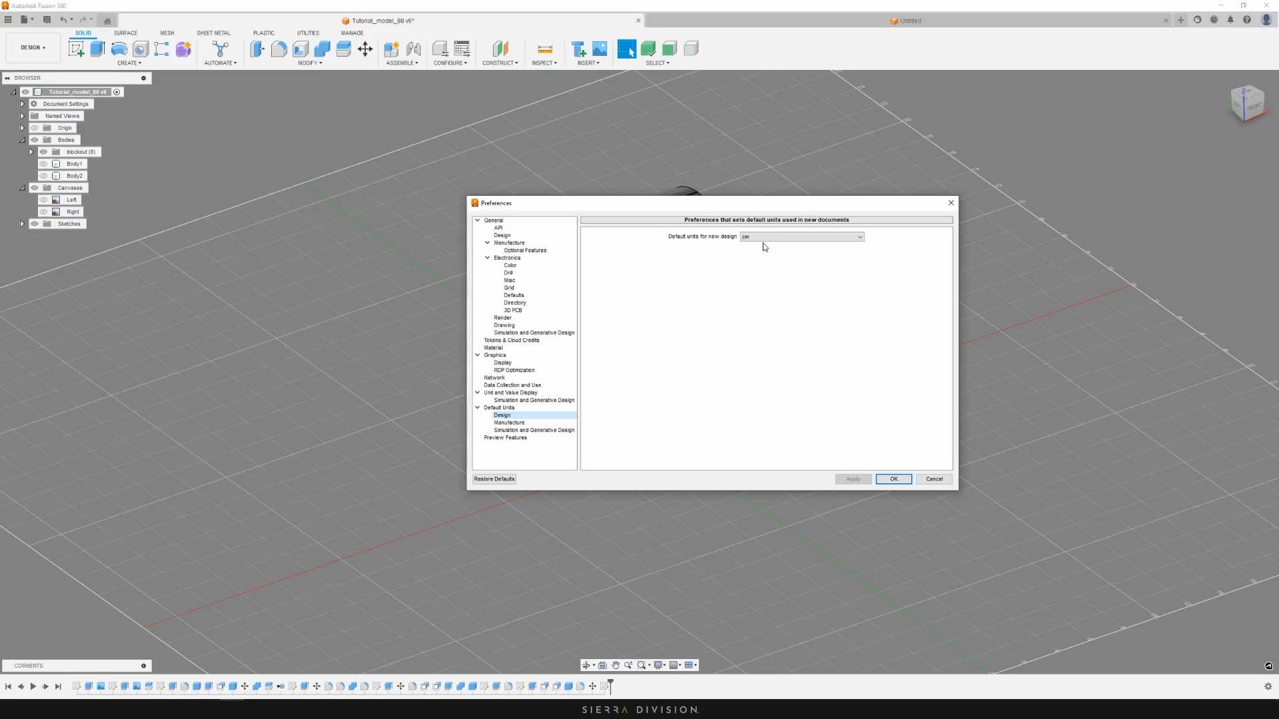
# Set the design history preference to Capture Design History (Parametric Modeling) and accept the preferences
pyautogui.click(502, 235)
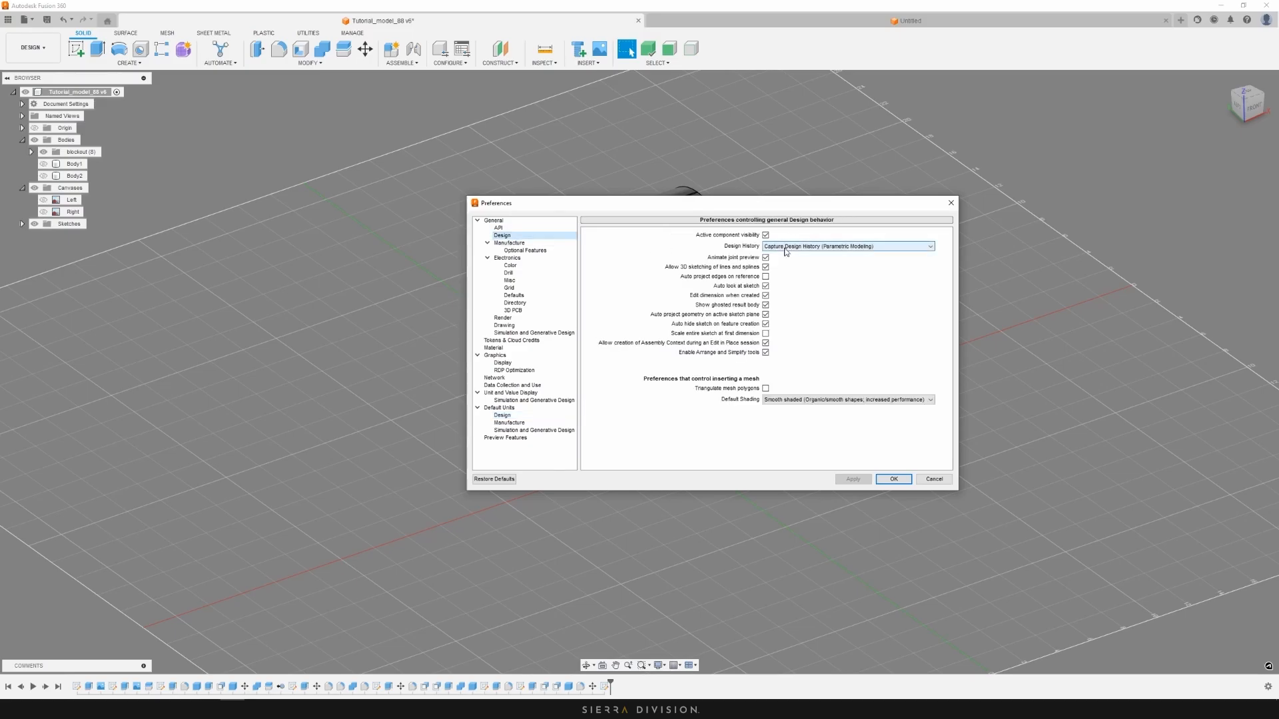
pyautogui.click(785, 248)
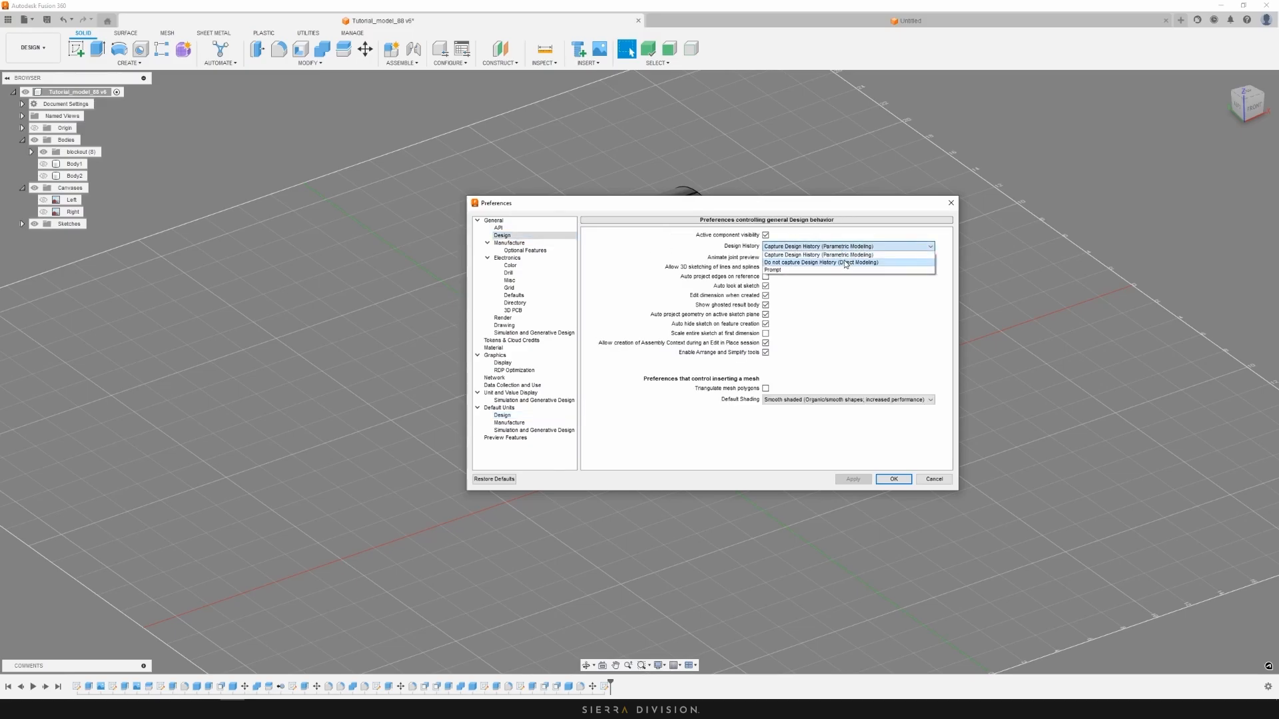
pyautogui.click(848, 254)
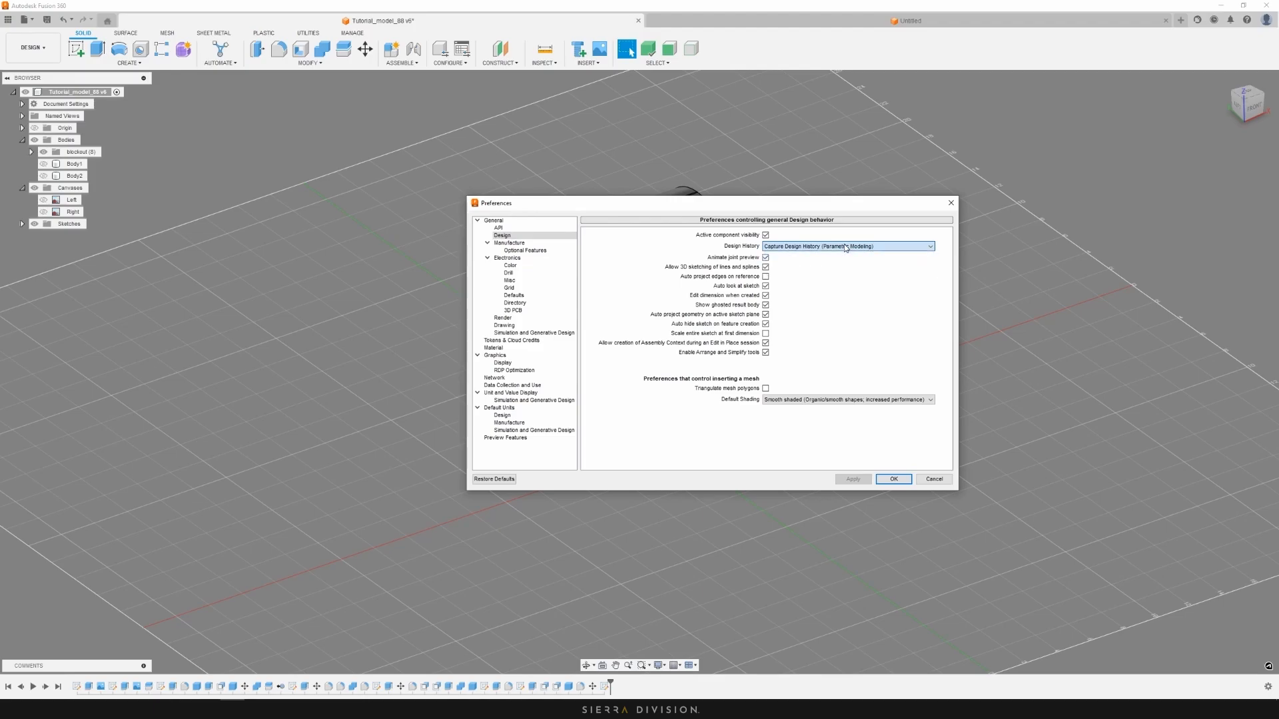
pyautogui.click(886, 479)
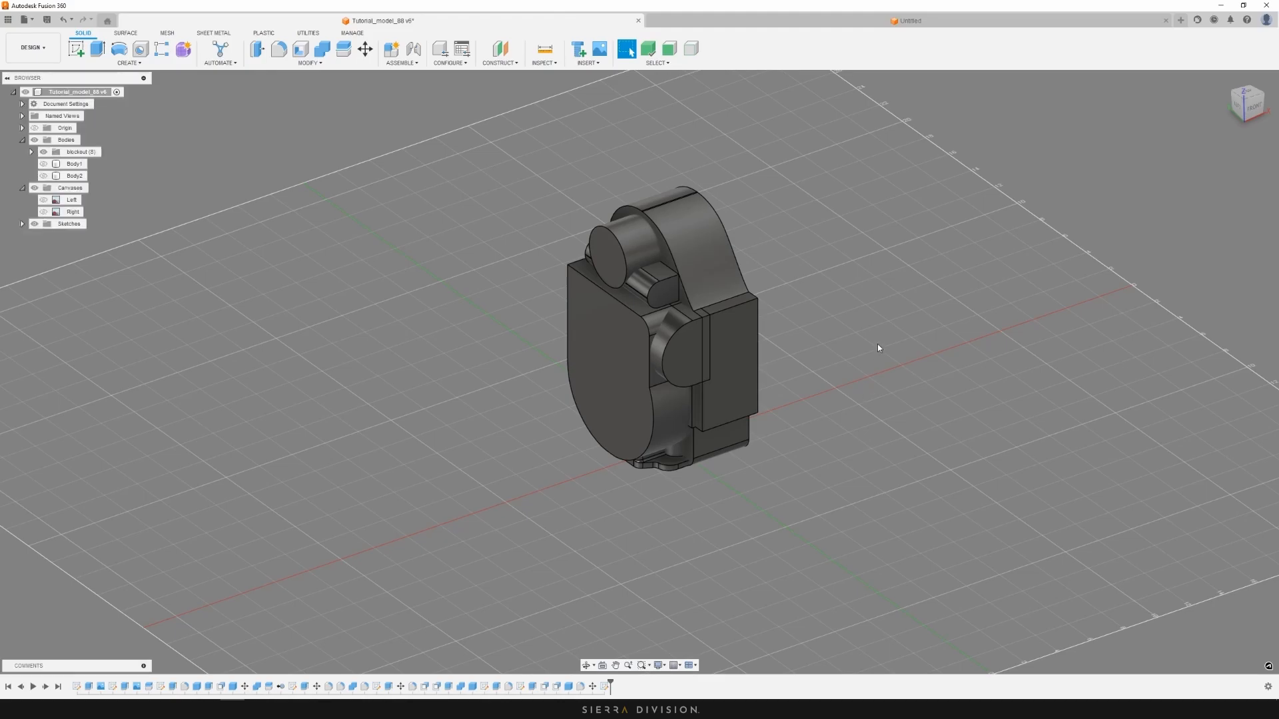
# Create a new design and model a roughly cube-shaped box as a new body from a freehand rectangle on the horizontal plane
pyautogui.hotkey('ctrl', 'n')
pyautogui.click(814, 21)
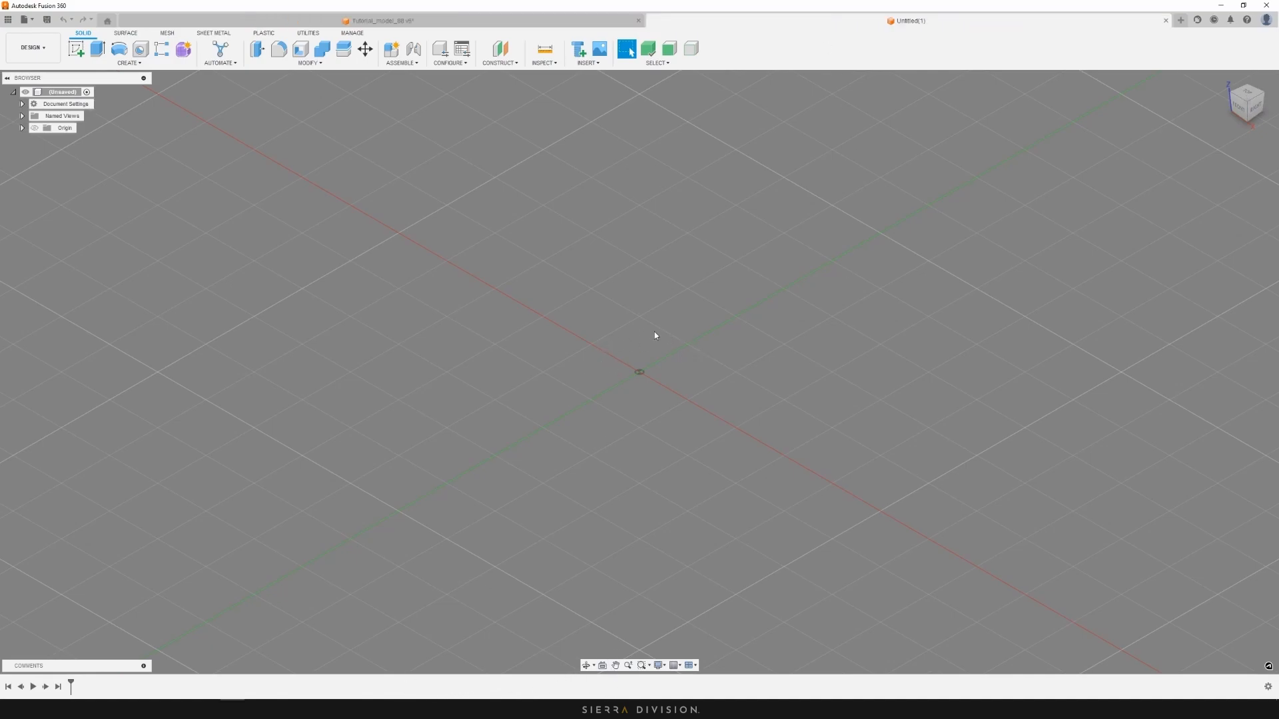
pyautogui.scroll(-1, 663, 327)
pyautogui.press('r')
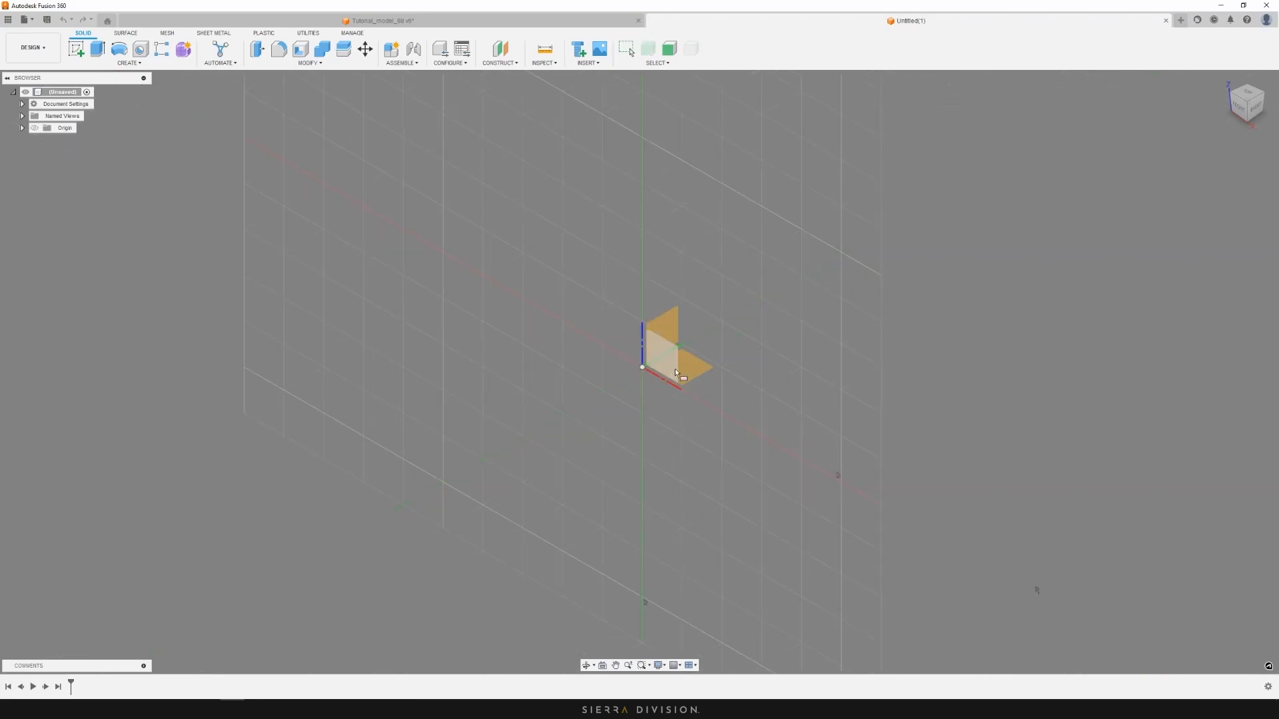
pyautogui.click(693, 366)
pyautogui.click(584, 308)
pyautogui.click(601, 516)
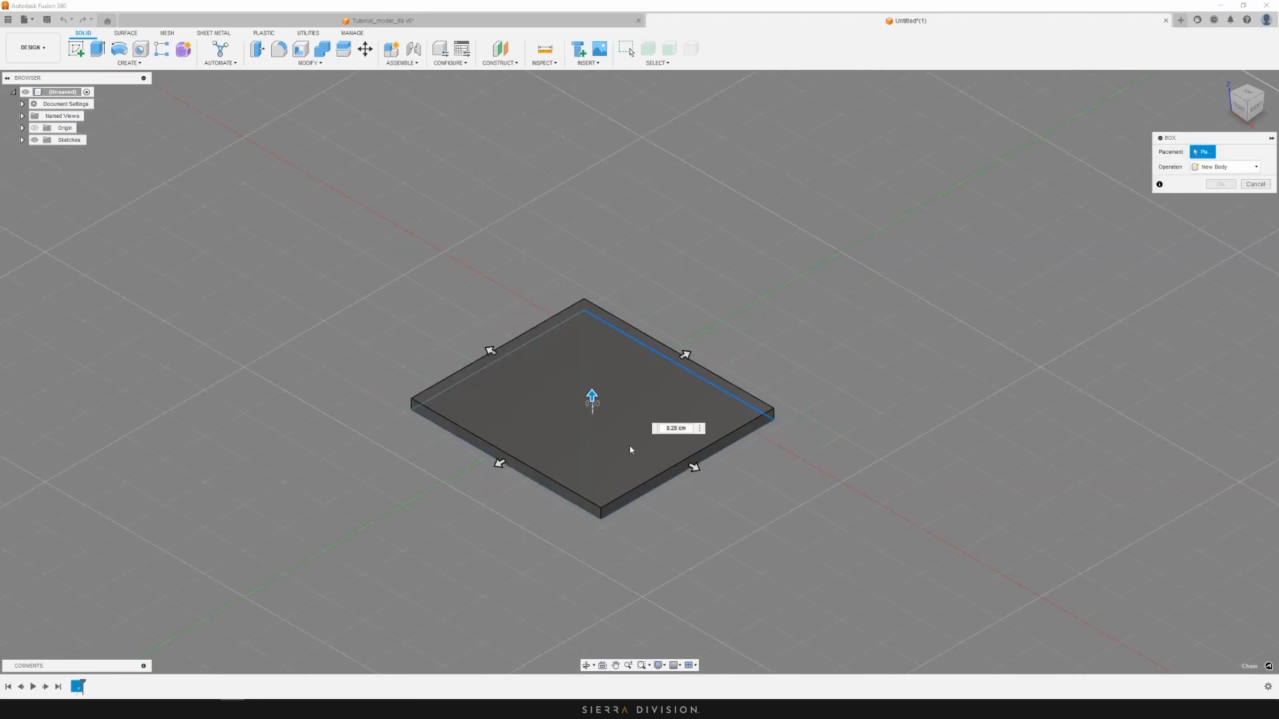
pyautogui.moveTo(592, 396); pyautogui.dragTo(600, 216)
pyautogui.click(1220, 229)
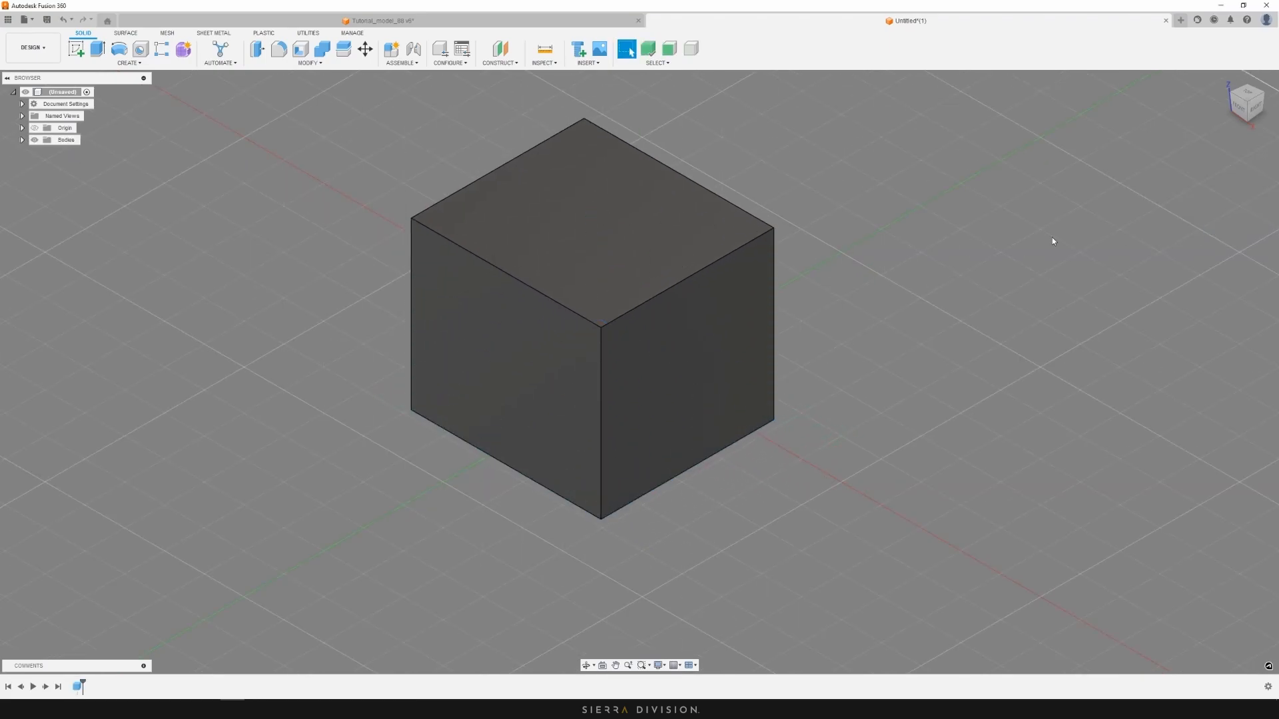
# Fillet the box's upper front edge with a large radius of about 3.3 cm
pyautogui.click(684, 368)
pyautogui.press('f')
pyautogui.moveTo(677, 367); pyautogui.dragTo(693, 372)
pyautogui.click(1213, 310)
# Fillet the box's other near top edge together with the near vertical corner edge so both blend into the first fillet
pyautogui.click(797, 314)
pyautogui.press('f')
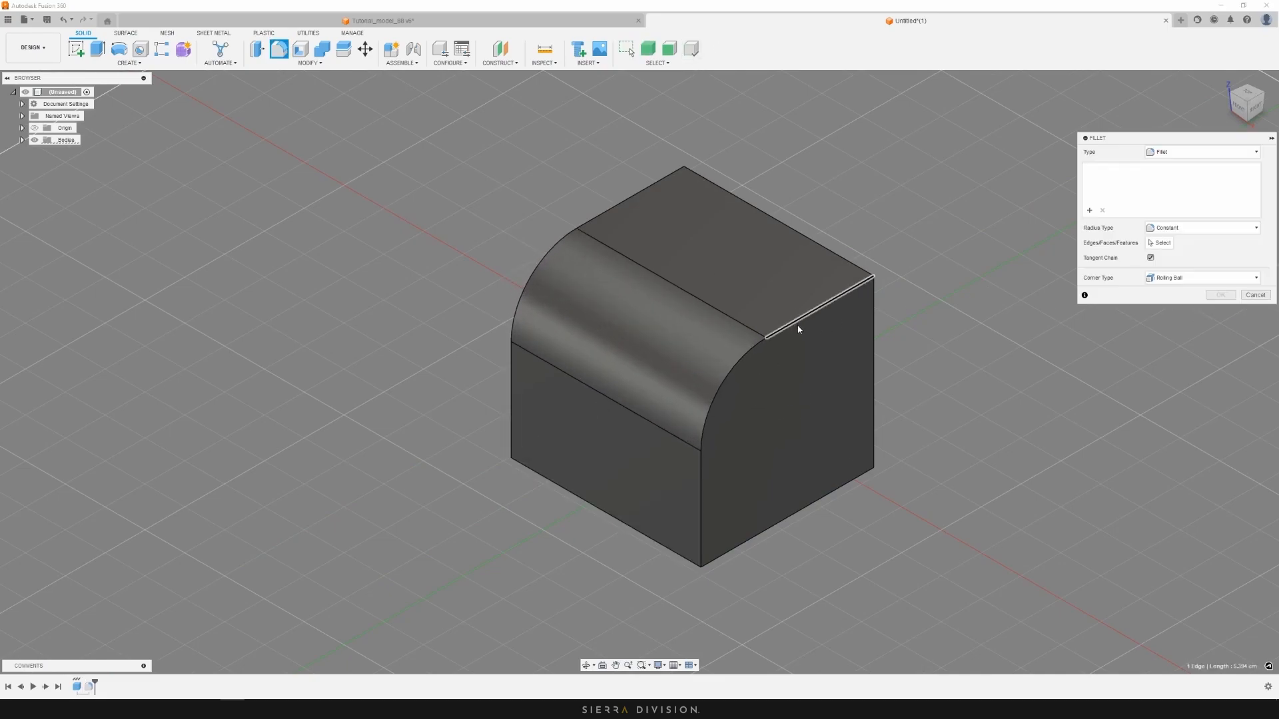
pyautogui.click(1220, 310)
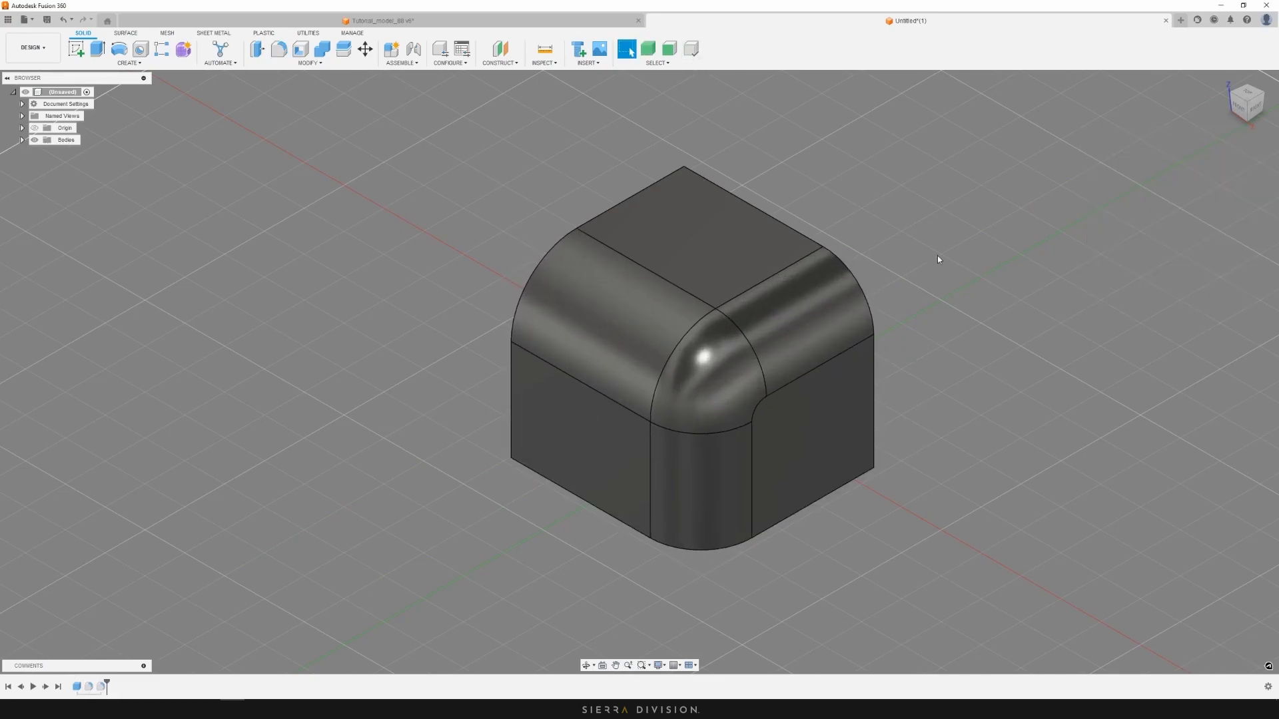
# Add a small fillet along the box's far upper edge, following its tangent chain
pyautogui.click(791, 228)
pyautogui.press('f')
pyautogui.moveTo(794, 223); pyautogui.dragTo(788, 233)
pyautogui.click(1219, 310)
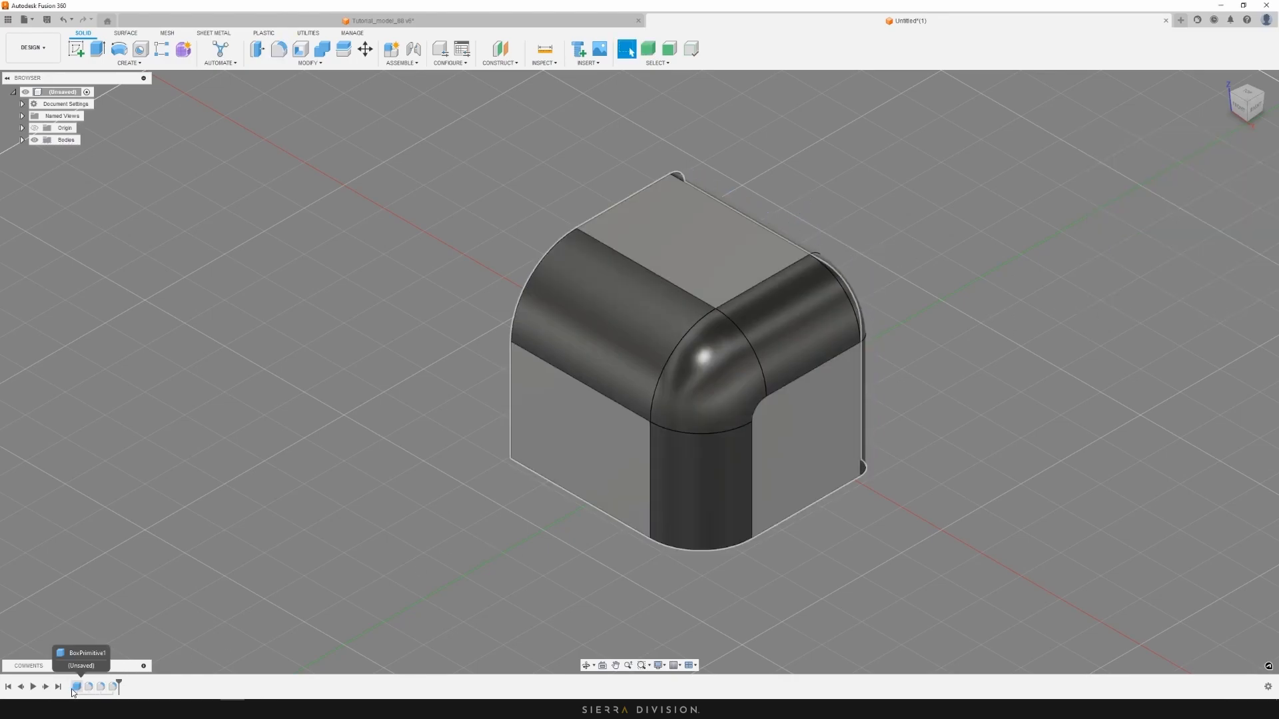
# Roll the design history back to its beginning and play the modeling operations through to the end
pyautogui.click(8, 690)
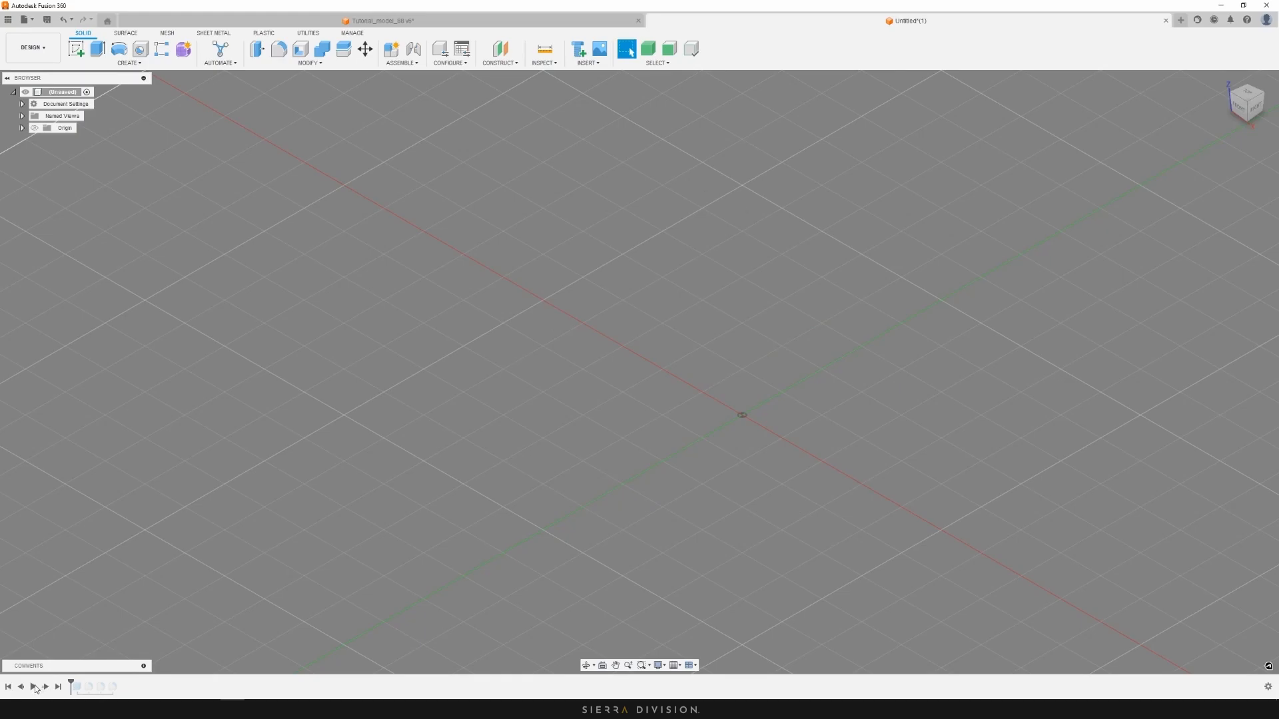
pyautogui.click(34, 686)
pyautogui.click(58, 687)
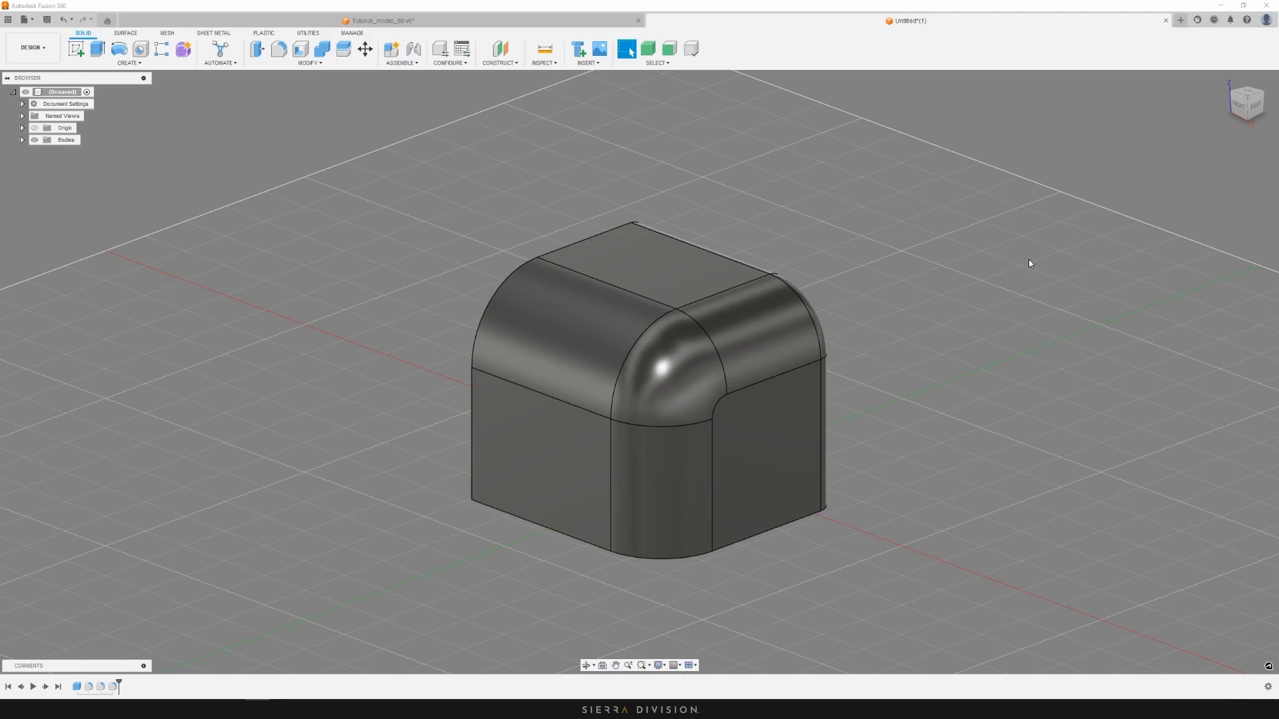
# Edit the first fillet in the design history and reduce its radius
pyautogui.moveTo(119, 684)
pyautogui.mouseDown()
pyautogui.moveTo(94, 684)
pyautogui.moveTo(119, 685)
pyautogui.mouseUp()
pyautogui.click(93, 686)
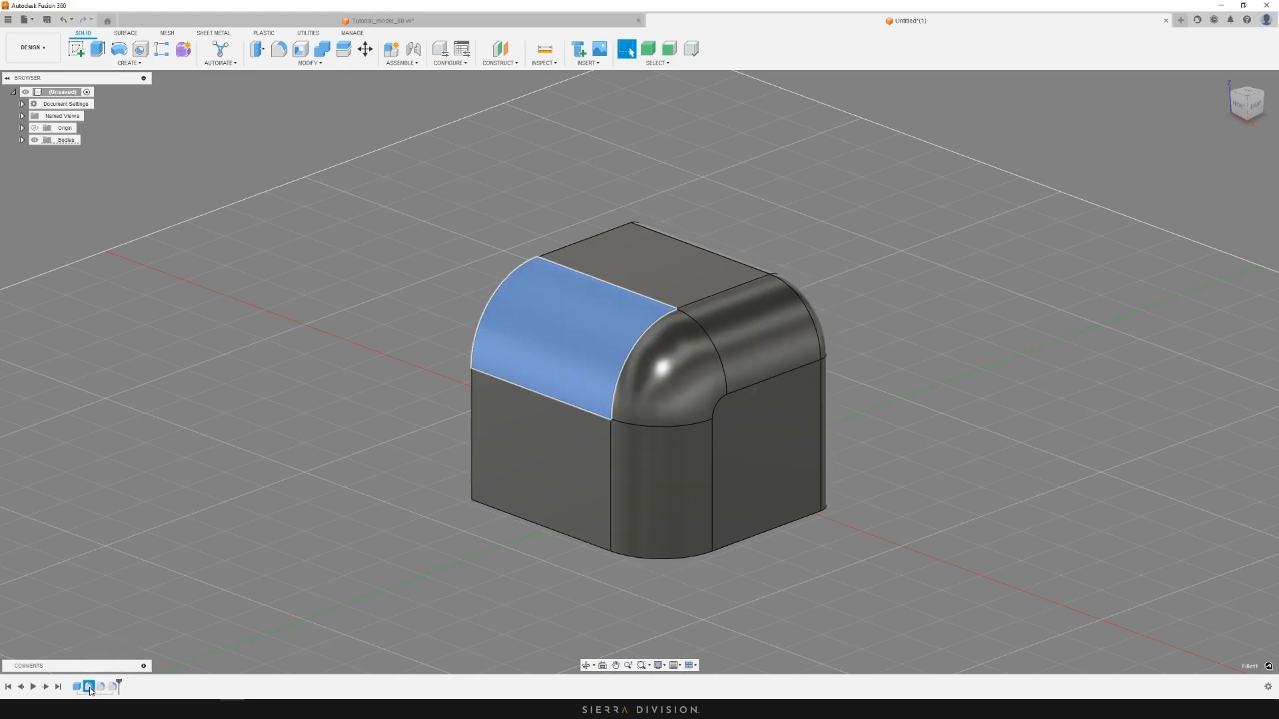
pyautogui.doubleClick(90, 688)
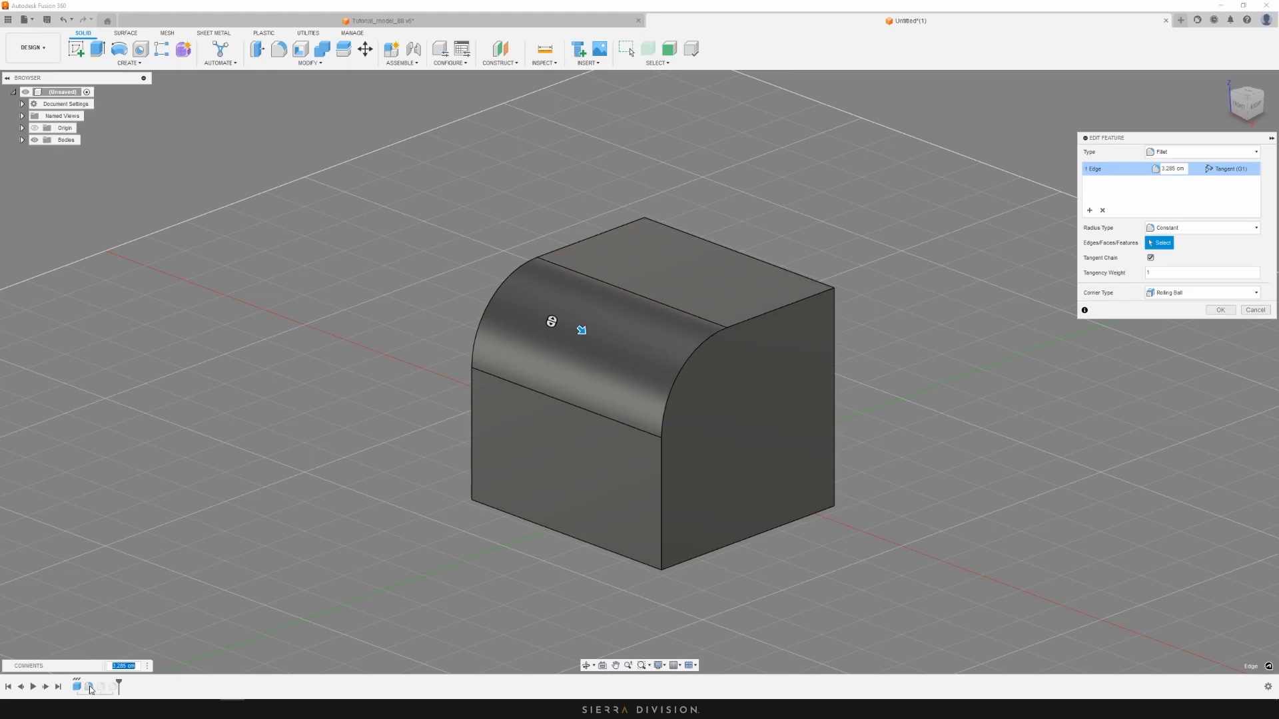
pyautogui.moveTo(582, 330); pyautogui.dragTo(571, 322)
pyautogui.click(1220, 310)
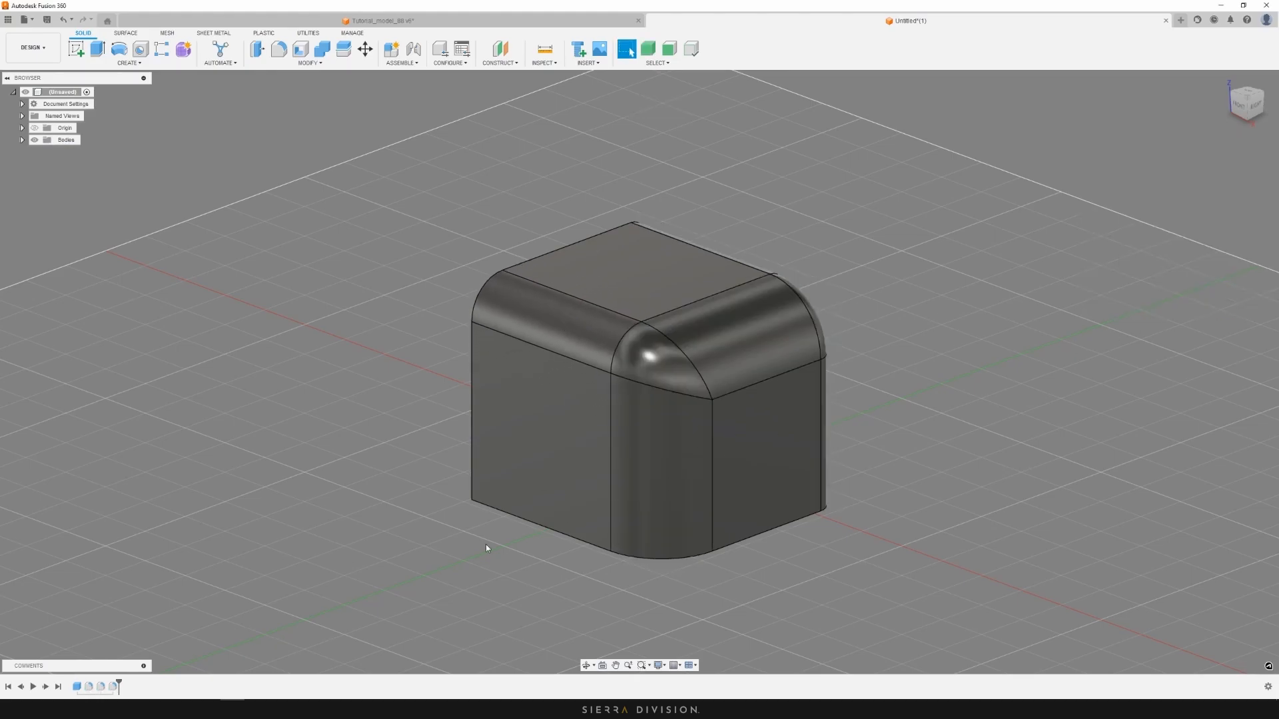
pyautogui.keyDown('shift'); pyautogui.moveTo(662, 349); pyautogui.dragTo(674, 378, button='middle'); pyautogui.keyUp('shift')
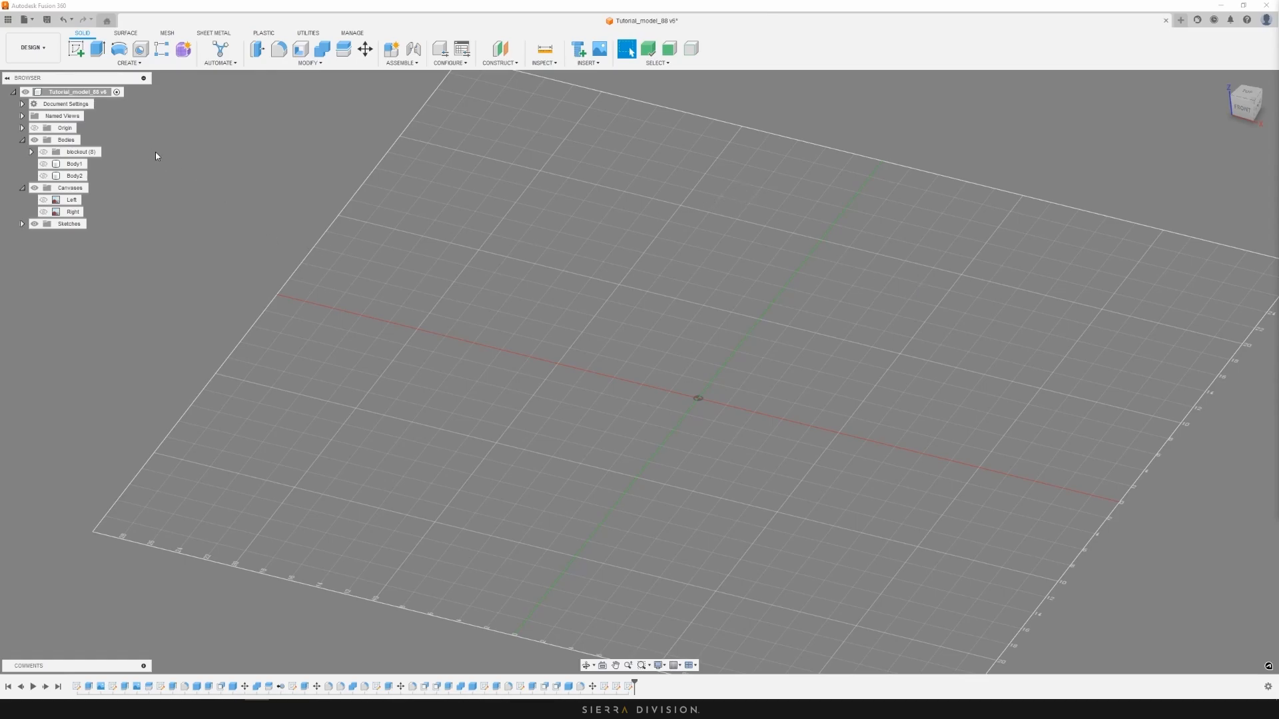
# In the camera model, sketch a center rectangle at the origin on the horizontal plane, 5.8 cm wide and about 11 cm long, and finish the sketch
pyautogui.click(76, 49)
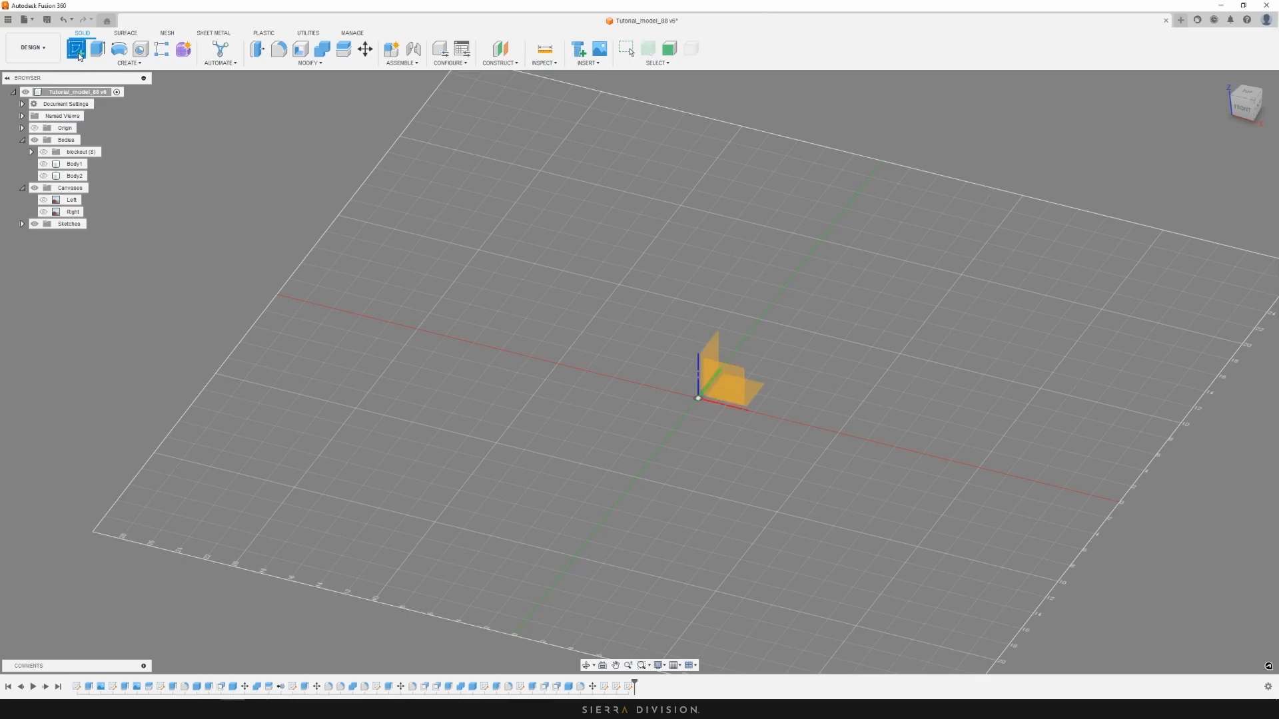
pyautogui.click(754, 388)
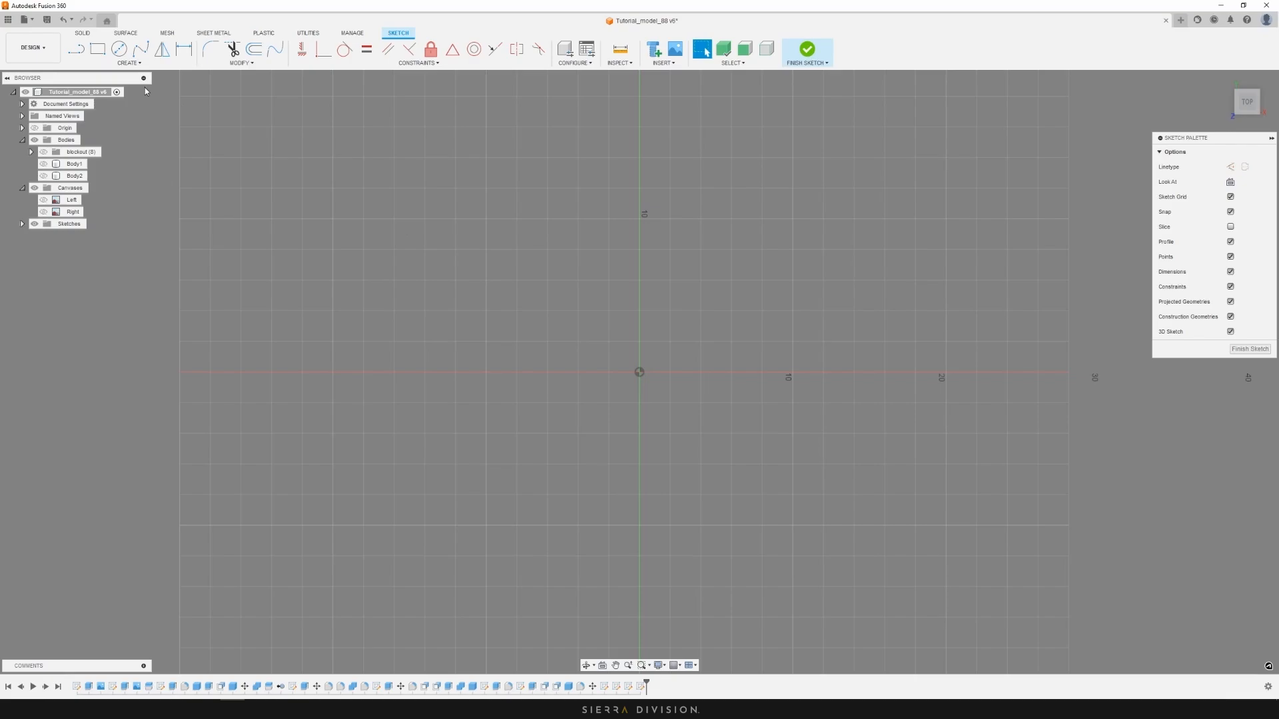
pyautogui.press('r')
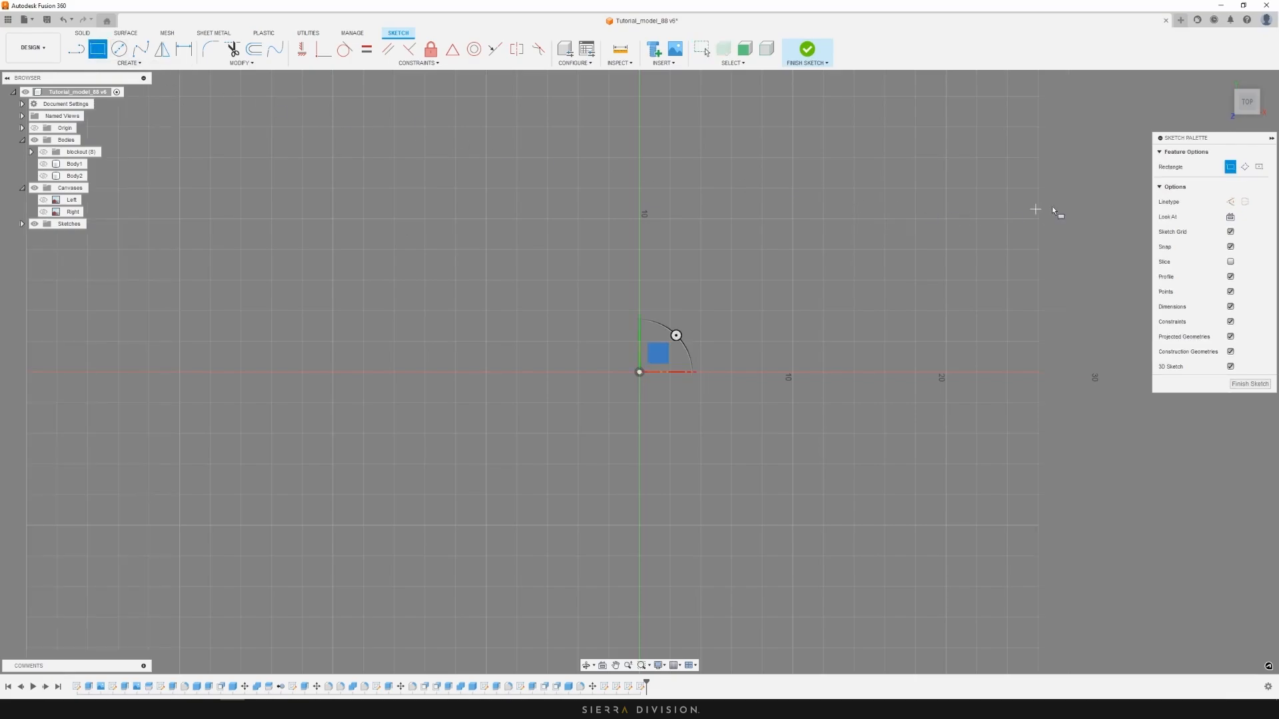
pyautogui.click(1259, 166)
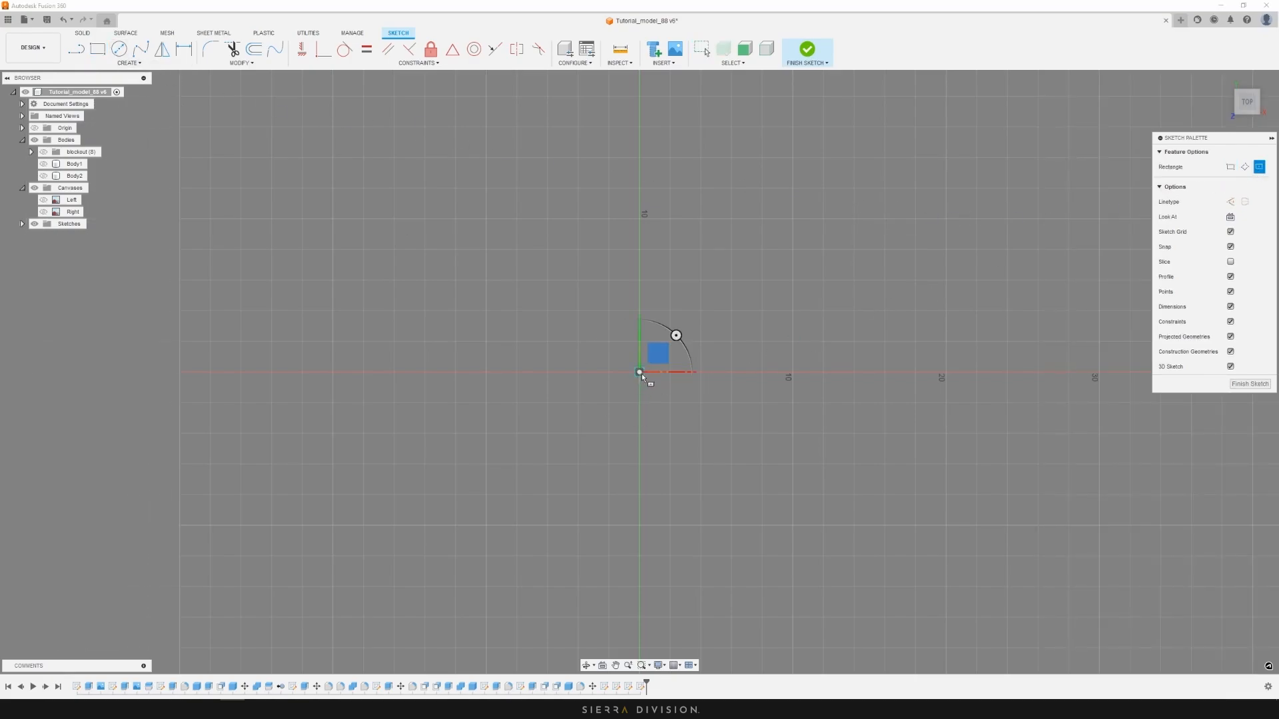
pyautogui.click(640, 372)
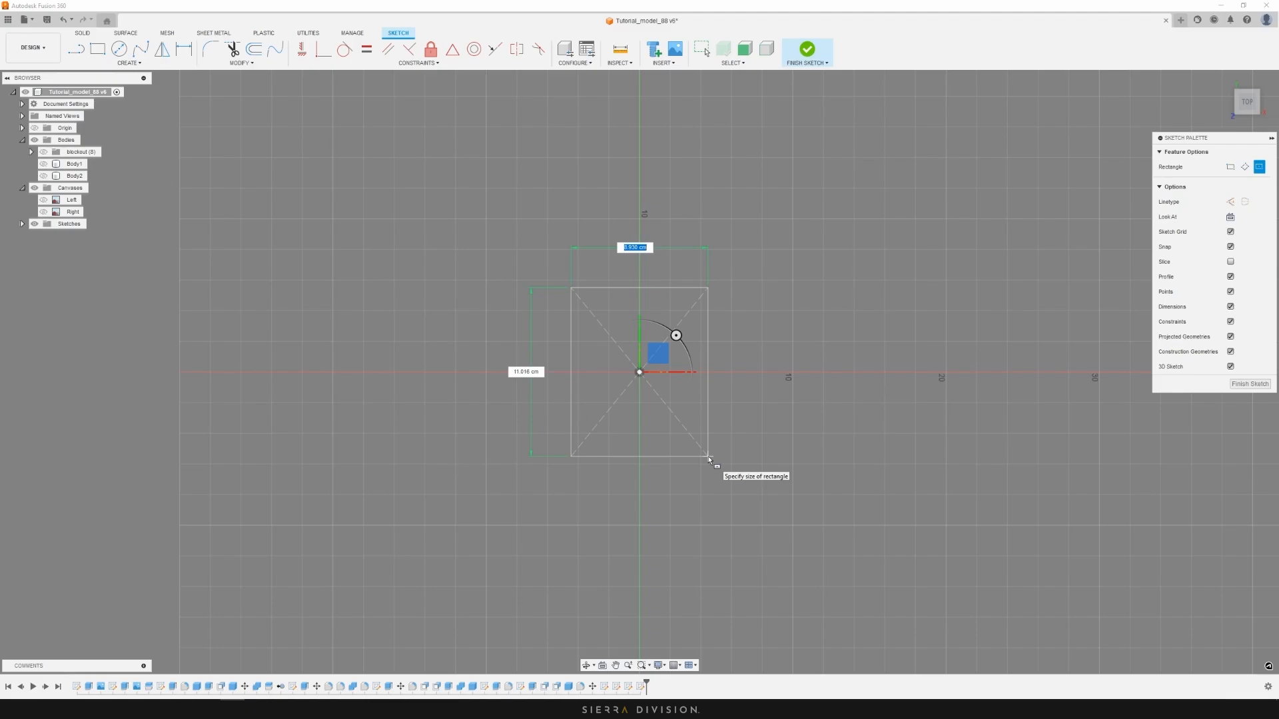
pyautogui.write('5.8')
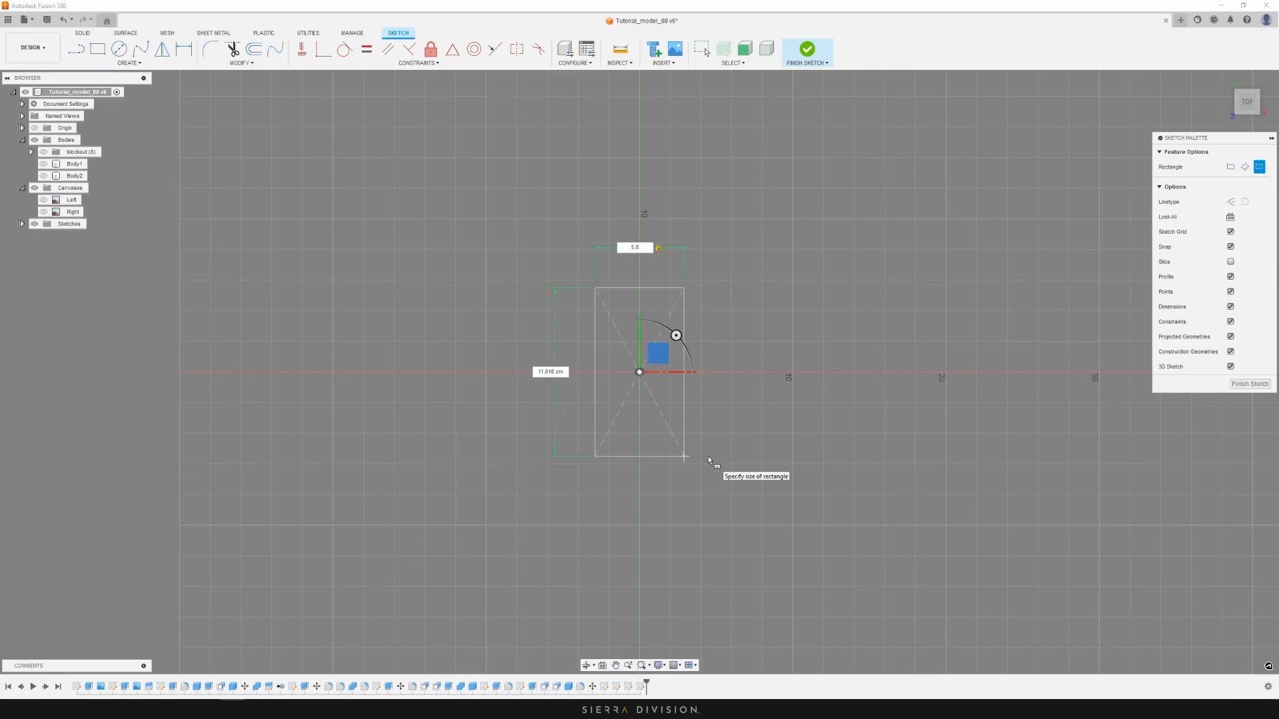
pyautogui.press('Tab')
pyautogui.write('1')
pyautogui.press('Return')
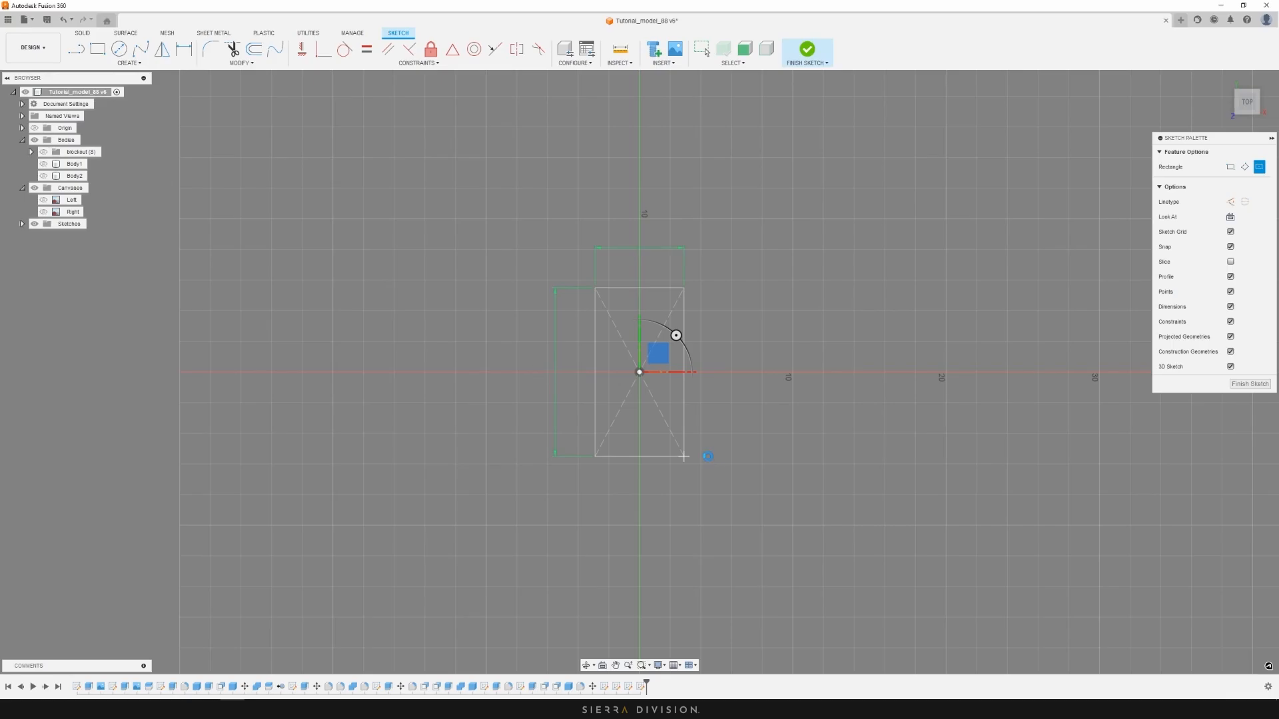
pyautogui.press('Escape')
pyautogui.click(1250, 349)
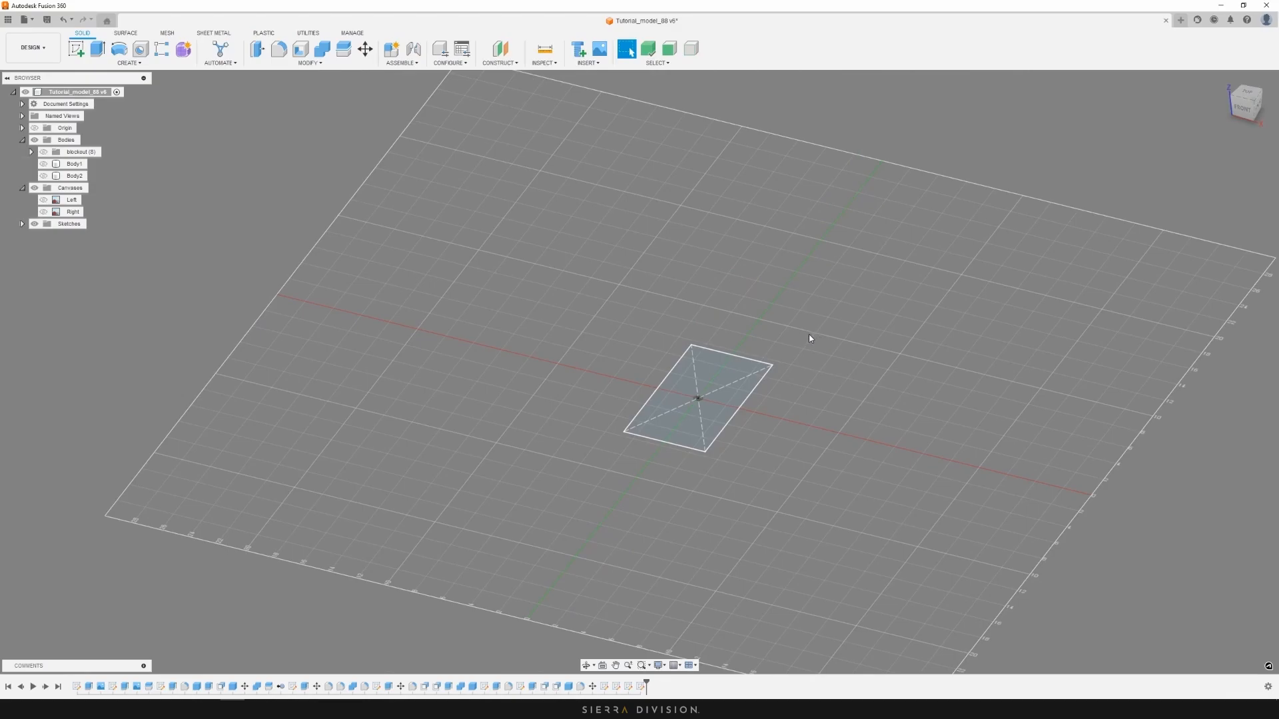
# Extrude the sketched rectangle 12.7 cm upward as a new body
pyautogui.keyDown('shift'); pyautogui.moveTo(809, 334); pyautogui.dragTo(778, 340, button='middle'); pyautogui.keyUp('shift')
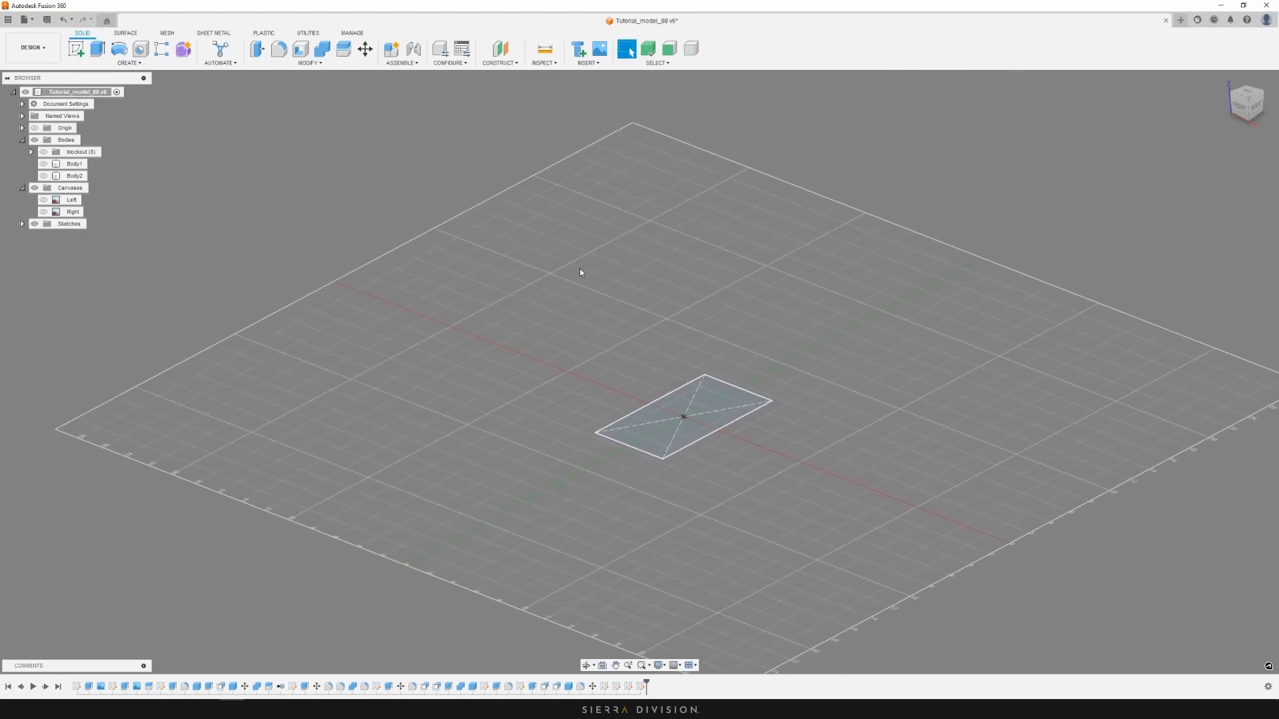
pyautogui.click(98, 50)
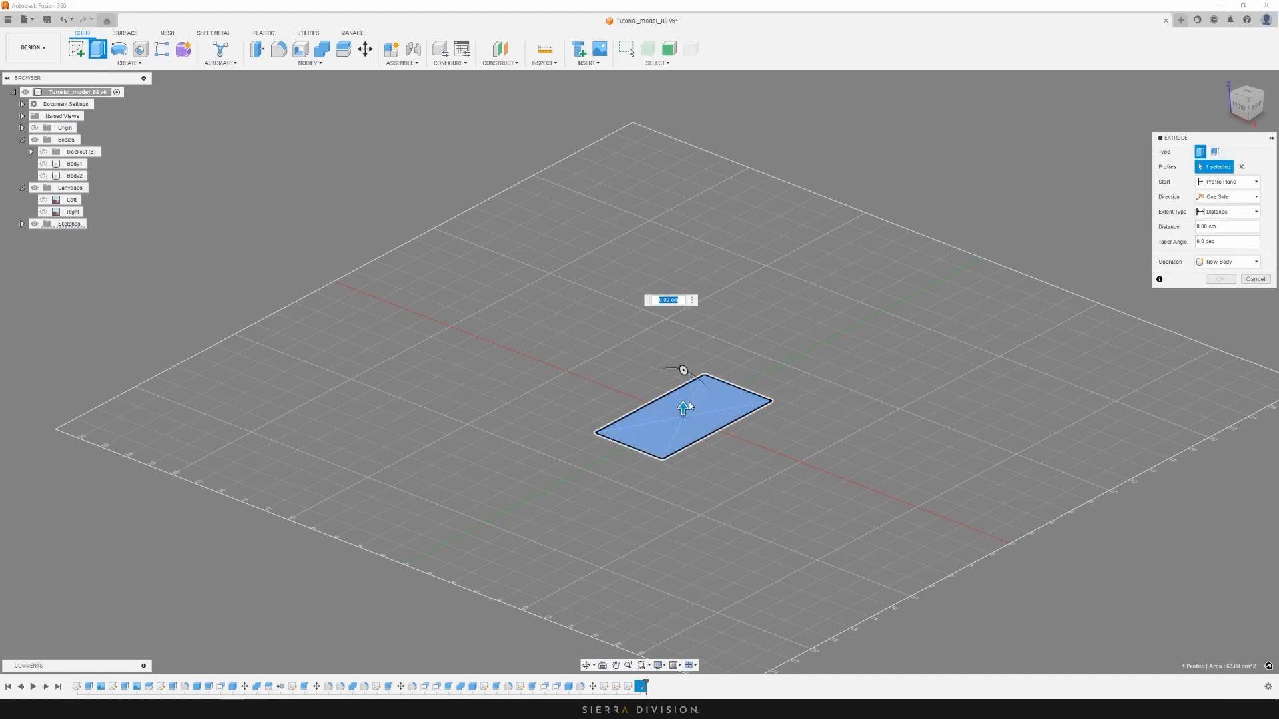
pyautogui.moveTo(683, 407); pyautogui.dragTo(672, 330)
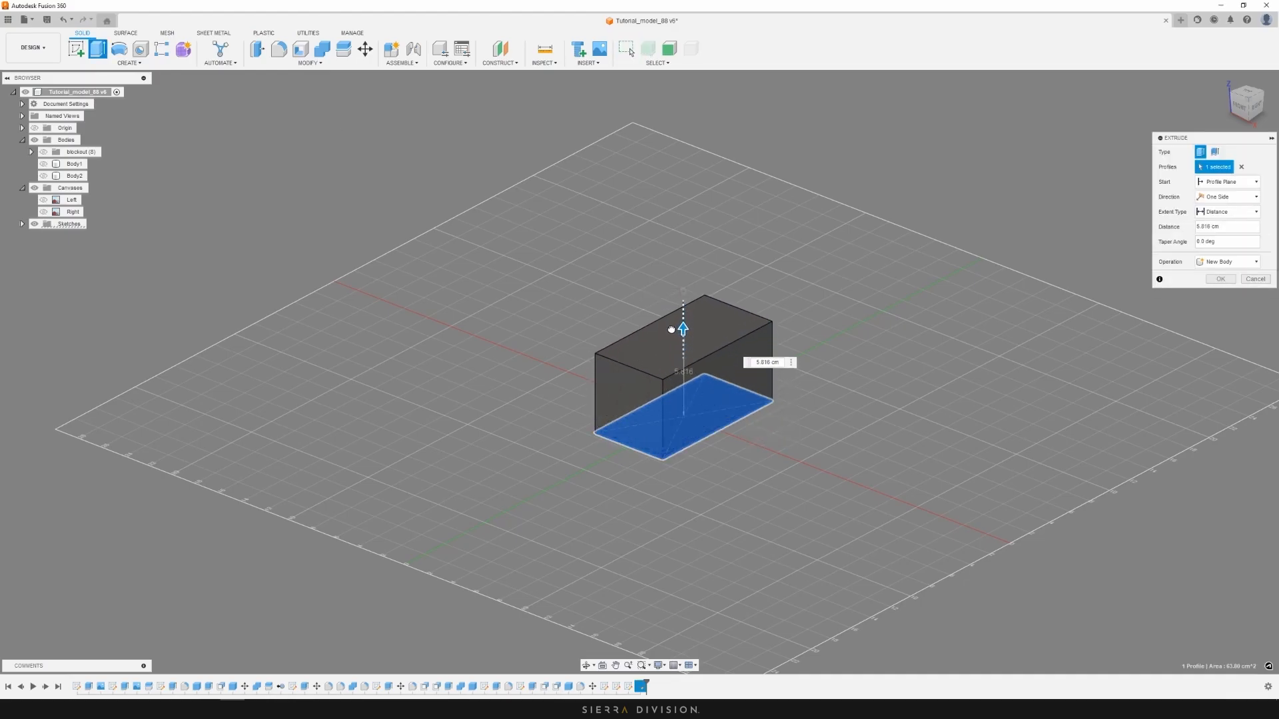
pyautogui.write('12.7')
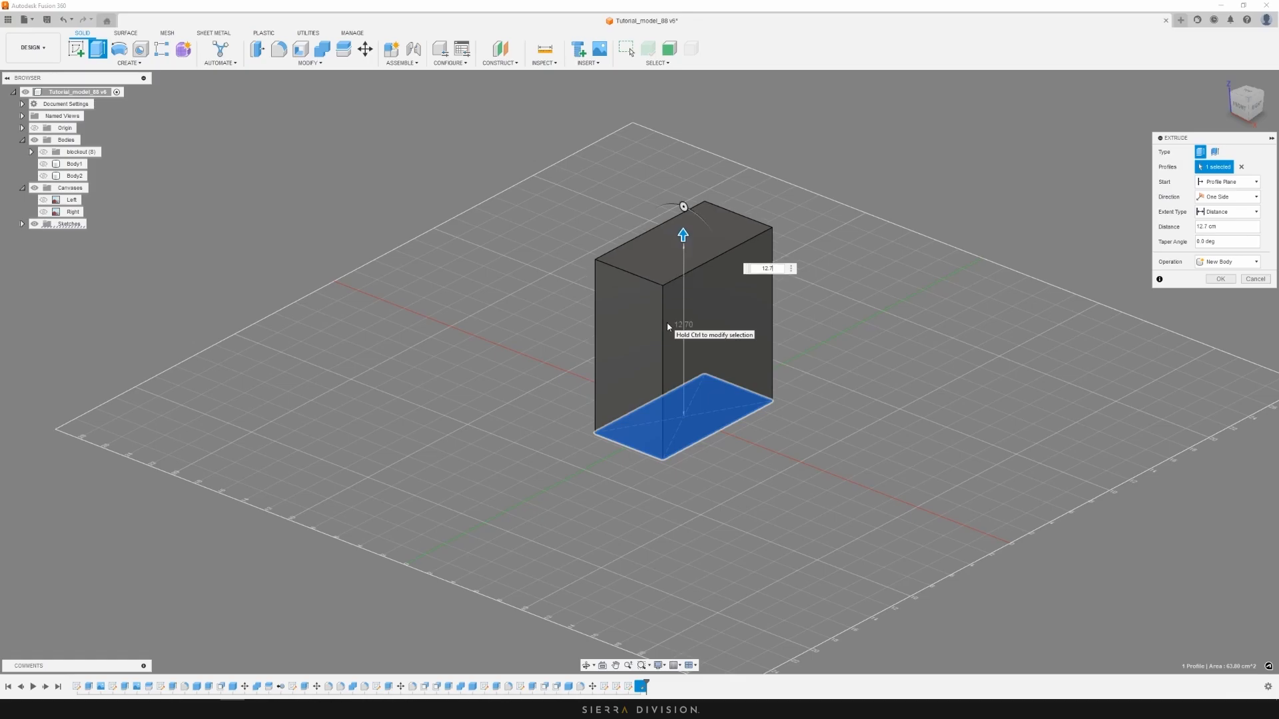
pyautogui.press('Return')
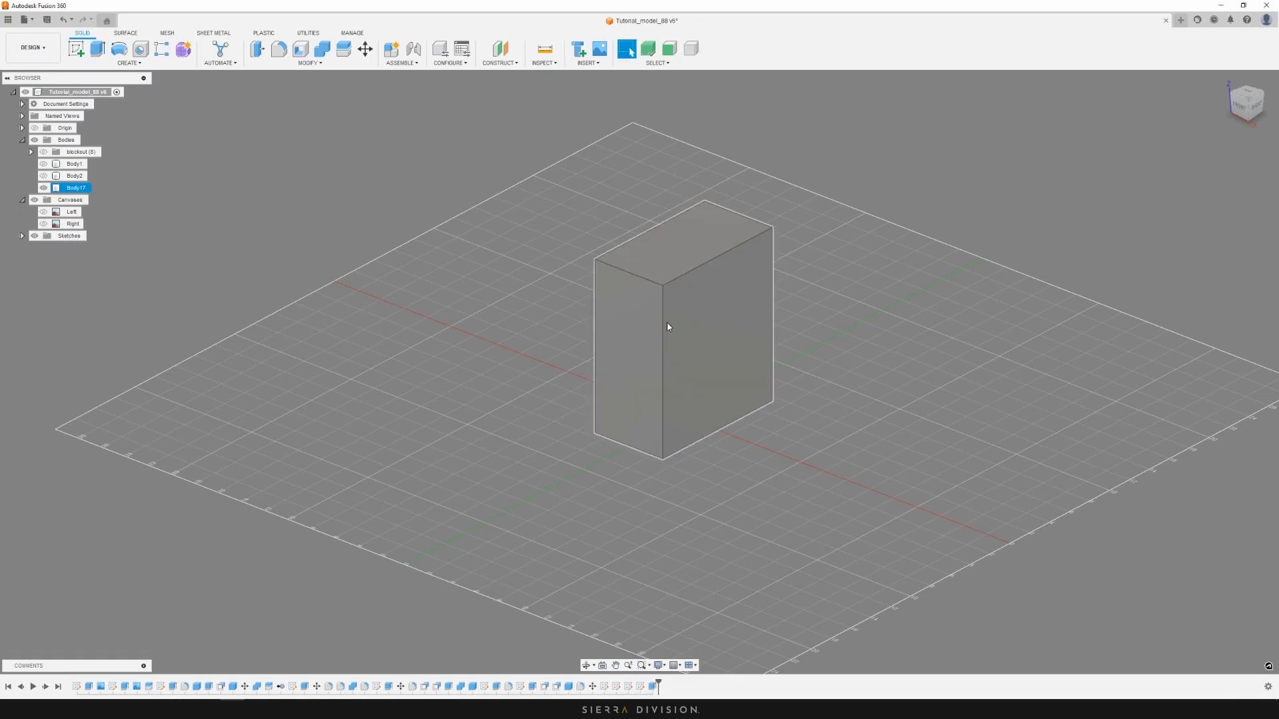
pyautogui.click(882, 260)
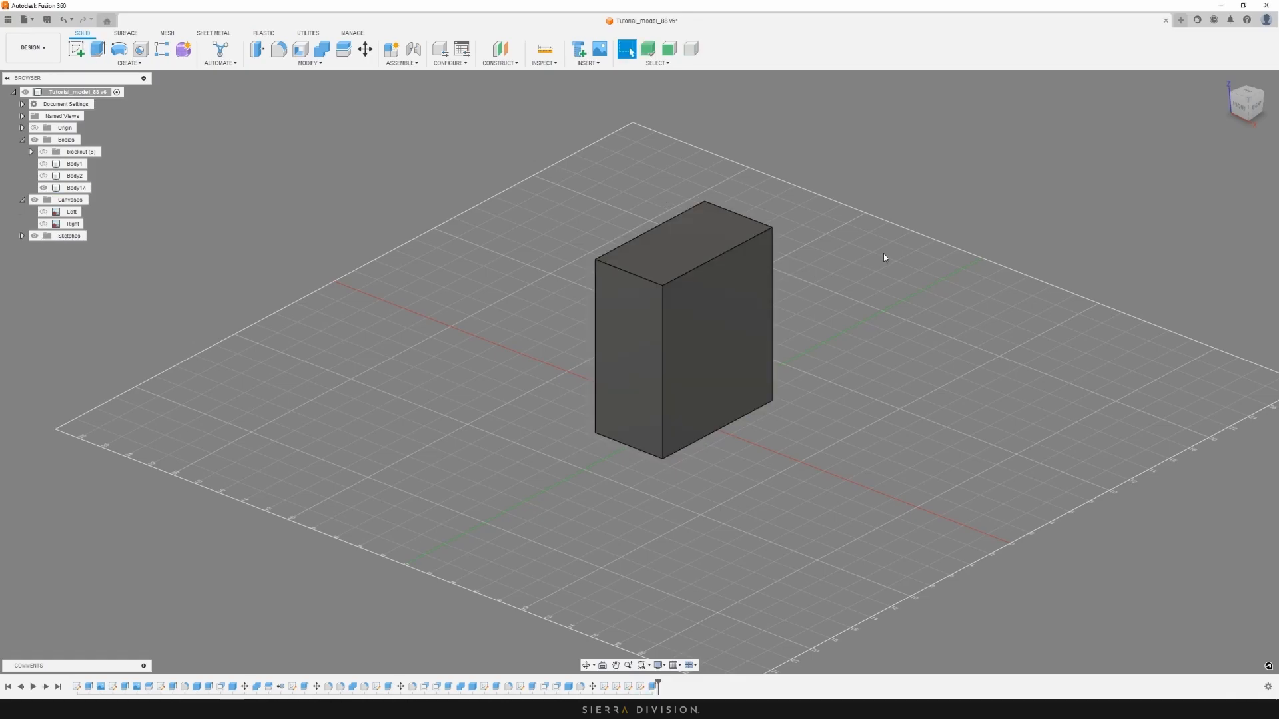
# Insert the reference image Left.png from the computer as a canvas on the box's large side face
pyautogui.keyDown('shift'); pyautogui.moveTo(882, 260); pyautogui.dragTo(942, 272, button='middle'); pyautogui.keyUp('shift')
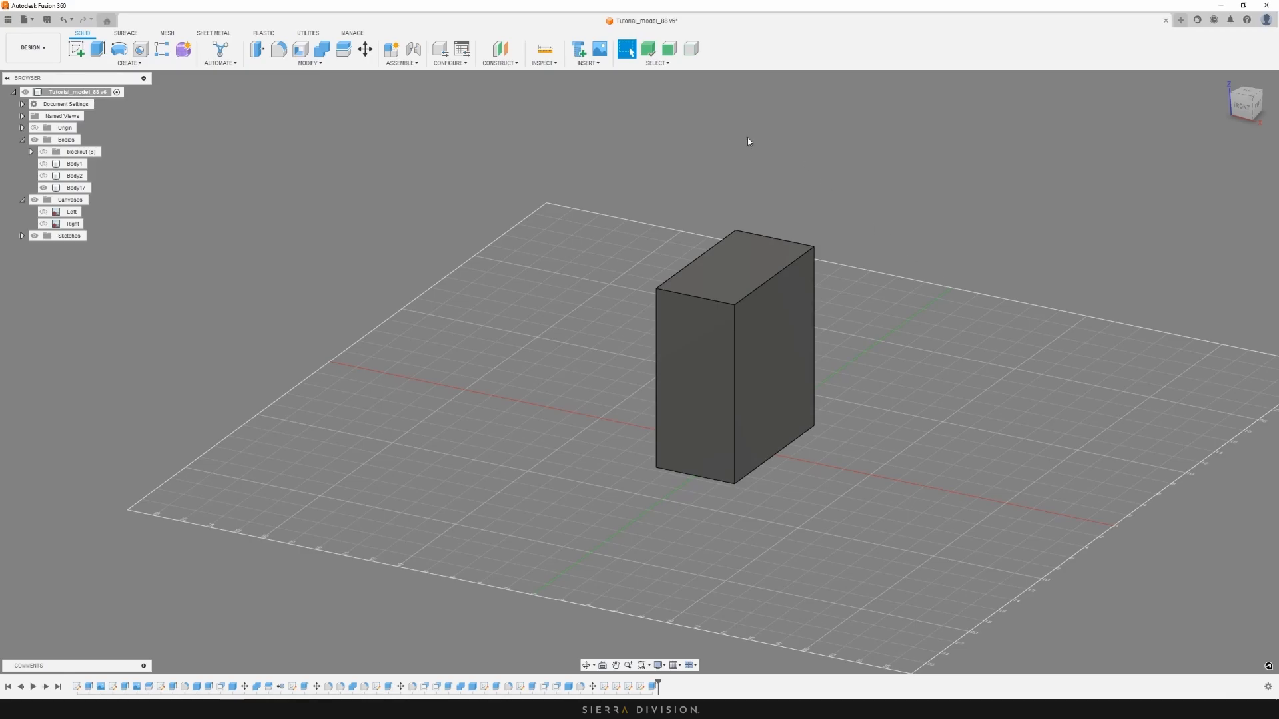
pyautogui.click(607, 56)
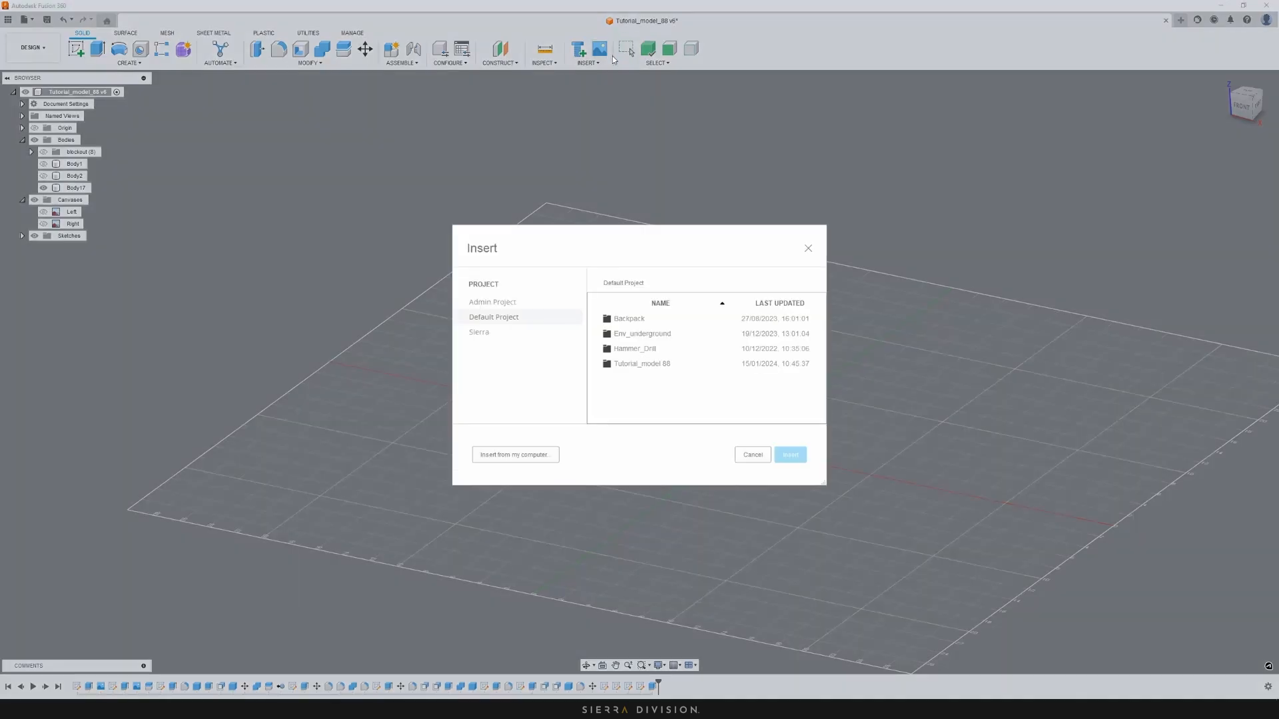
pyautogui.click(517, 455)
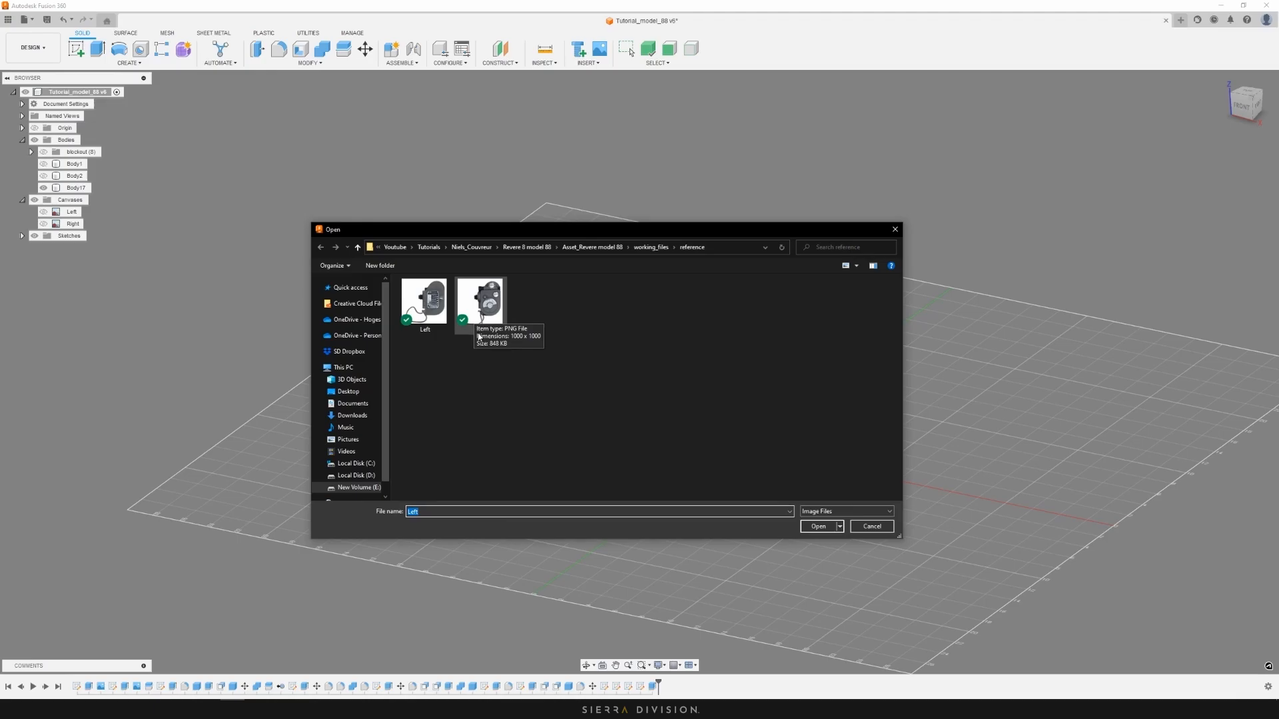
pyautogui.click(431, 326)
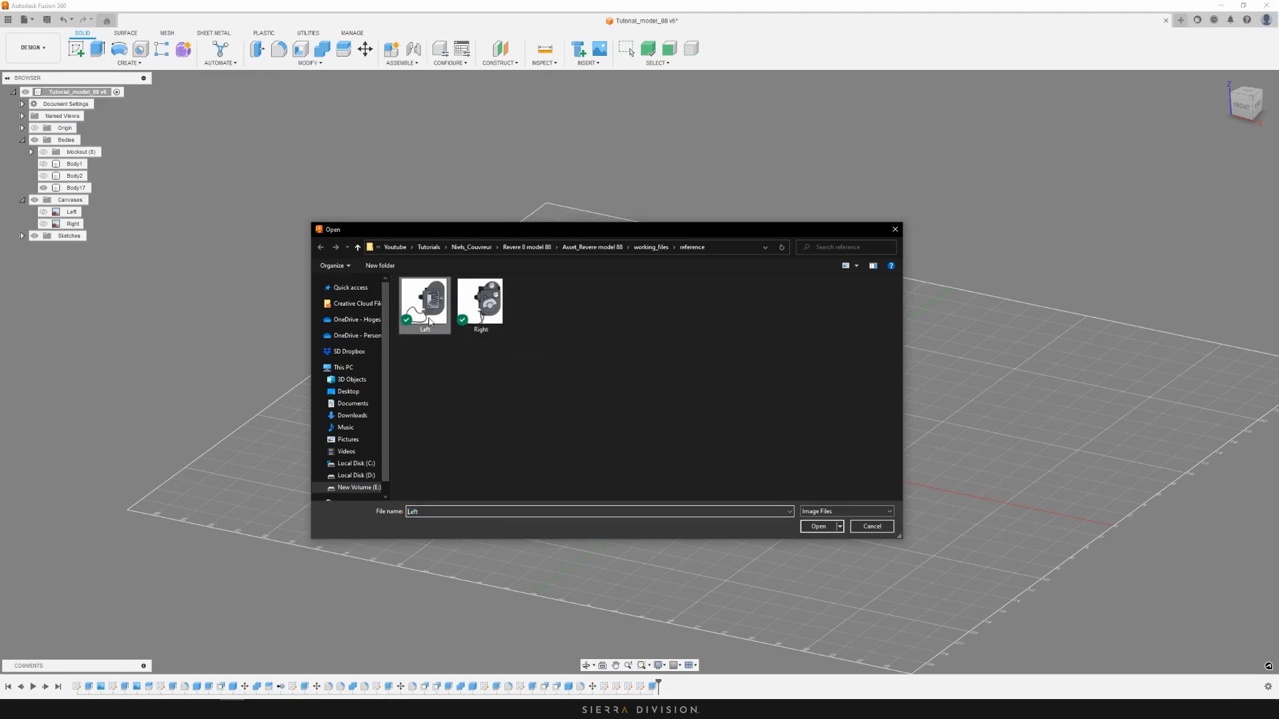
pyautogui.click(823, 529)
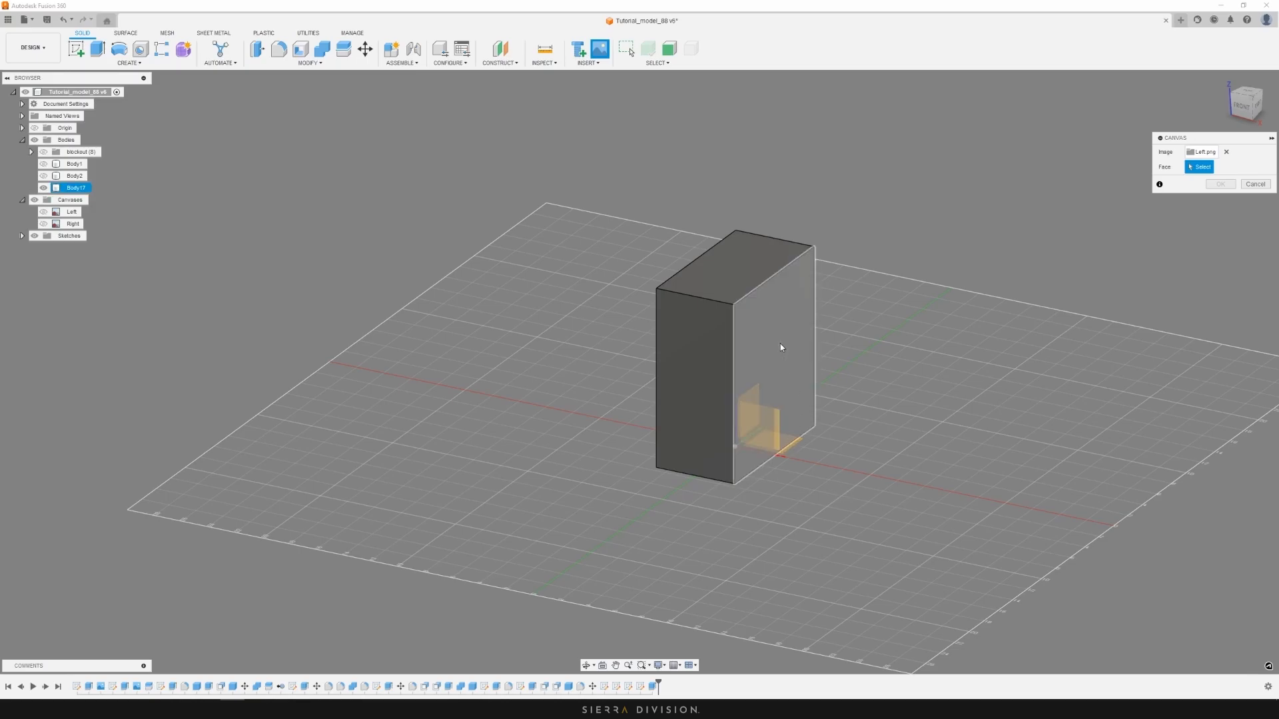
pyautogui.moveTo(861, 322)
pyautogui.keyDown('shift'); pyautogui.mouseDown(button='middle')
pyautogui.moveTo(836, 308)
pyautogui.moveTo(843, 326)
pyautogui.mouseUp(button='middle'); pyautogui.keyUp('shift')
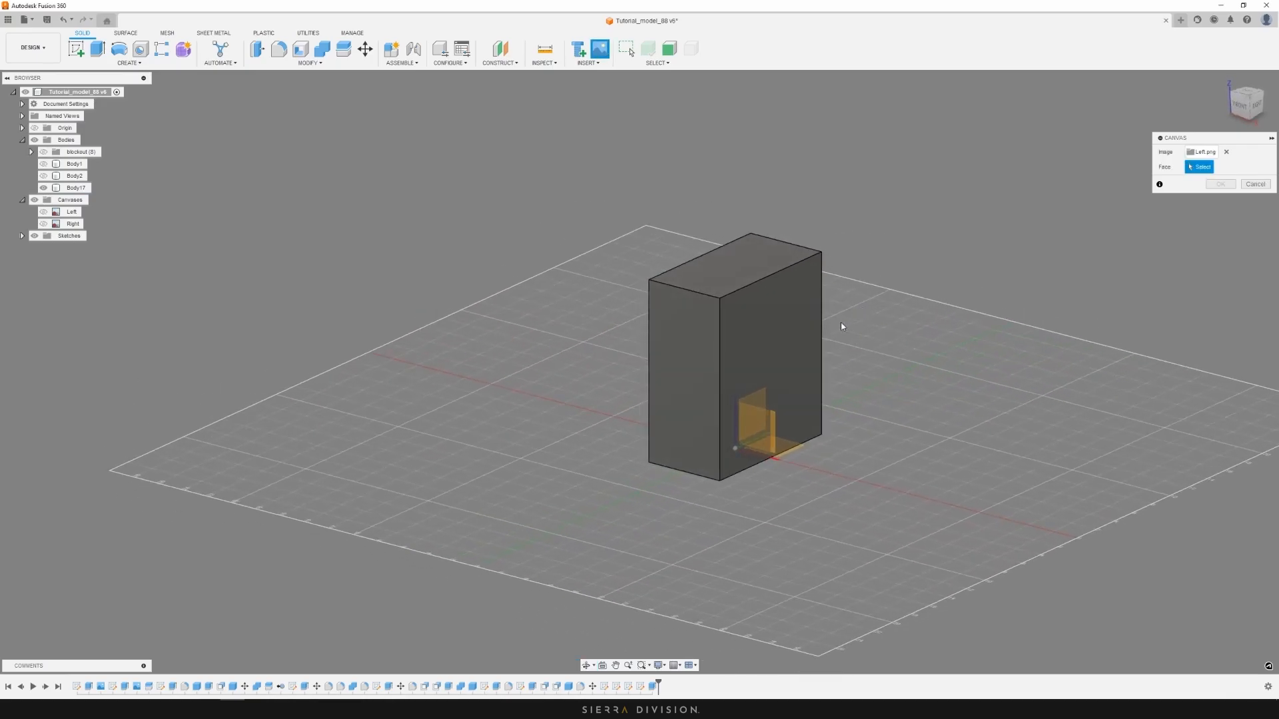
pyautogui.click(791, 333)
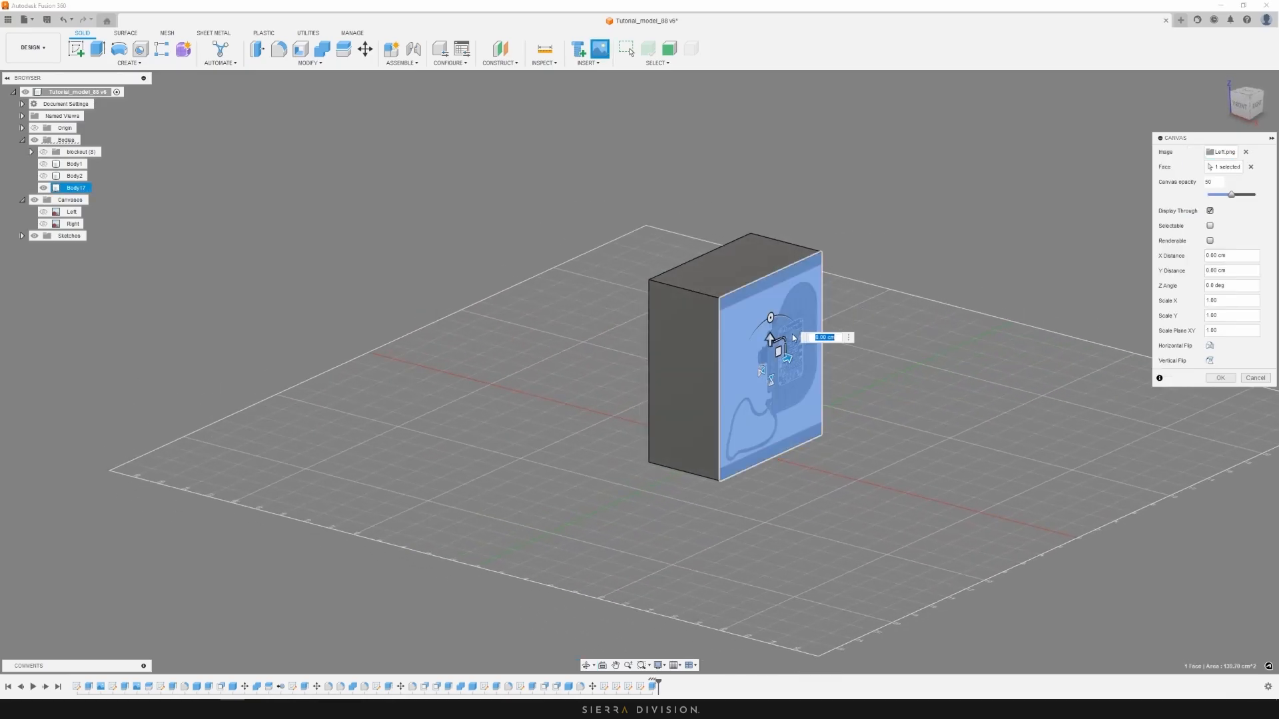
# Scale the canvas up uniformly and offset it about 0.33 cm in X so the camera body fits the box face, and accept it
pyautogui.keyDown('shift'); pyautogui.moveTo(981, 240); pyautogui.dragTo(937, 219, button='middle'); pyautogui.keyUp('shift')
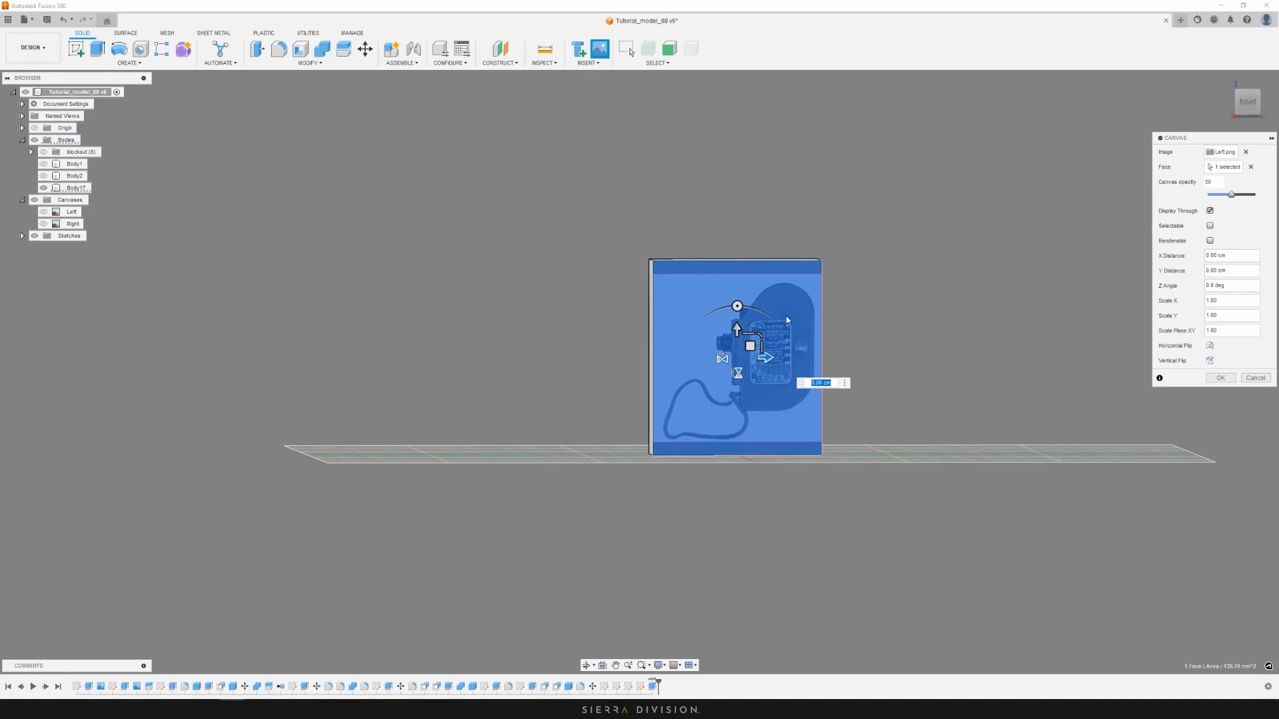
pyautogui.scroll(2, 761, 339)
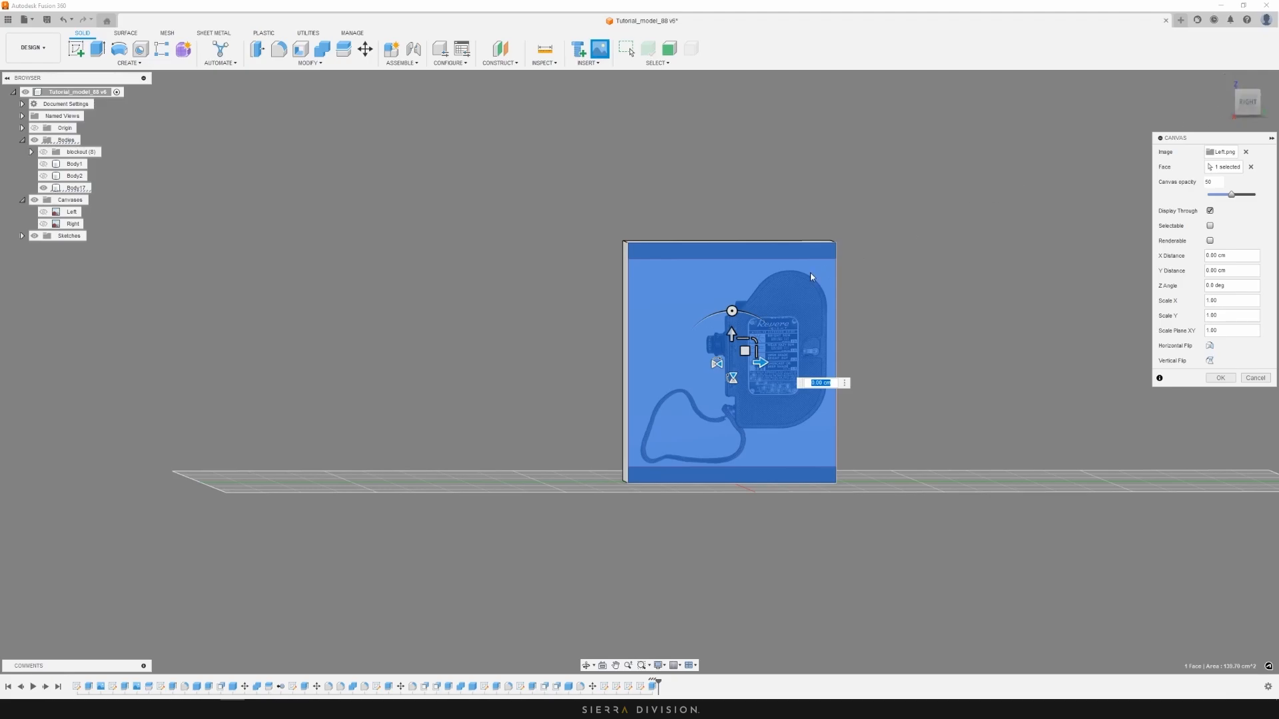
pyautogui.click(1248, 101)
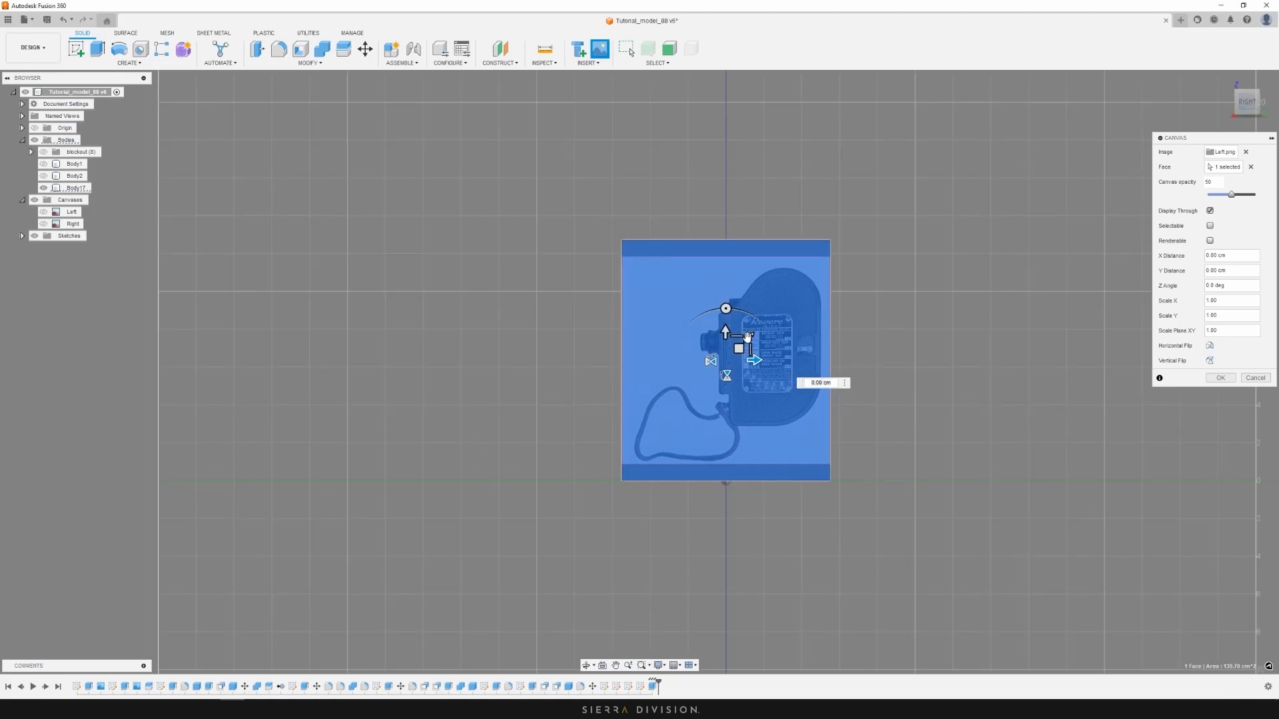
pyautogui.moveTo(749, 336); pyautogui.dragTo(692, 368)
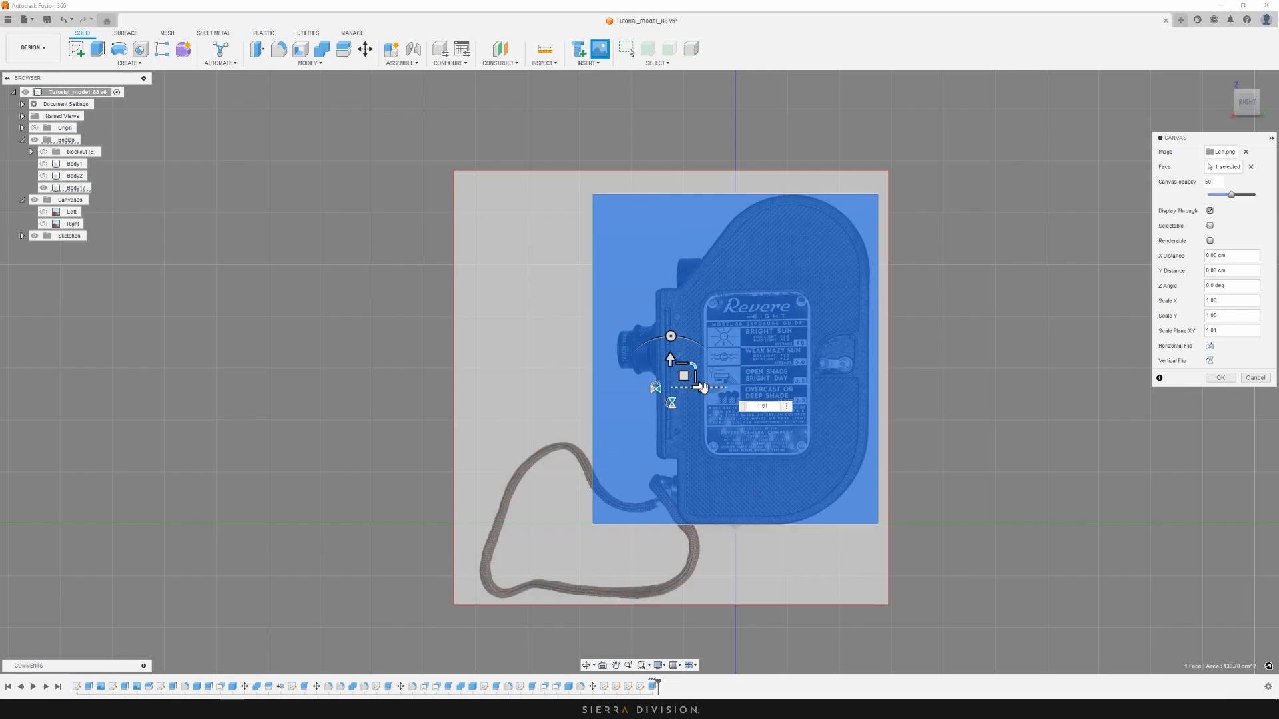
pyautogui.moveTo(701, 387); pyautogui.dragTo(710, 389)
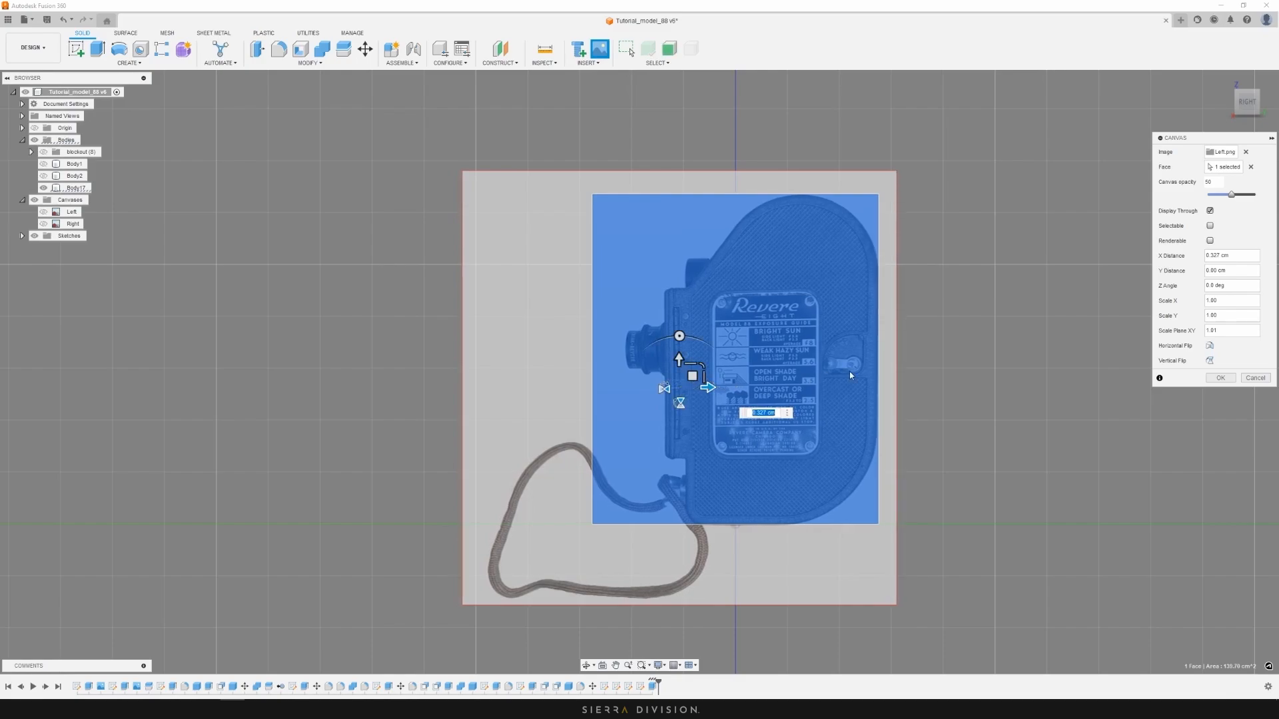
pyautogui.click(1220, 379)
# Start a new sketch on the box's side face that carries the Left reference image
pyautogui.keyDown('shift'); pyautogui.moveTo(1015, 323); pyautogui.dragTo(1086, 337, button='middle'); pyautogui.keyUp('shift')
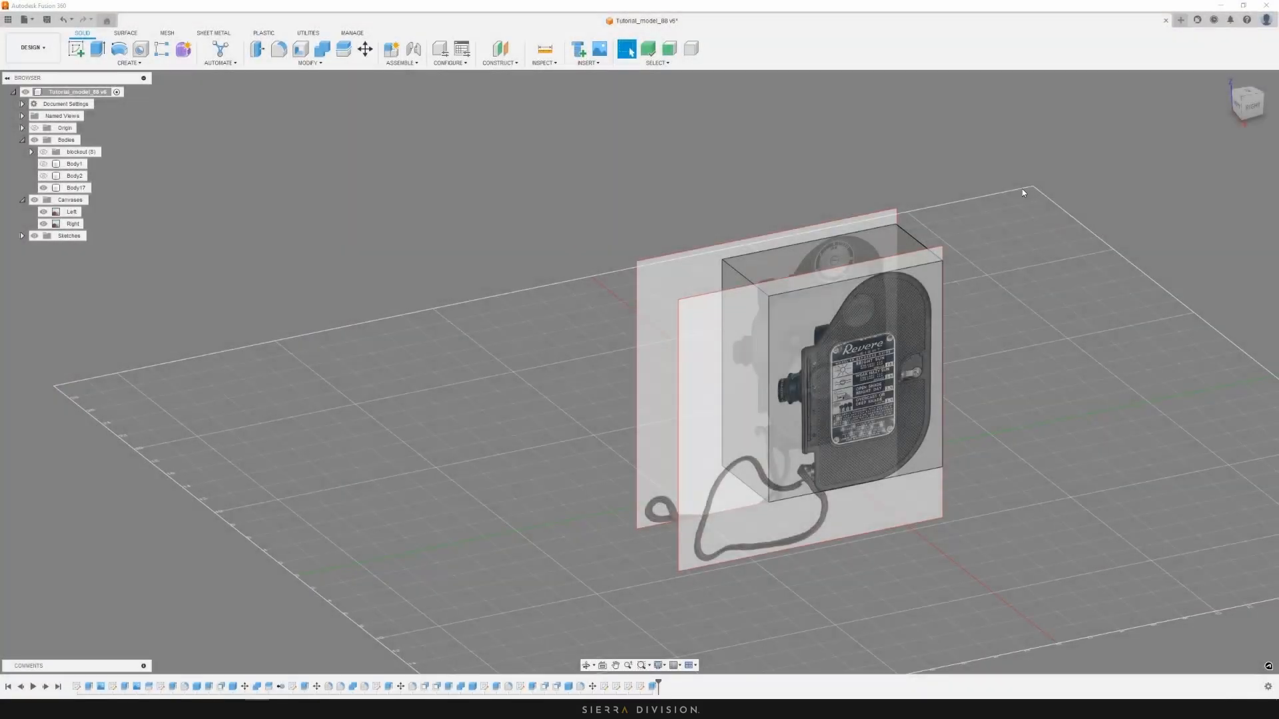
pyautogui.keyDown('shift'); pyautogui.moveTo(1023, 192); pyautogui.dragTo(981, 189, button='middle'); pyautogui.keyUp('shift')
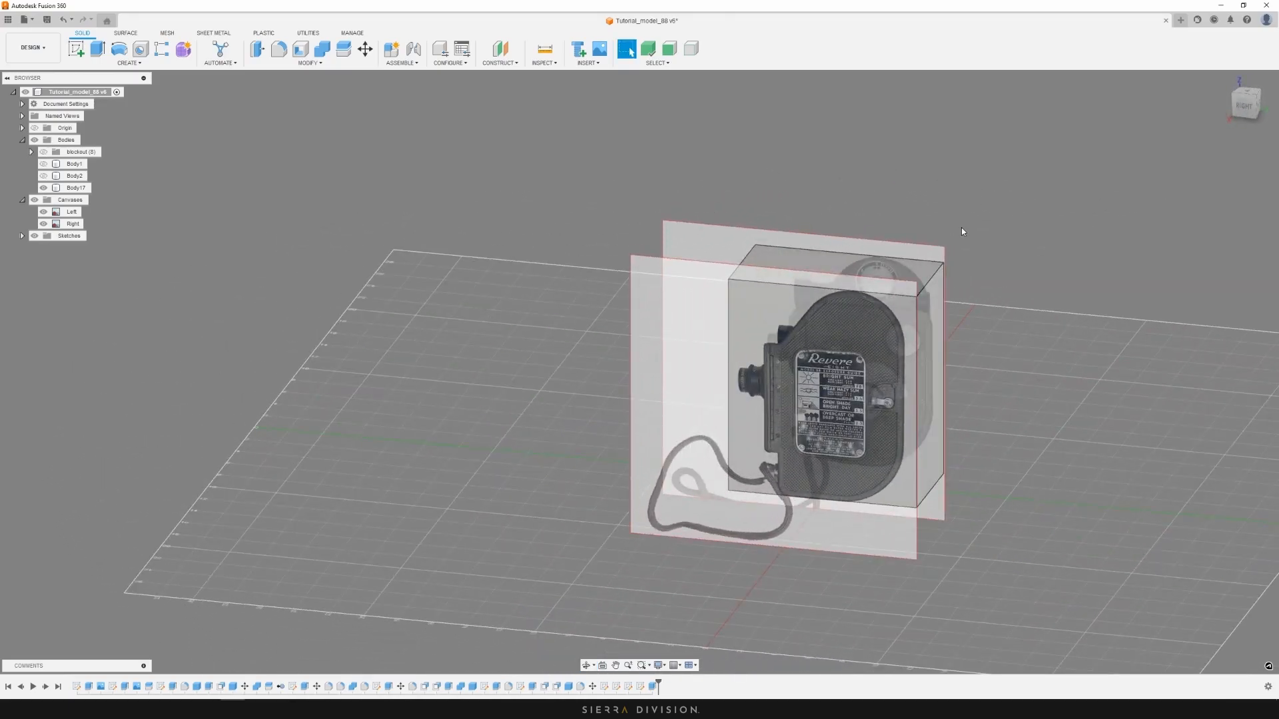
pyautogui.keyDown('shift'); pyautogui.moveTo(961, 231); pyautogui.dragTo(993, 237, button='middle'); pyautogui.keyUp('shift')
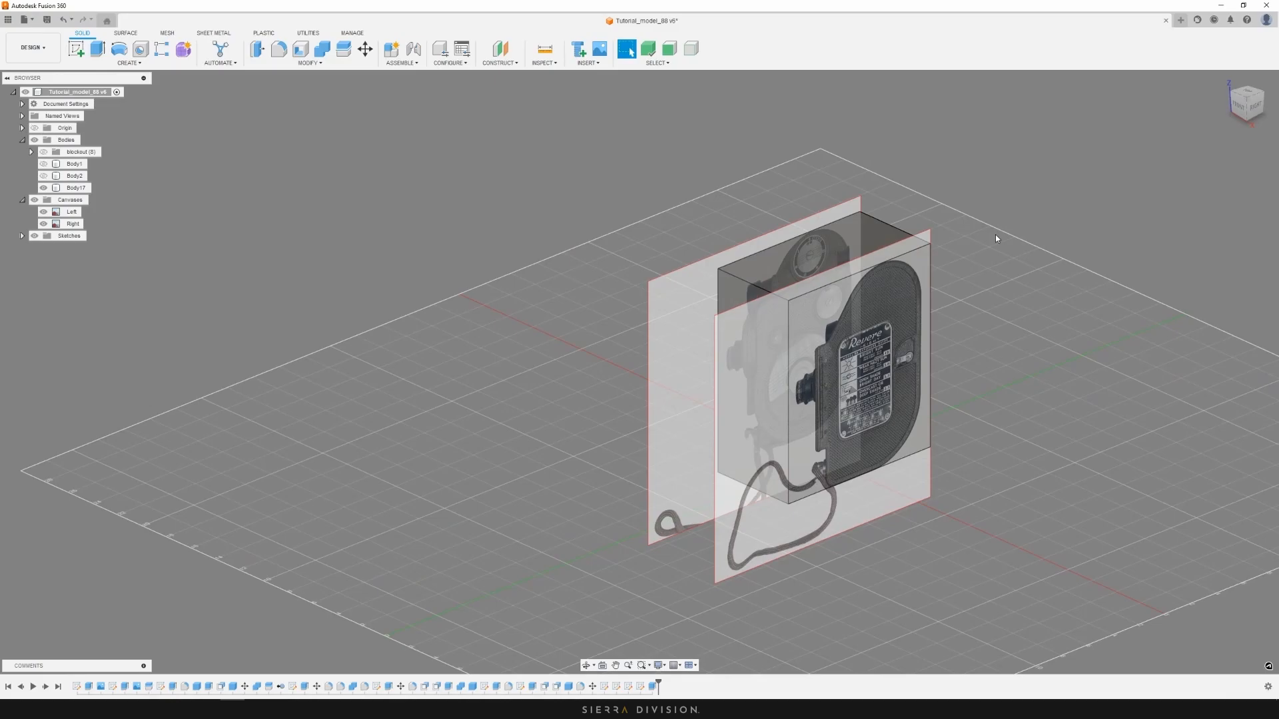
pyautogui.scroll(3, 936, 234)
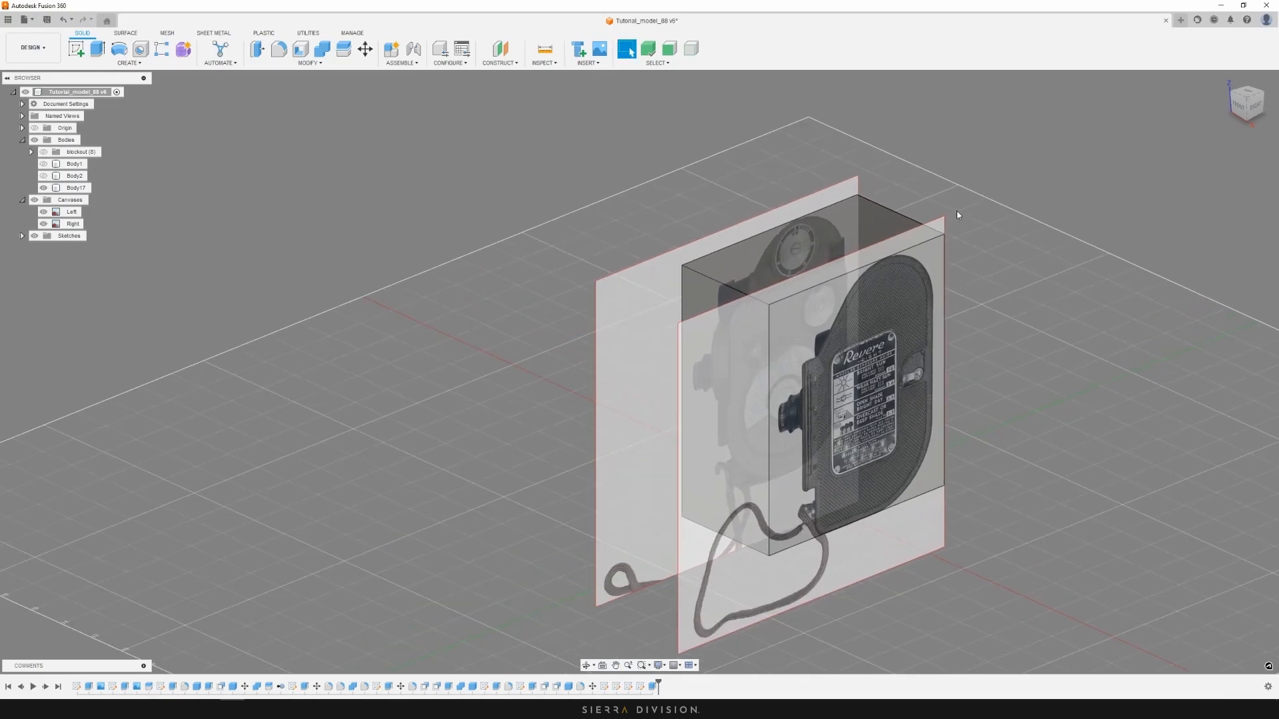
pyautogui.keyDown('shift'); pyautogui.moveTo(957, 208); pyautogui.dragTo(986, 203, button='middle'); pyautogui.keyUp('shift')
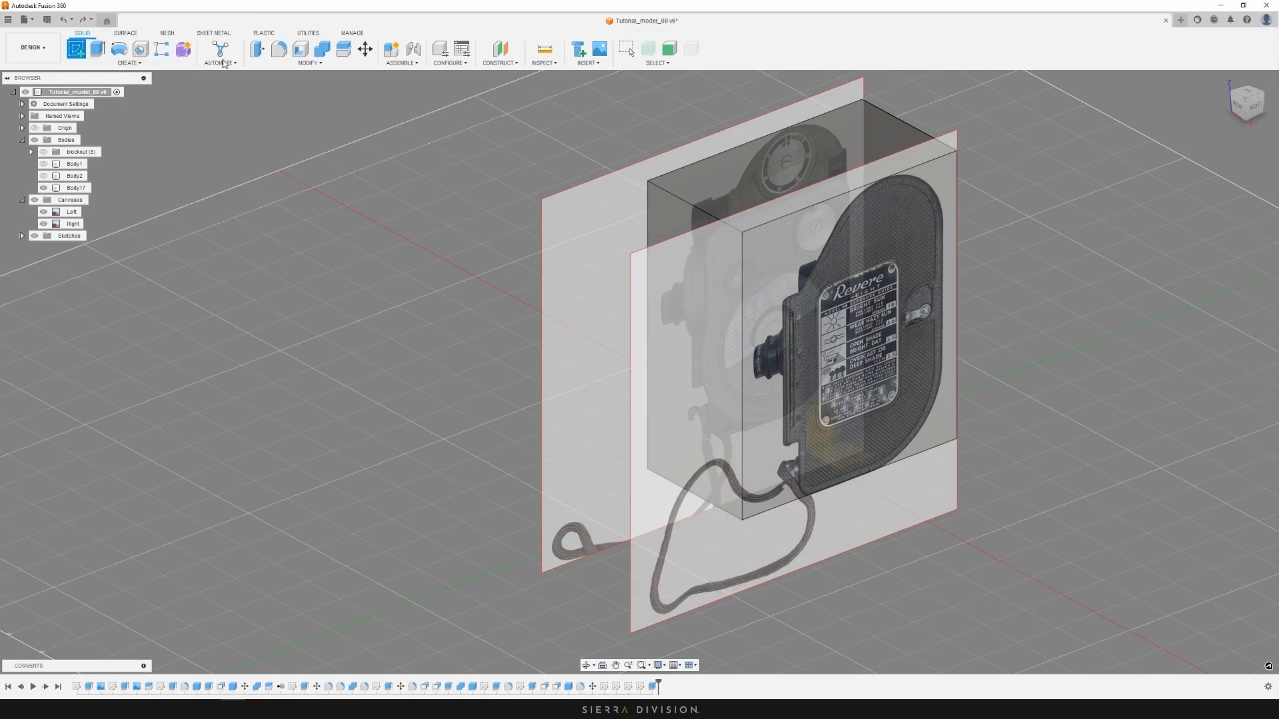
pyautogui.keyDown('shift'); pyautogui.moveTo(549, 145); pyautogui.dragTo(1024, 226, button='middle'); pyautogui.keyUp('shift')
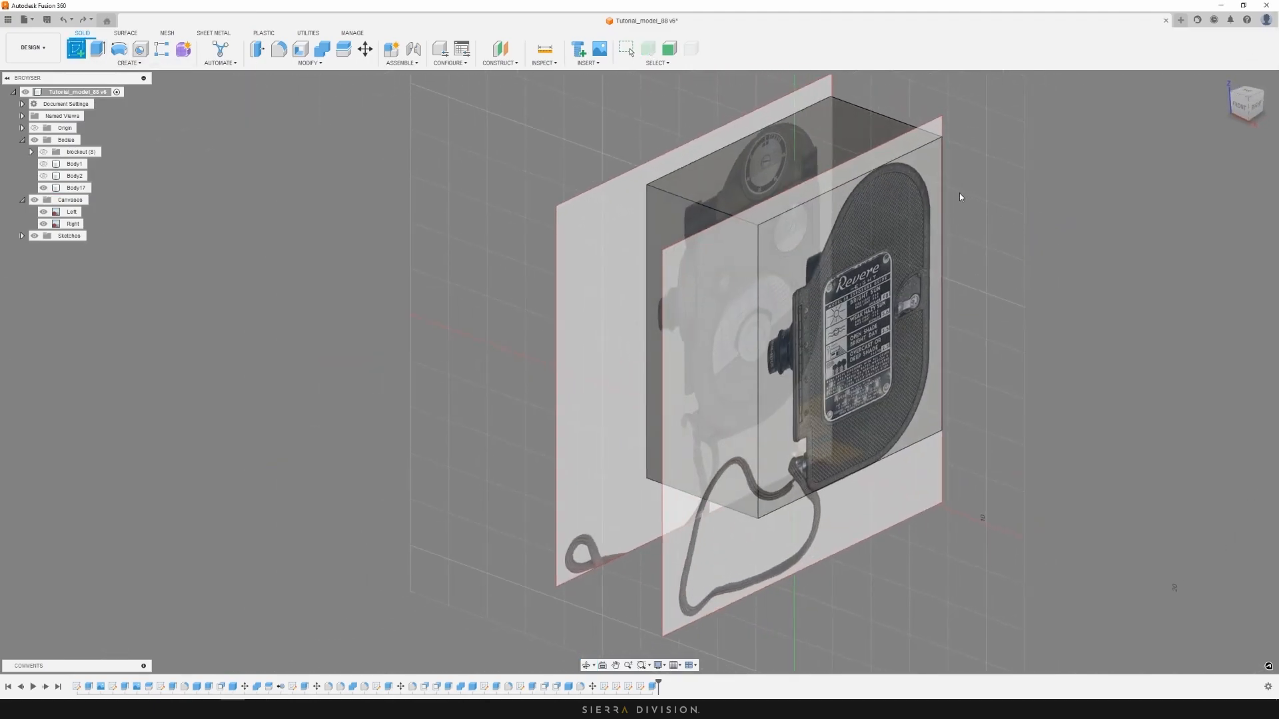
pyautogui.click(917, 186)
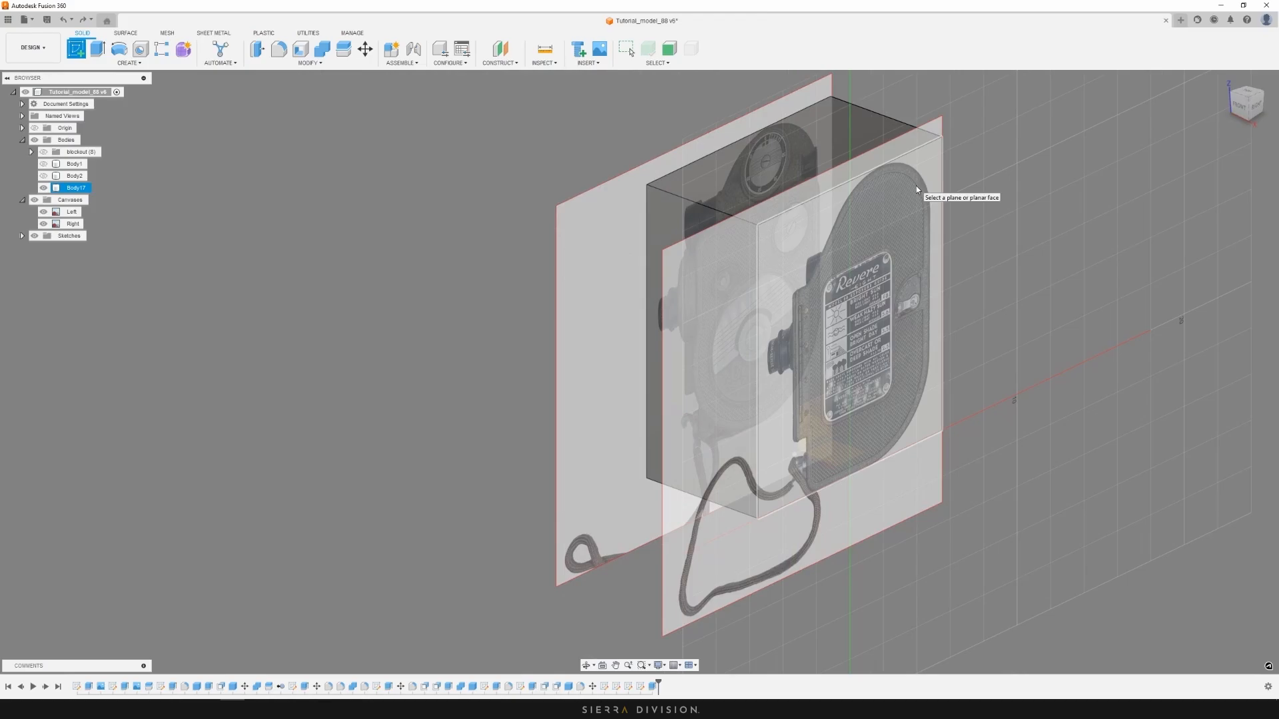
pyautogui.keyDown('shift'); pyautogui.moveTo(917, 185); pyautogui.dragTo(1034, 183, button='middle'); pyautogui.keyUp('shift')
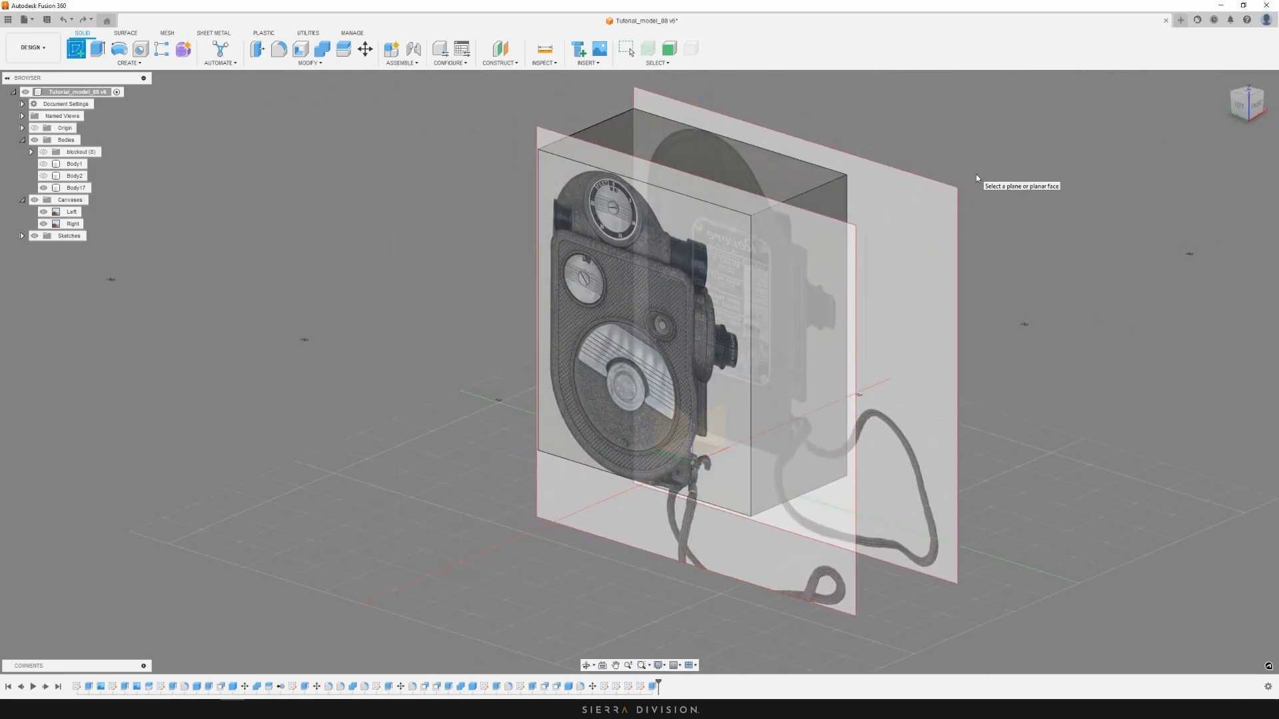
pyautogui.keyDown('shift'); pyautogui.moveTo(977, 174); pyautogui.dragTo(873, 185, button='middle'); pyautogui.keyUp('shift')
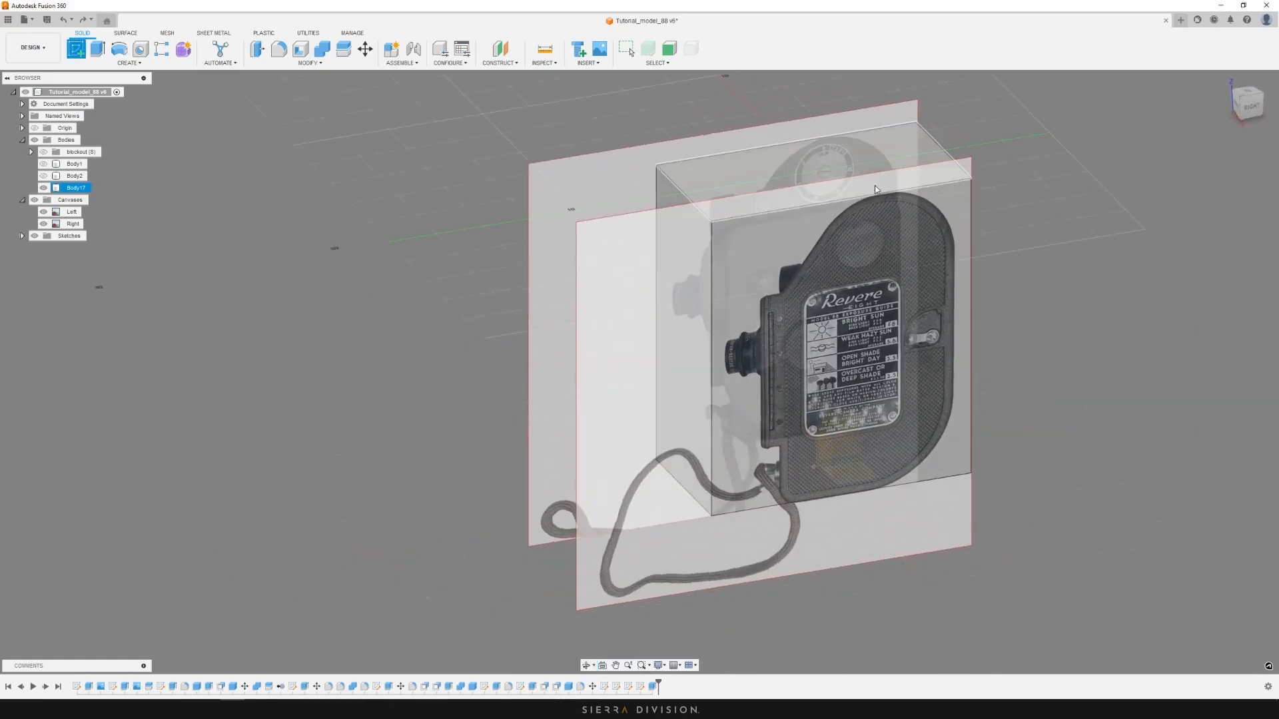
pyautogui.click(874, 185)
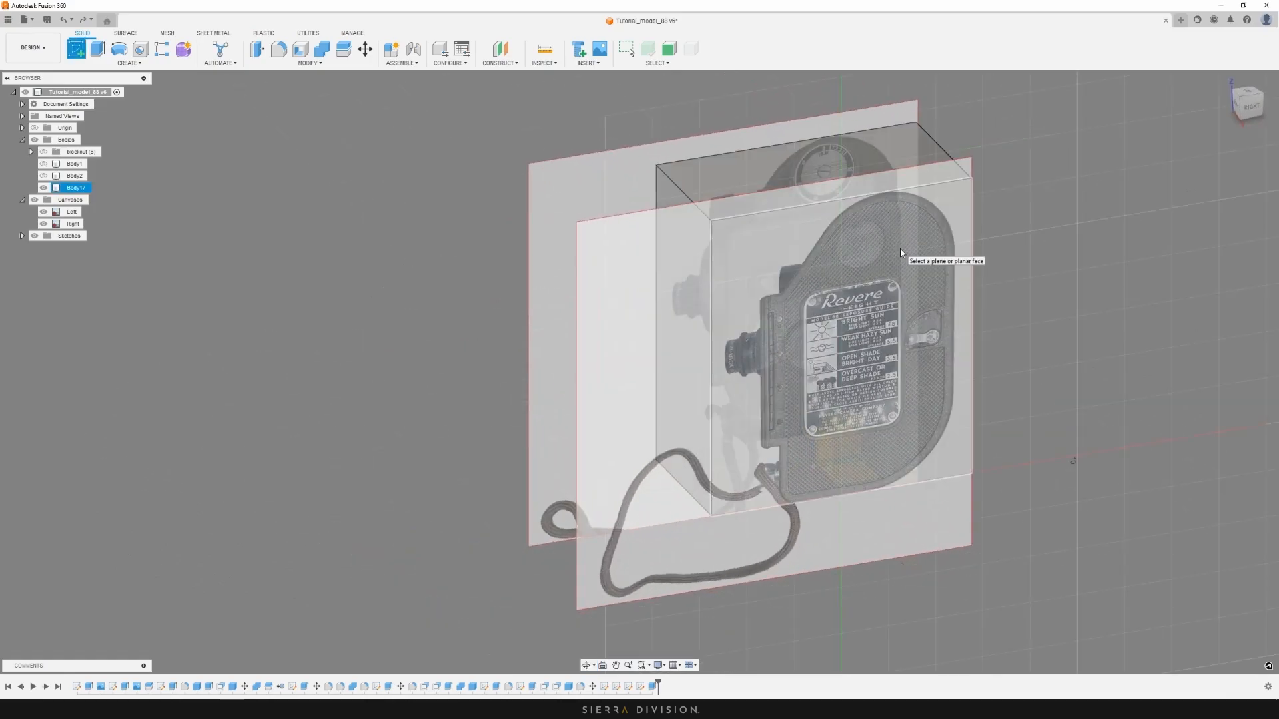
pyautogui.click(900, 250)
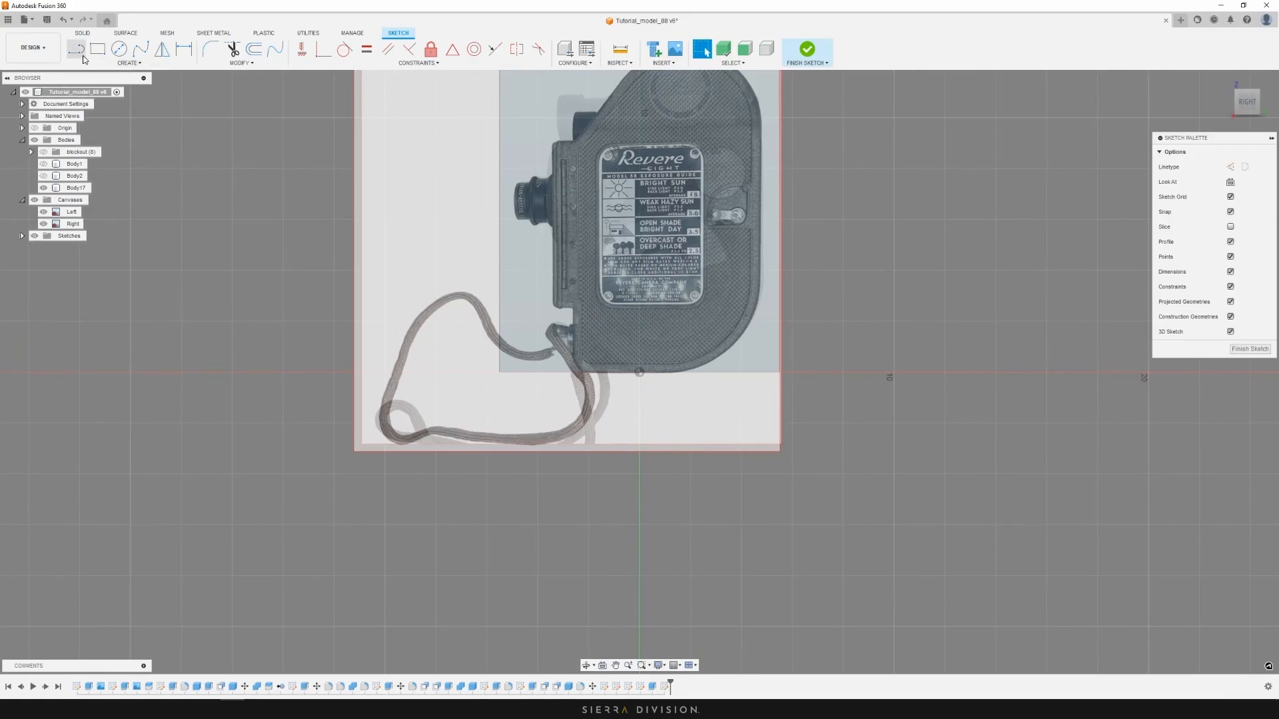
# Sketch a vertical line about 2.5 cm long down the camera's lower front edge, from the notch below the hinge plate to the box's bottom edge
pyautogui.moveTo(329, 146); pyautogui.dragTo(332, 280, button='middle')
pyautogui.press('l')
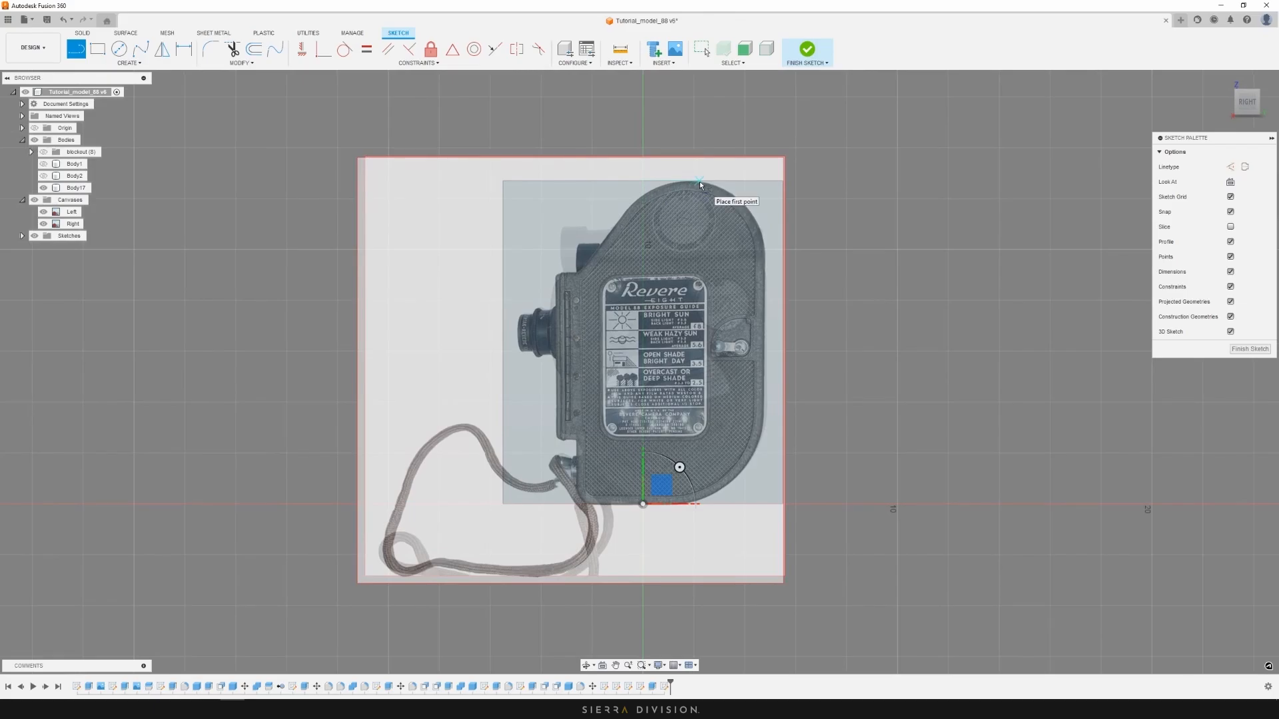
pyautogui.scroll(10, 651, 426)
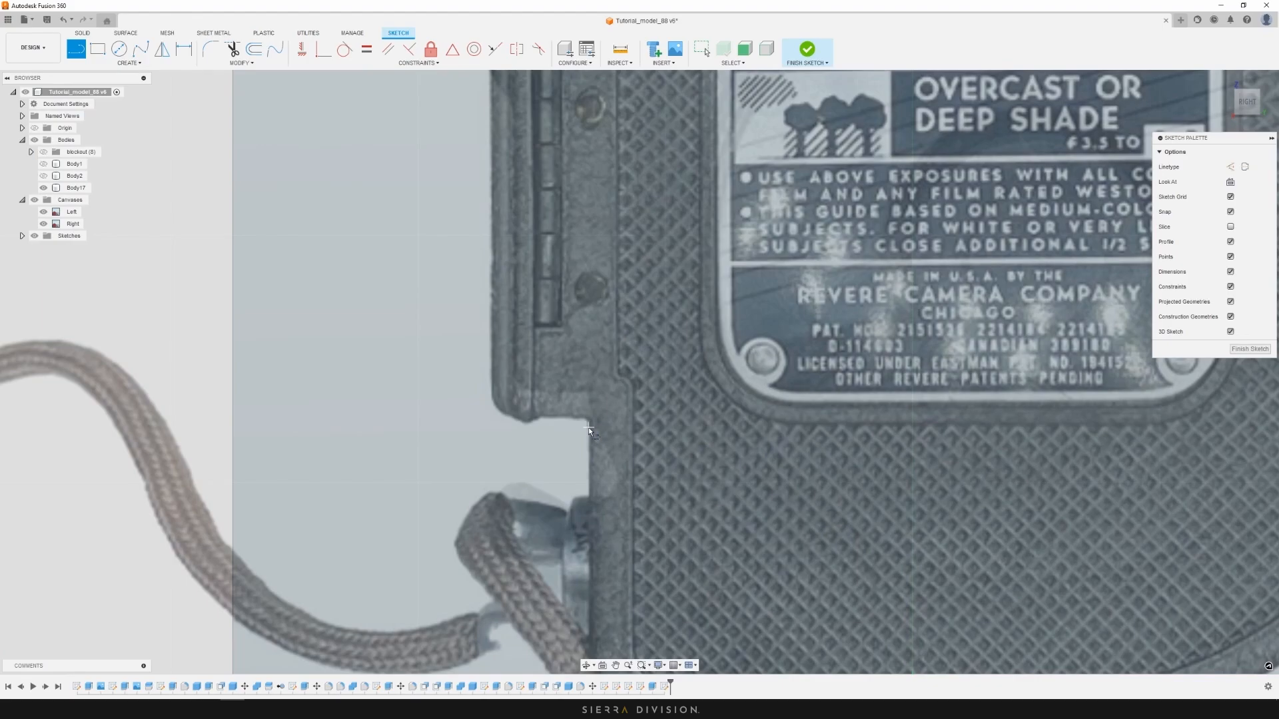
pyautogui.scroll(-3, 589, 426)
pyautogui.scroll(-4, 589, 429)
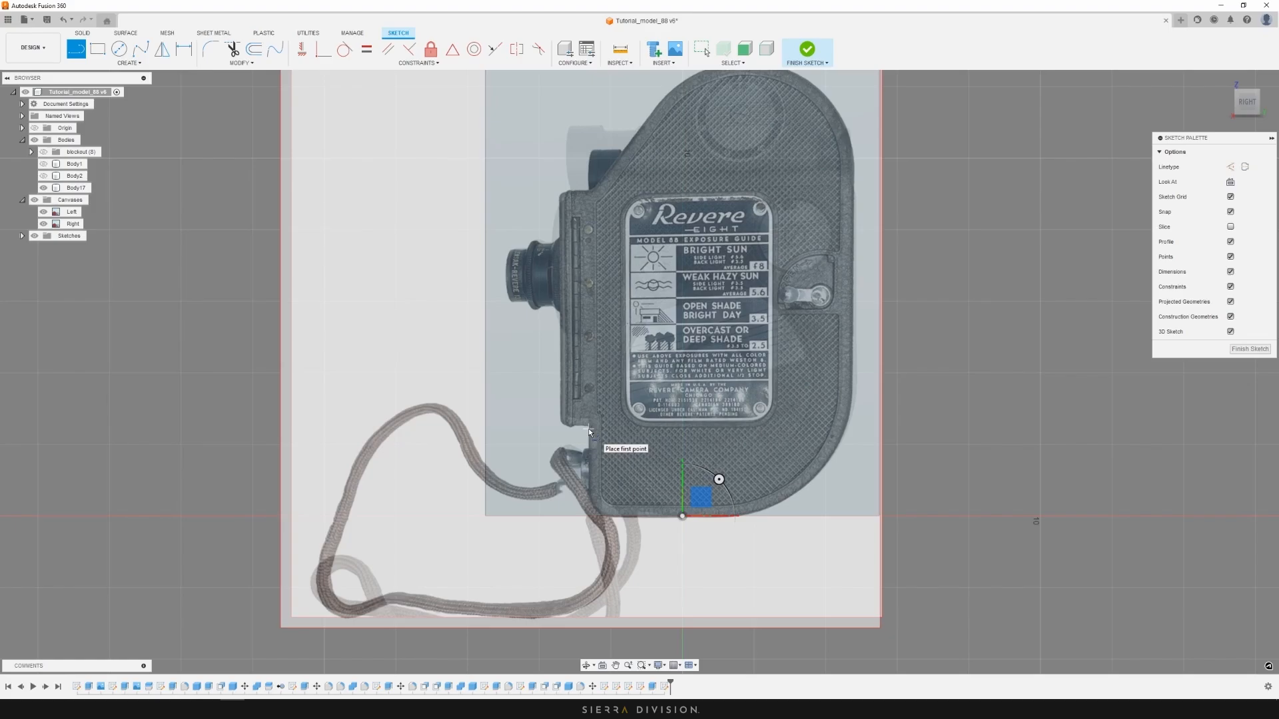
pyautogui.click(588, 427)
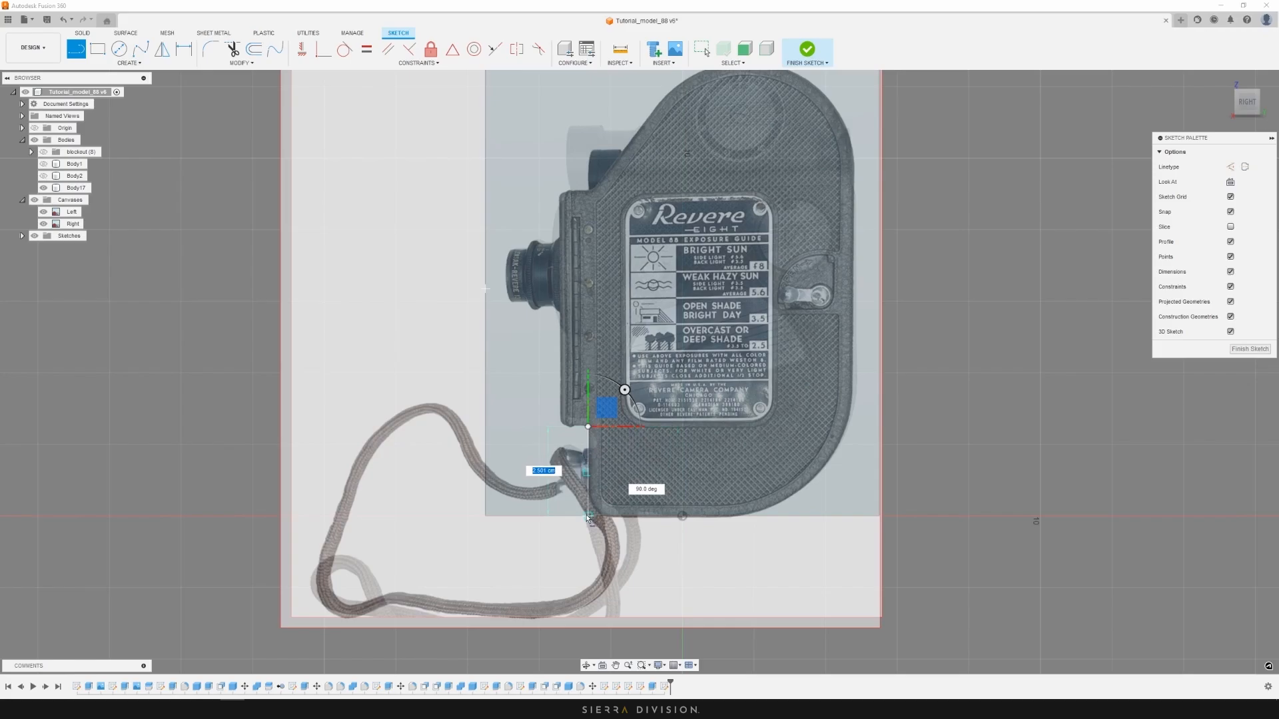
pyautogui.click(588, 516)
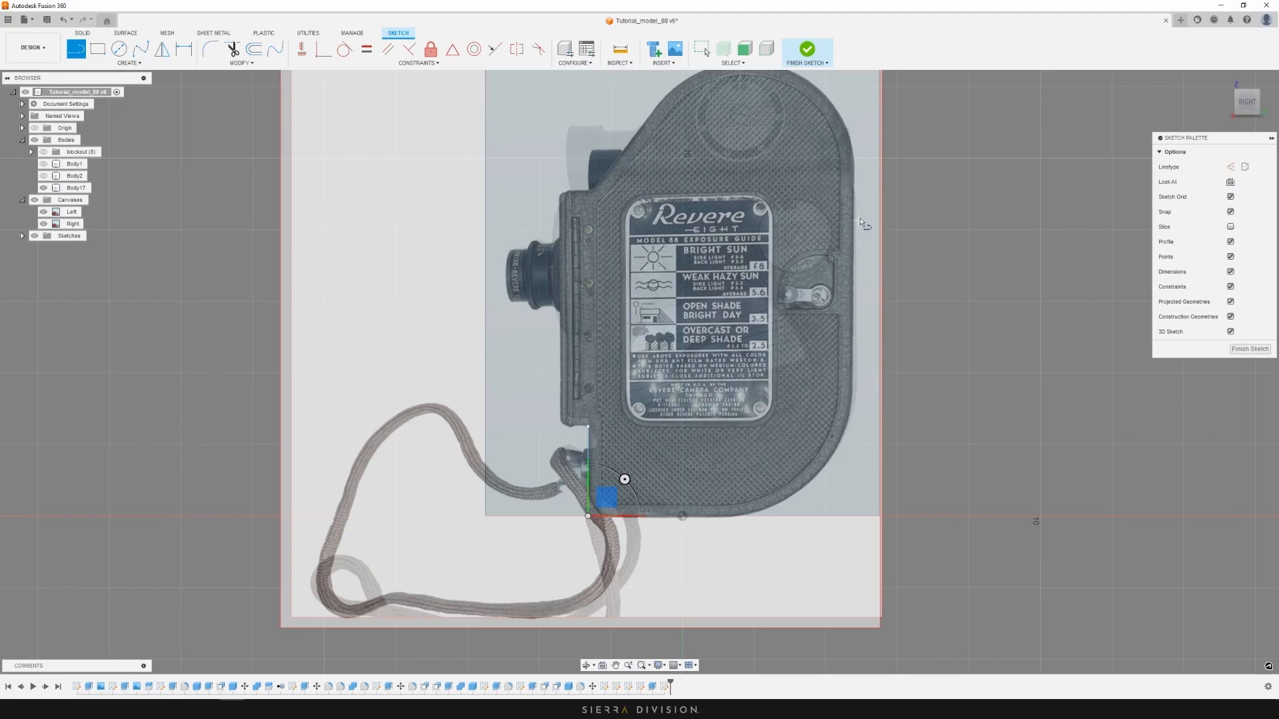
# Sketch a vertical line along the camera's back edge to the baseline and join it to the front line with a bottom line about 7.4 cm long
pyautogui.click(855, 160)
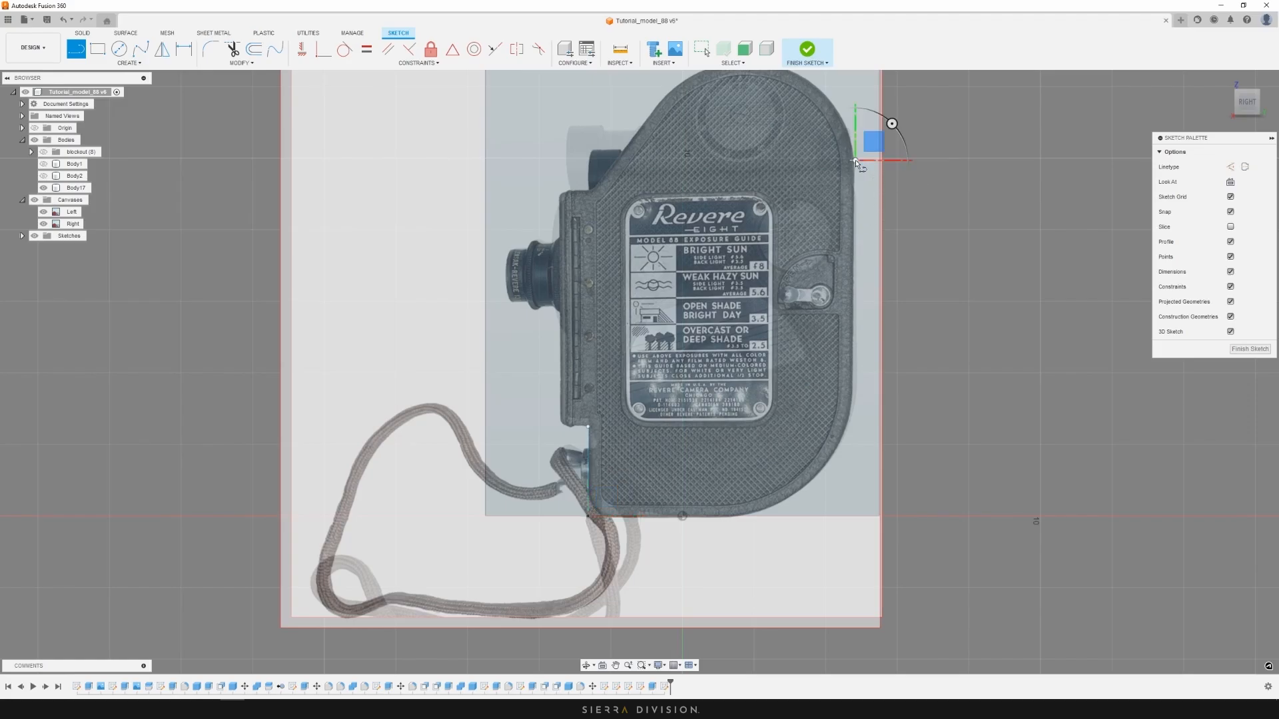
pyautogui.click(856, 516)
pyautogui.moveTo(955, 317)
pyautogui.mouseDown(button='middle')
pyautogui.moveTo(949, 488)
pyautogui.moveTo(957, 336)
pyautogui.mouseUp(button='middle')
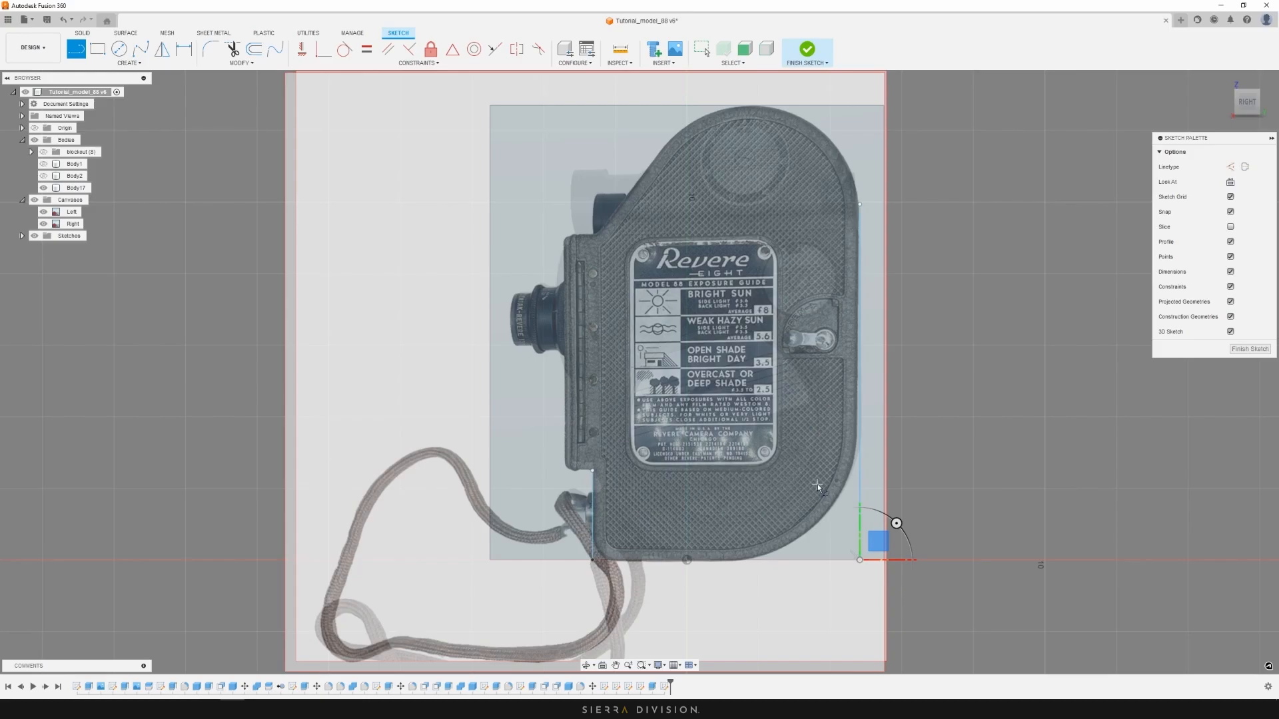
pyautogui.click(594, 561)
pyautogui.click(859, 561)
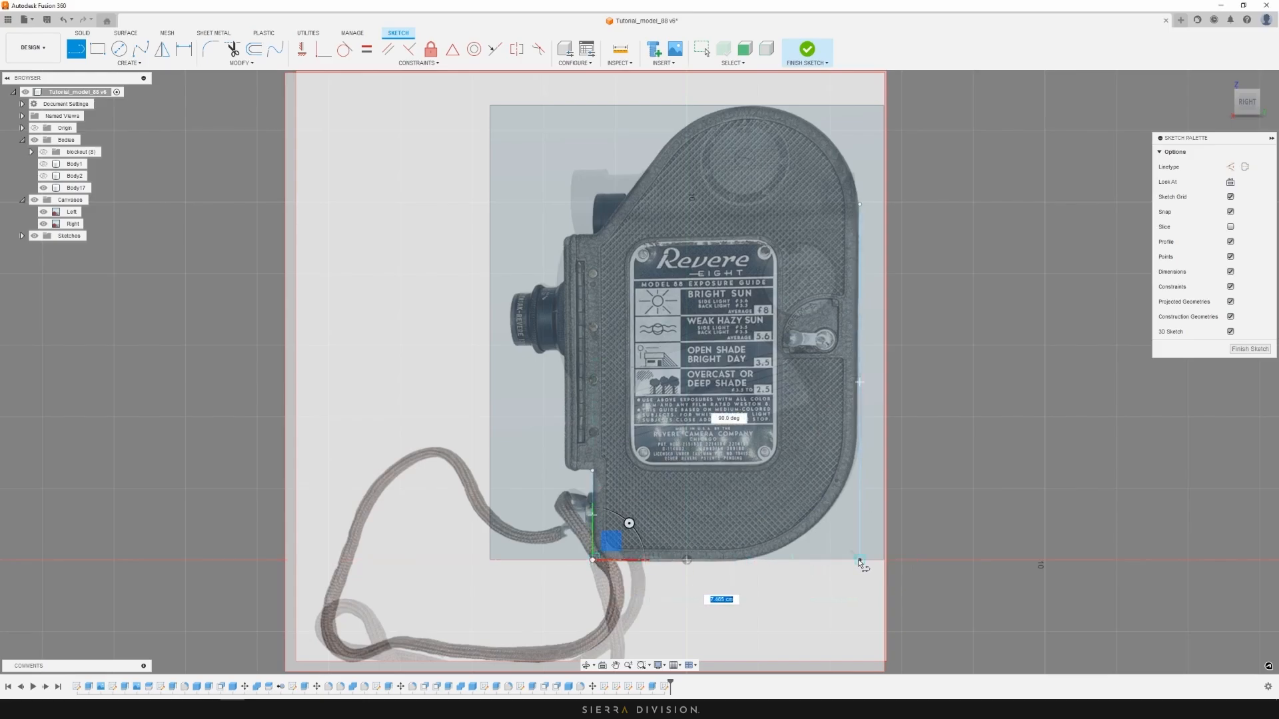
# Sketch a horizontal line from the camera's crown to above its back edge and extend the back line up to that corner
pyautogui.moveTo(937, 345); pyautogui.dragTo(934, 505, button='middle')
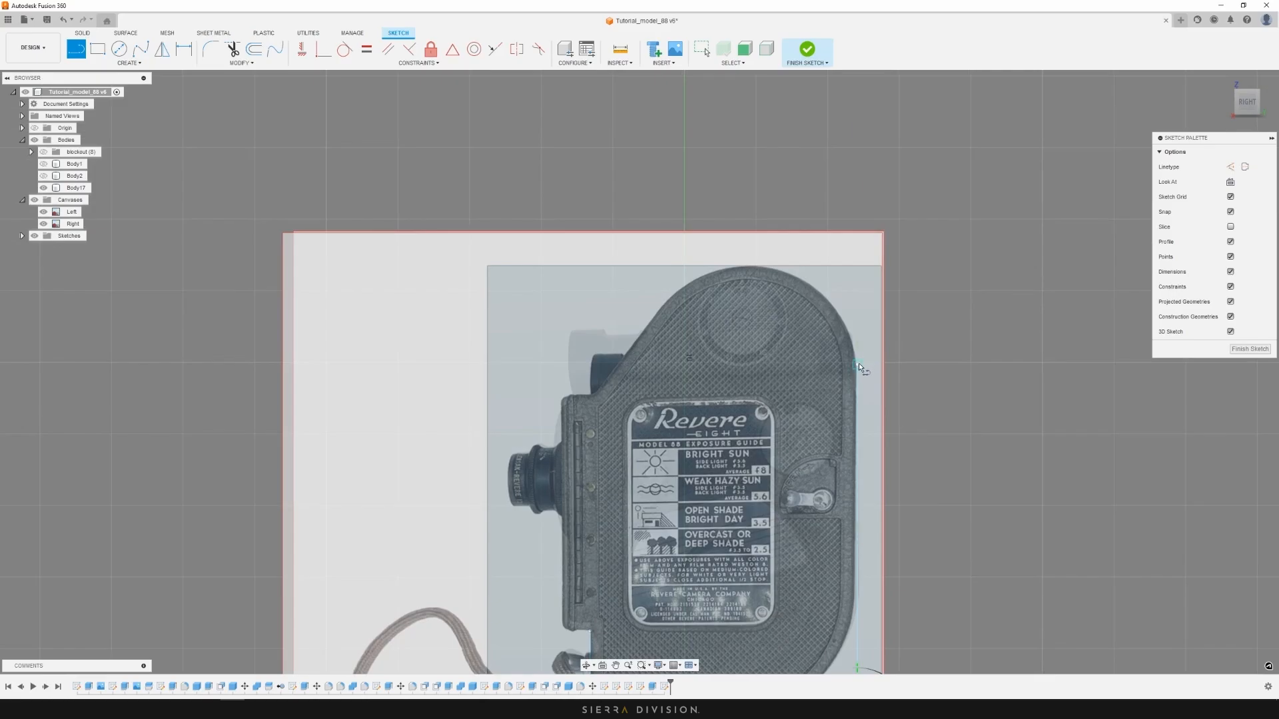
pyautogui.click(753, 266)
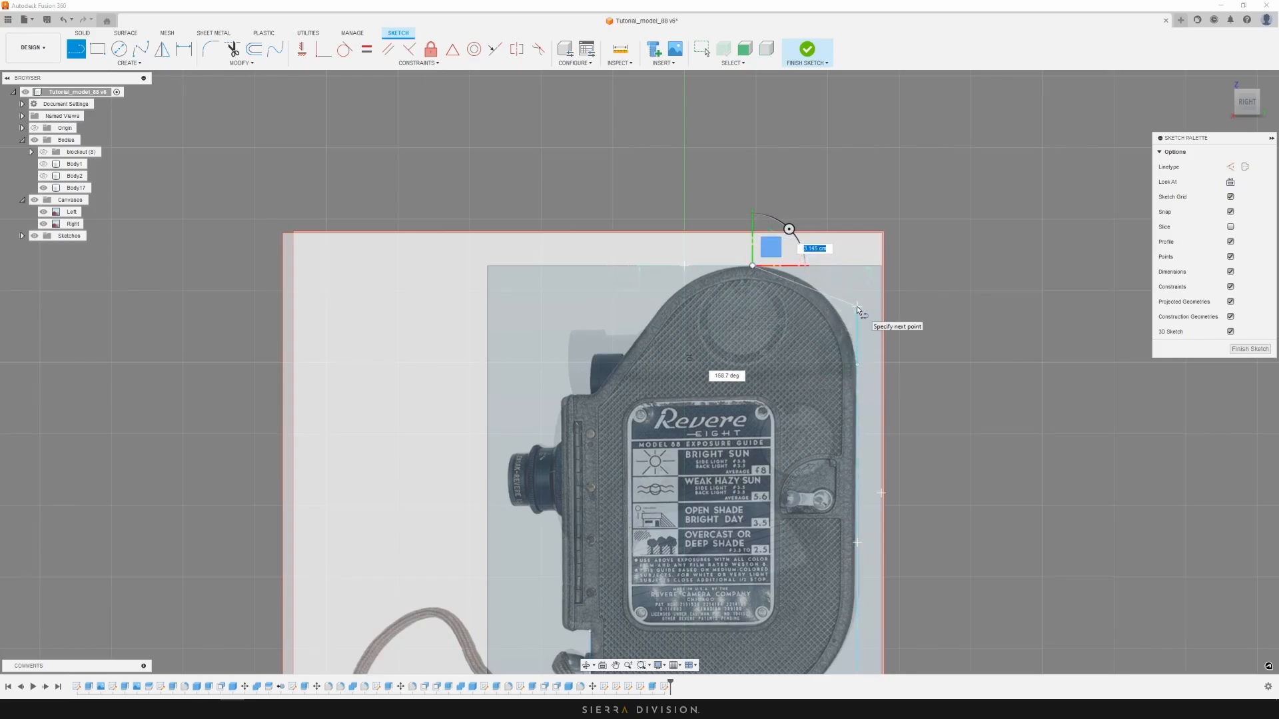
pyautogui.click(857, 266)
pyautogui.click(858, 365)
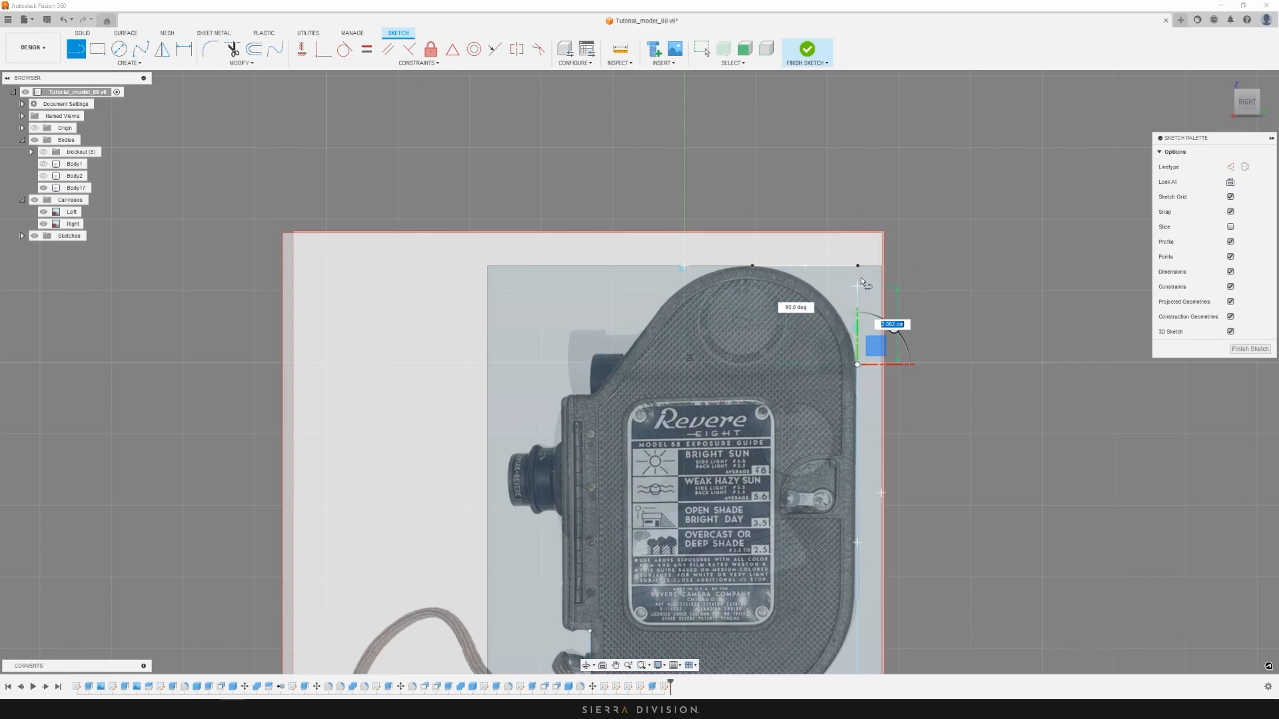
pyautogui.click(857, 266)
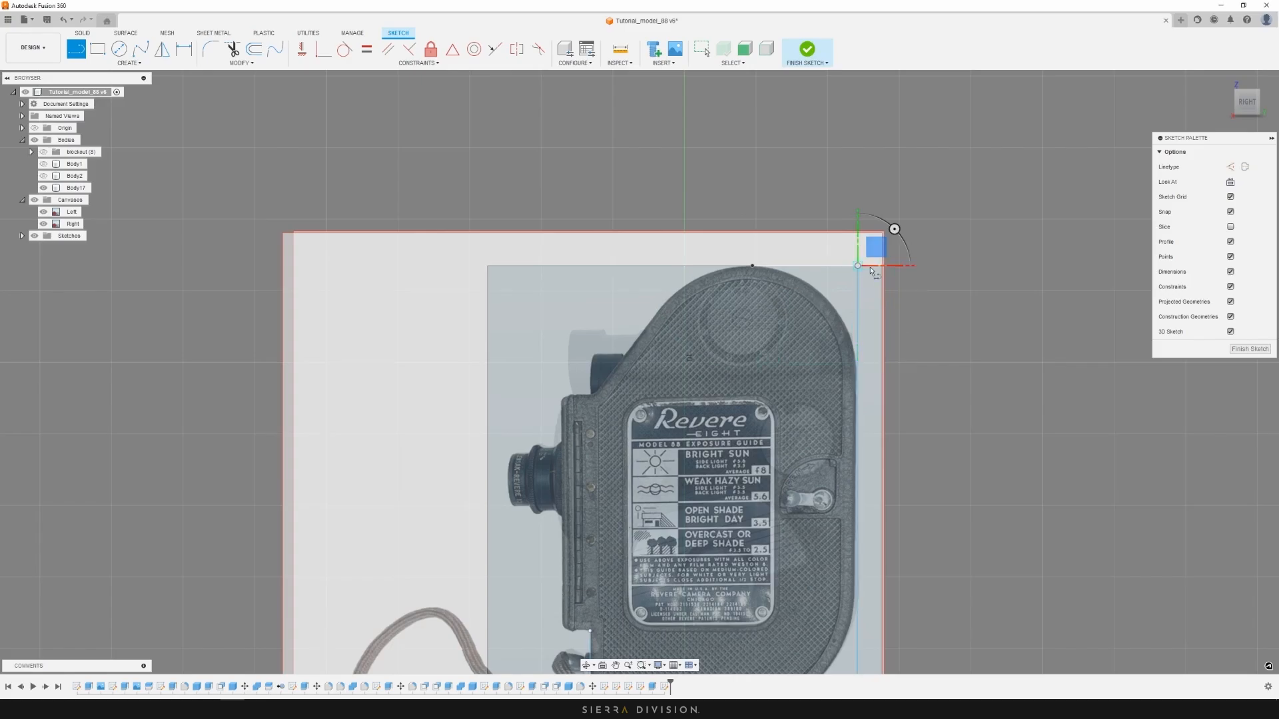
# Trace the hinge plate from the notch with three lines: about 0.8 cm forward, up its front edge, and back along its top to the body
pyautogui.scroll(5, 873, 293)
pyautogui.scroll(2, 866, 333)
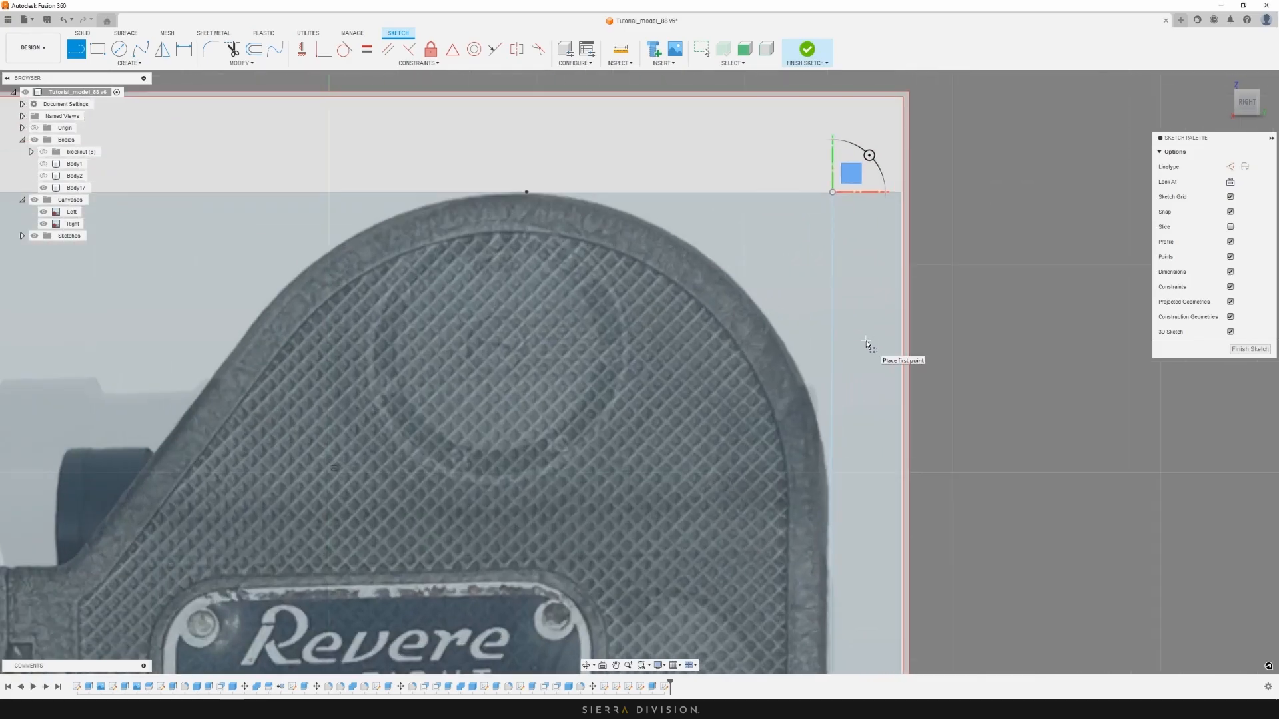
pyautogui.scroll(-6, 867, 343)
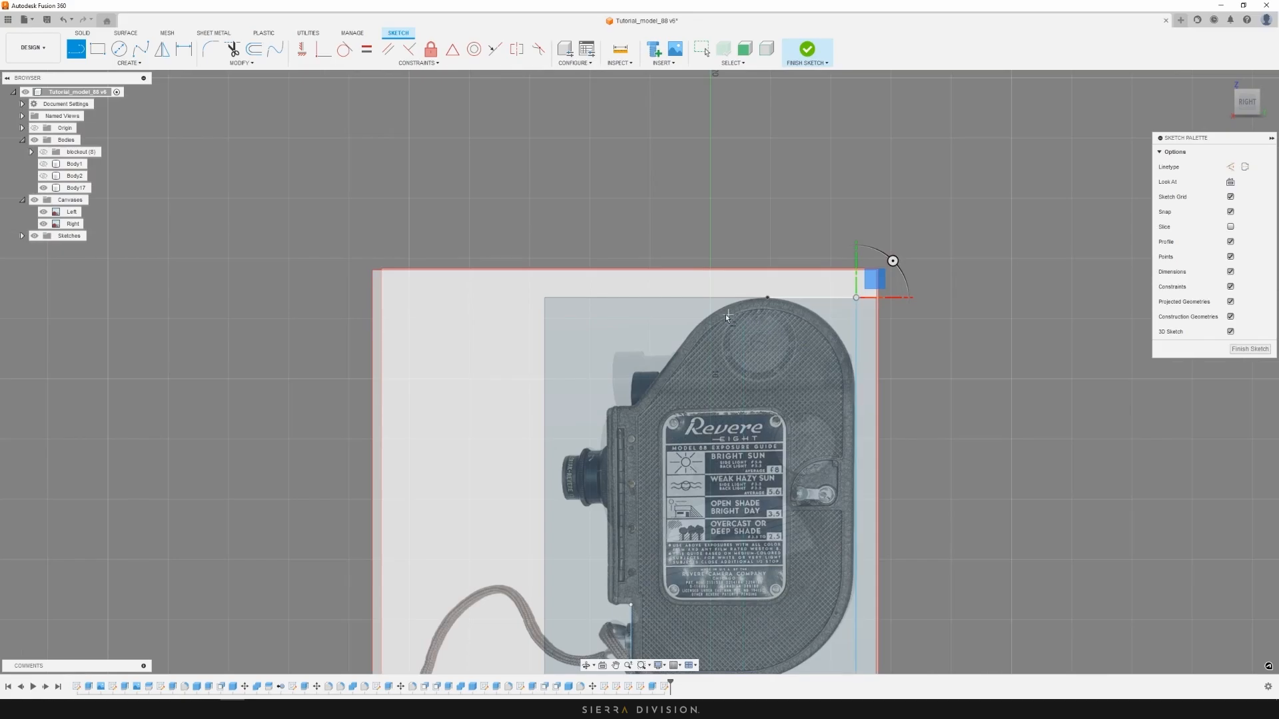
pyautogui.scroll(6, 632, 393)
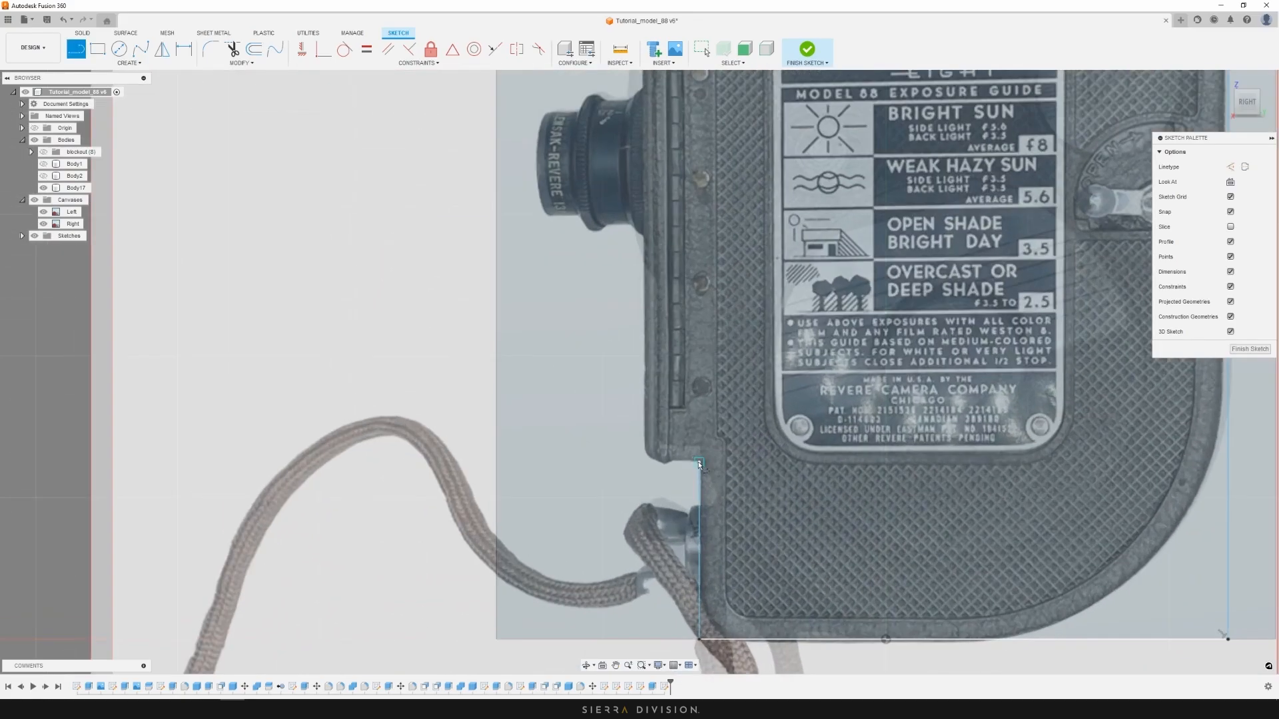
pyautogui.click(699, 463)
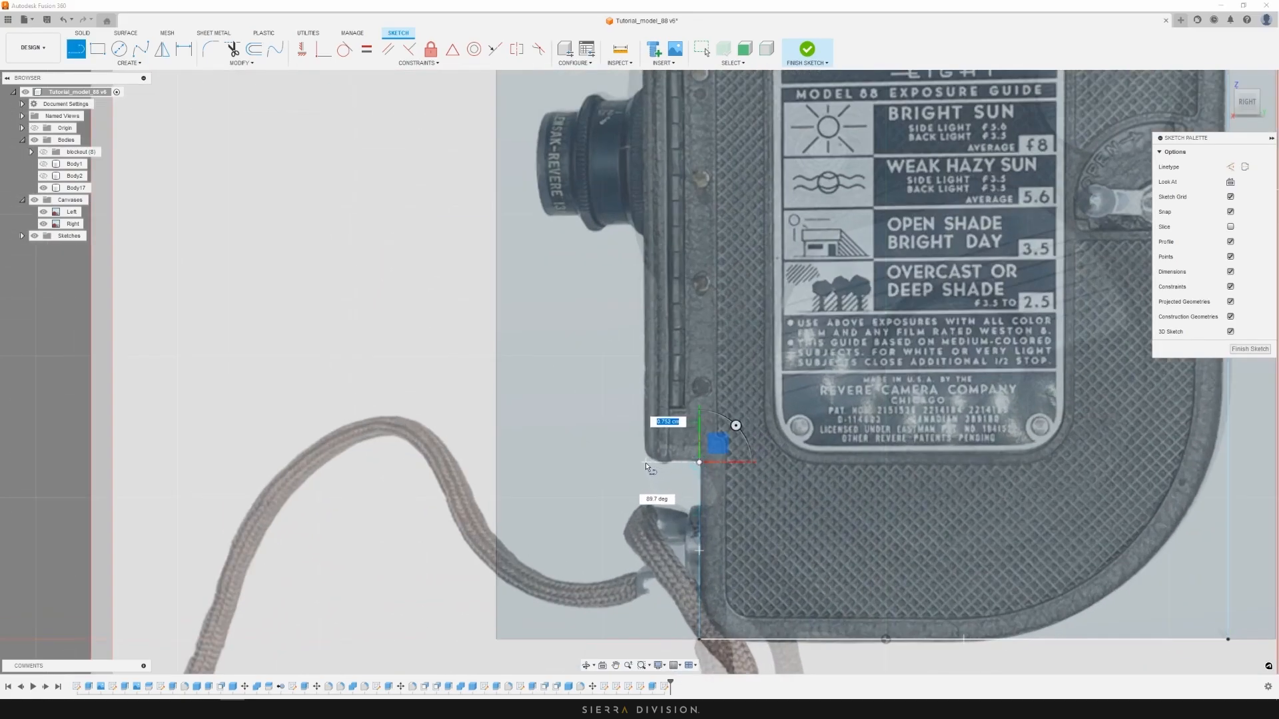
pyautogui.click(645, 462)
pyautogui.moveTo(647, 197); pyautogui.dragTo(655, 498, button='middle')
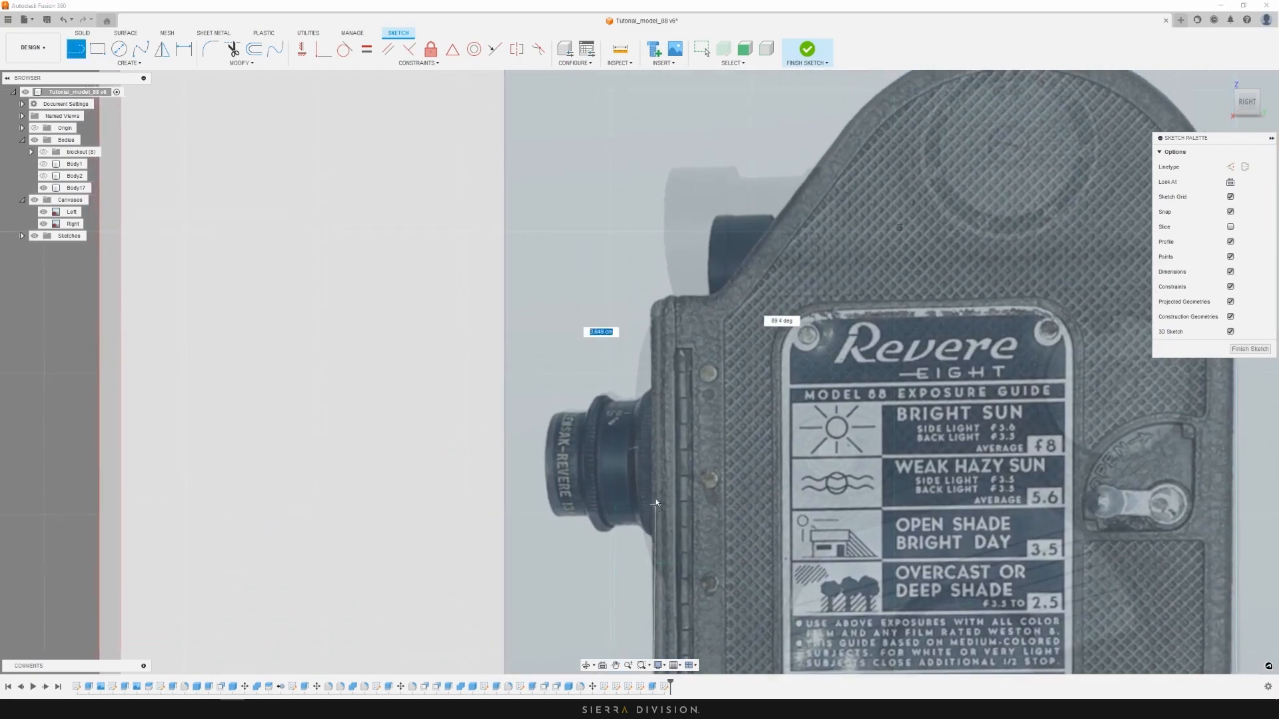
pyautogui.click(653, 297)
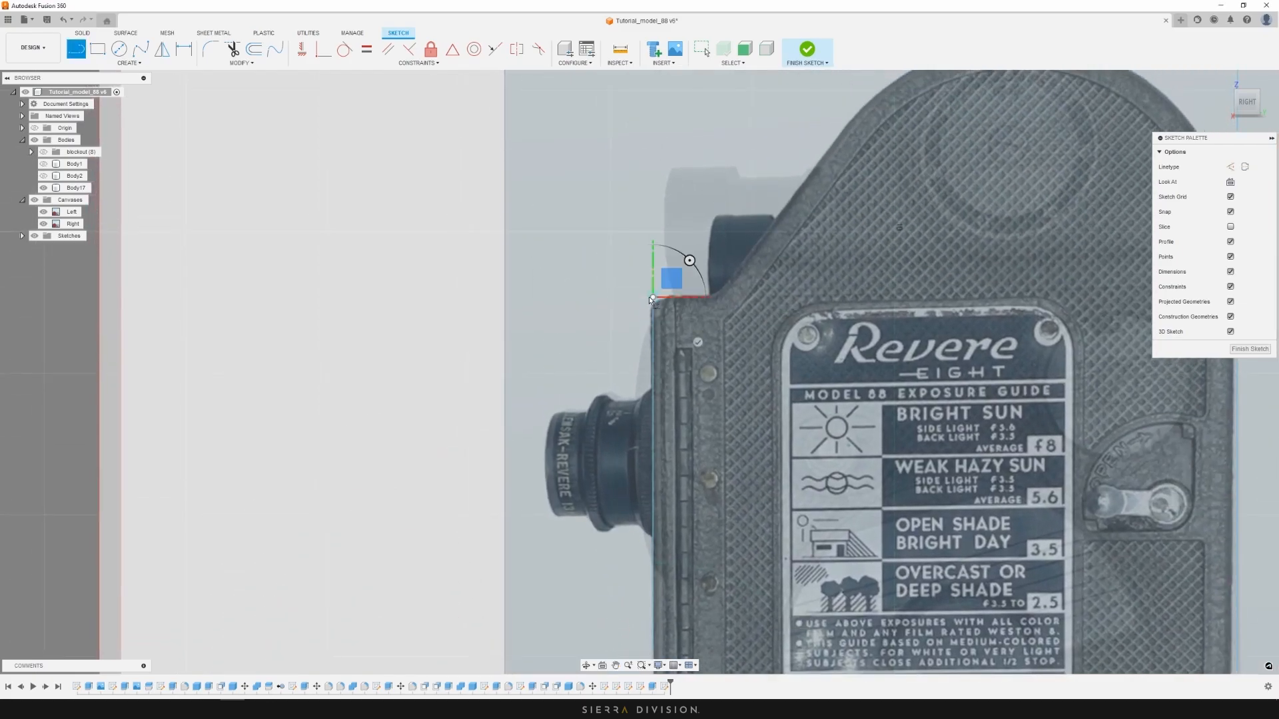
pyautogui.click(717, 297)
# Fillet the outline's lower front corner with a radius of about 0.7 cm to match the camera's rounded edge
pyautogui.scroll(-3, 766, 339)
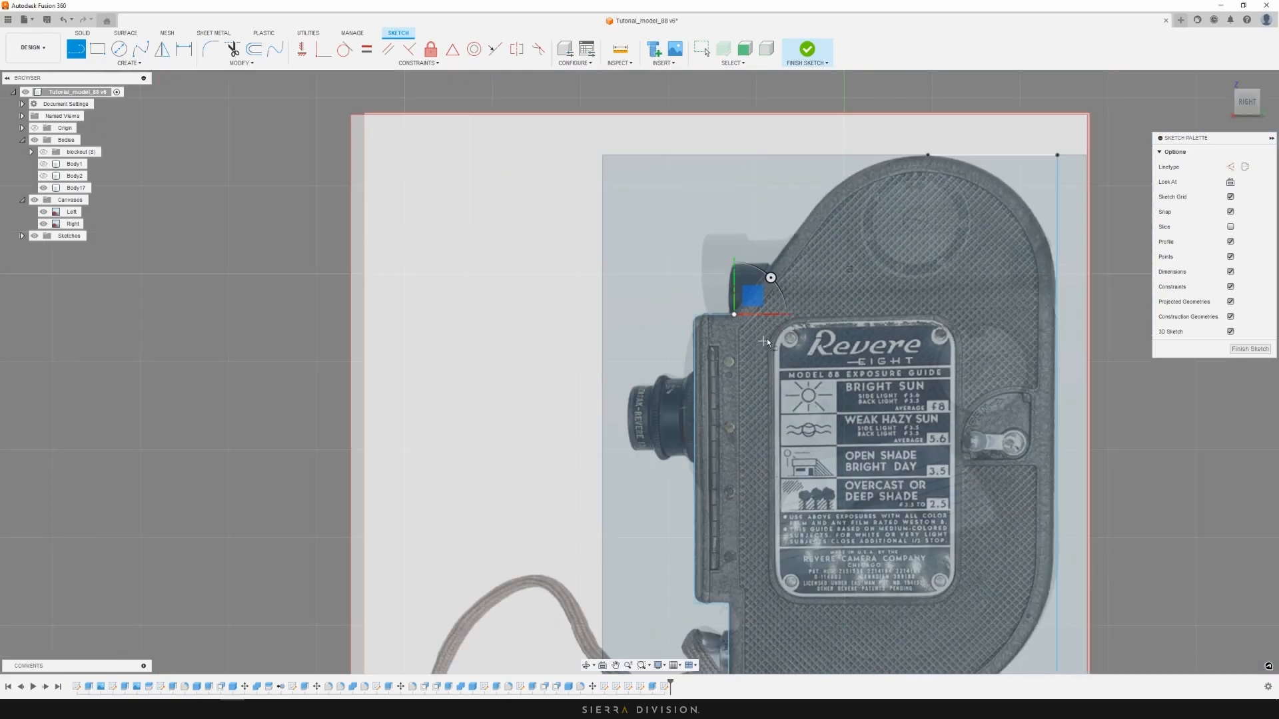
pyautogui.moveTo(834, 324)
pyautogui.mouseDown(button='middle')
pyautogui.moveTo(751, 315)
pyautogui.moveTo(692, 270)
pyautogui.mouseUp(button='middle')
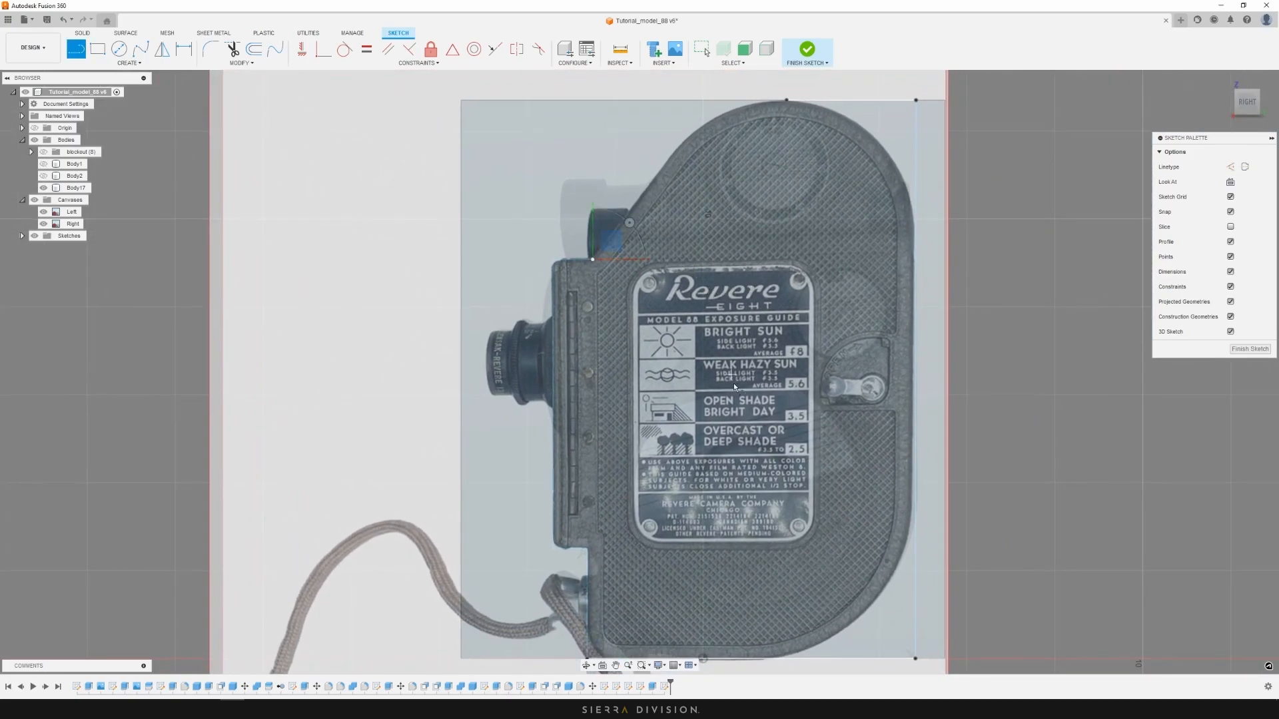
pyautogui.moveTo(735, 384)
pyautogui.mouseDown(button='middle')
pyautogui.moveTo(722, 325)
pyautogui.moveTo(725, 395)
pyautogui.mouseUp(button='middle')
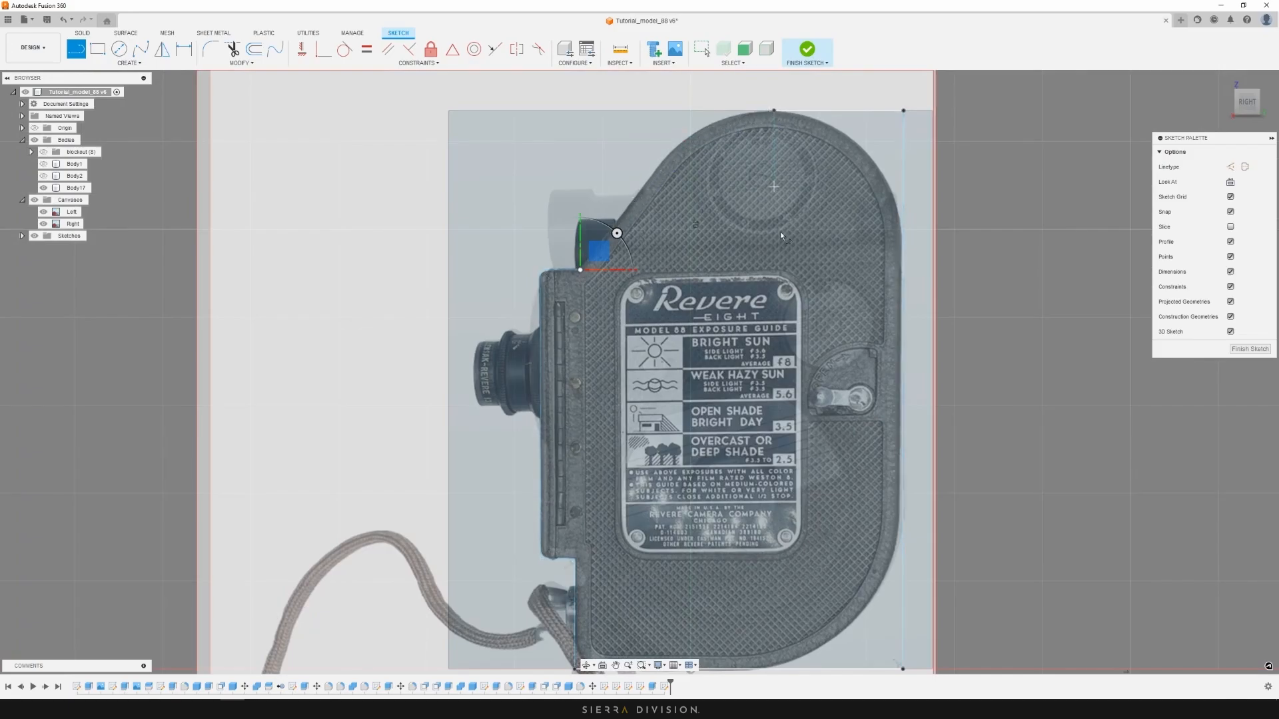
pyautogui.moveTo(764, 493); pyautogui.dragTo(756, 362, button='middle')
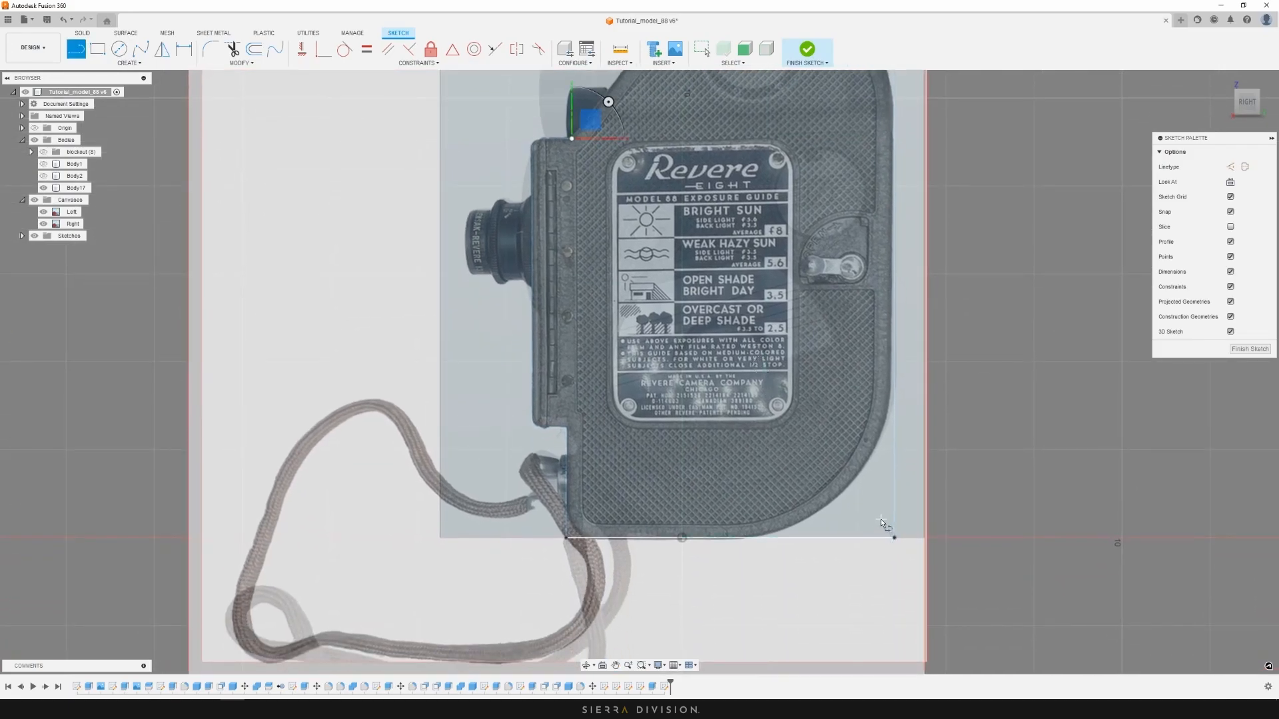
pyautogui.moveTo(881, 518)
pyautogui.mouseDown(button='middle')
pyautogui.moveTo(785, 578)
pyautogui.moveTo(820, 566)
pyautogui.mouseUp(button='middle')
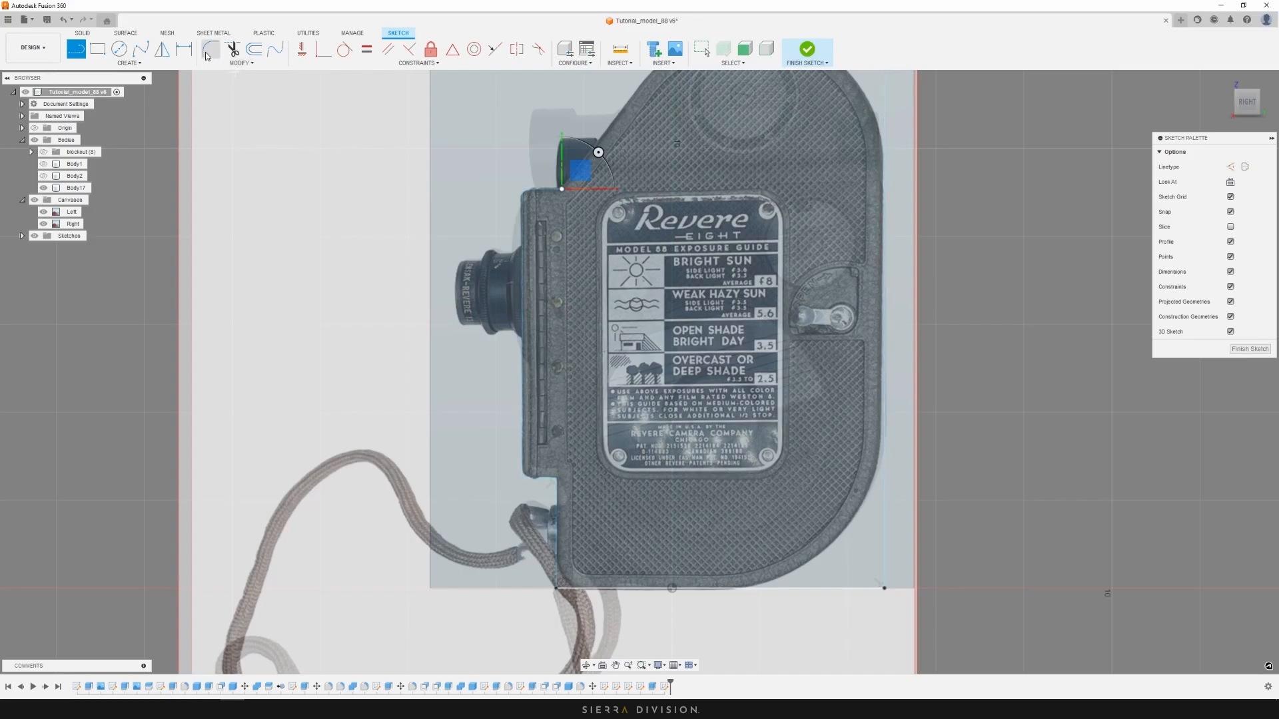
pyautogui.click(209, 51)
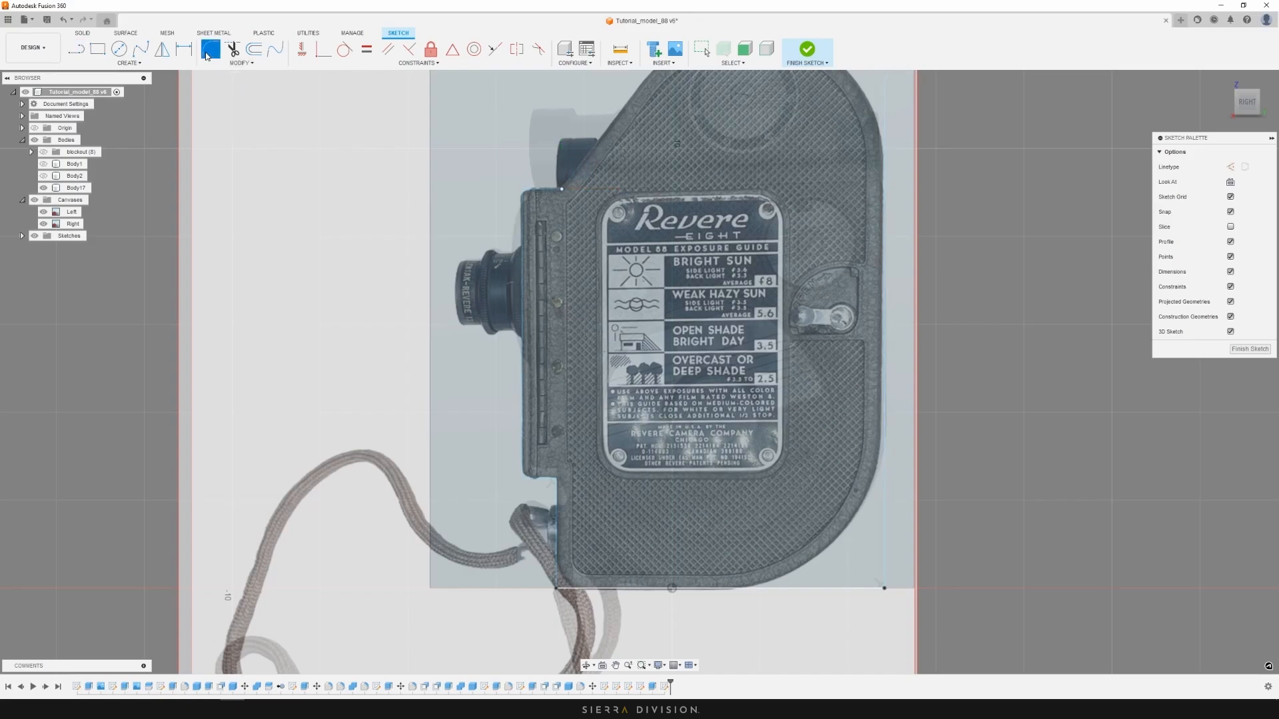
pyautogui.click(557, 590)
pyautogui.scroll(5, 557, 589)
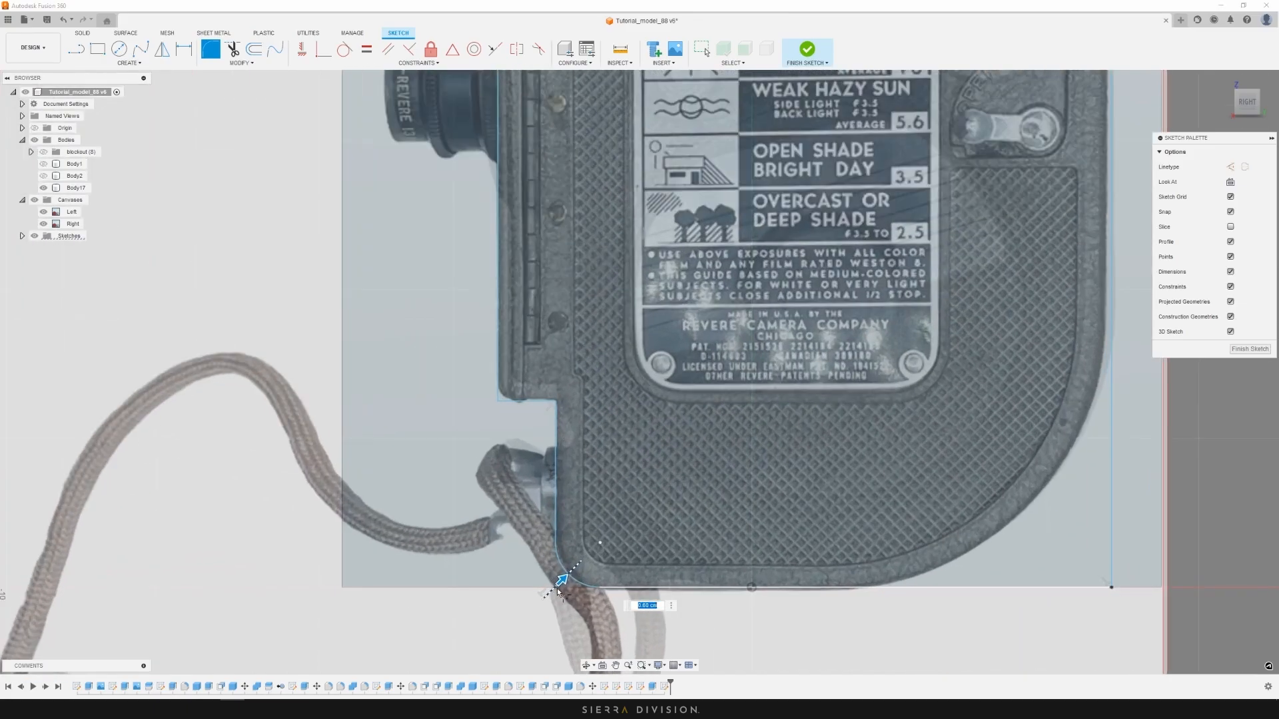
pyautogui.press('Return')
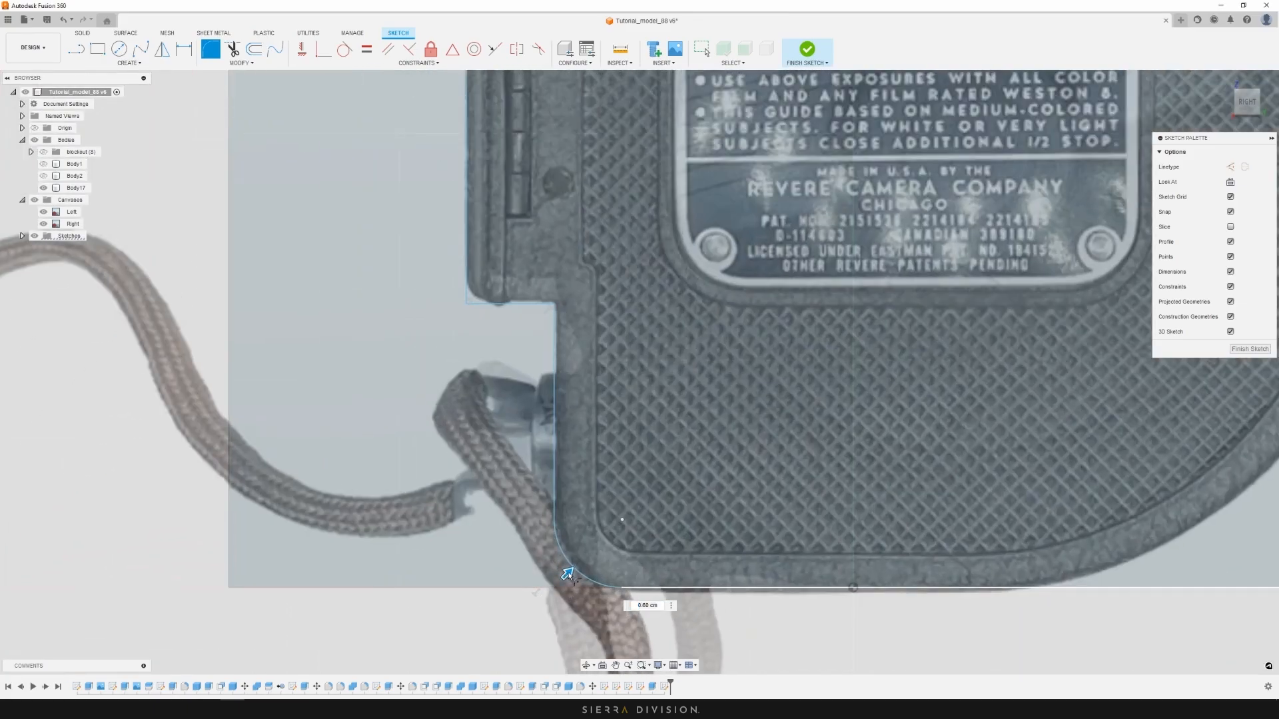
pyautogui.moveTo(567, 577); pyautogui.dragTo(570, 573)
pyautogui.scroll(-5, 693, 485)
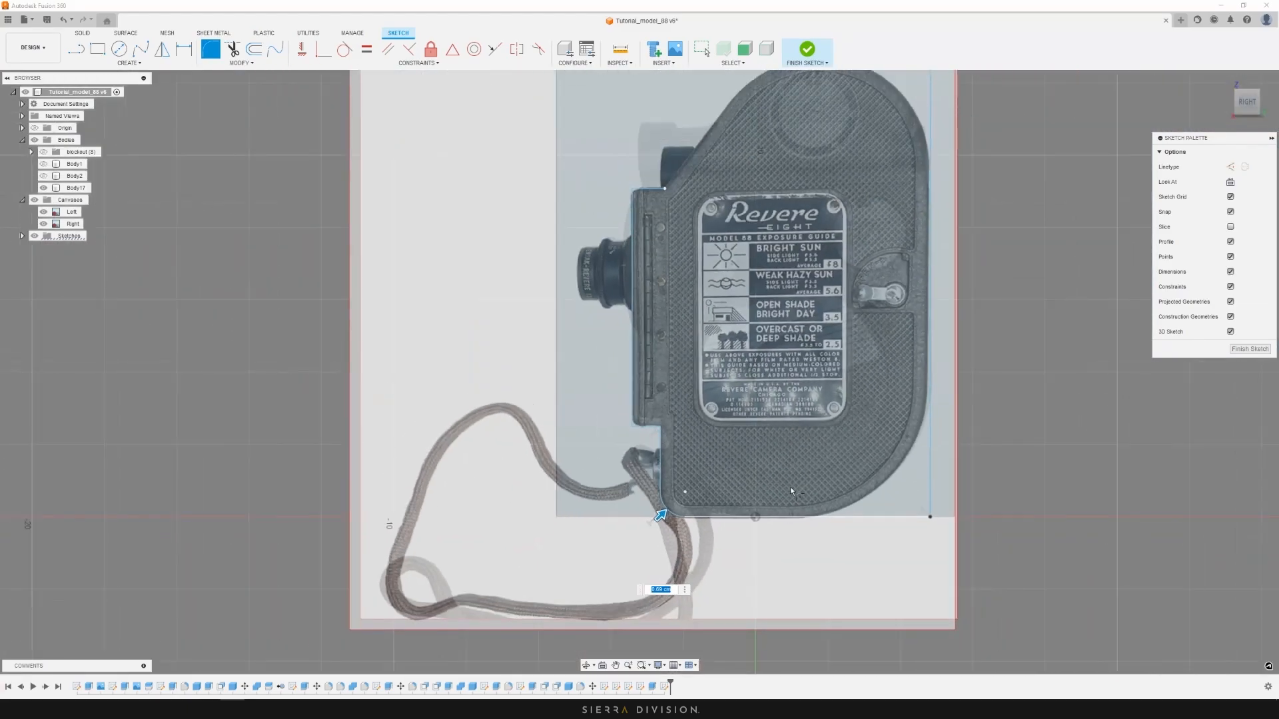
pyautogui.press('Return')
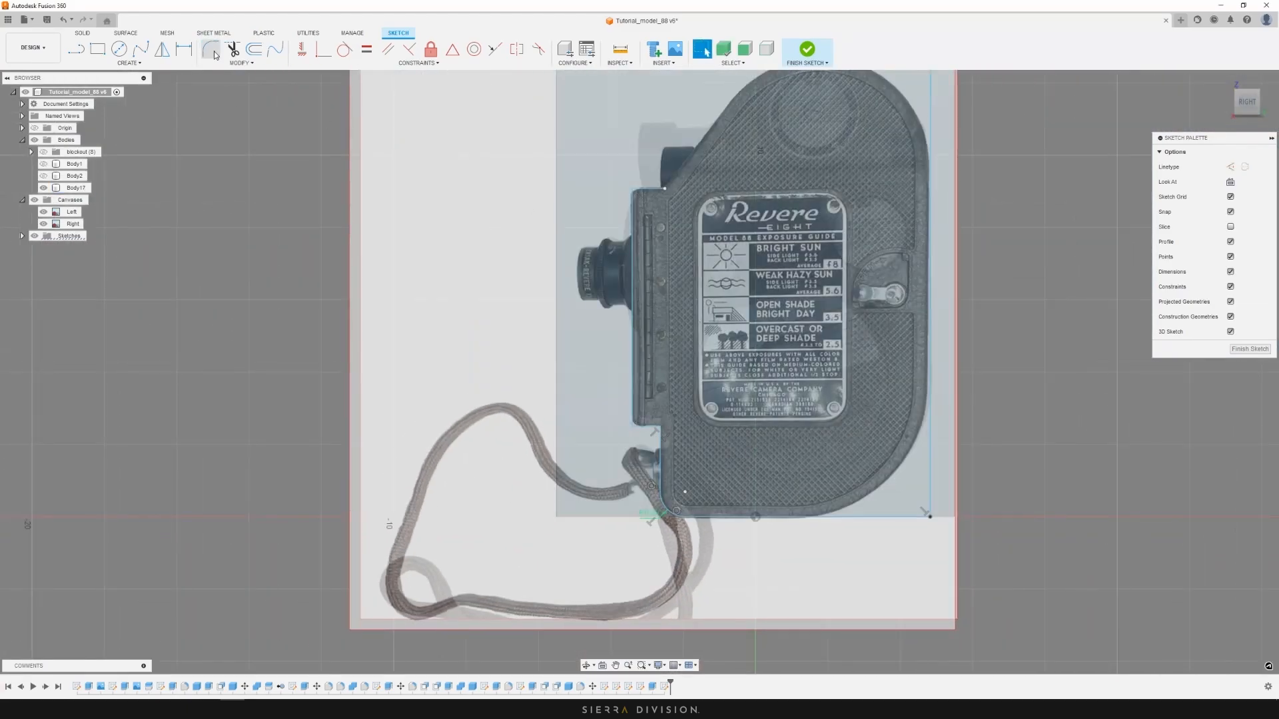
# Fillet the outline's lower back corner with a radius of about 3.7 cm to follow the camera's large curve
pyautogui.click(214, 51)
pyautogui.scroll(5, 926, 516)
pyautogui.click(930, 516)
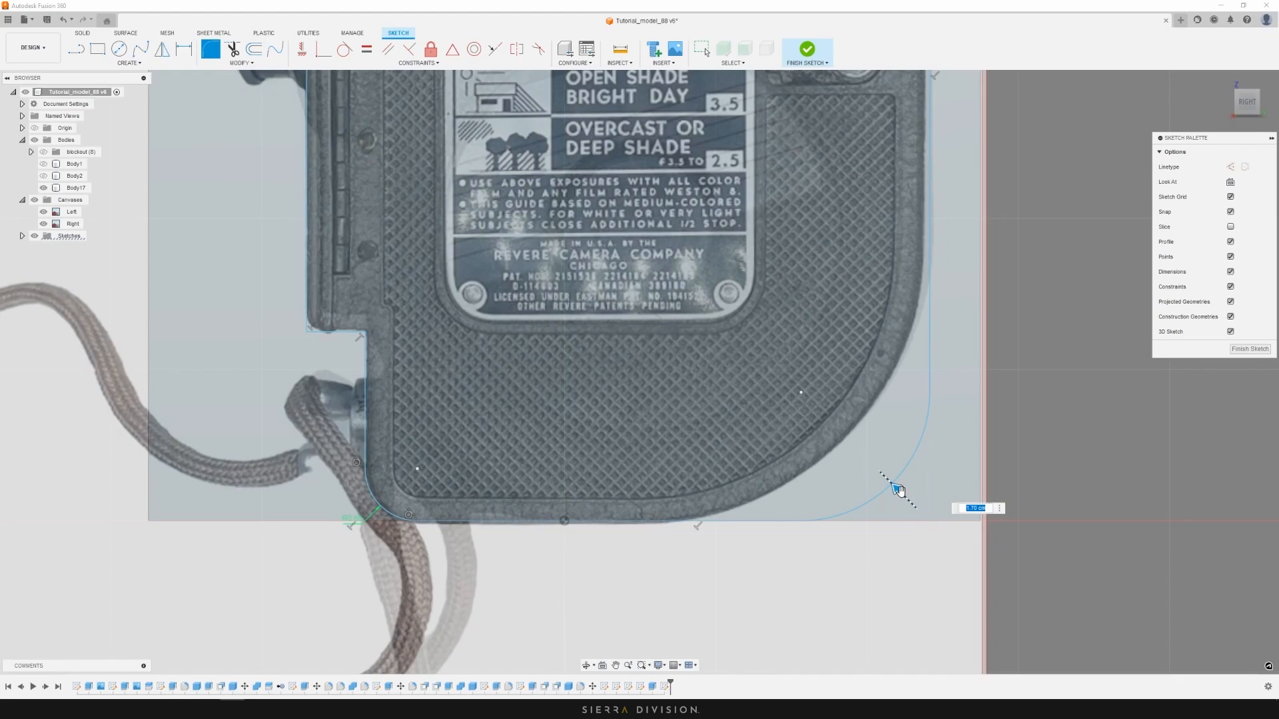
pyautogui.moveTo(899, 491); pyautogui.dragTo(840, 464)
pyautogui.scroll(-5, 841, 465)
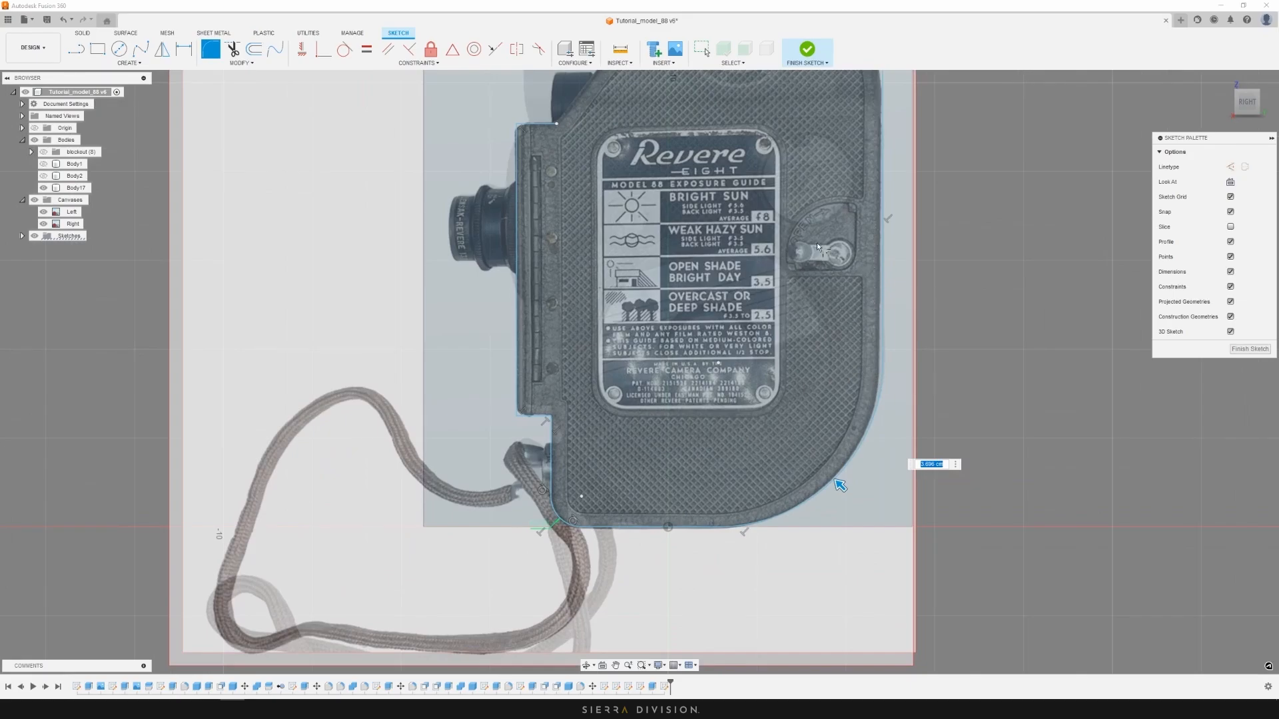
pyautogui.press('Return')
pyautogui.scroll(-2, 752, 253)
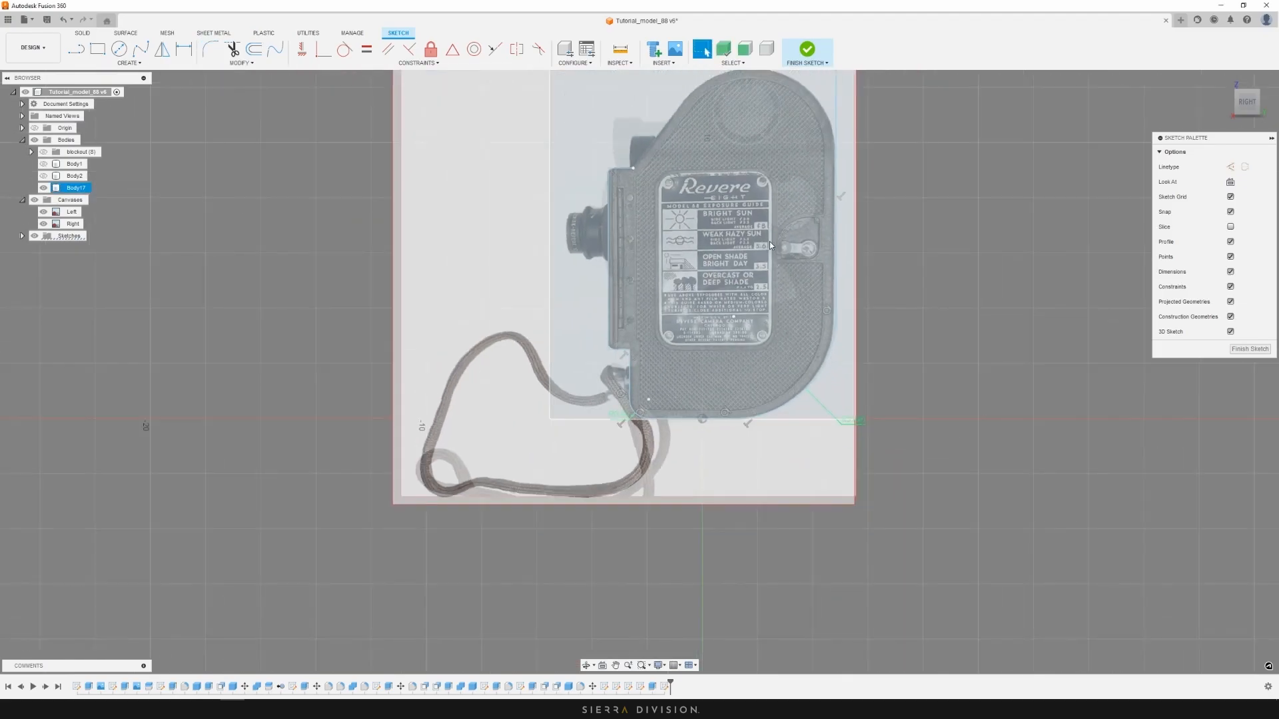
# Fillet the outline's upper back corner with a radius of about 2.9 cm to follow the camera's curved top
pyautogui.moveTo(778, 133); pyautogui.dragTo(778, 283, button='middle')
pyautogui.scroll(1, 780, 279)
pyautogui.scroll(1, 813, 206)
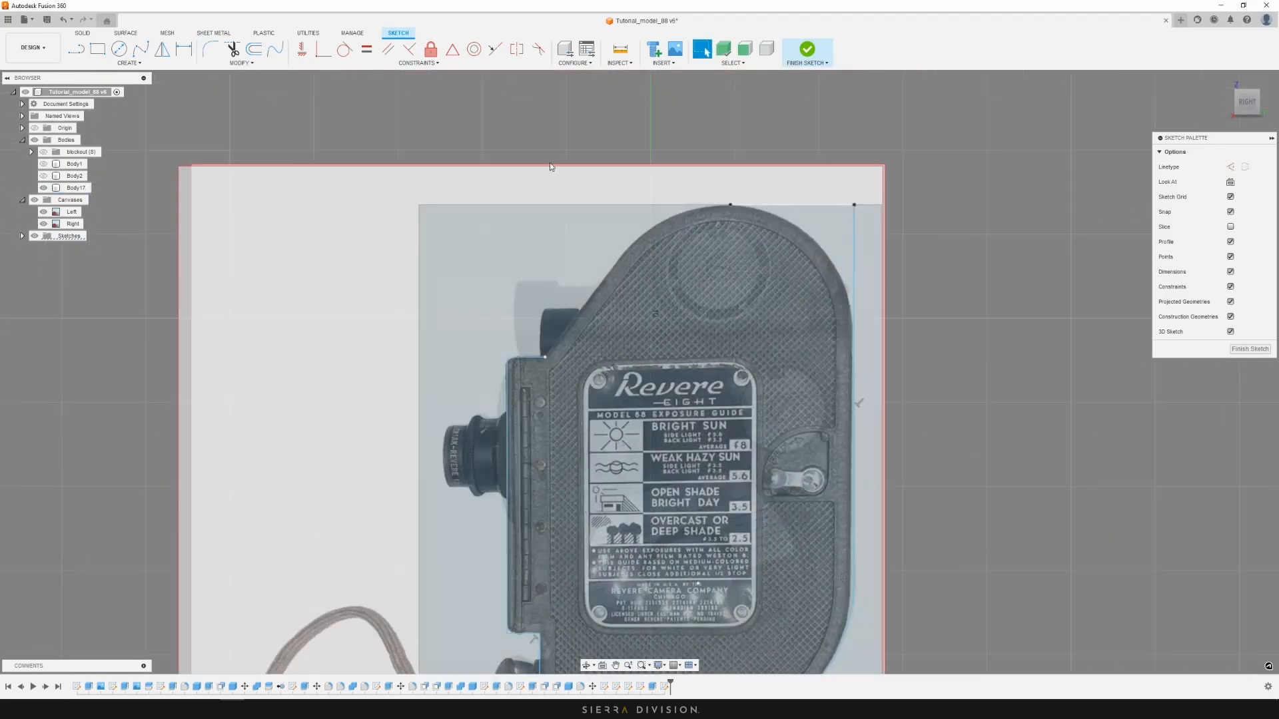
pyautogui.click(210, 52)
pyautogui.click(854, 205)
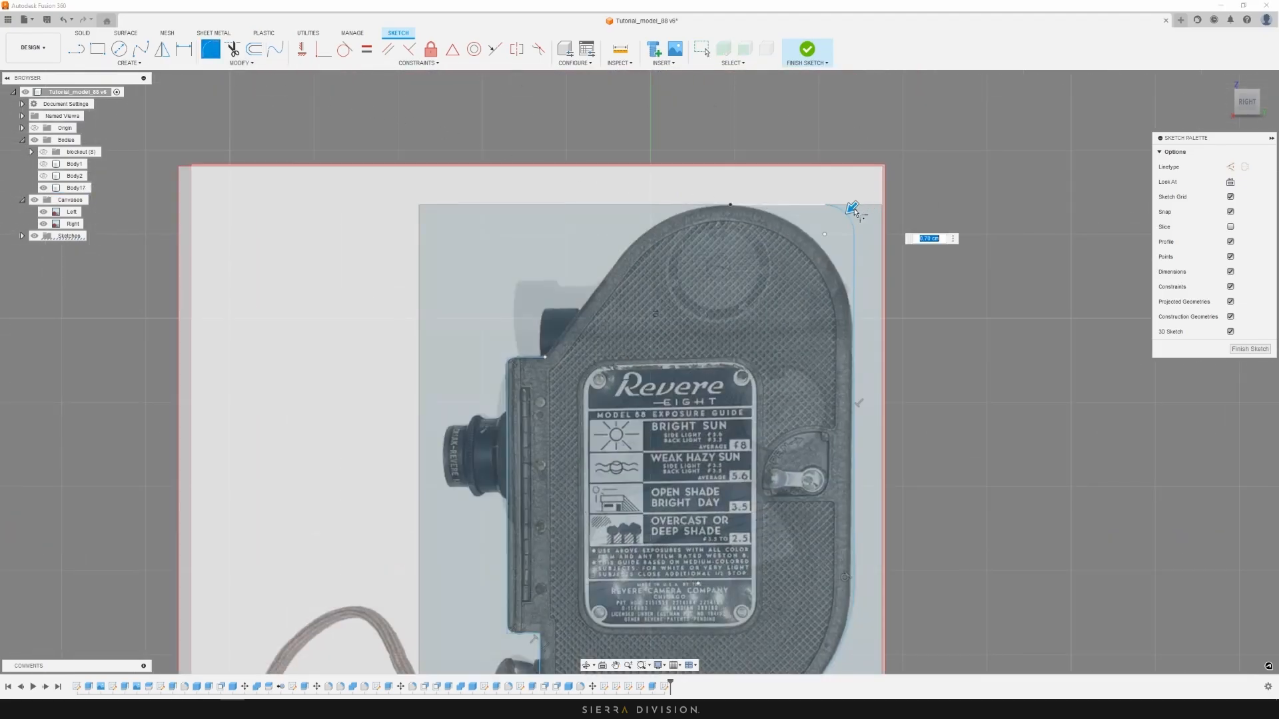
pyautogui.moveTo(852, 208); pyautogui.dragTo(823, 235)
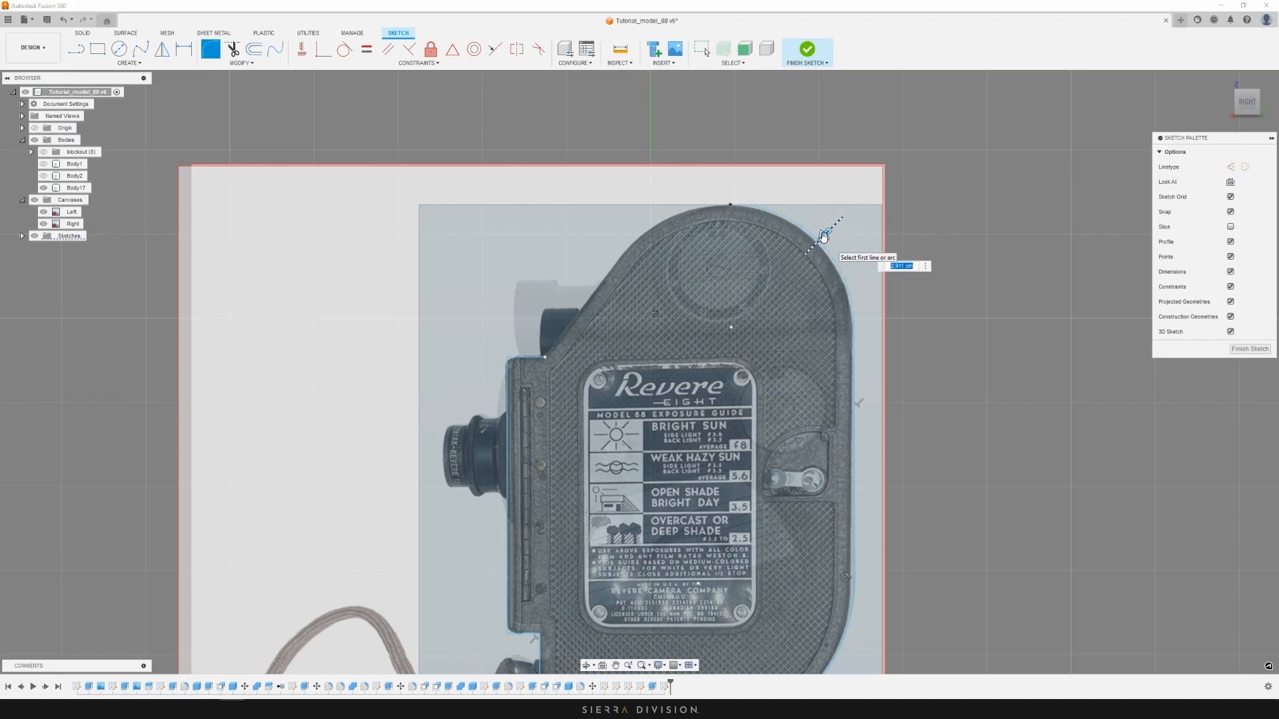
pyautogui.press('Return')
pyautogui.scroll(-2, 829, 227)
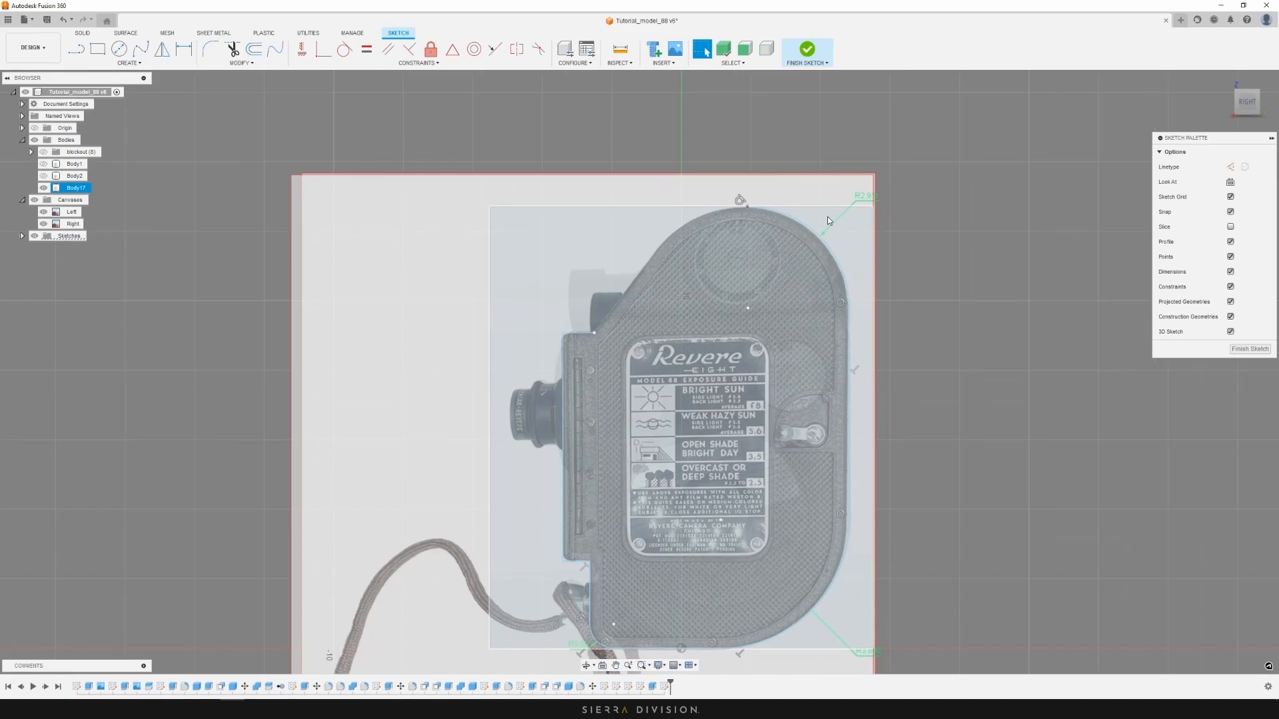
pyautogui.press('l')
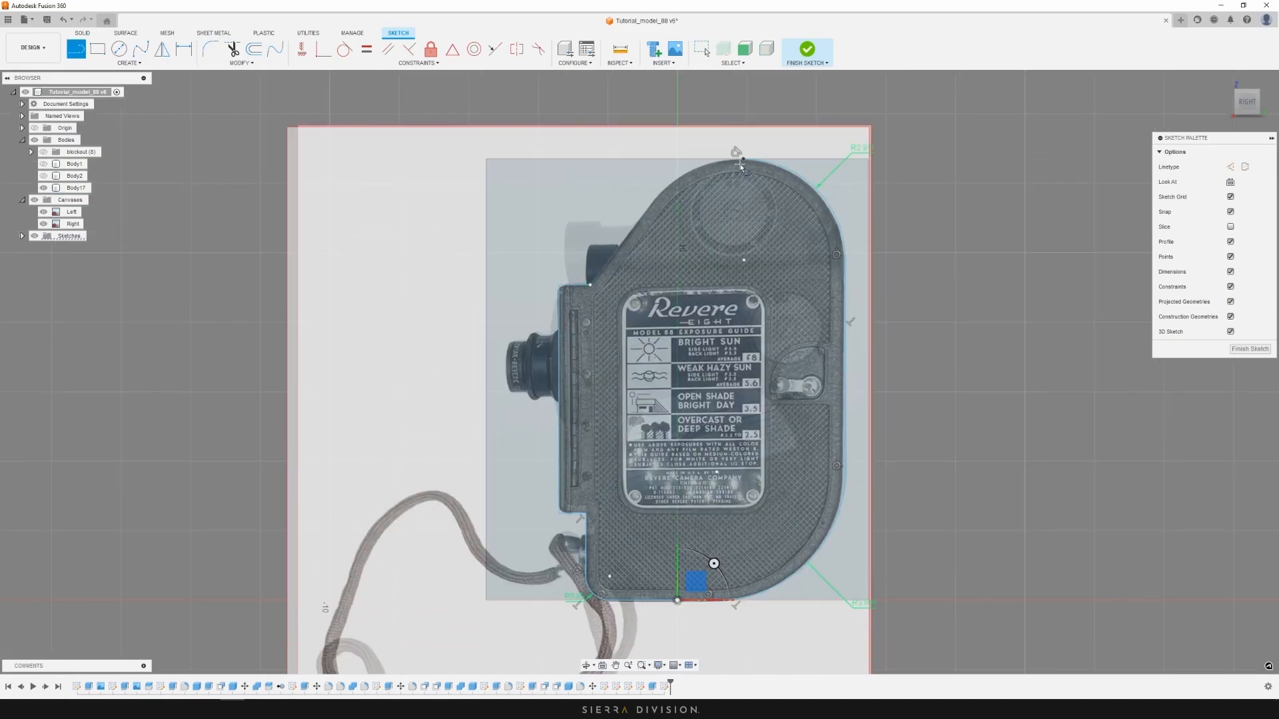
pyautogui.click(143, 56)
pyautogui.click(522, 203)
pyautogui.click(554, 235)
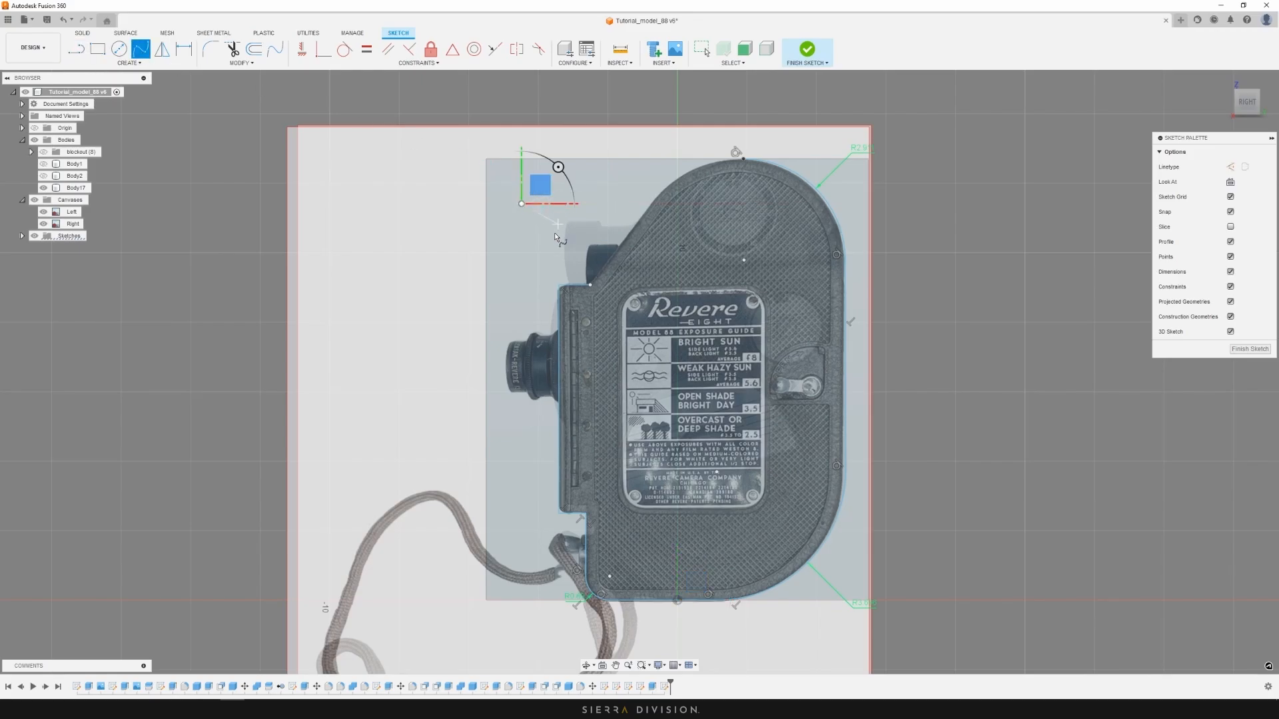
pyautogui.click(536, 307)
pyautogui.click(537, 386)
pyautogui.click(513, 437)
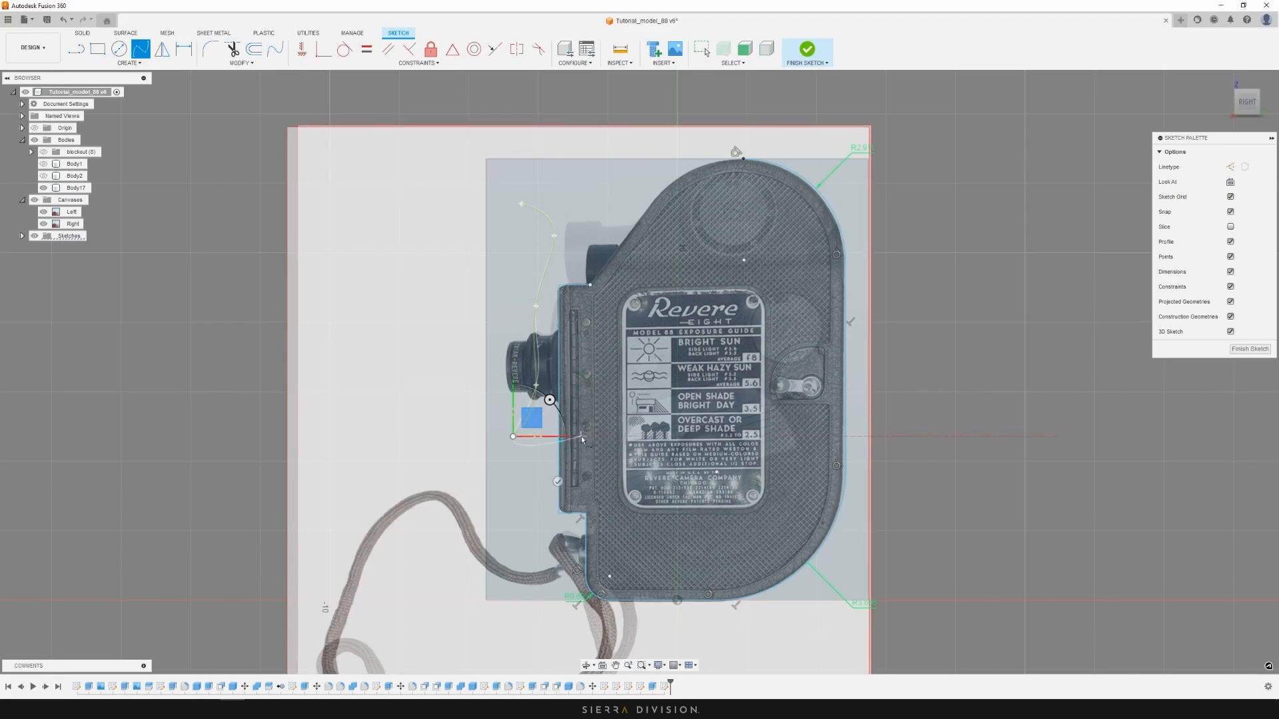
pyautogui.hotkey('ctrl', 'z')
pyautogui.hotkey('ctrl', 'z')
pyautogui.hotkey('ctrl', 'z')
pyautogui.hotkey('ctrl', 'z')
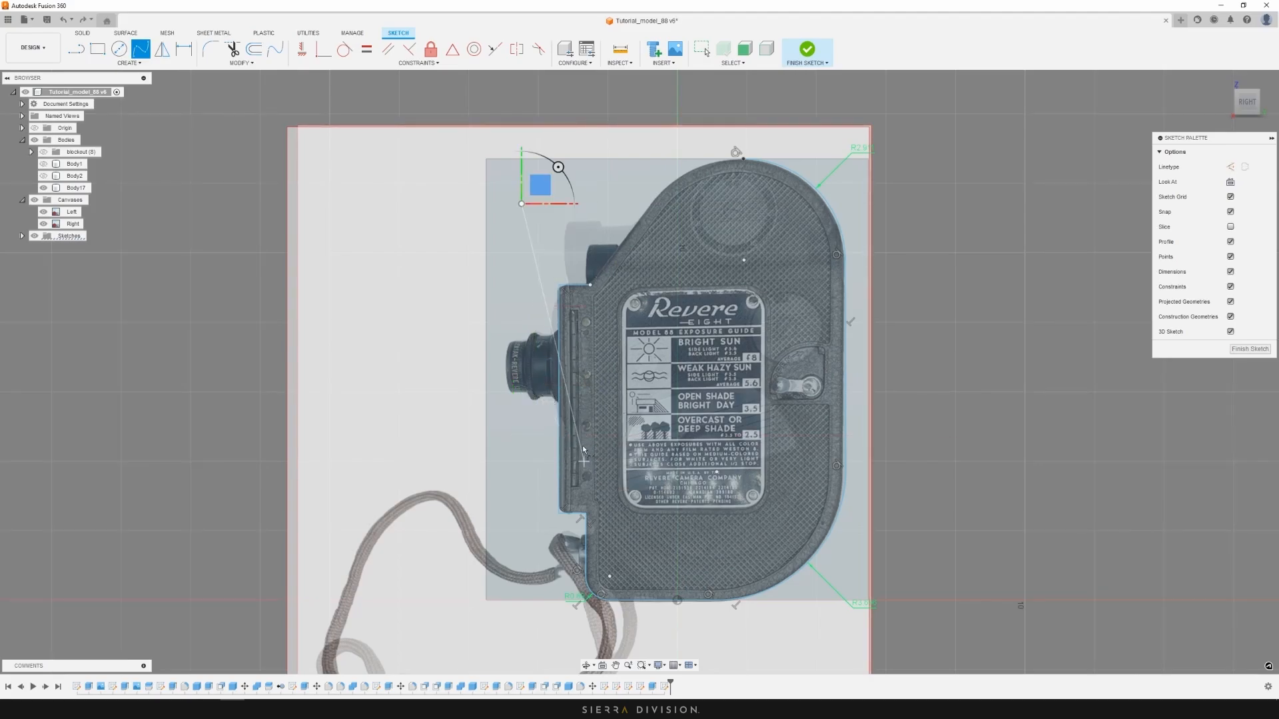
pyautogui.hotkey('ctrl', 'z')
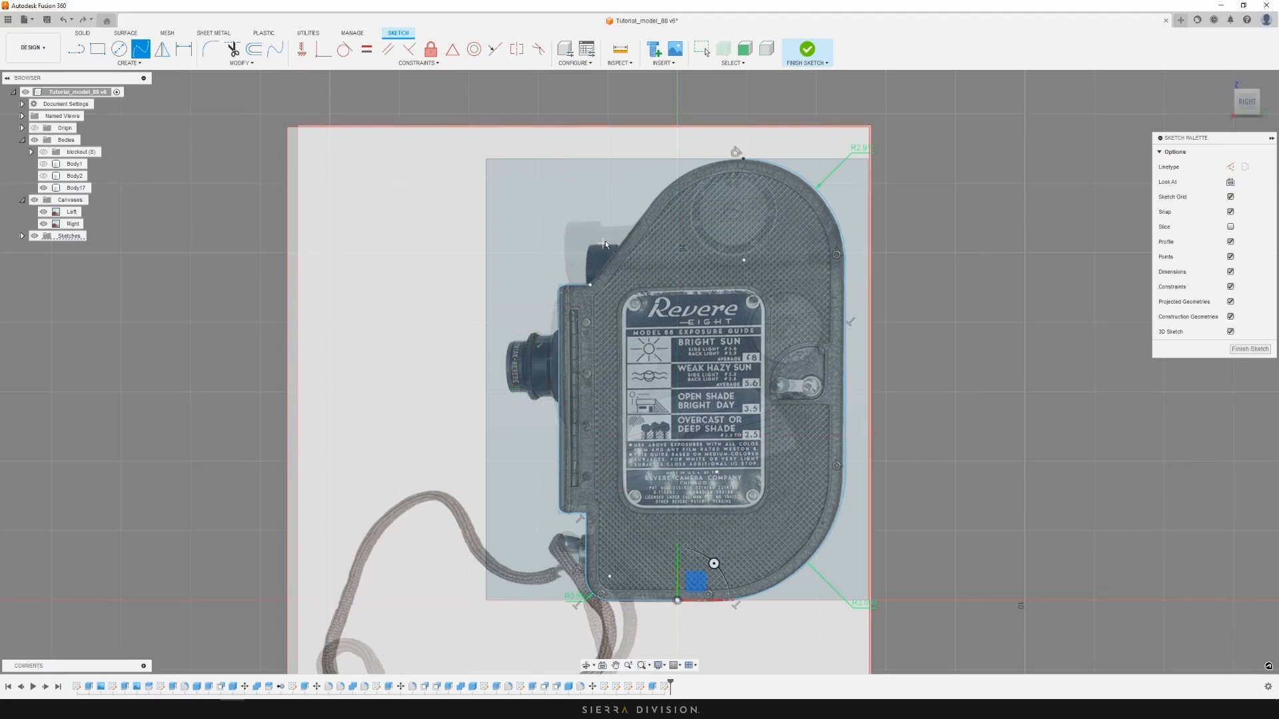
# Draw a fit-point spline from the hinge plate's top inner corner through the upper end of the sloped edge to the top fillet's endpoint
pyautogui.scroll(2, 636, 205)
pyautogui.scroll(2, 636, 205)
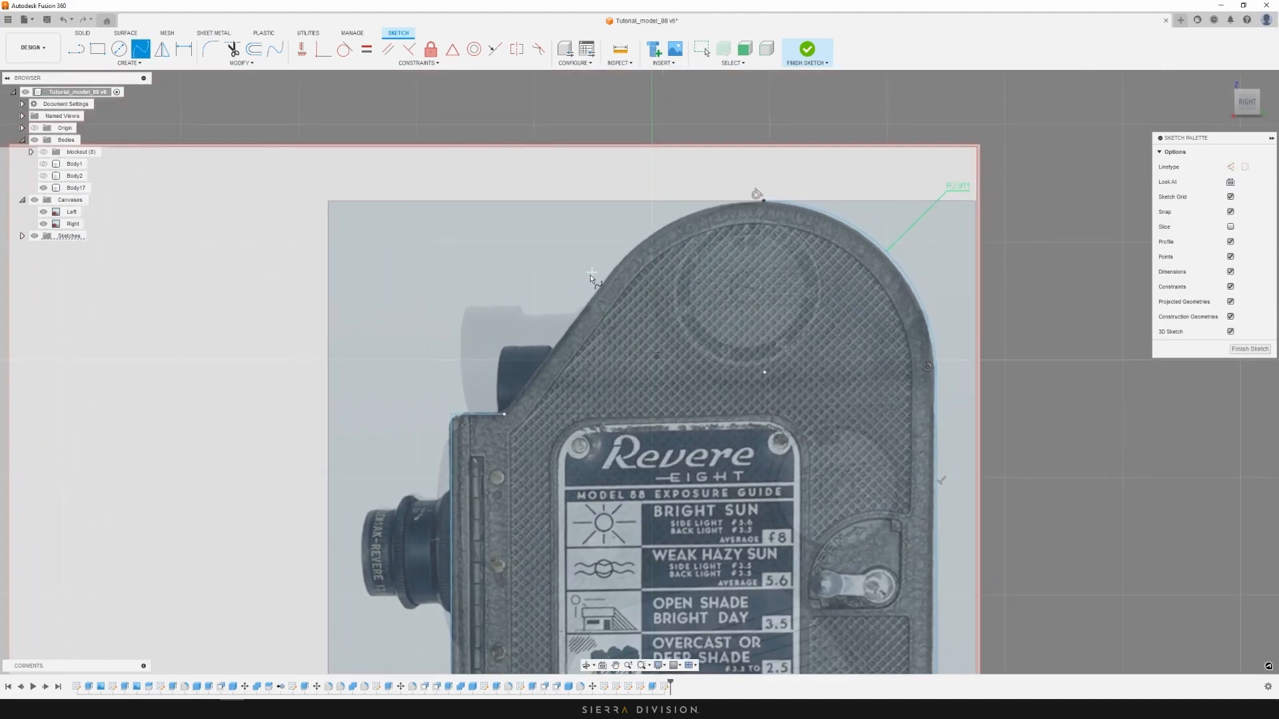
pyautogui.scroll(2, 510, 403)
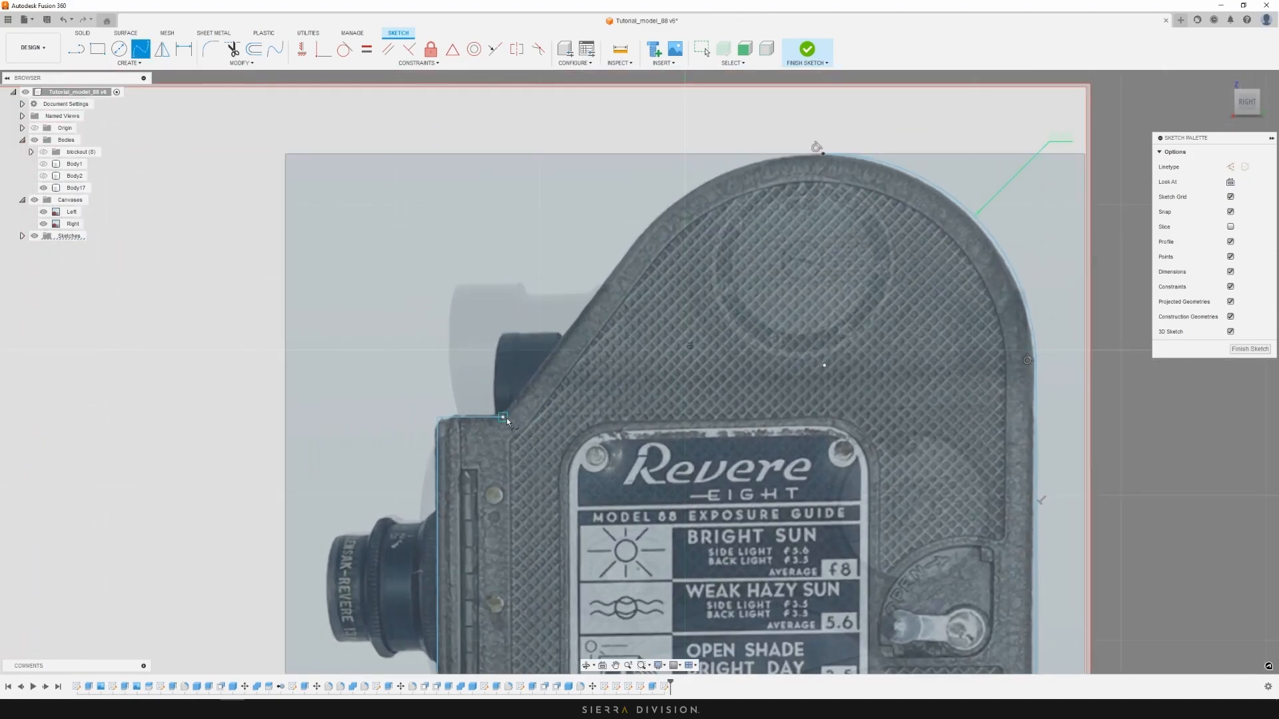
pyautogui.scroll(1, 686, 301)
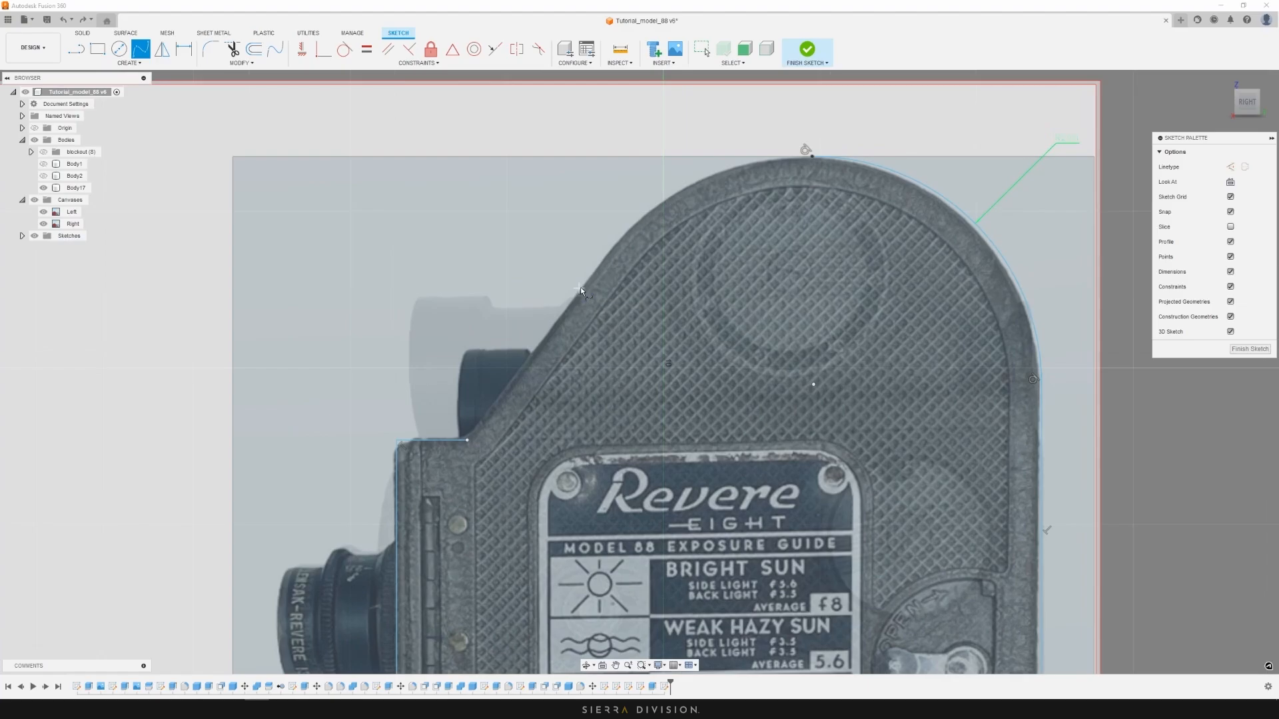
pyautogui.click(468, 440)
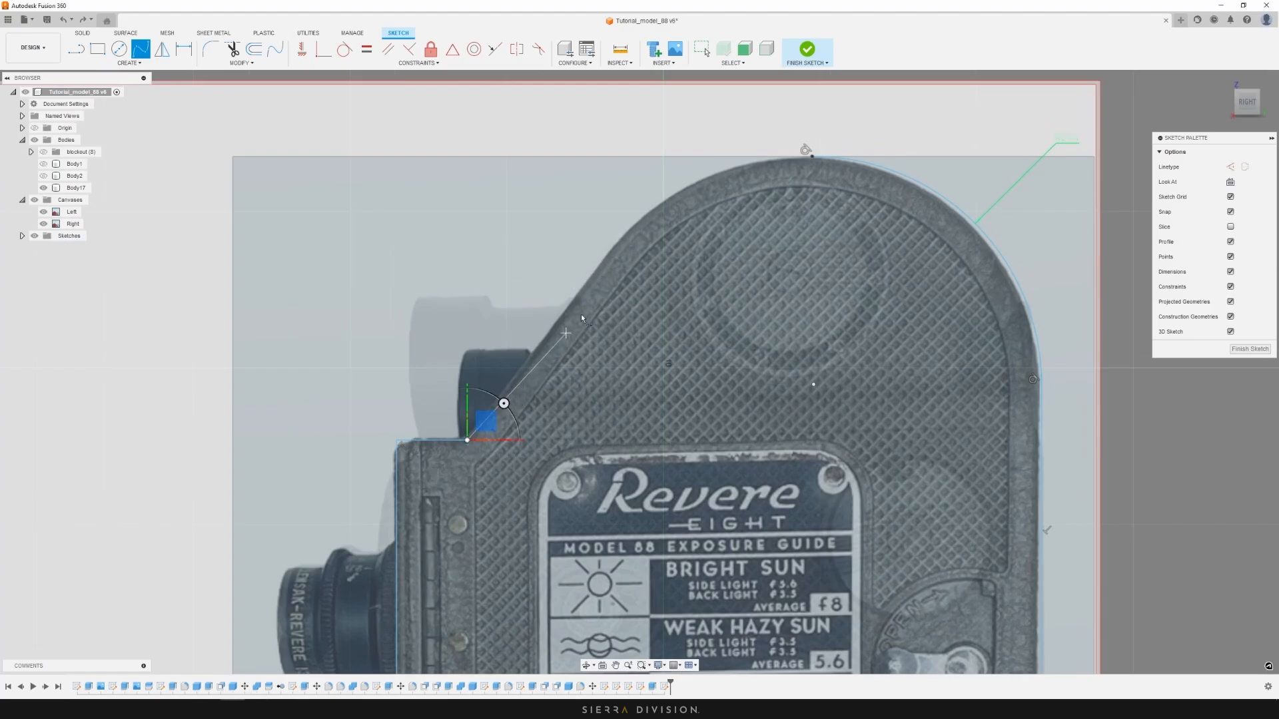
pyautogui.click(616, 242)
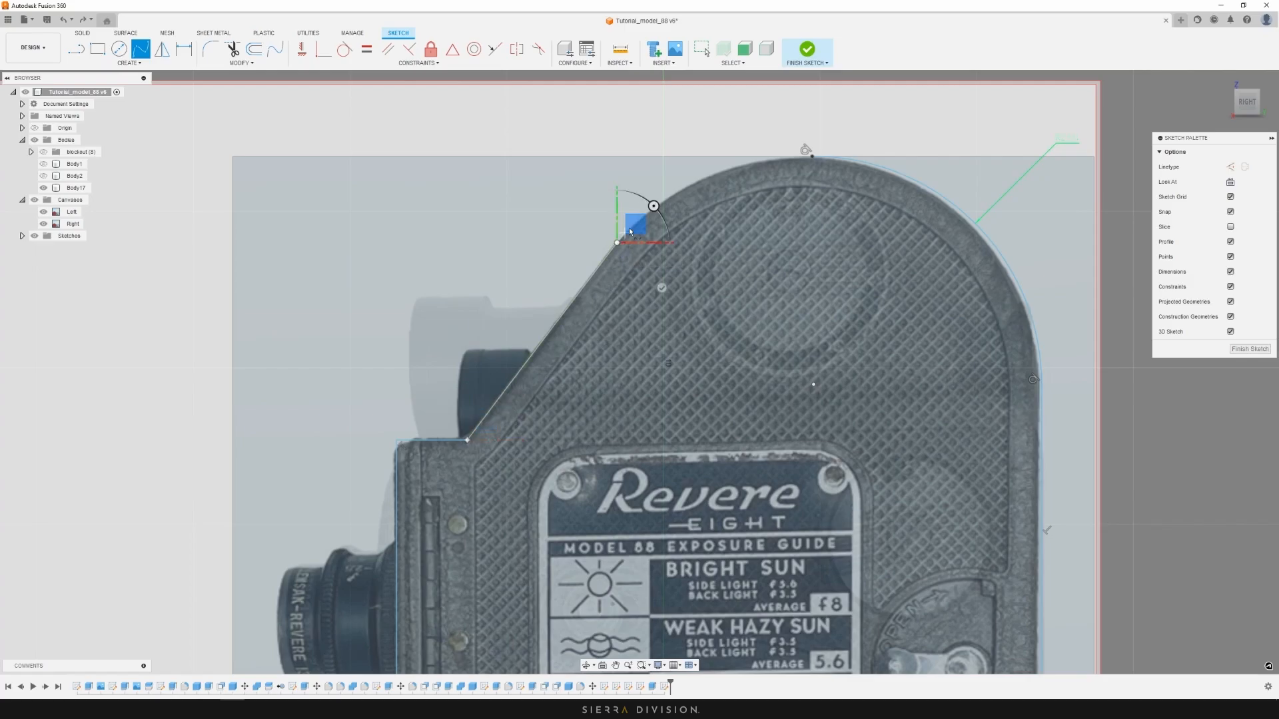
pyautogui.scroll(6, 802, 175)
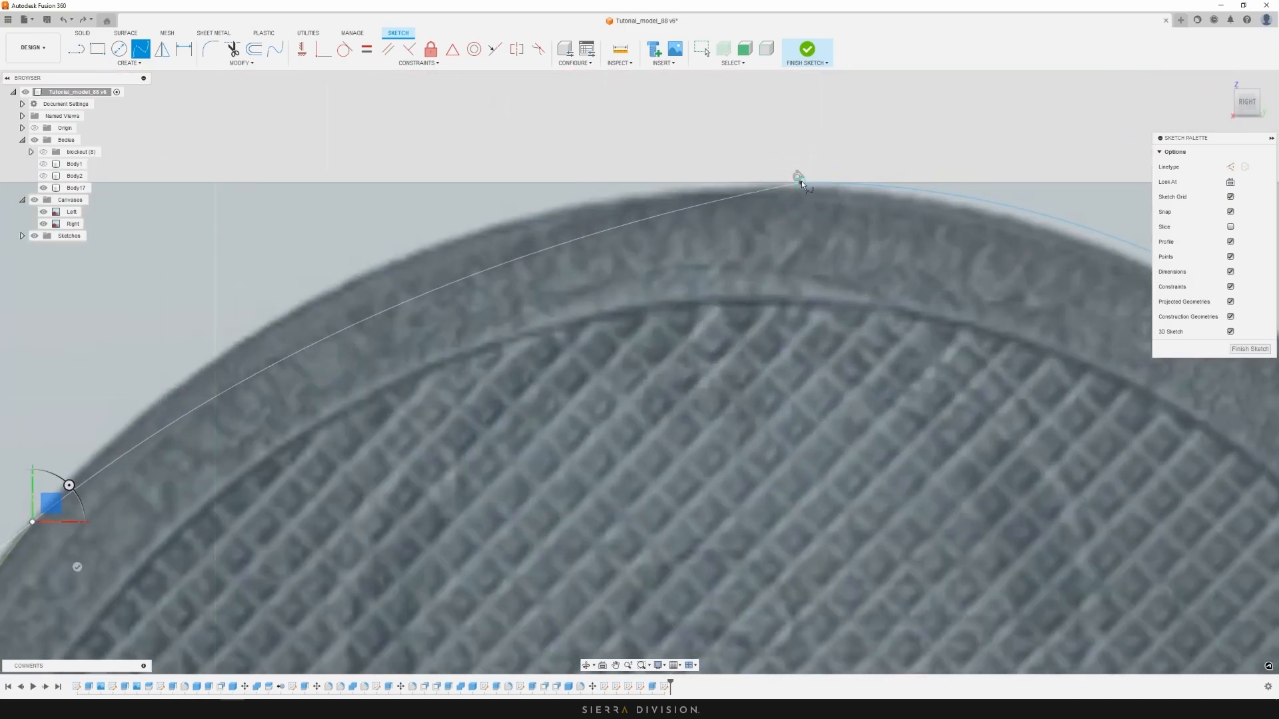
pyautogui.click(801, 182)
pyautogui.moveTo(801, 182); pyautogui.dragTo(843, 228)
pyautogui.click(843, 227)
pyautogui.scroll(-6, 698, 271)
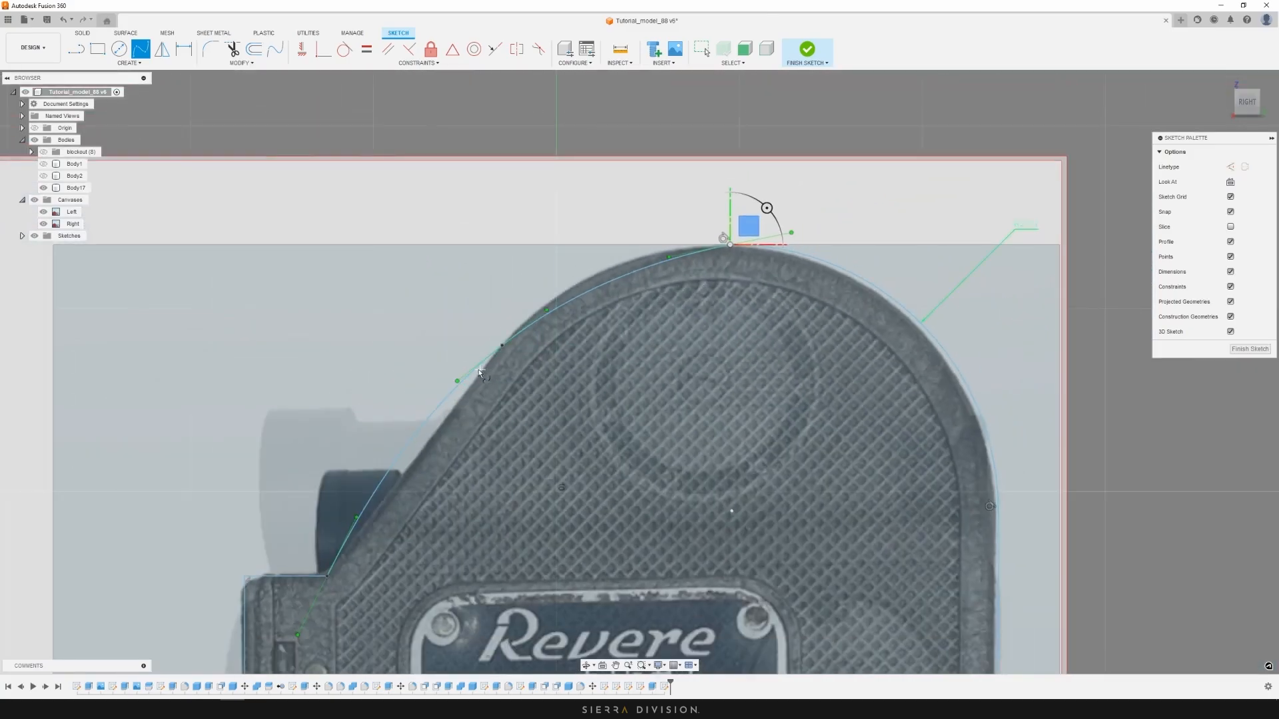
# Move the spline's lower tangent handle about 0.2 cm toward the camera's back to follow the straight sloped edge
pyautogui.moveTo(445, 448); pyautogui.dragTo(561, 341, button='middle')
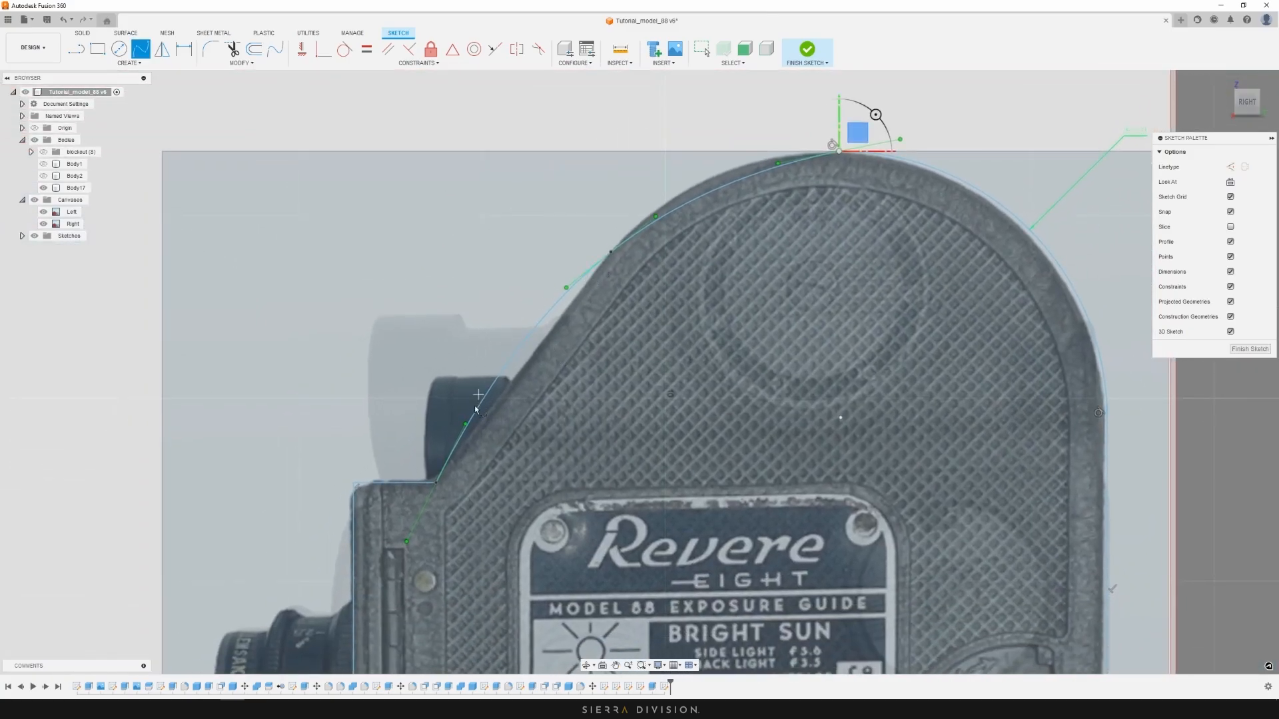
pyautogui.scroll(1, 476, 409)
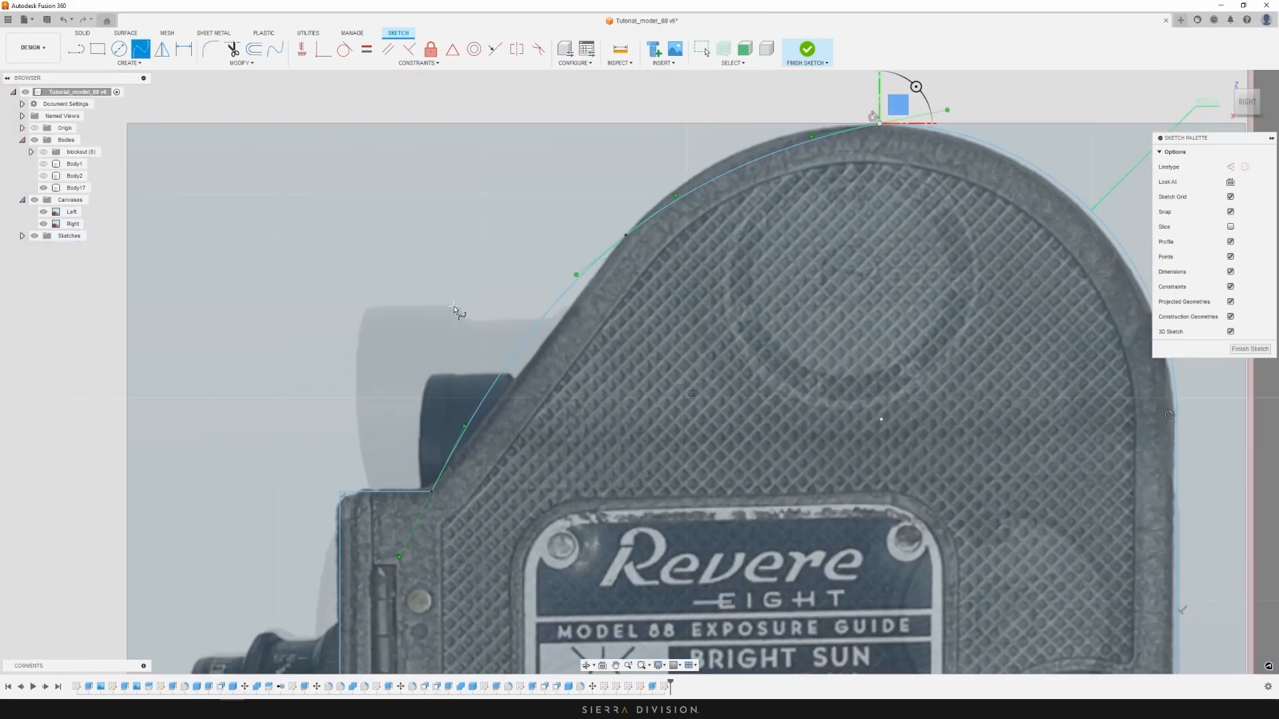
pyautogui.press('m')
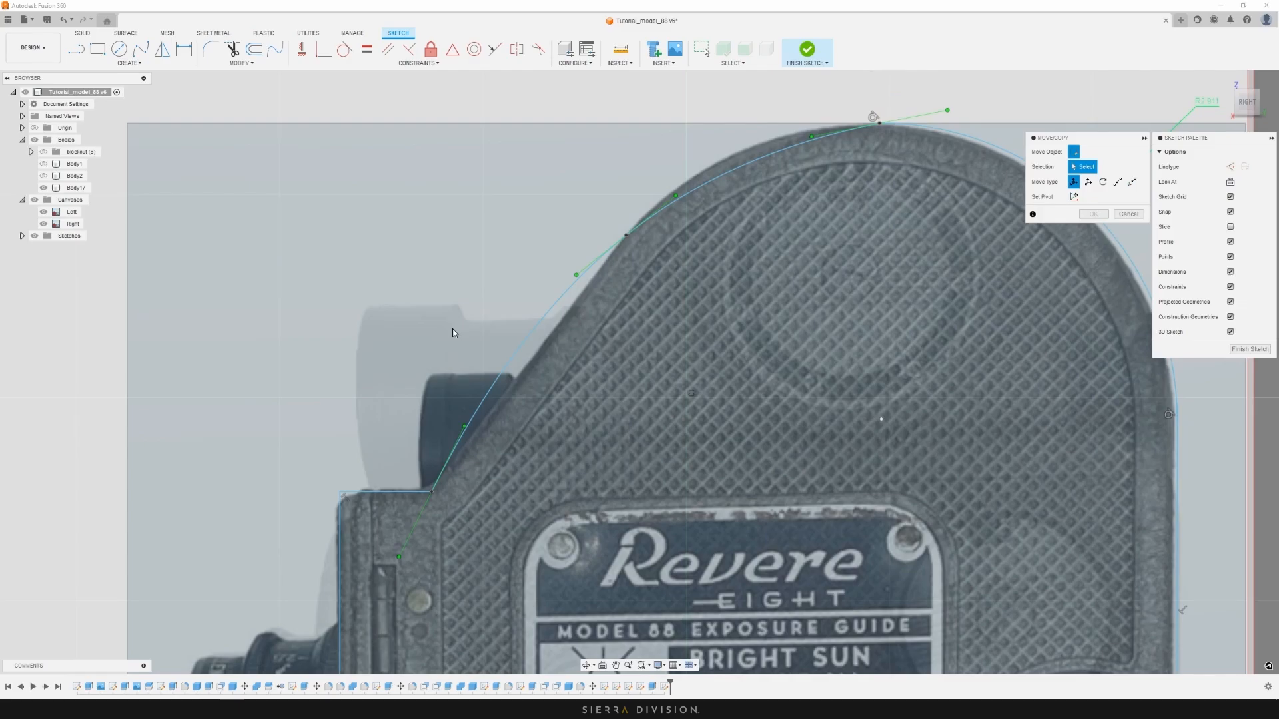
pyautogui.click(464, 426)
pyautogui.moveTo(491, 426); pyautogui.dragTo(513, 432)
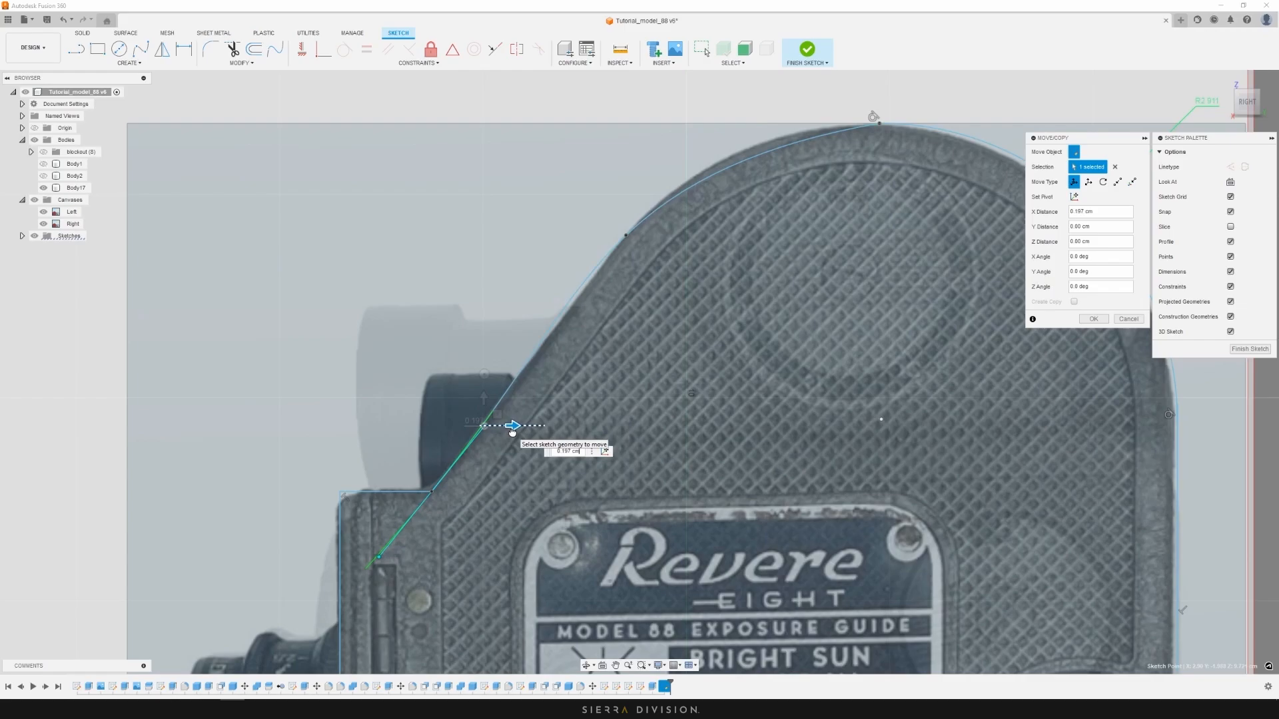
# Move the spline's middle fit point about 0.35 cm backward and 0.36 cm up onto the camera's edge, and finish the sketch
pyautogui.click(626, 235)
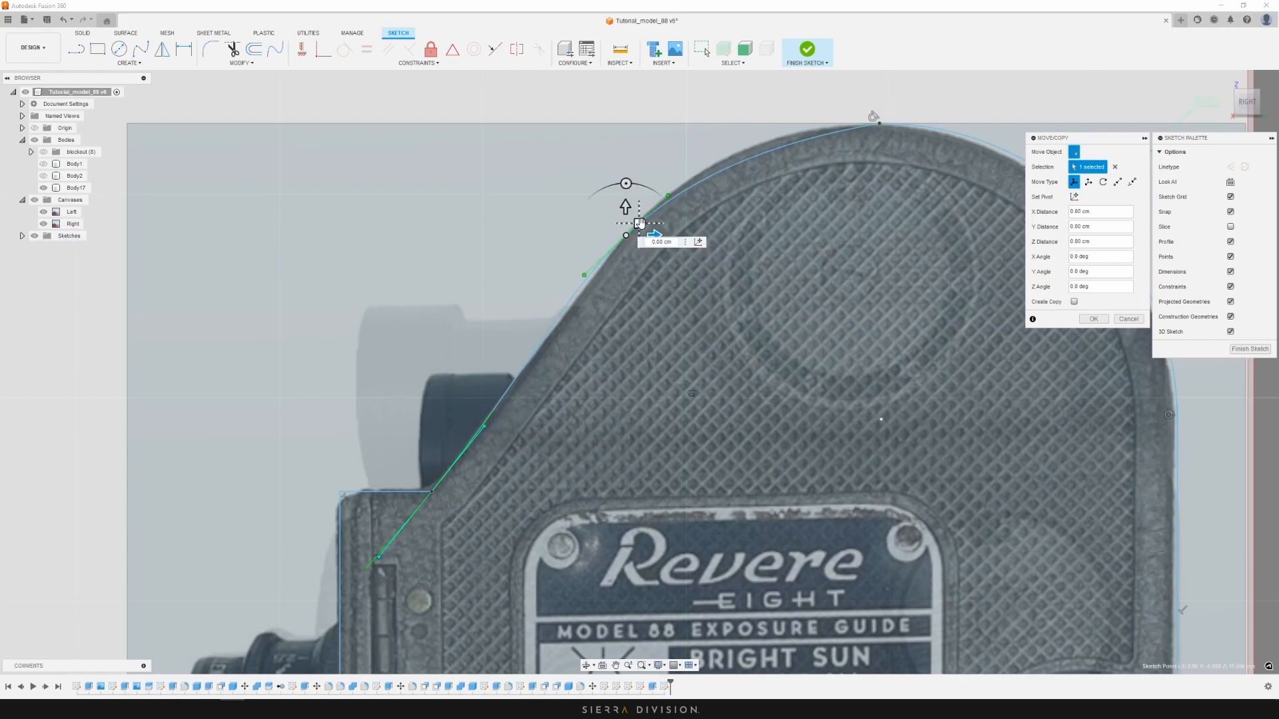
pyautogui.moveTo(638, 223); pyautogui.dragTo(675, 186)
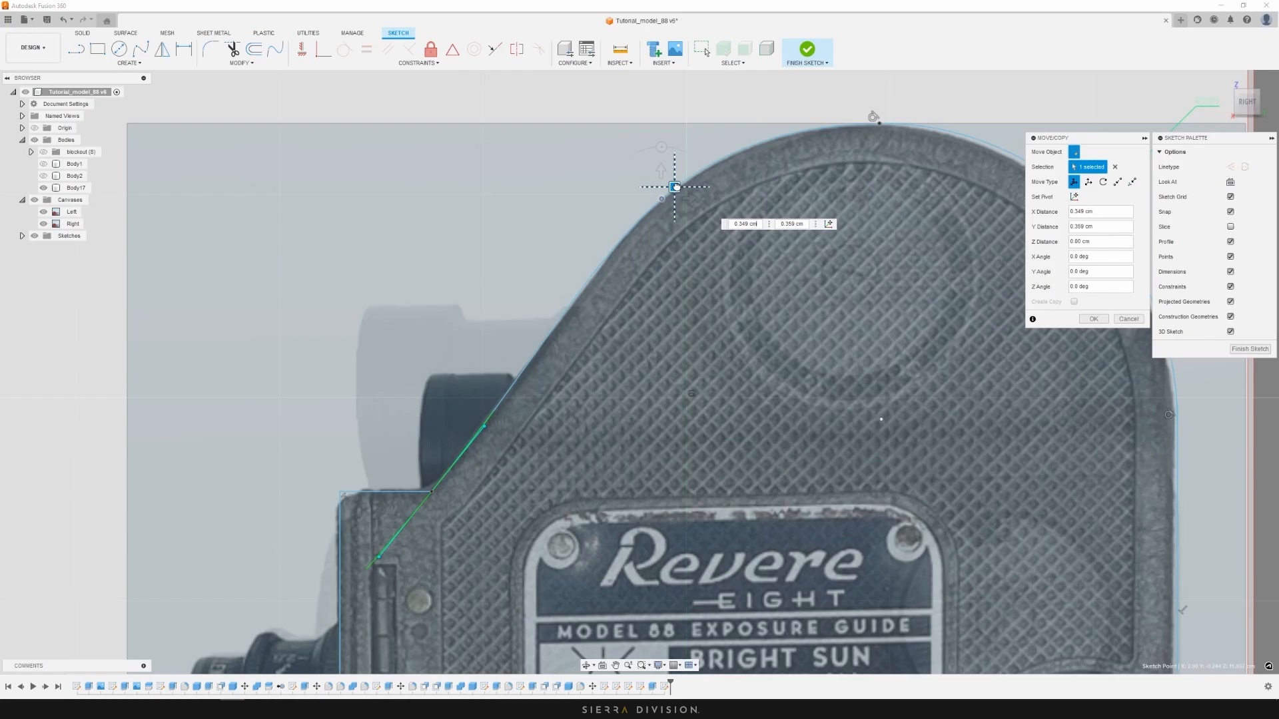
pyautogui.scroll(-3, 738, 286)
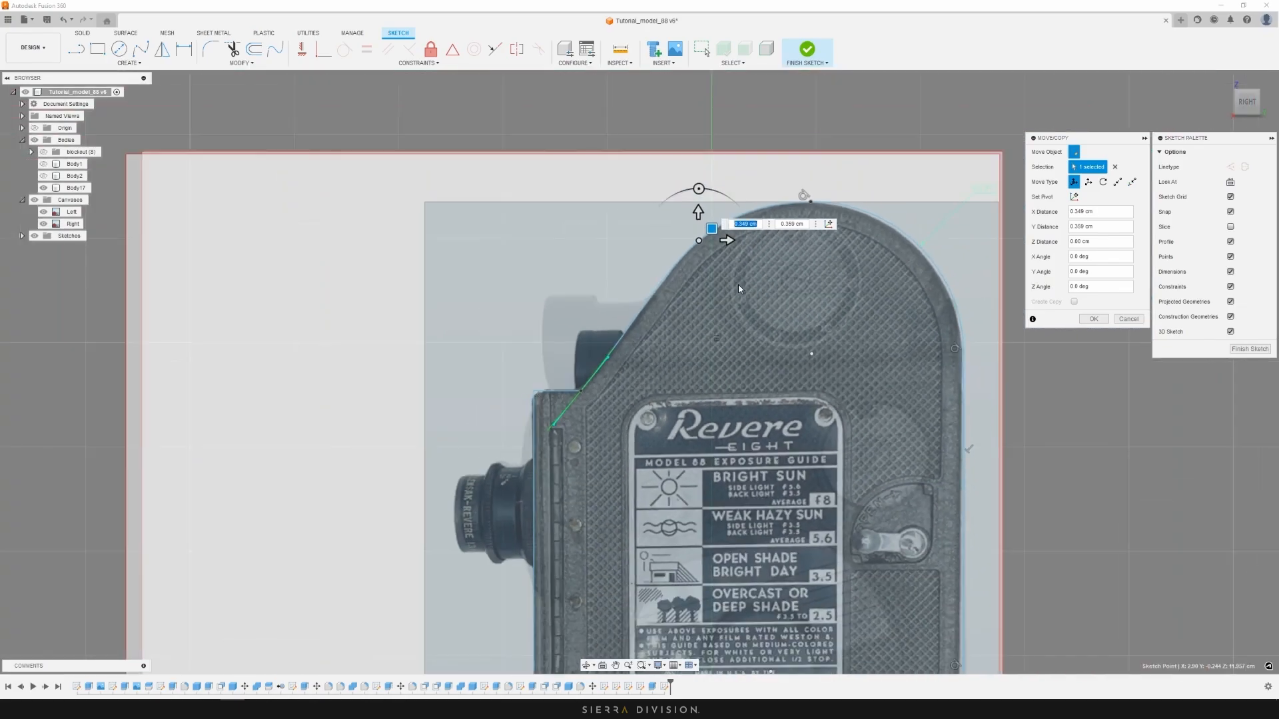
pyautogui.scroll(3, 709, 268)
pyautogui.scroll(-3, 733, 341)
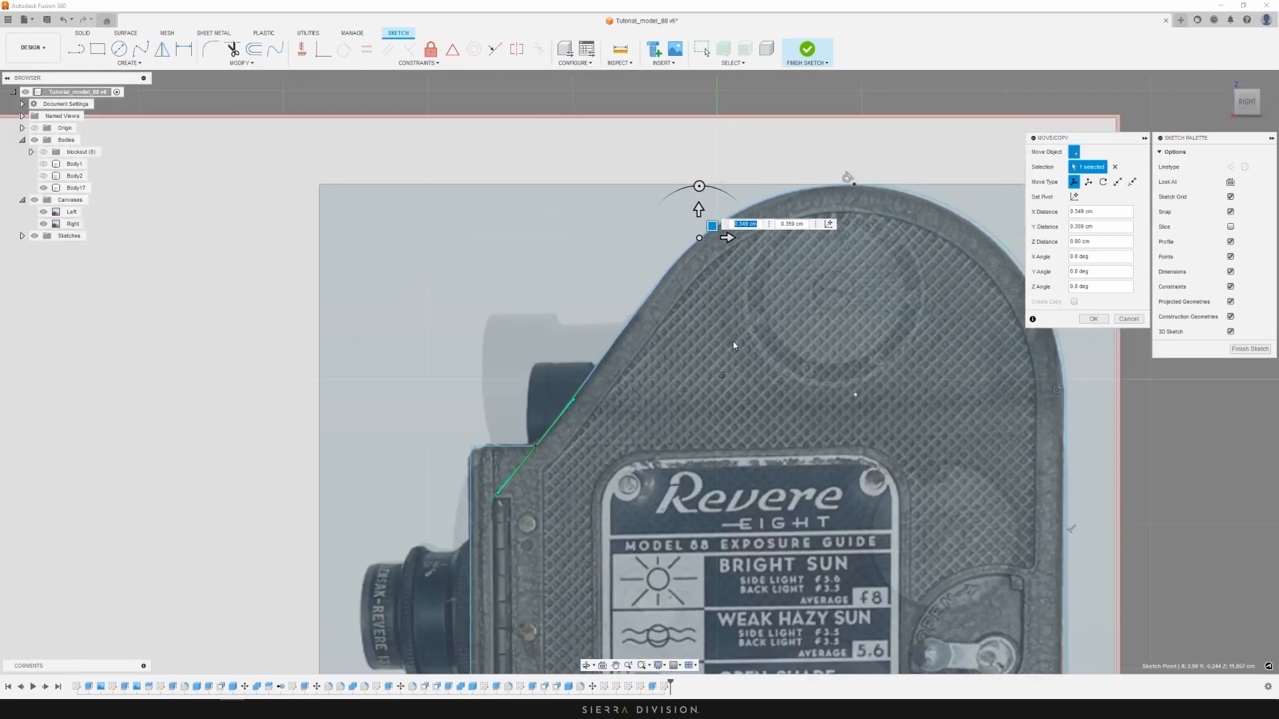
pyautogui.scroll(4, 836, 251)
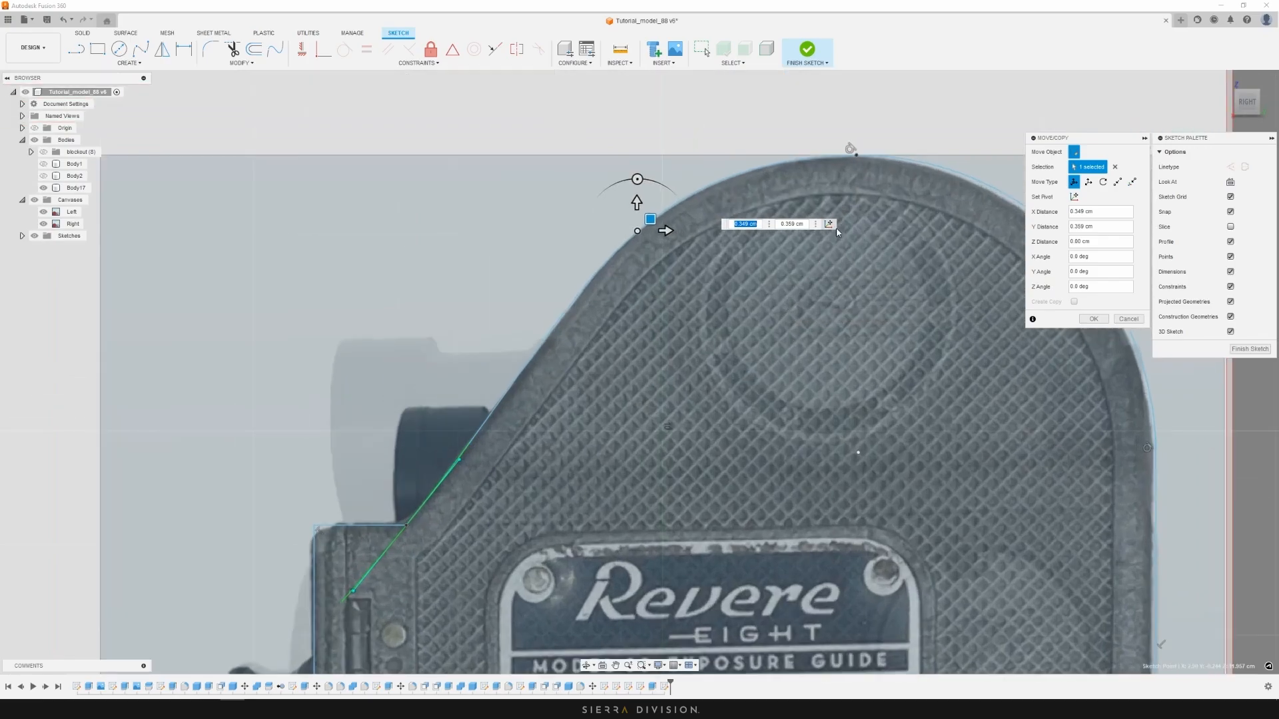
pyautogui.scroll(-2, 790, 336)
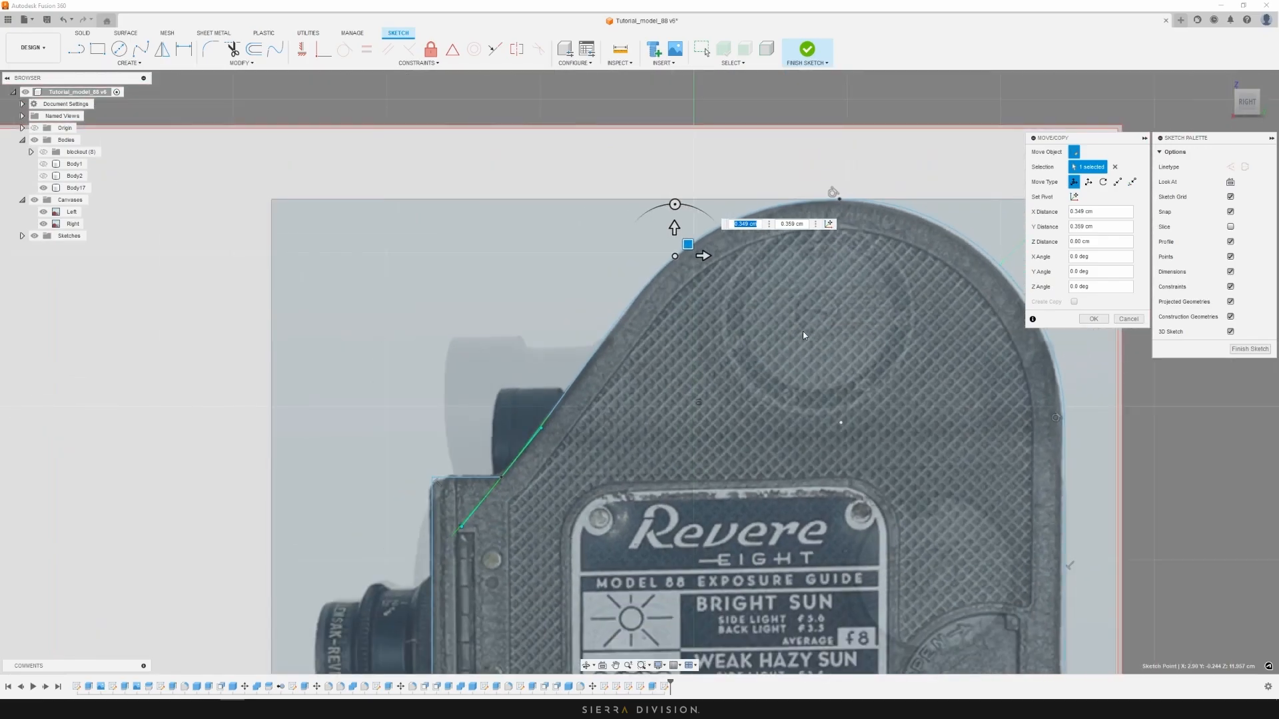
pyautogui.scroll(-2, 821, 319)
pyautogui.moveTo(821, 320); pyautogui.dragTo(798, 253, button='middle')
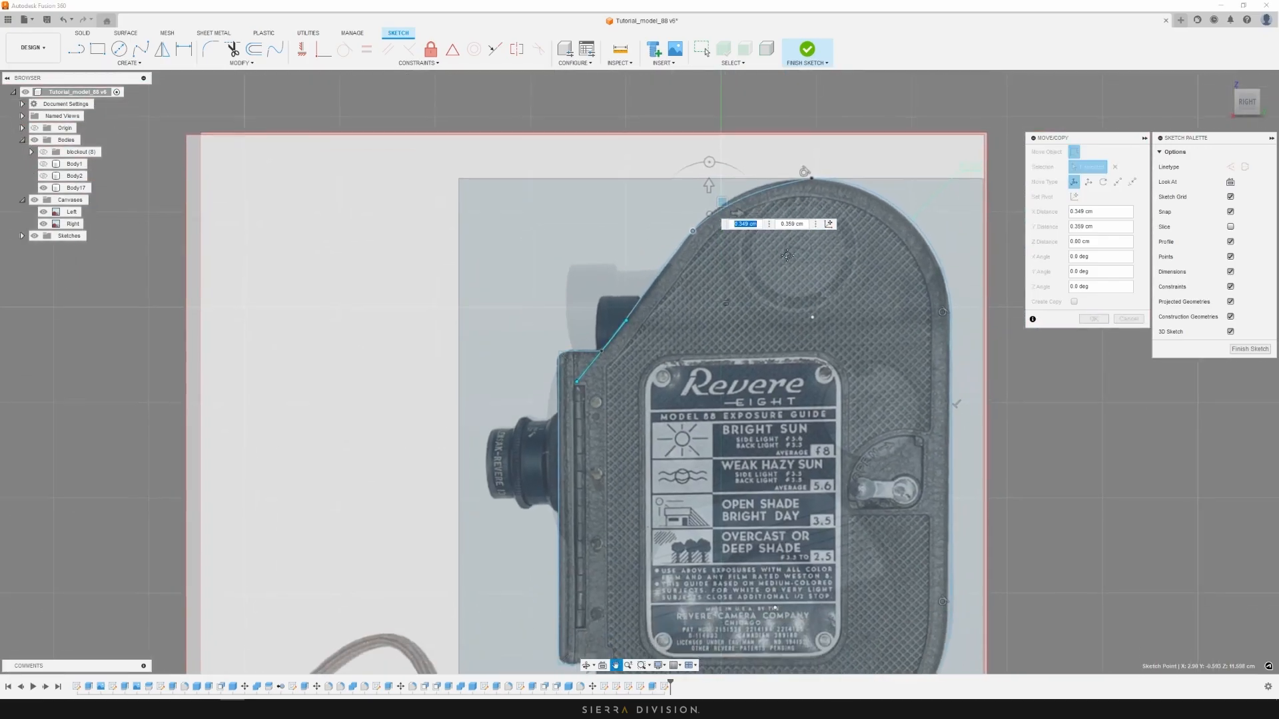
pyautogui.click(1094, 320)
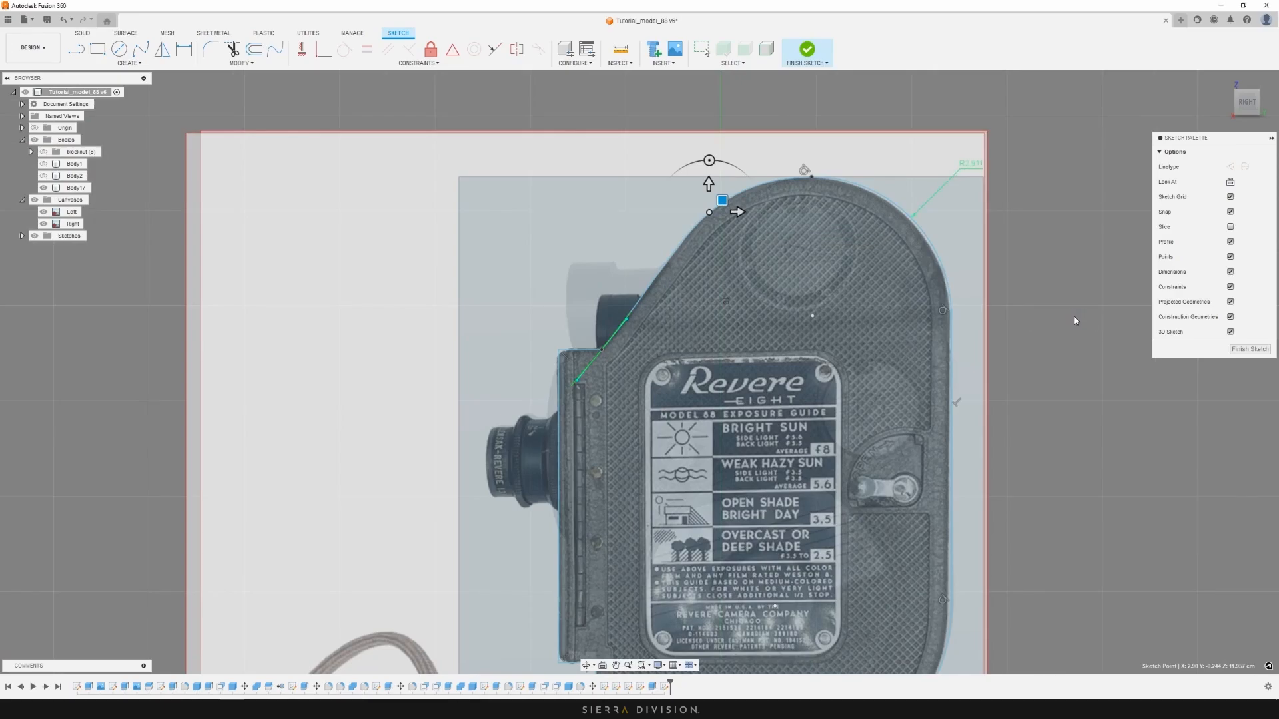
pyautogui.click(1247, 349)
# Extrude the closed camera outline profile by -5.8 cm through the block toward the opposite canvas
pyautogui.scroll(-2, 1017, 303)
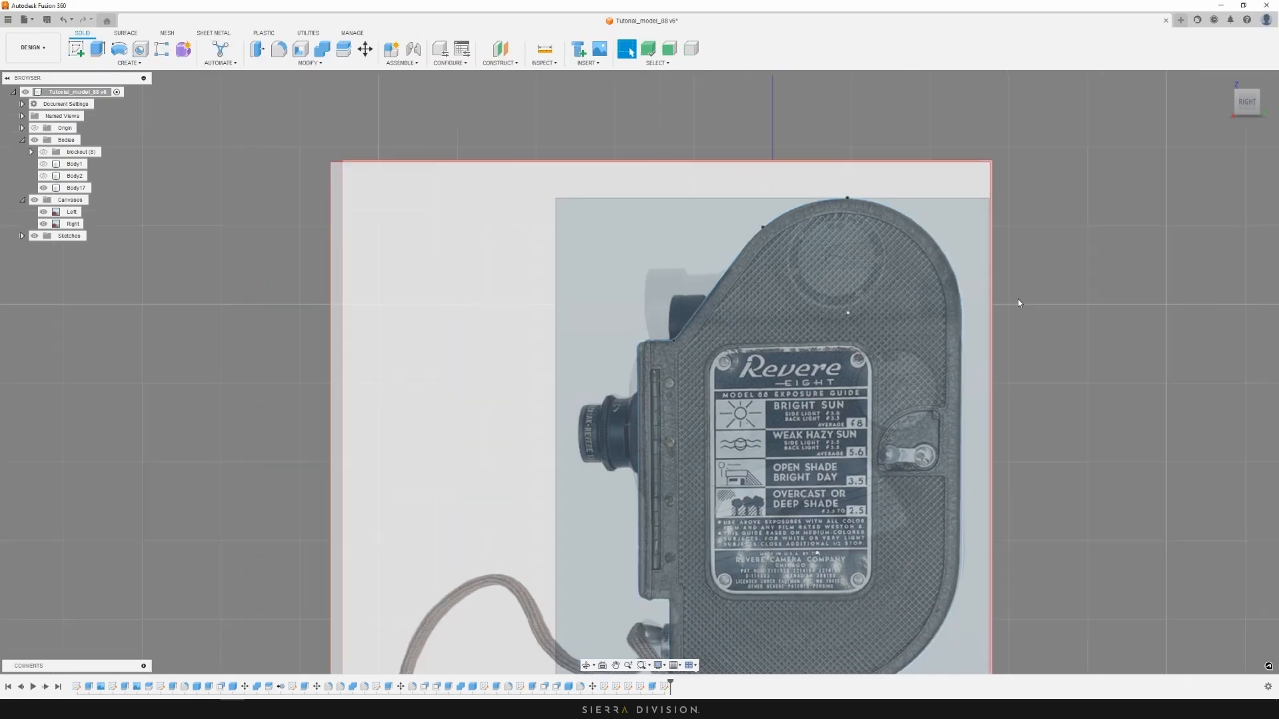
pyautogui.scroll(-3, 1018, 301)
pyautogui.keyDown('shift'); pyautogui.moveTo(1018, 298); pyautogui.dragTo(1045, 329, button='middle'); pyautogui.keyUp('shift')
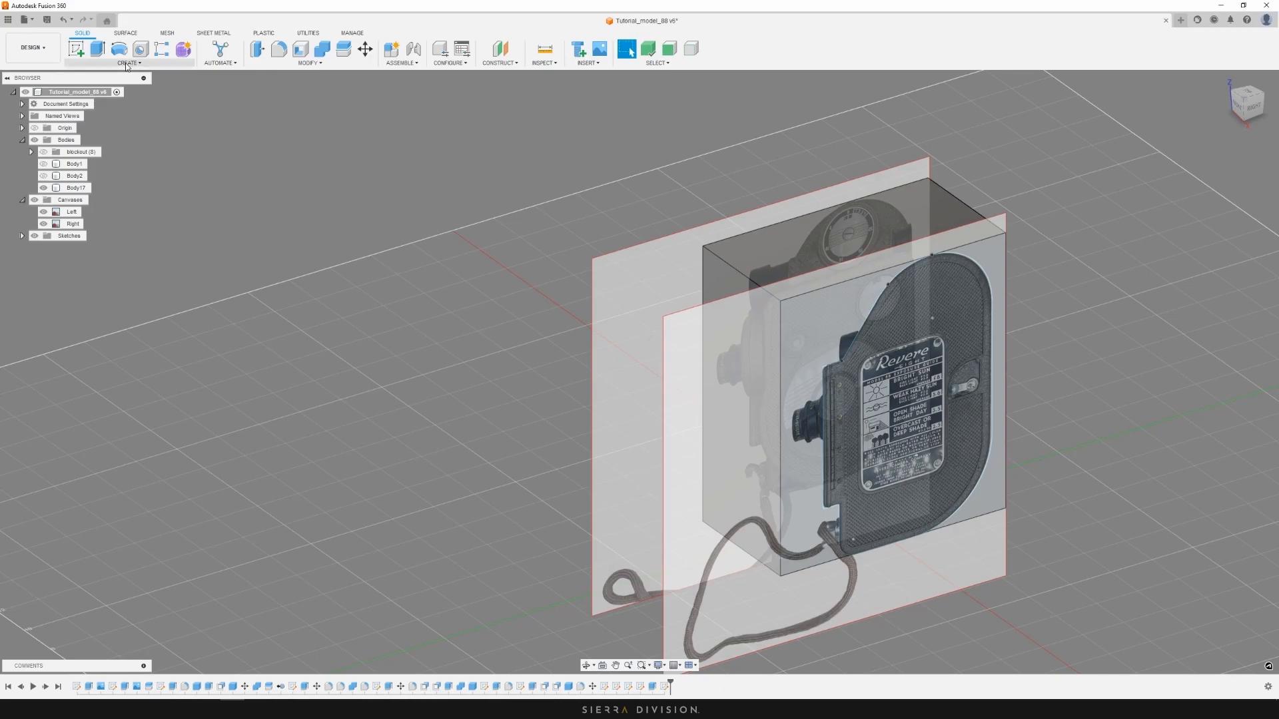
pyautogui.click(99, 51)
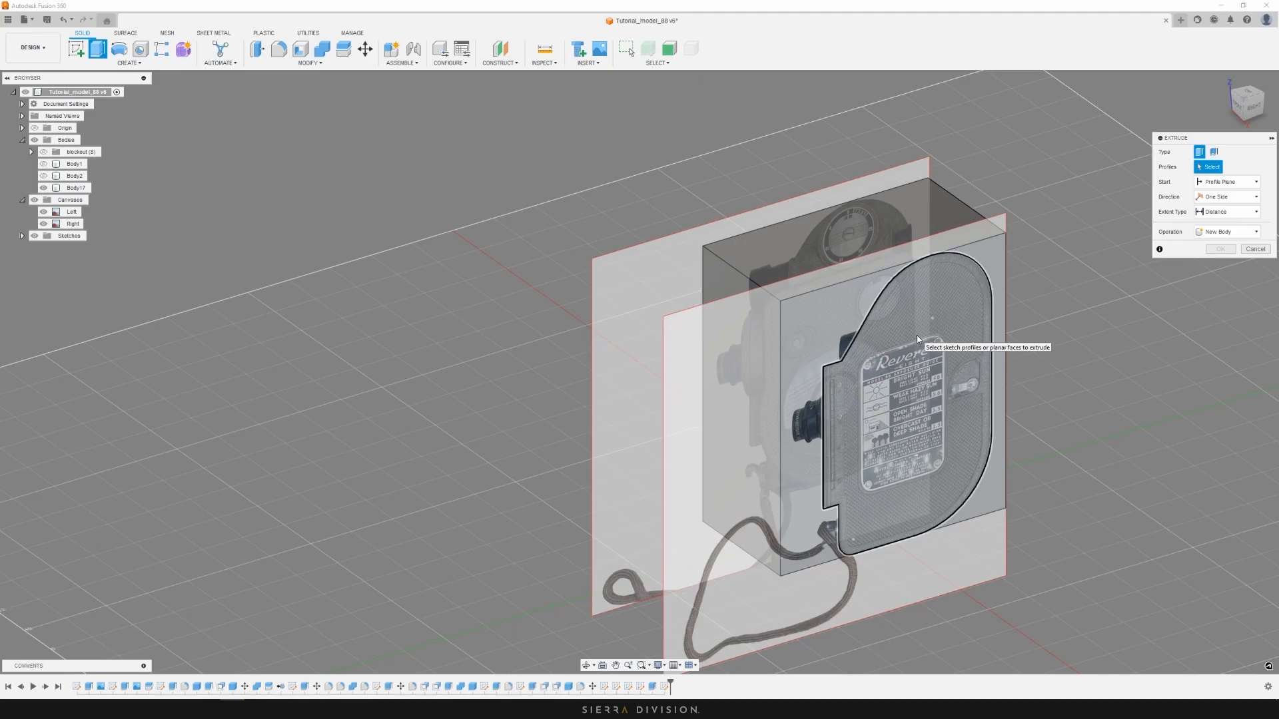
pyautogui.click(917, 340)
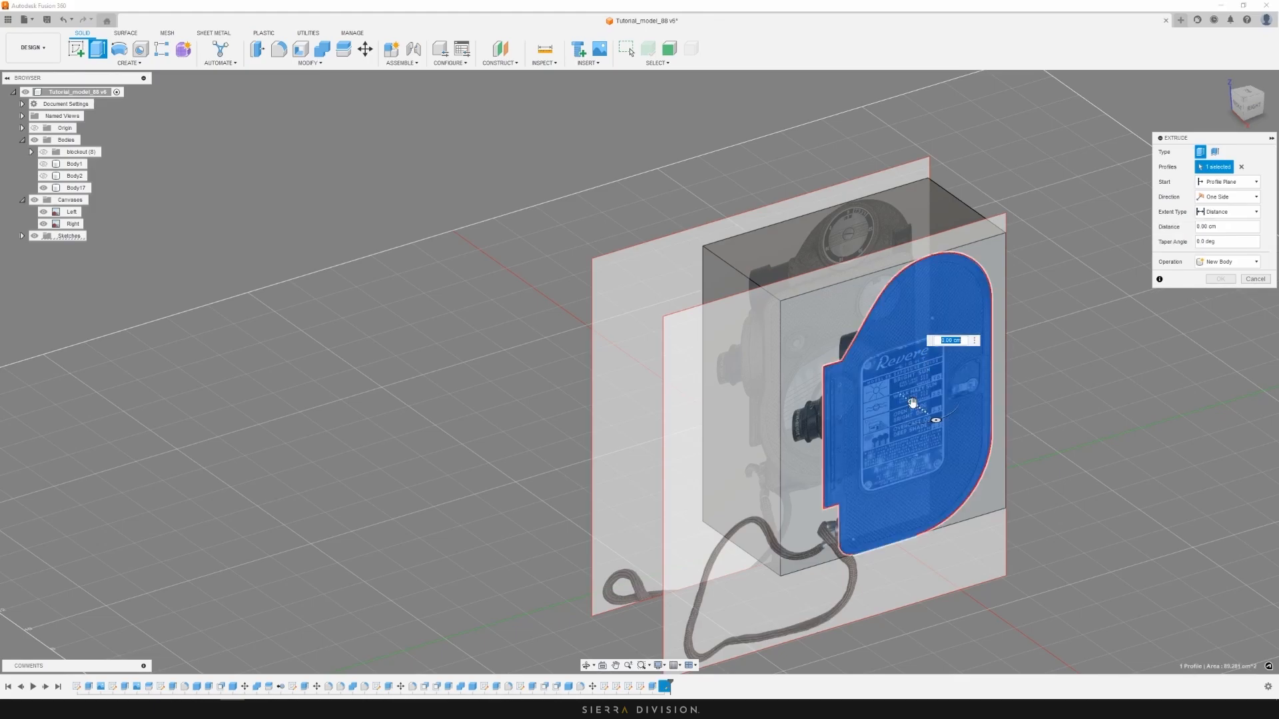
pyautogui.moveTo(912, 403); pyautogui.dragTo(697, 299)
pyautogui.keyDown('shift'); pyautogui.moveTo(694, 301); pyautogui.dragTo(744, 291, button='middle'); pyautogui.keyUp('shift')
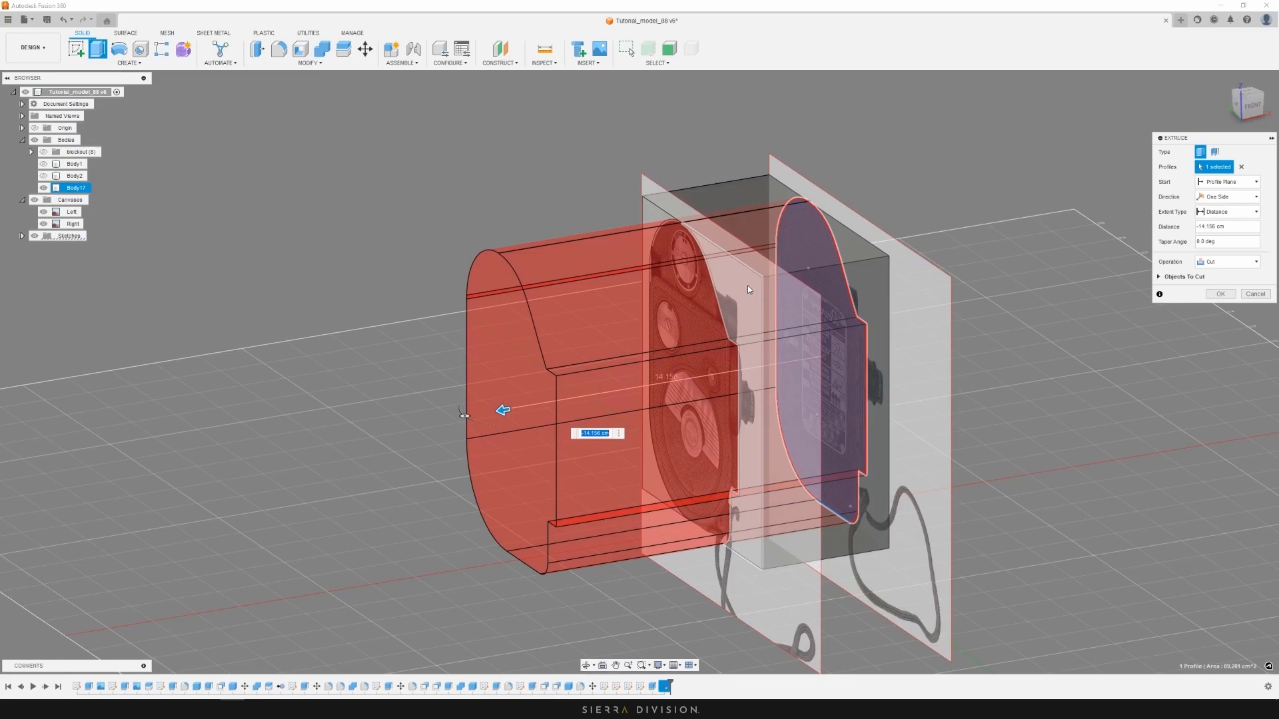
pyautogui.write('-5.8')
pyautogui.press('Return')
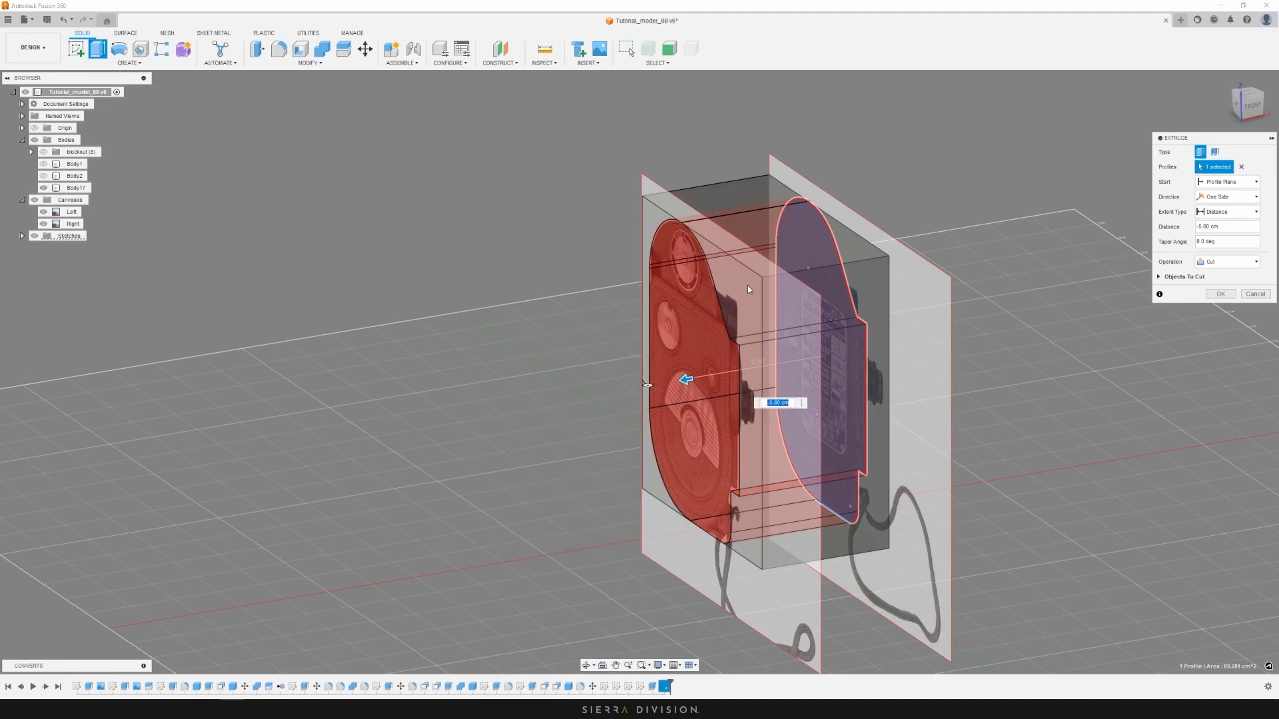
pyautogui.keyDown('shift'); pyautogui.moveTo(747, 287); pyautogui.dragTo(706, 323, button='middle'); pyautogui.keyUp('shift')
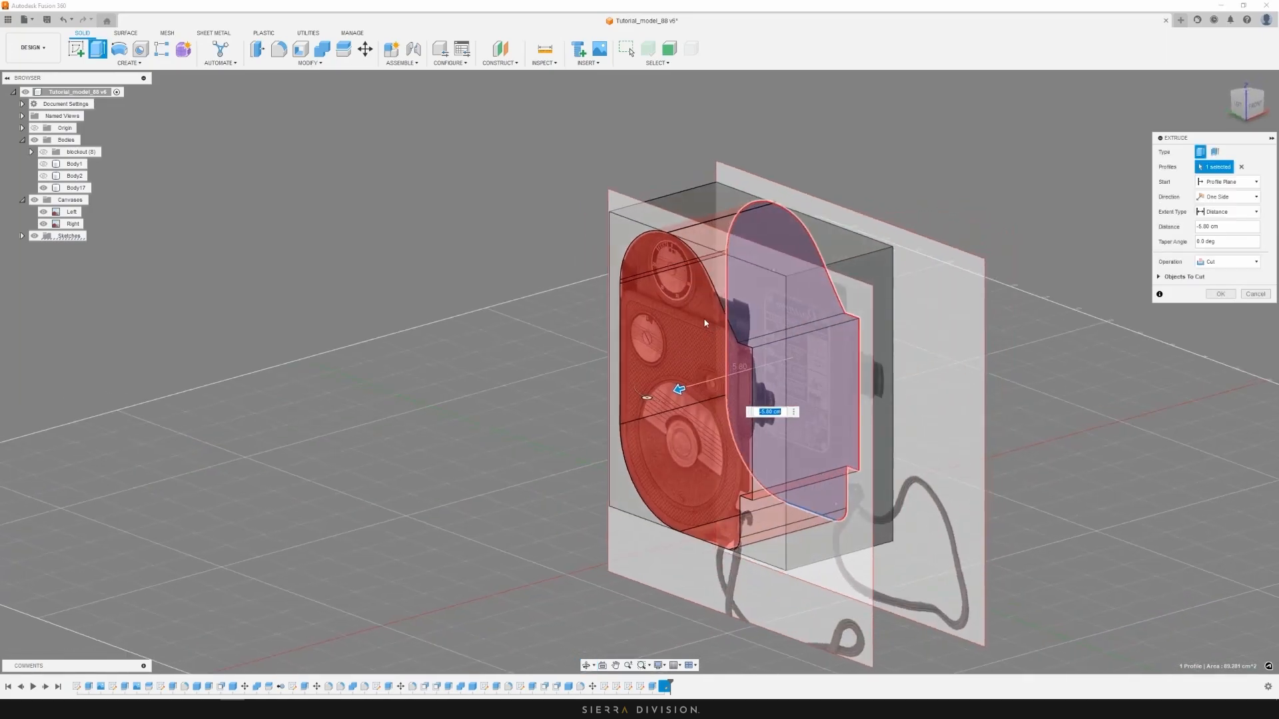
pyautogui.scroll(2, 666, 249)
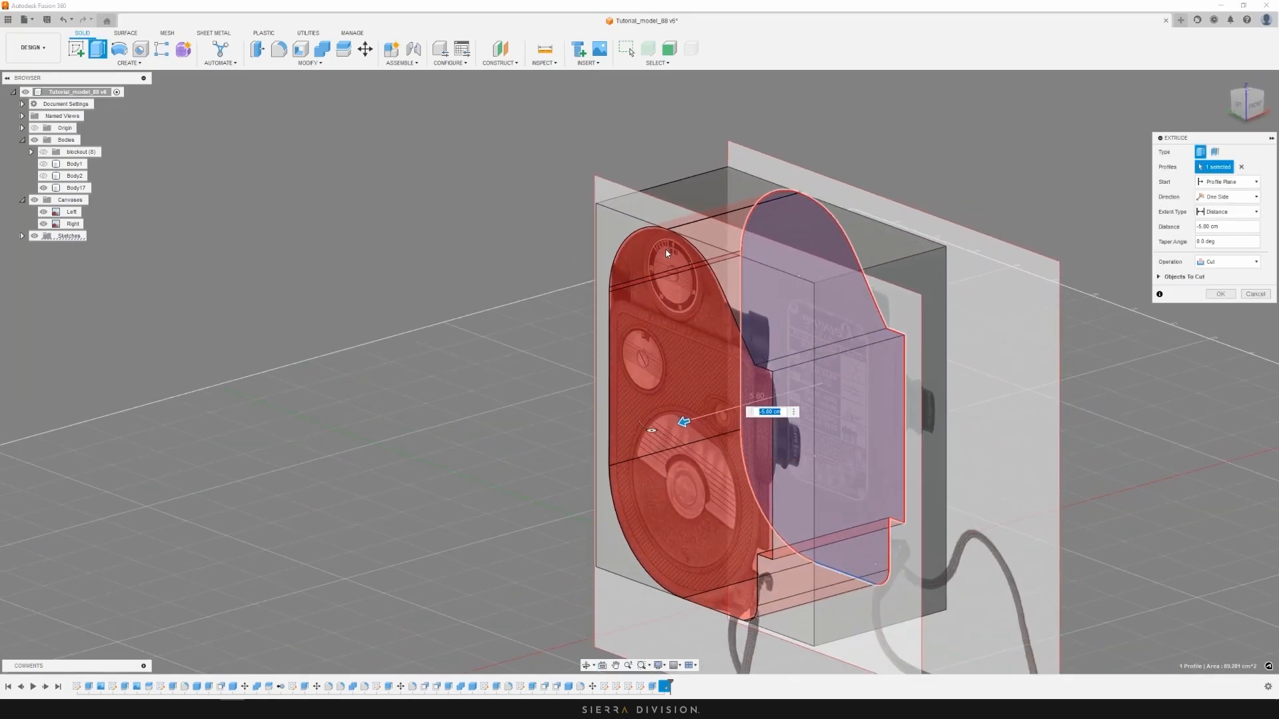
# Set the camera outline extrusion's operation to New Body
pyautogui.click(1217, 262)
pyautogui.click(1220, 287)
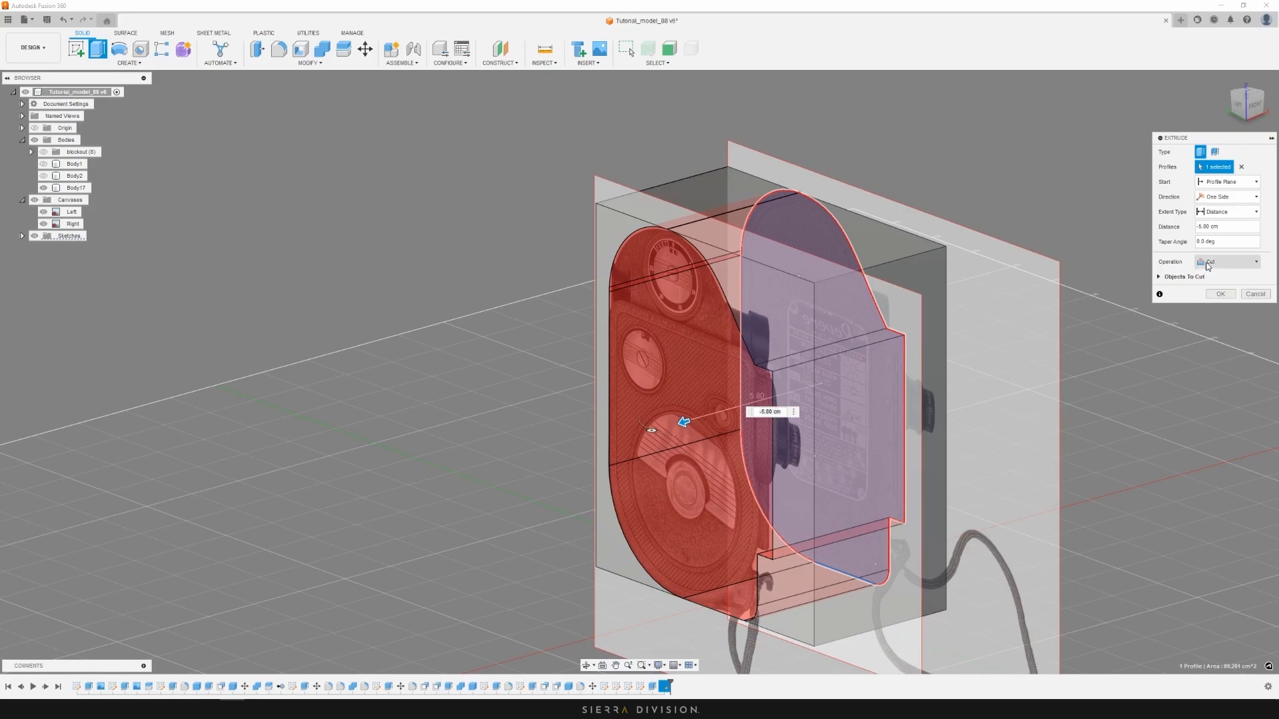
pyautogui.click(1213, 263)
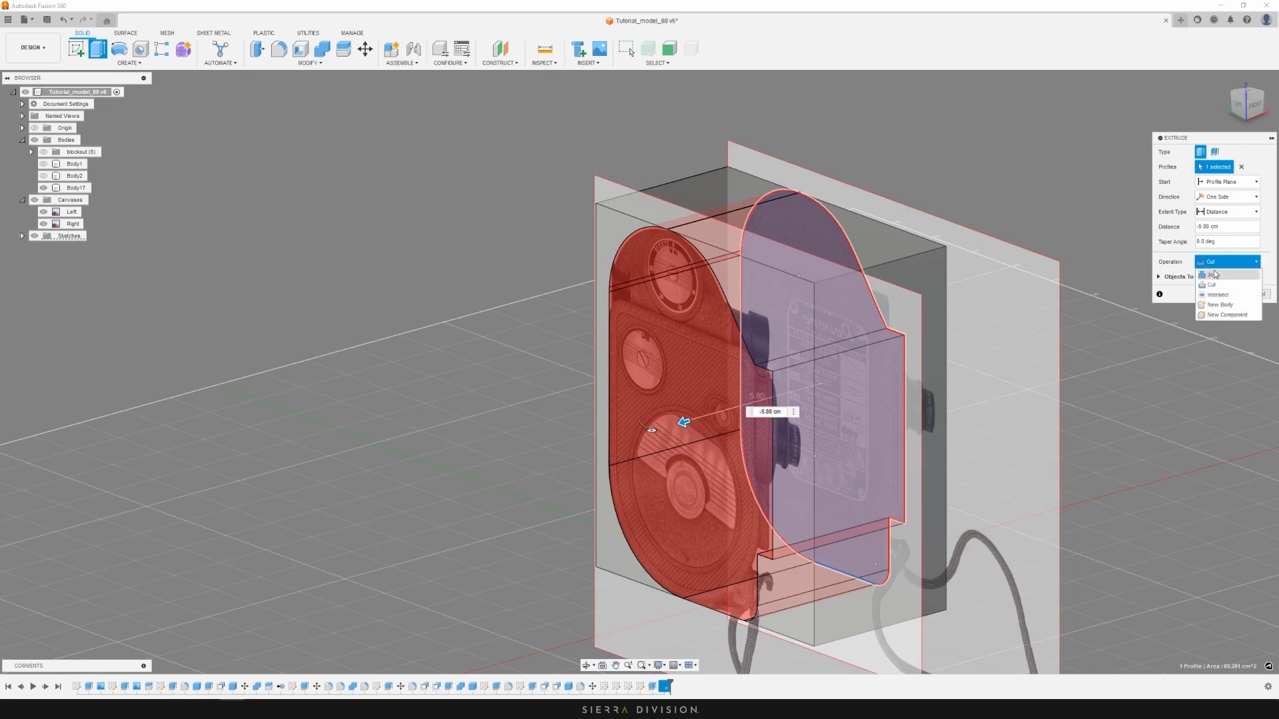
pyautogui.click(1221, 303)
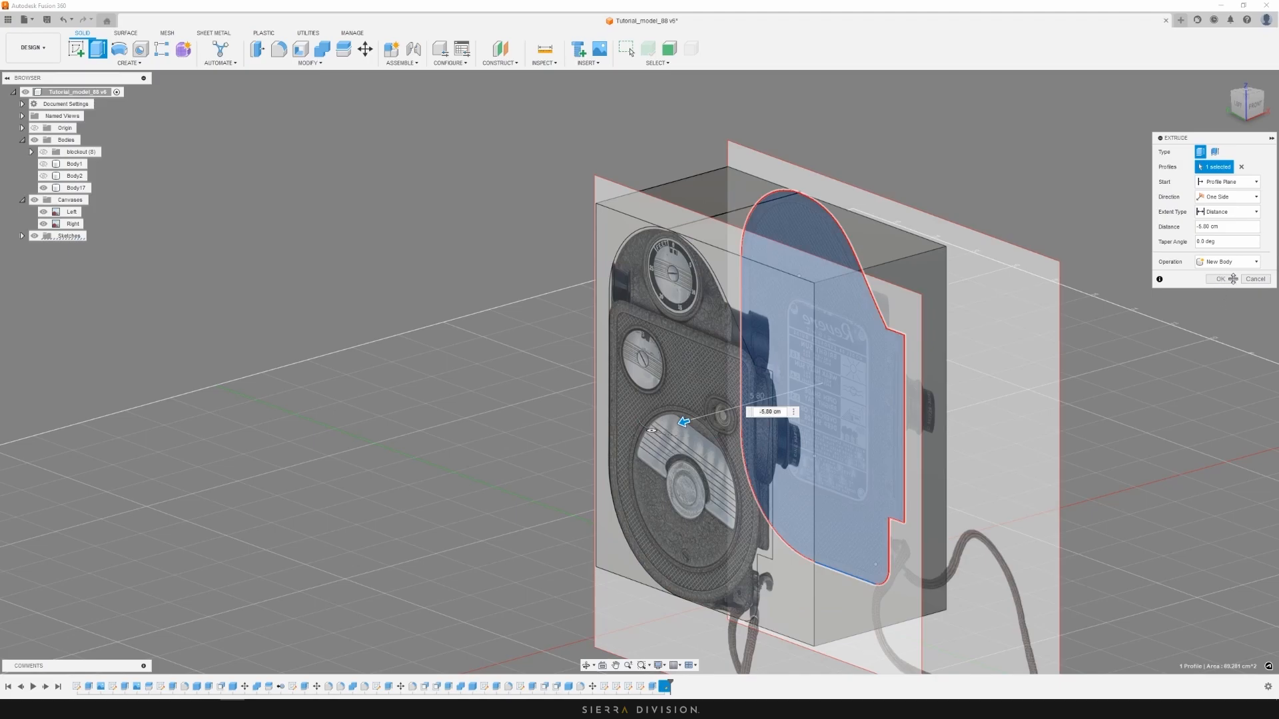
# Create the extruded camera body and hide the Body17 block surrounding it
pyautogui.click(1227, 280)
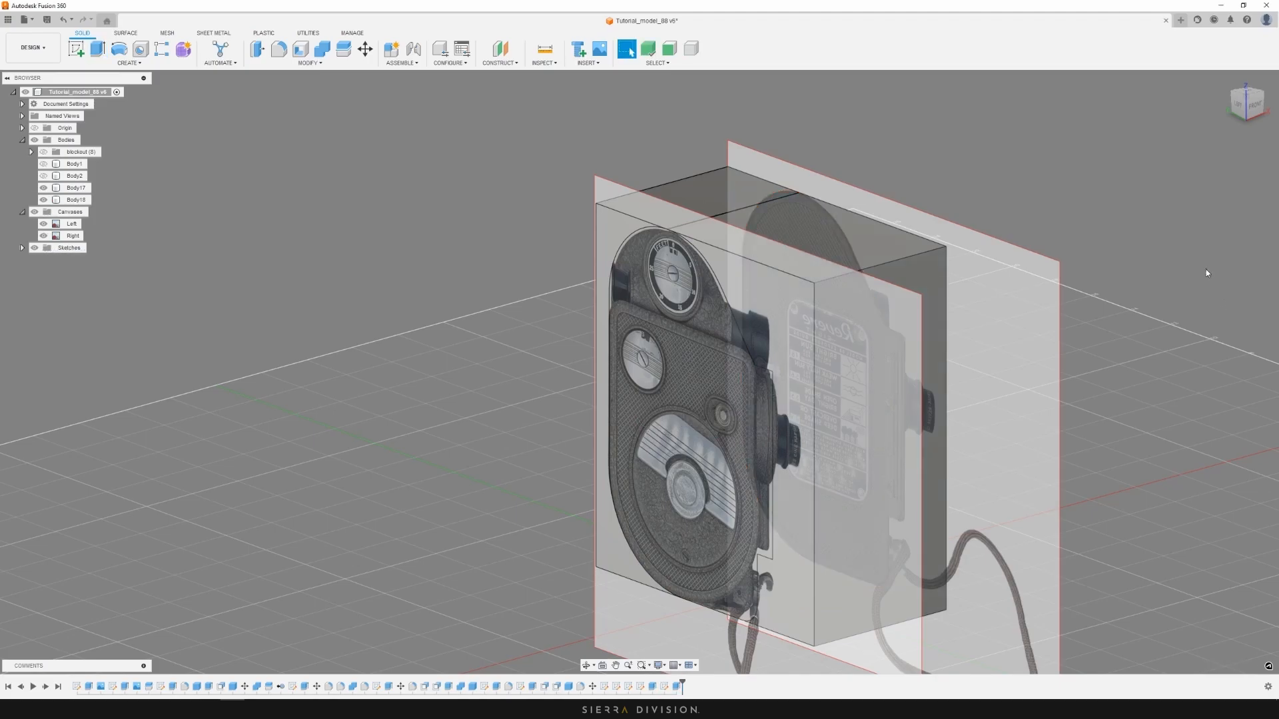
pyautogui.keyDown('shift'); pyautogui.moveTo(1137, 250); pyautogui.dragTo(1036, 228, button='middle'); pyautogui.keyUp('shift')
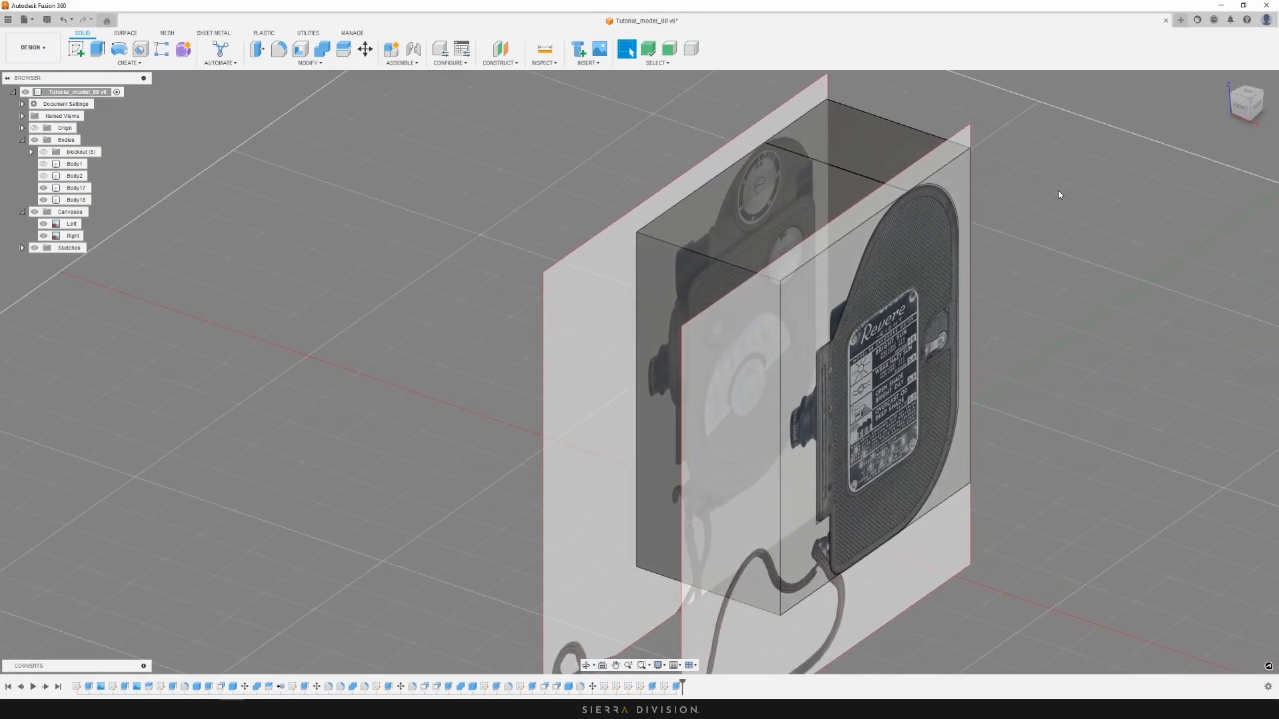
pyautogui.click(693, 217)
pyautogui.click(687, 243)
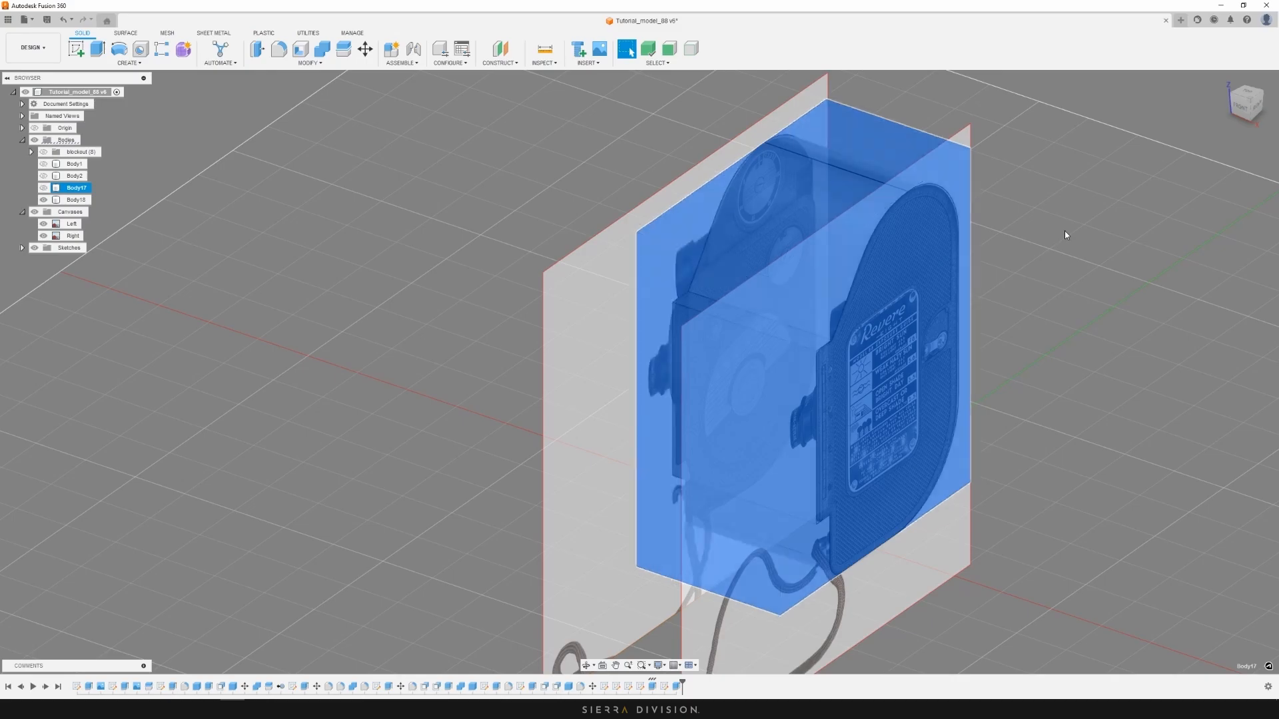
pyautogui.click(1073, 234)
# Hide both reference canvases so only the extruded camera body is shown
pyautogui.keyDown('shift'); pyautogui.moveTo(1072, 237); pyautogui.dragTo(1048, 247, button='middle'); pyautogui.keyUp('shift')
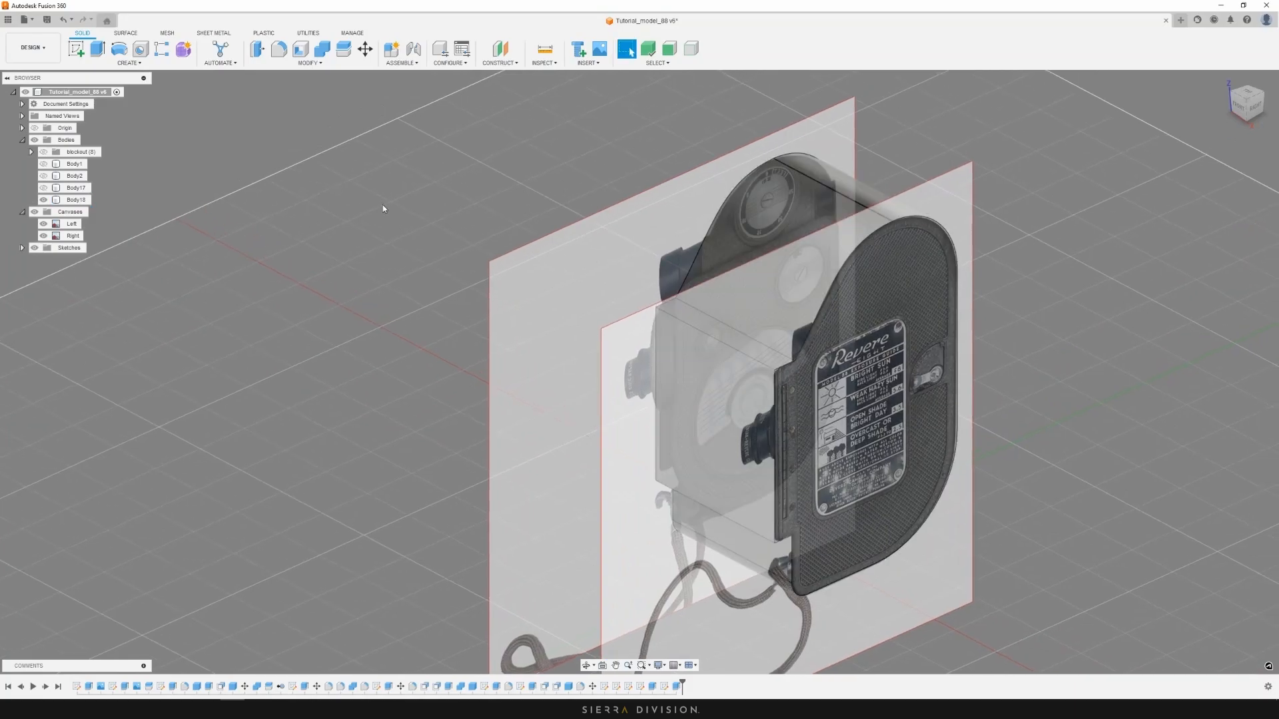
pyautogui.click(34, 212)
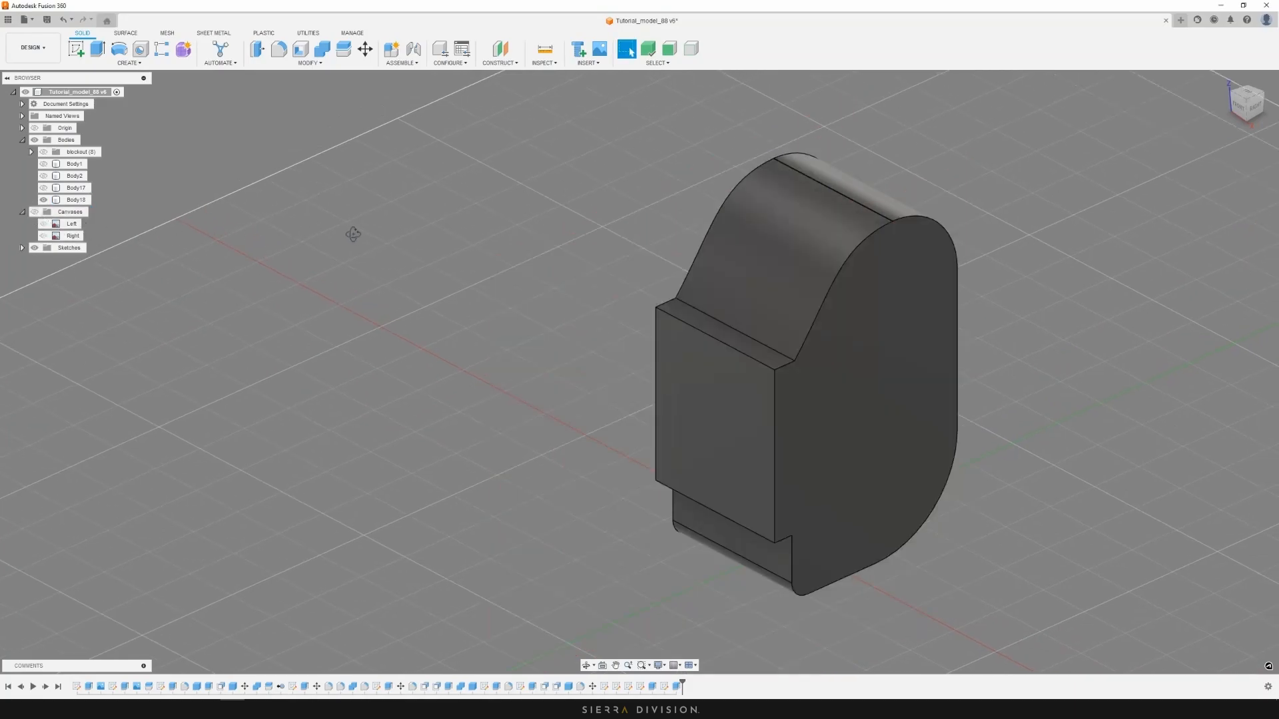
pyautogui.keyDown('shift'); pyautogui.moveTo(354, 234); pyautogui.dragTo(394, 229, button='middle'); pyautogui.keyUp('shift')
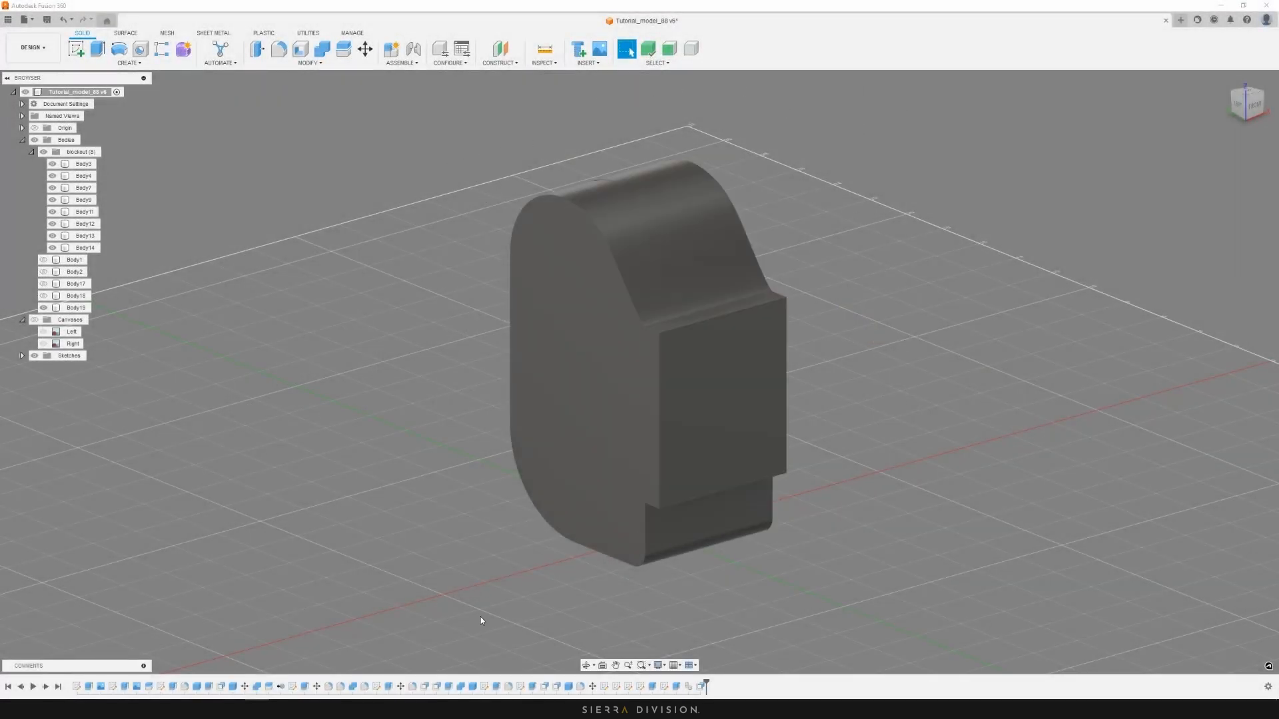
# Hide the Body19 solid covering the blockout and switch to the Miro board's front three-quarter camera photo
pyautogui.click(44, 307)
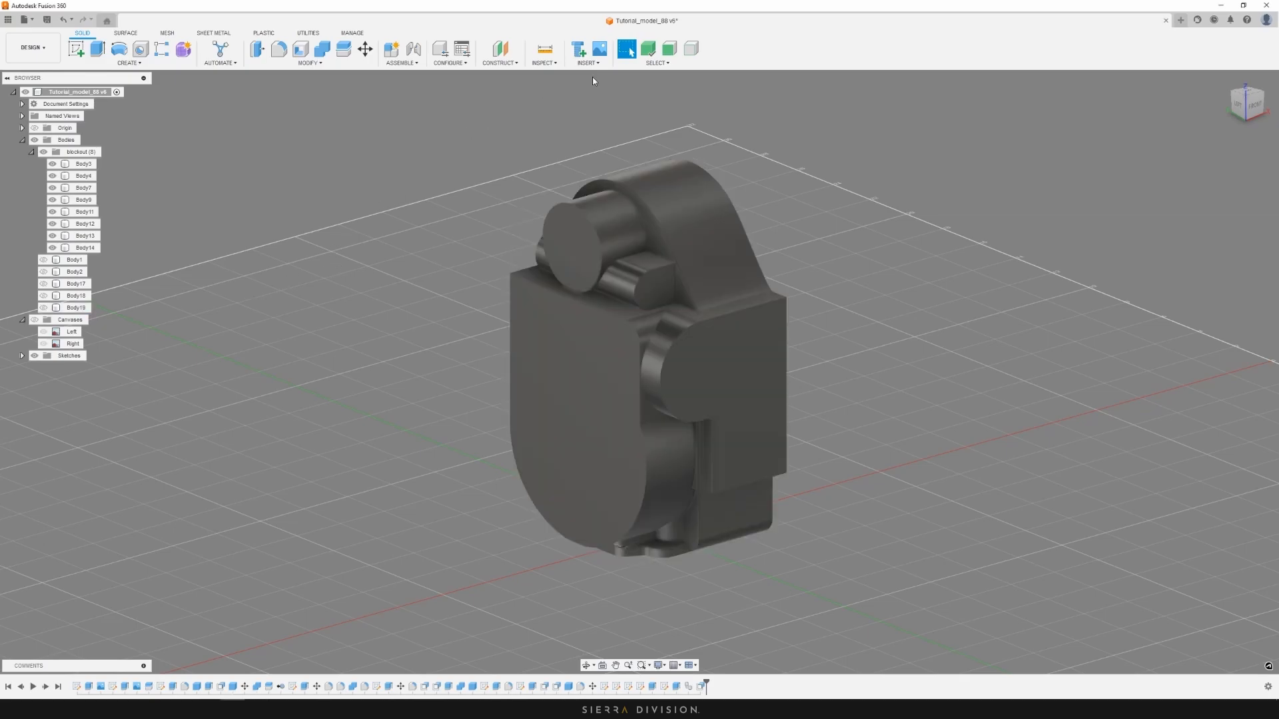
pyautogui.hotkey('alt', 'Tab')
pyautogui.moveTo(932, 127); pyautogui.dragTo(754, 81)
pyautogui.scroll(-2, 801, 164)
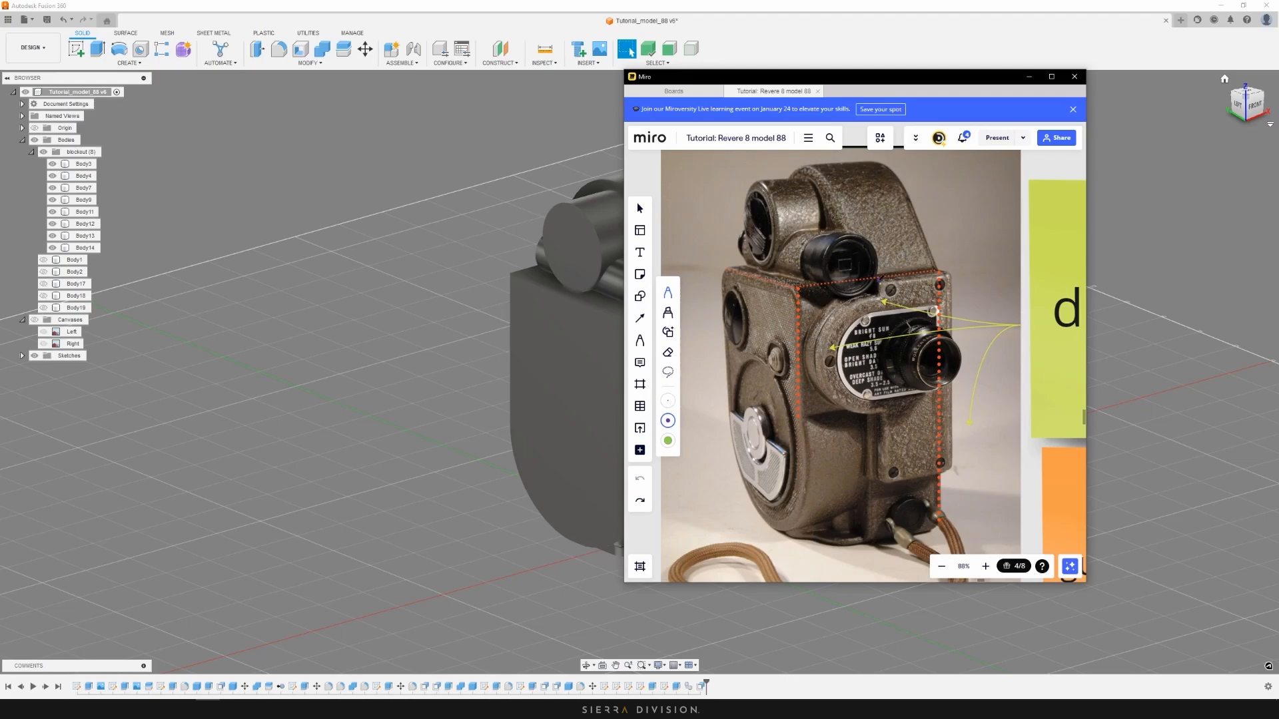
# Outline the front lens plate, side housing, bottom foot and viewfinder on the Miro camera photo, and close the board
pyautogui.moveTo(880, 278)
pyautogui.mouseDown()
pyautogui.moveTo(835, 303)
pyautogui.moveTo(814, 370)
pyautogui.moveTo(875, 415)
pyautogui.moveTo(875, 469)
pyautogui.moveTo(945, 474)
pyautogui.moveTo(941, 299)
pyautogui.mouseUp()
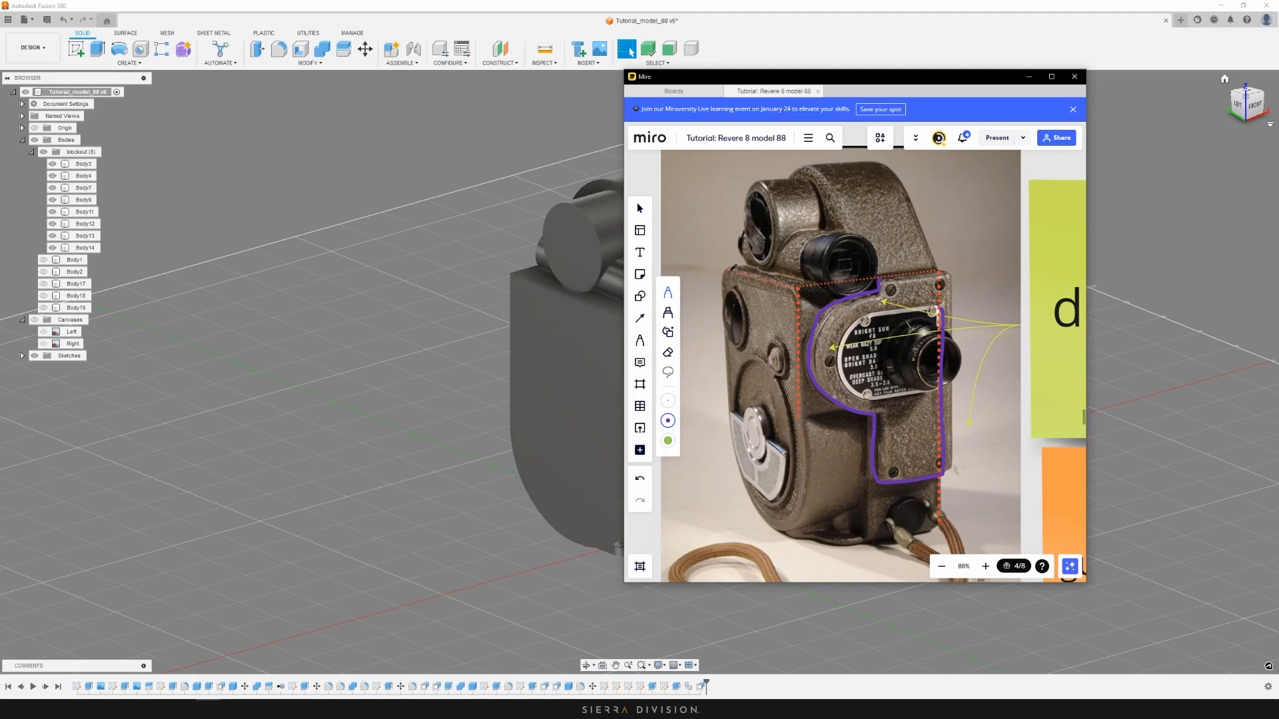
pyautogui.moveTo(732, 269)
pyautogui.mouseDown()
pyautogui.moveTo(785, 285)
pyautogui.moveTo(804, 382)
pyautogui.moveTo(866, 420)
pyautogui.moveTo(871, 513)
pyautogui.moveTo(776, 529)
pyautogui.moveTo(722, 288)
pyautogui.mouseUp()
pyautogui.moveTo(826, 516)
pyautogui.mouseDown()
pyautogui.moveTo(845, 554)
pyautogui.moveTo(863, 527)
pyautogui.moveTo(854, 509)
pyautogui.mouseUp()
pyautogui.moveTo(796, 175)
pyautogui.mouseDown()
pyautogui.moveTo(722, 213)
pyautogui.moveTo(785, 290)
pyautogui.moveTo(856, 243)
pyautogui.moveTo(830, 198)
pyautogui.mouseUp()
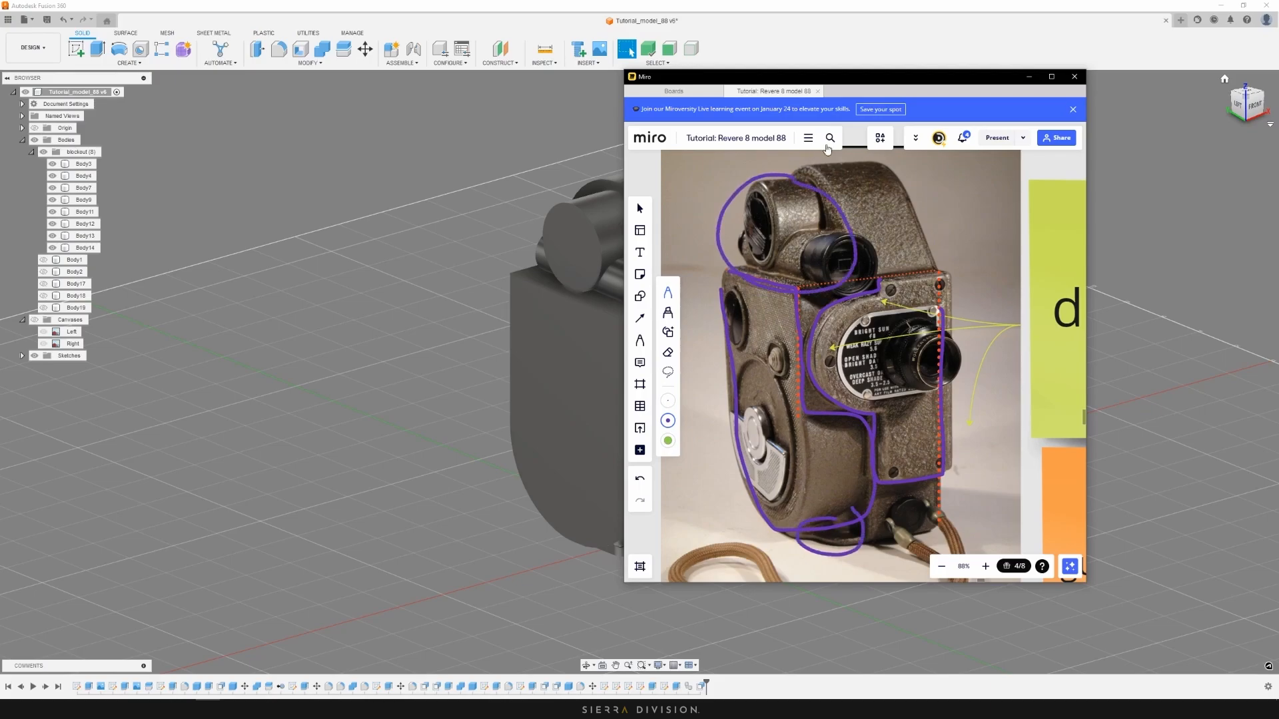
pyautogui.moveTo(916, 85); pyautogui.dragTo(1114, 106)
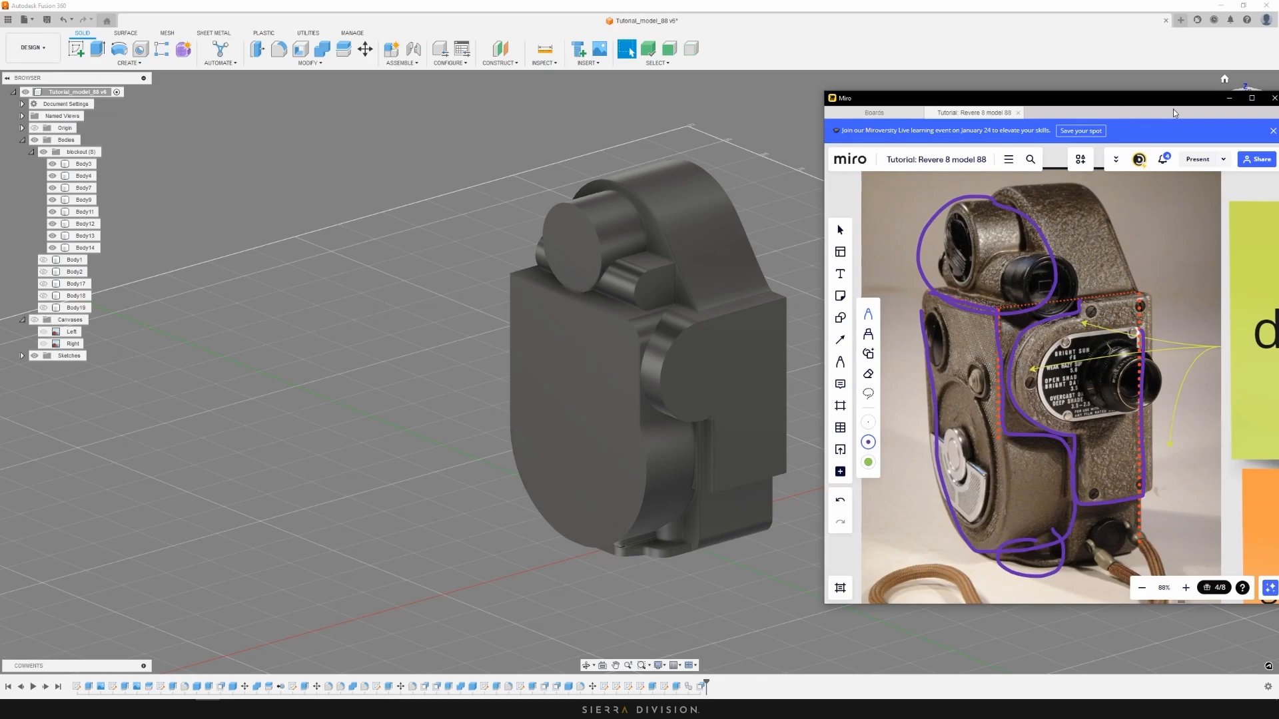
pyautogui.click(1274, 98)
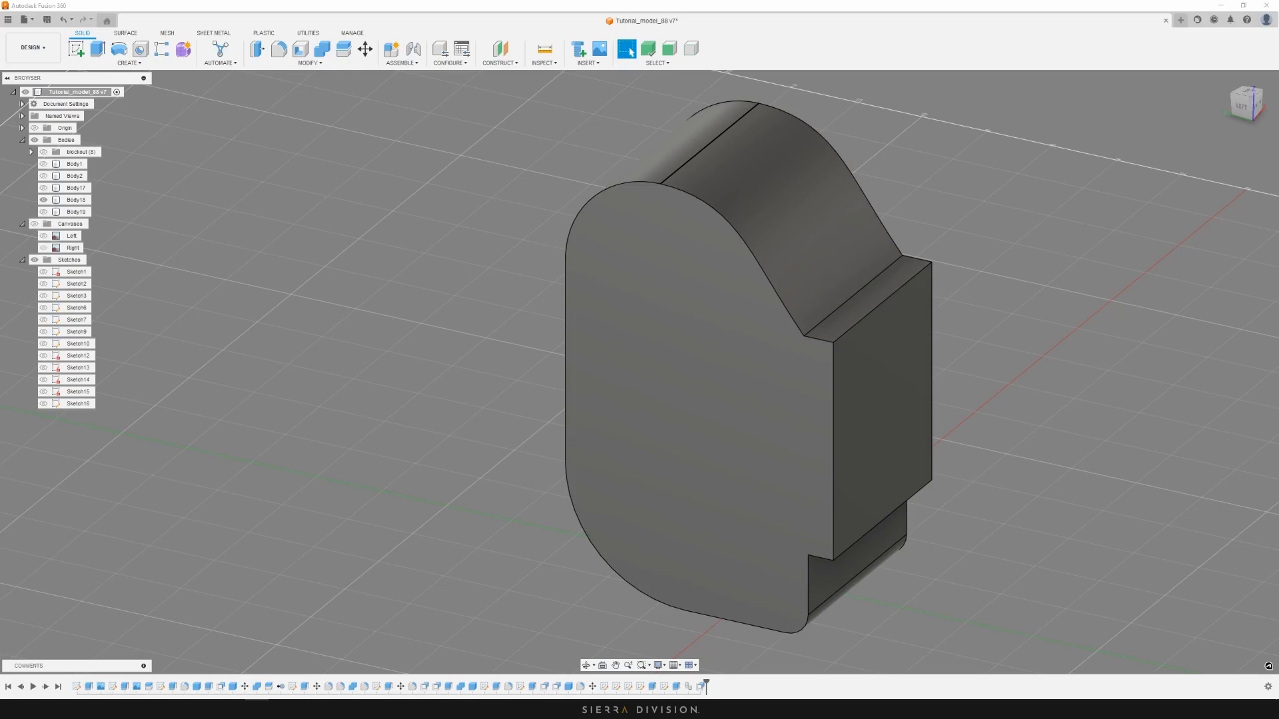
# Examine the back-view camera reference and its uneven guideline split on the Miro board, and return to the model
pyautogui.click(207, 710)
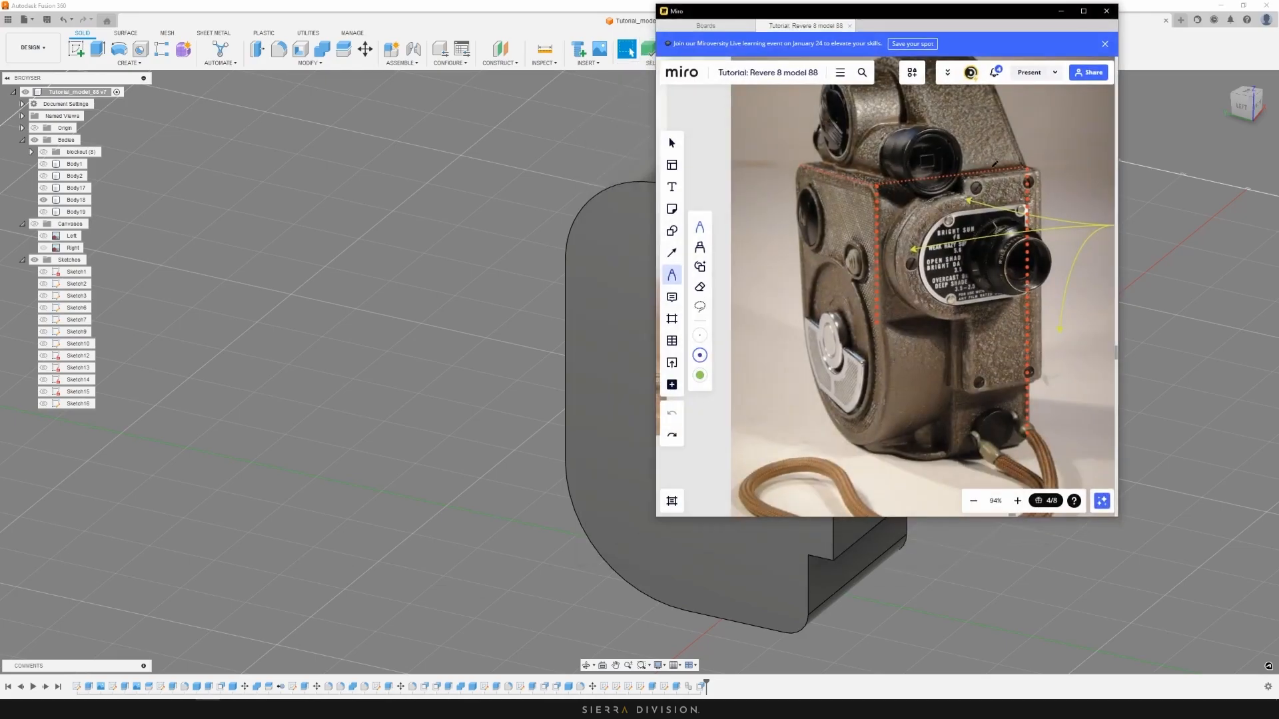
pyautogui.scroll(-5, 992, 165)
pyautogui.click(671, 143)
pyautogui.moveTo(1066, 146); pyautogui.dragTo(719, 307, button='middle')
pyautogui.scroll(-2, 956, 229)
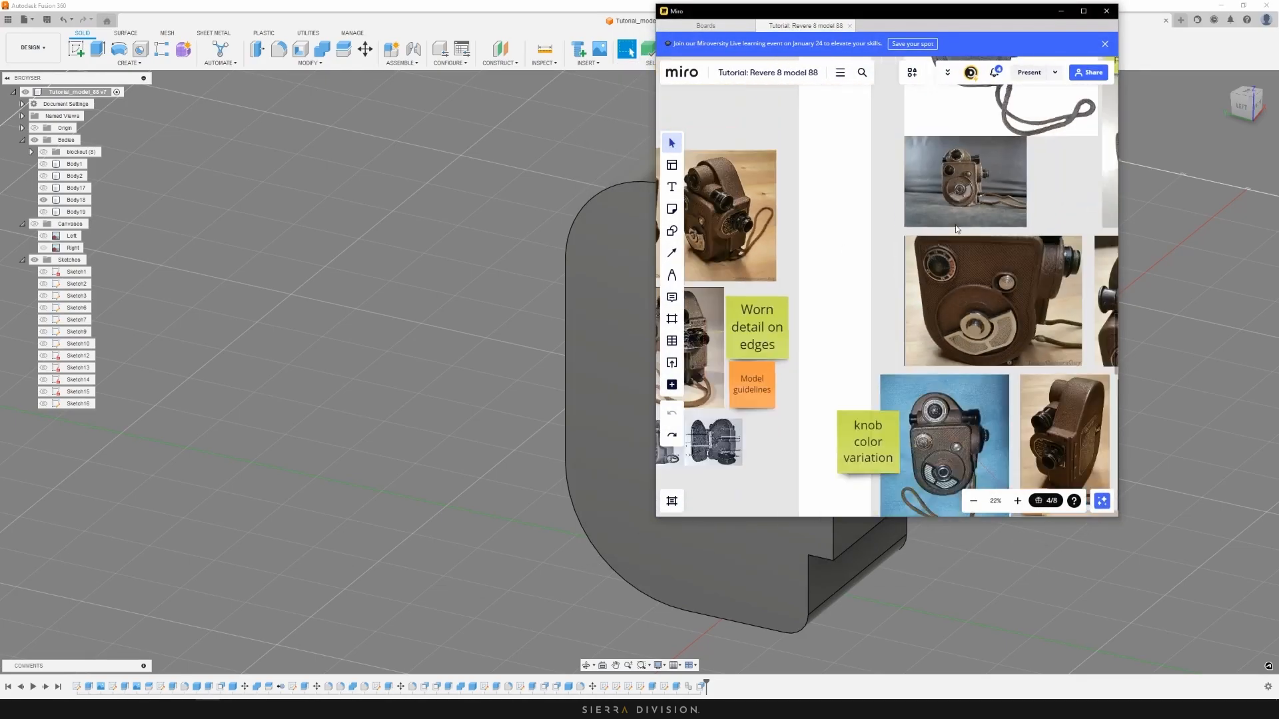
pyautogui.scroll(-10, 957, 229)
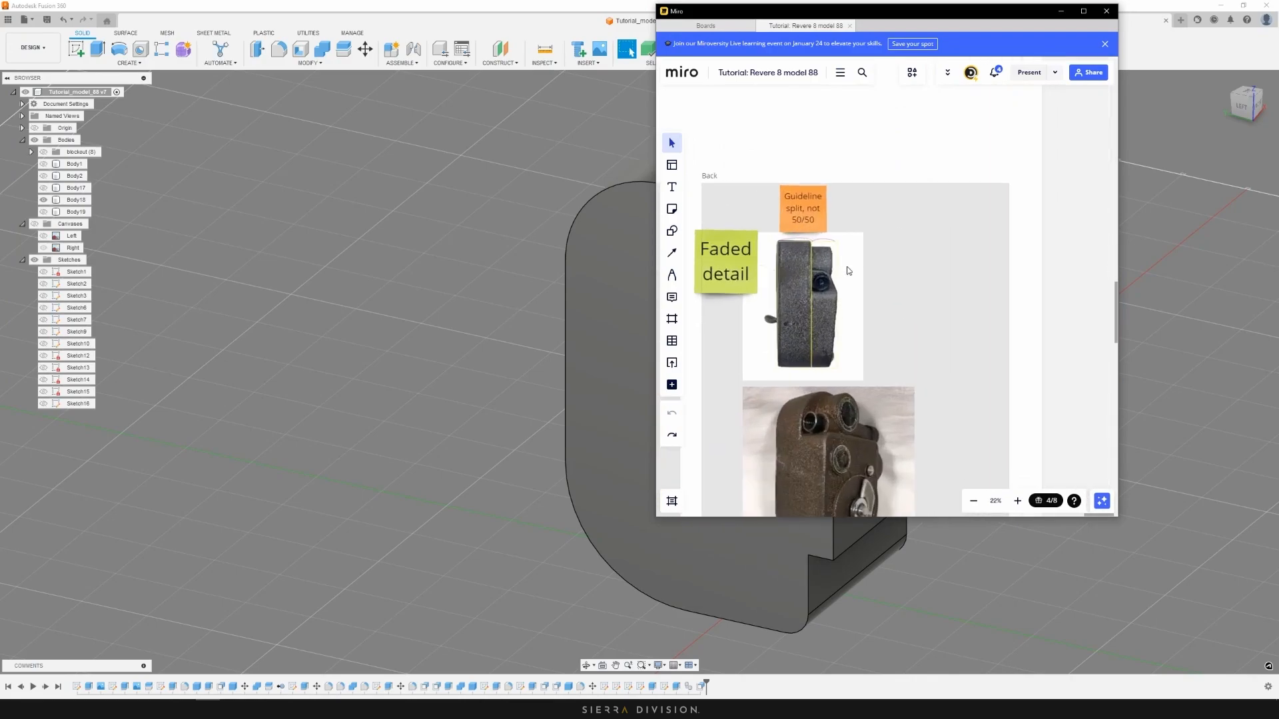
pyautogui.scroll(2, 793, 254)
pyautogui.moveTo(857, 205); pyautogui.dragTo(898, 206, button='middle')
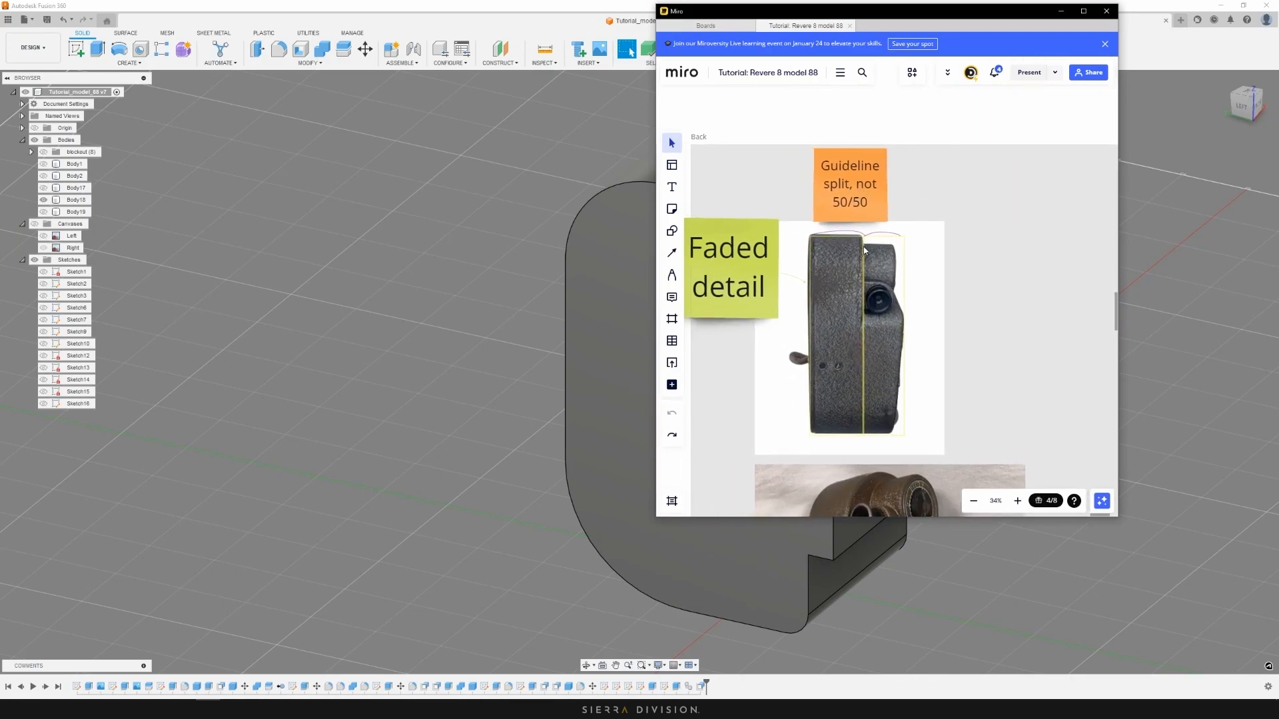
pyautogui.moveTo(854, 259); pyautogui.dragTo(881, 247, button='middle')
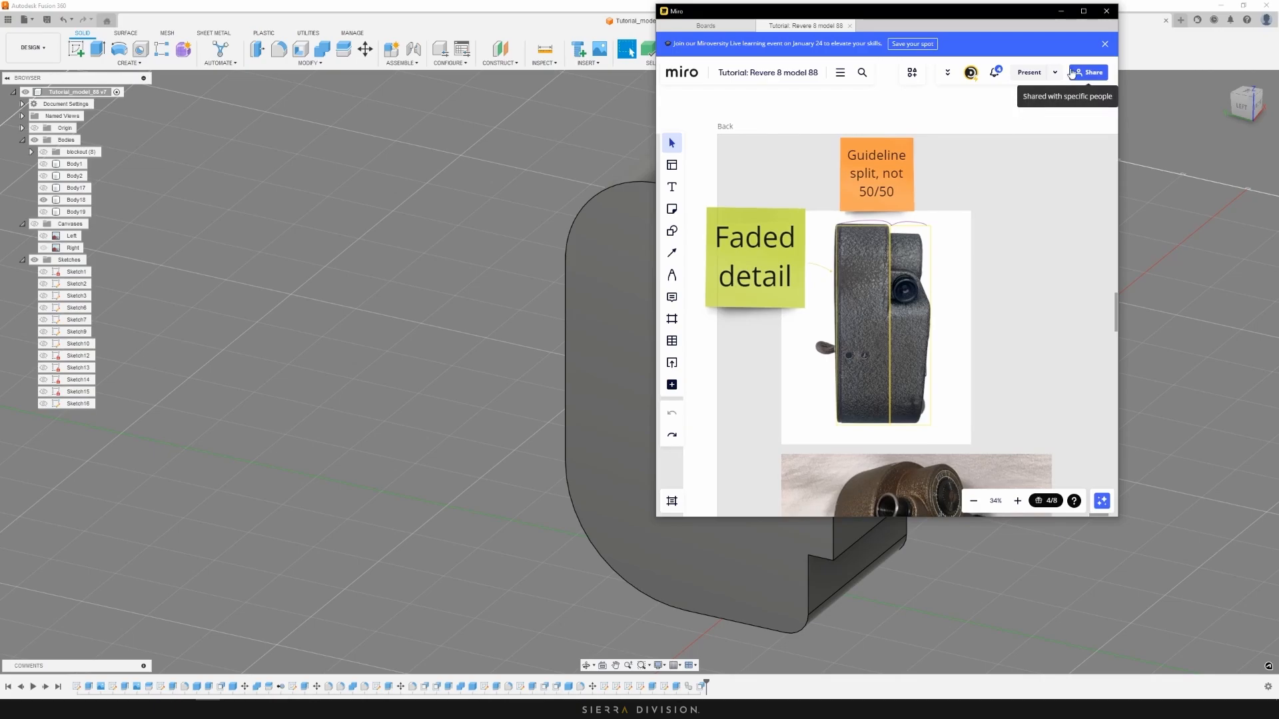
pyautogui.click(1059, 15)
# Create a box about 5.25 by 4.94 cm and 0.5 cm high on the camera's flat back face as a new body
pyautogui.keyDown('shift'); pyautogui.moveTo(788, 148); pyautogui.dragTo(937, 116, button='middle'); pyautogui.keyUp('shift')
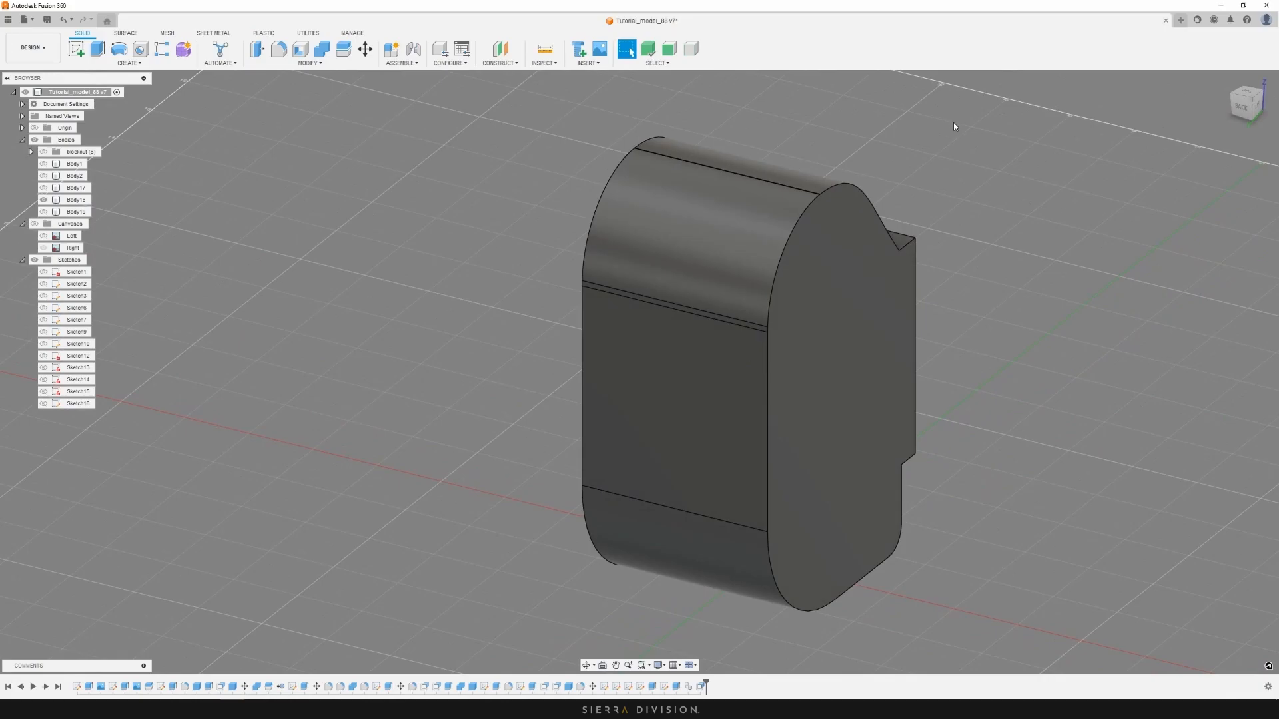
pyautogui.click(129, 63)
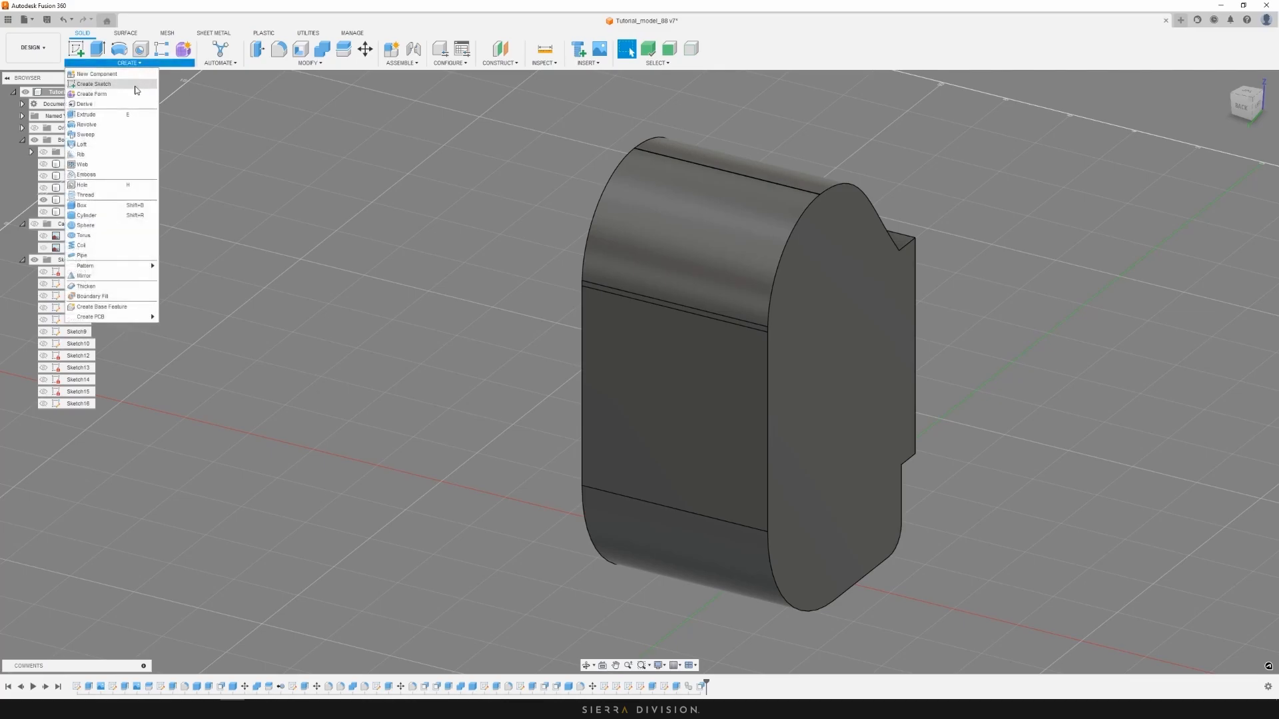
pyautogui.click(98, 204)
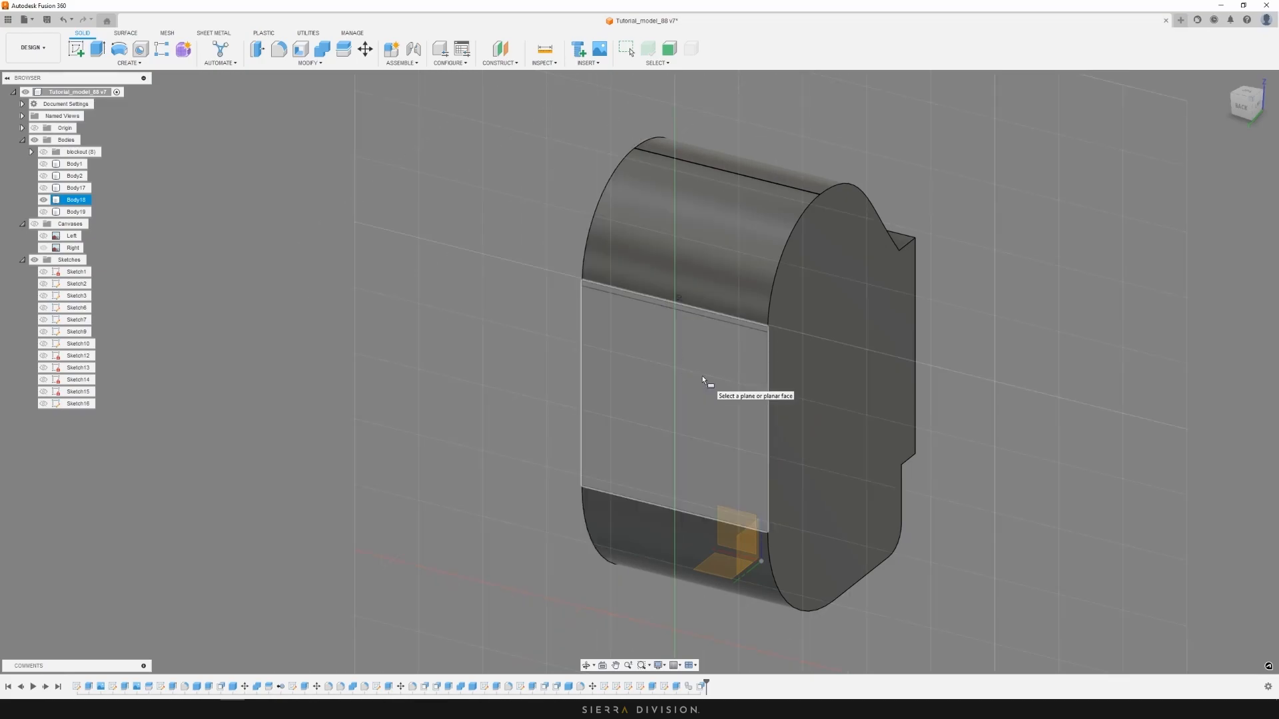
pyautogui.click(701, 376)
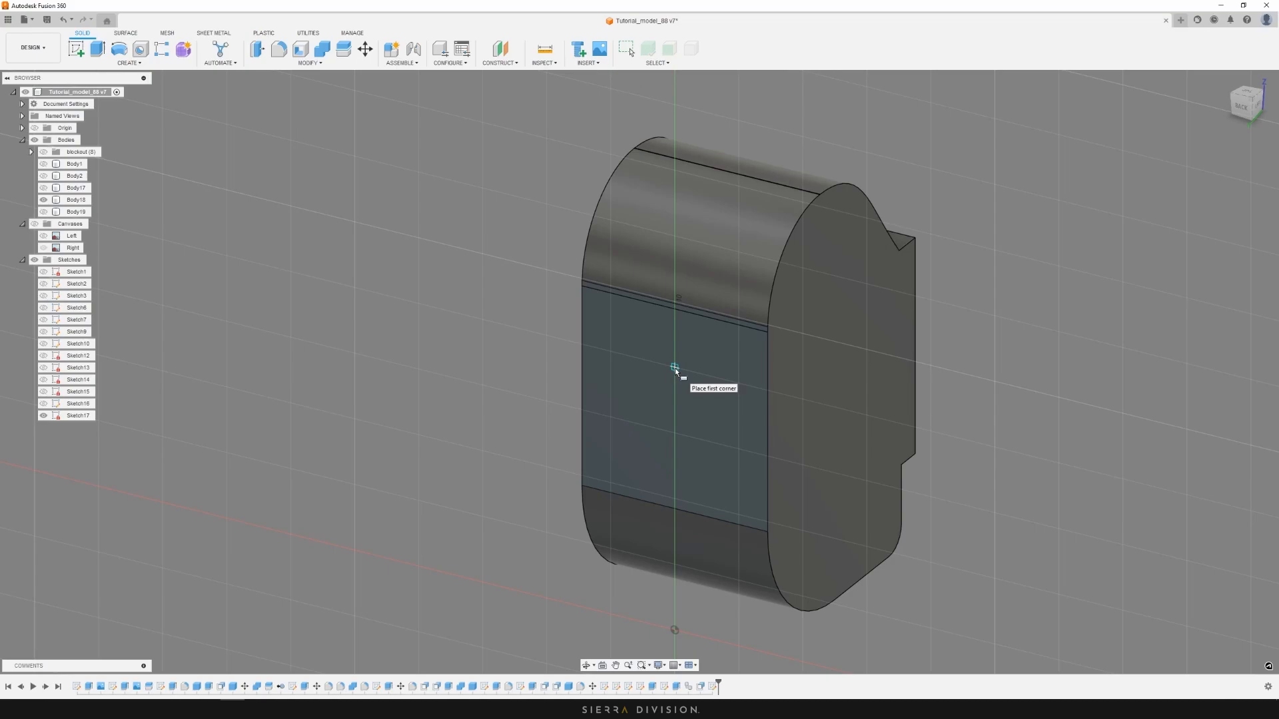
pyautogui.click(674, 368)
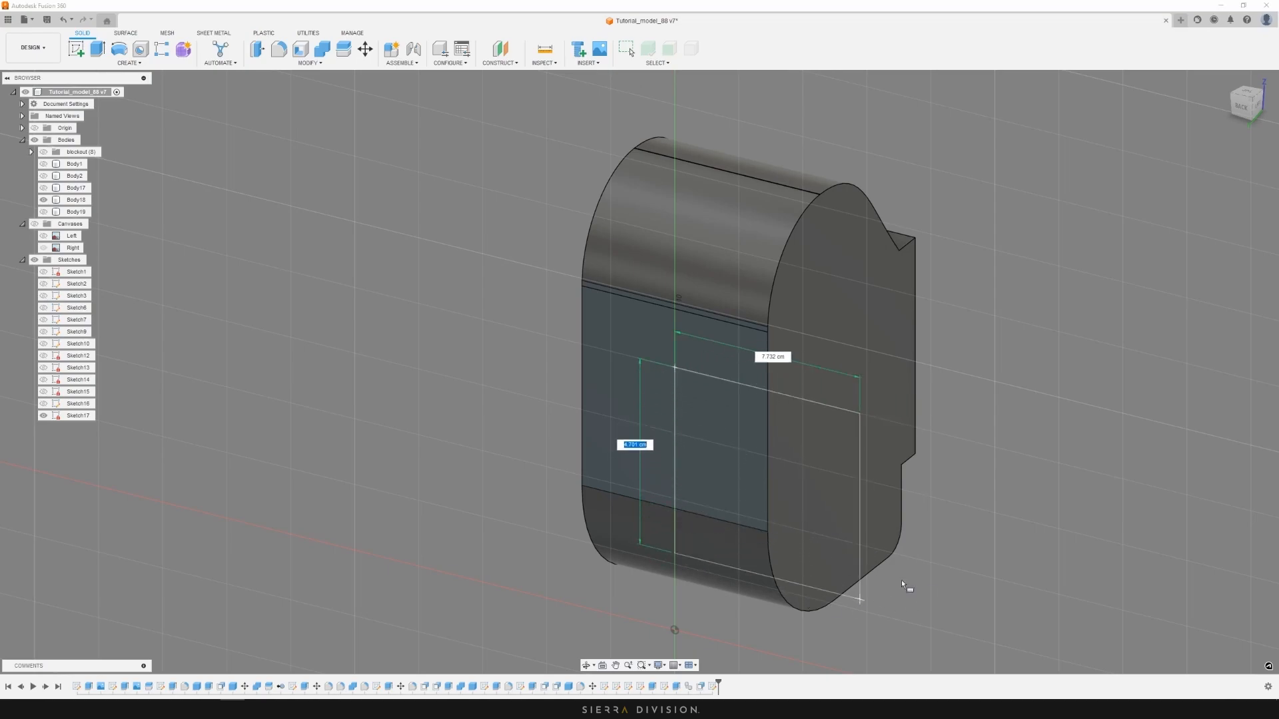
pyautogui.click(841, 573)
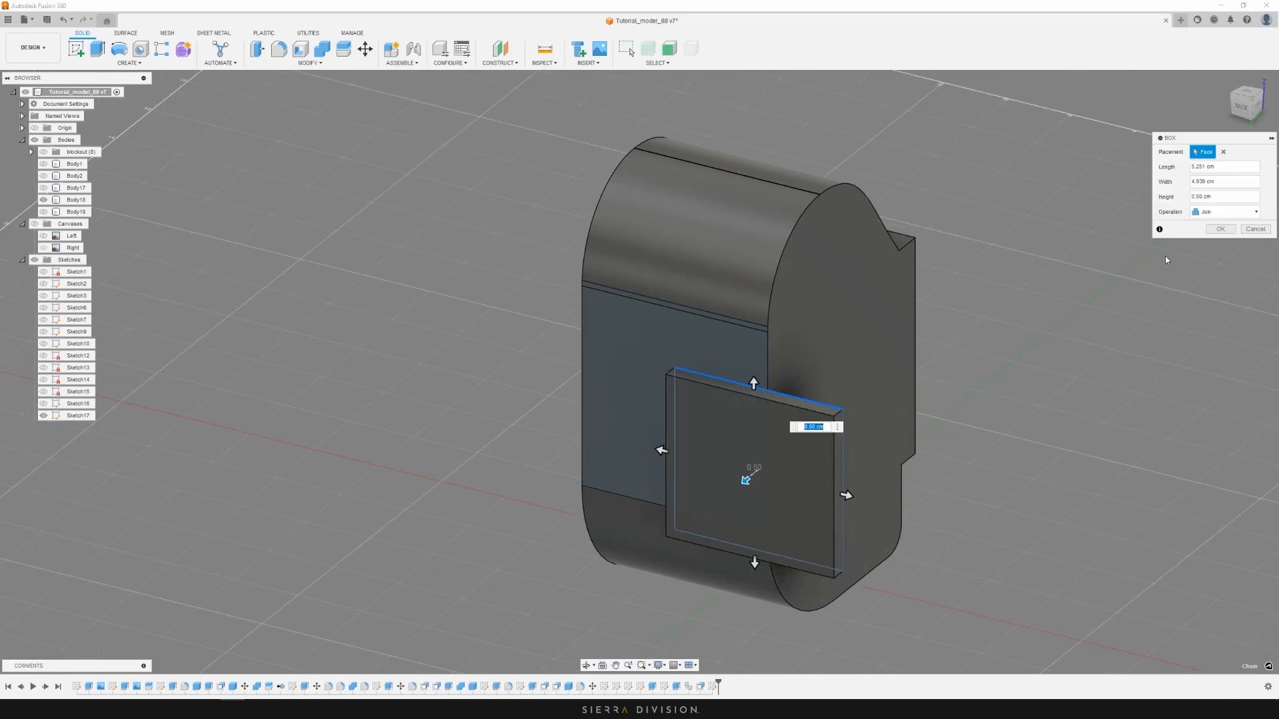
pyautogui.click(1219, 211)
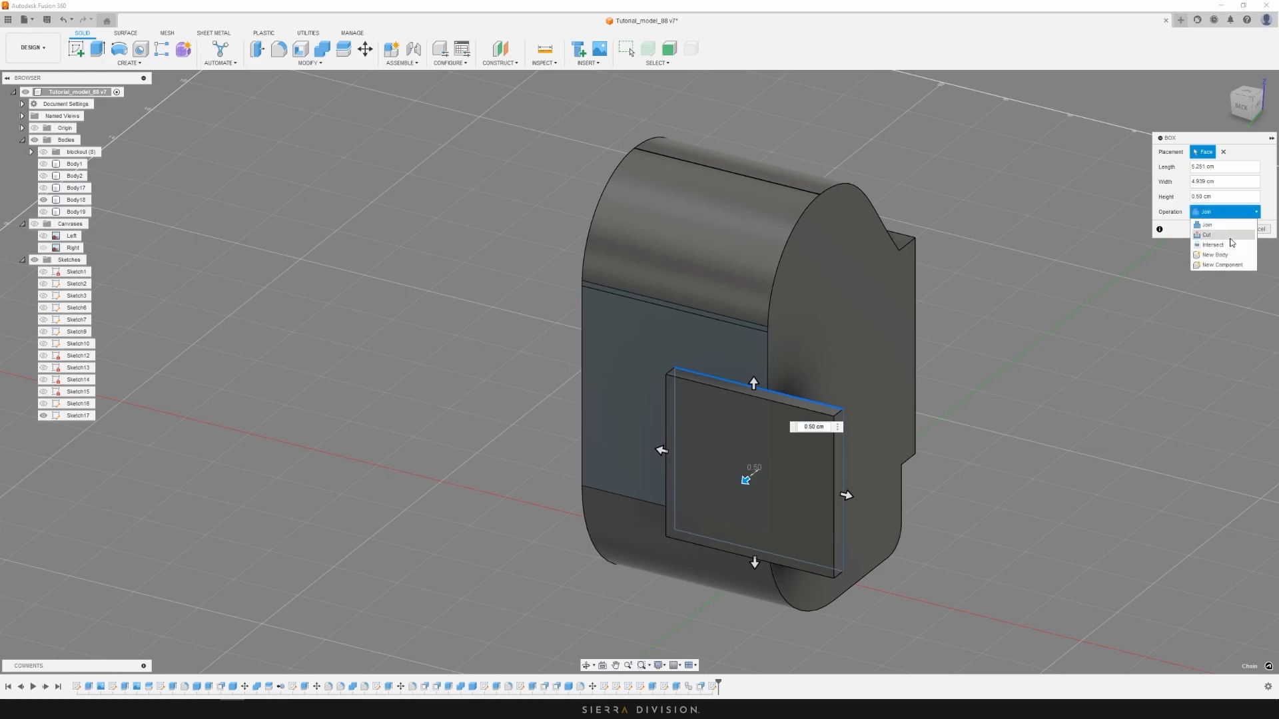
pyautogui.click(1226, 254)
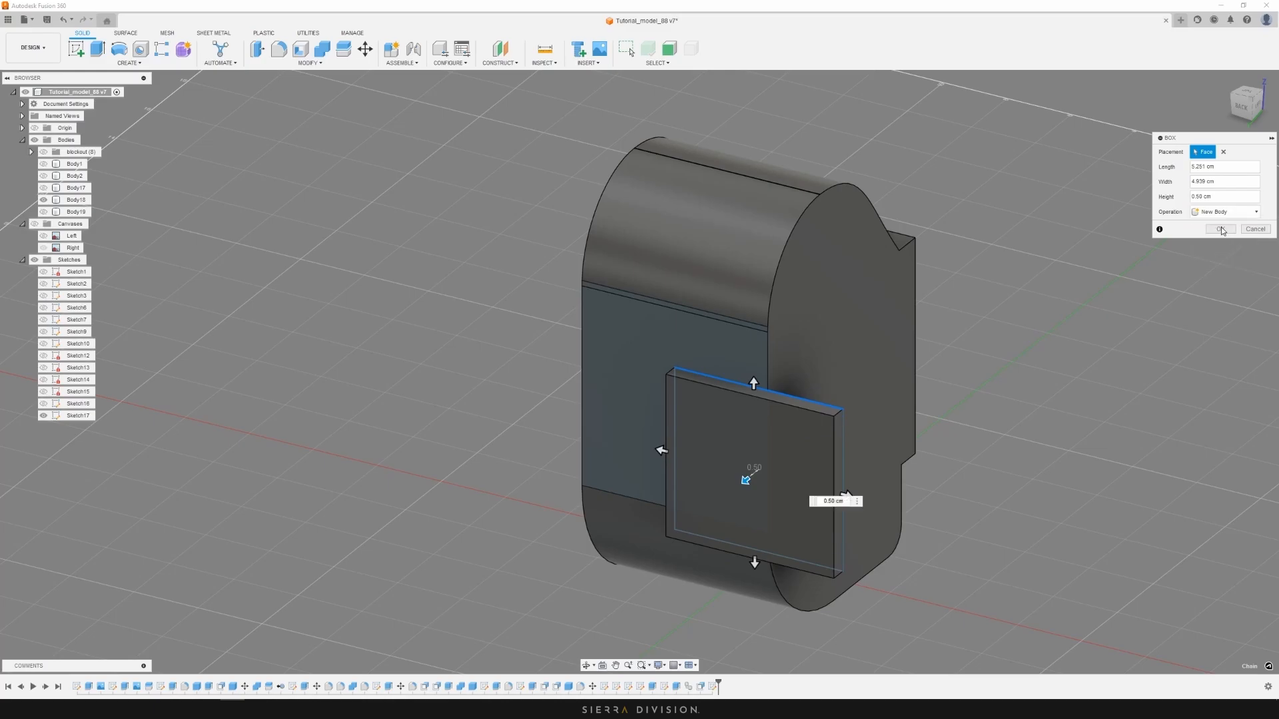
pyautogui.click(1221, 229)
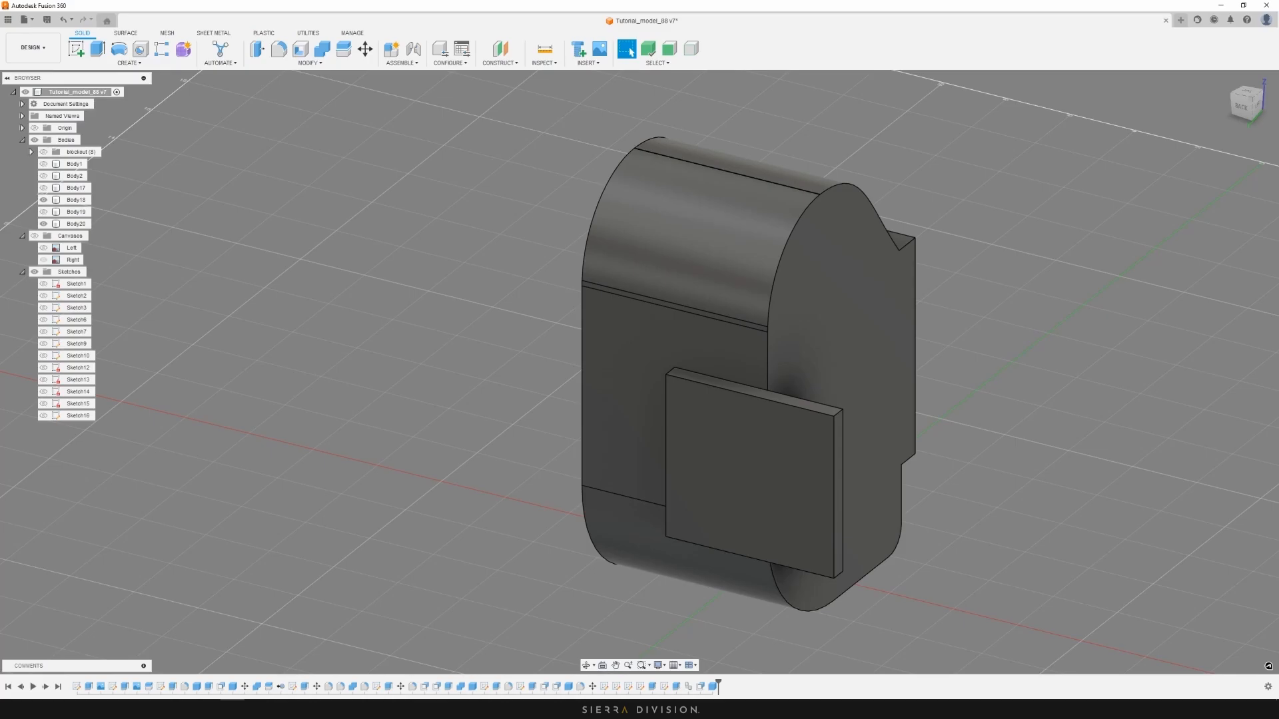
pyautogui.keyDown('shift'); pyautogui.moveTo(603, 150); pyautogui.dragTo(767, 142, button='middle'); pyautogui.keyUp('shift')
pyautogui.click(309, 63)
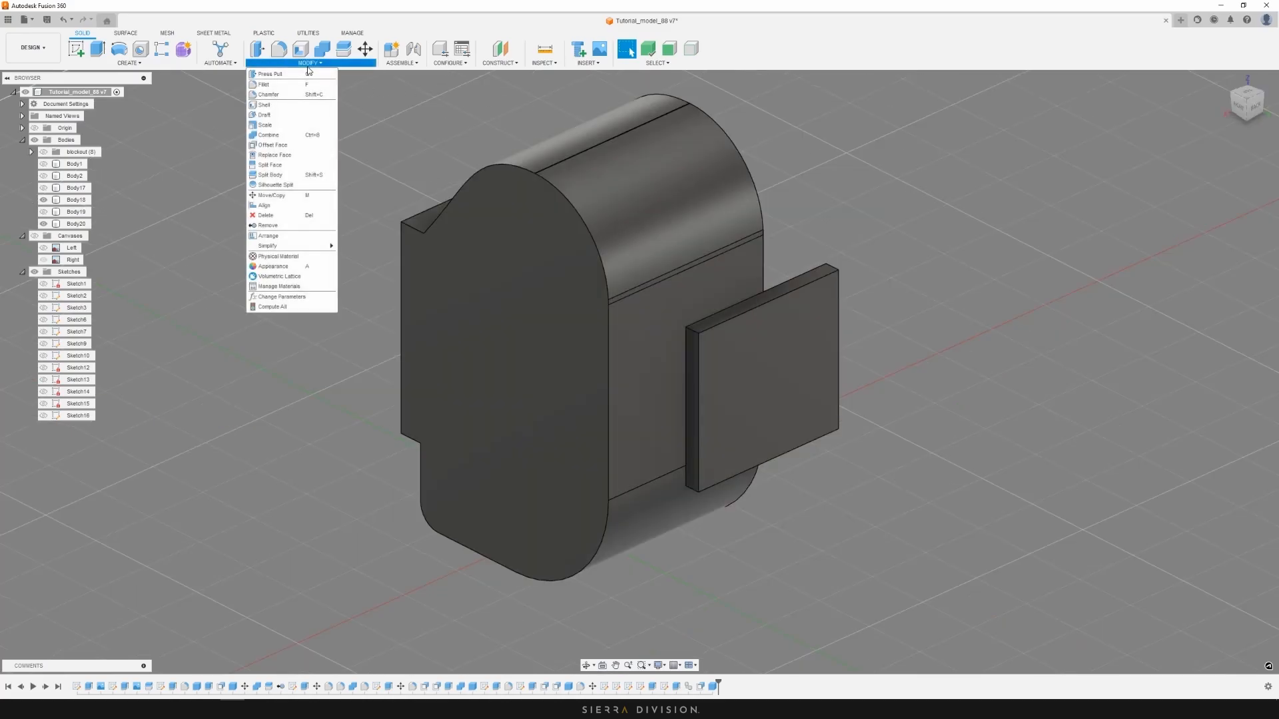
pyautogui.click(275, 175)
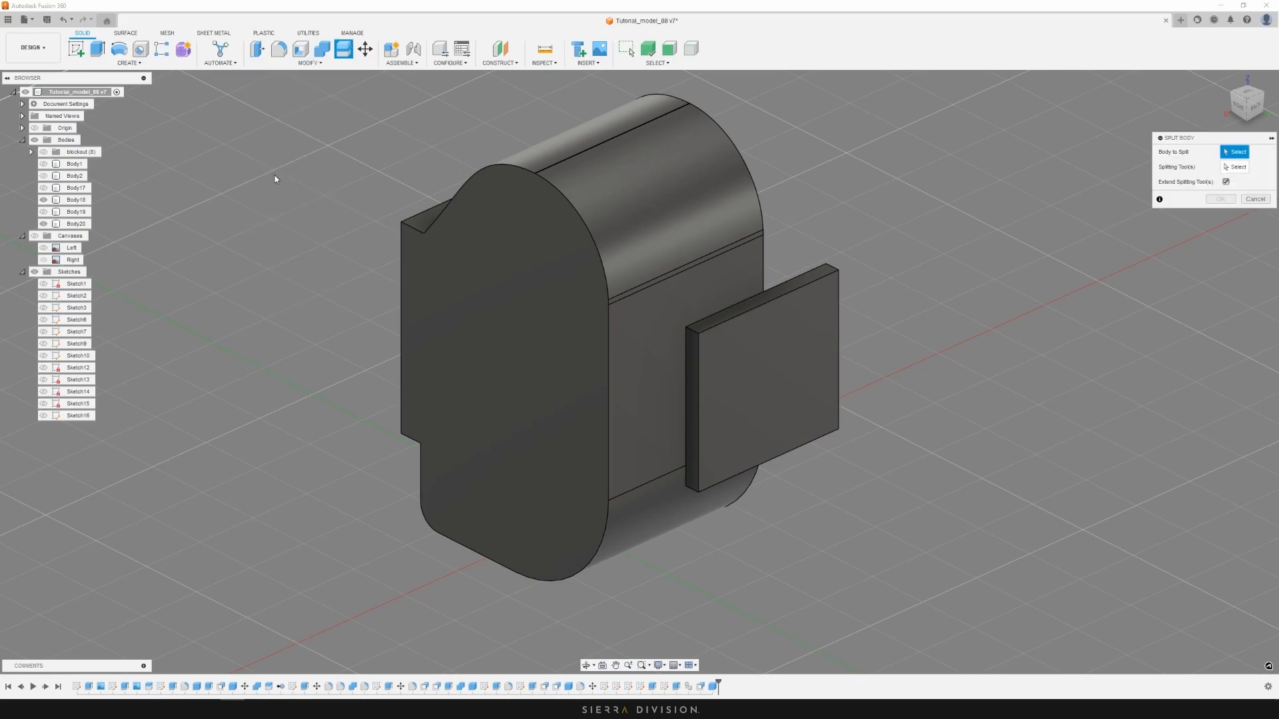
pyautogui.click(561, 220)
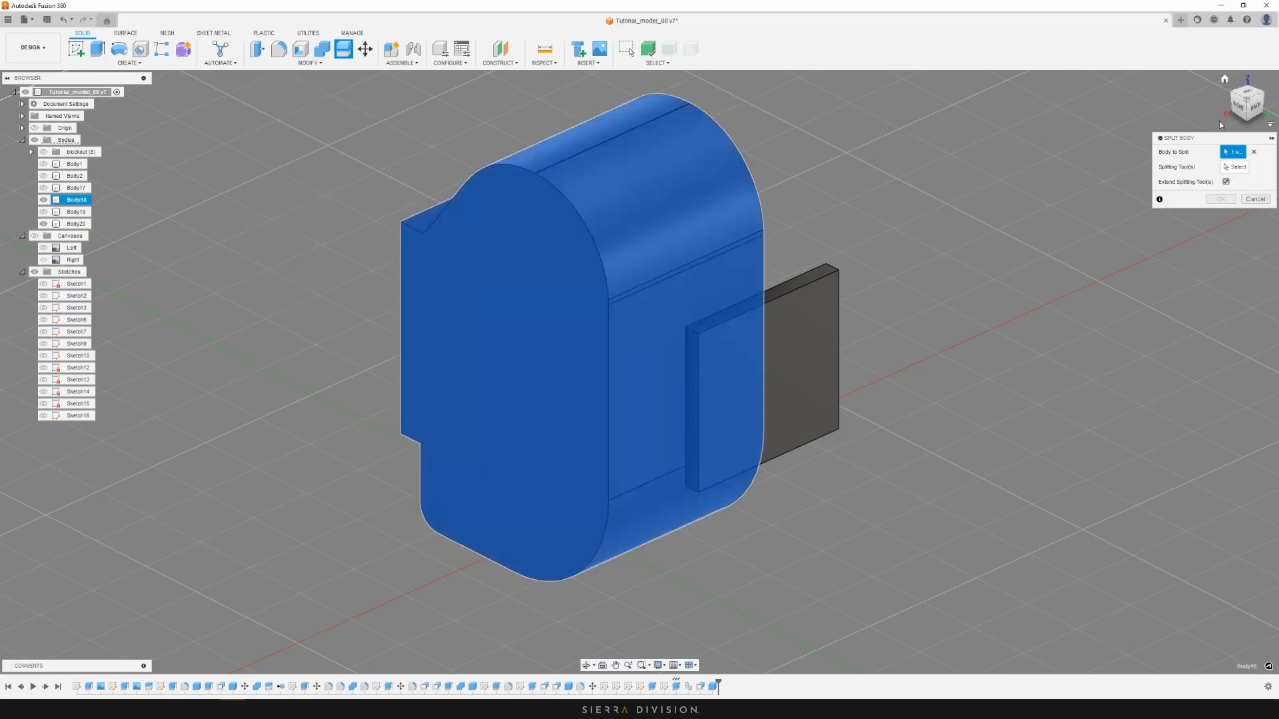
pyautogui.click(1234, 168)
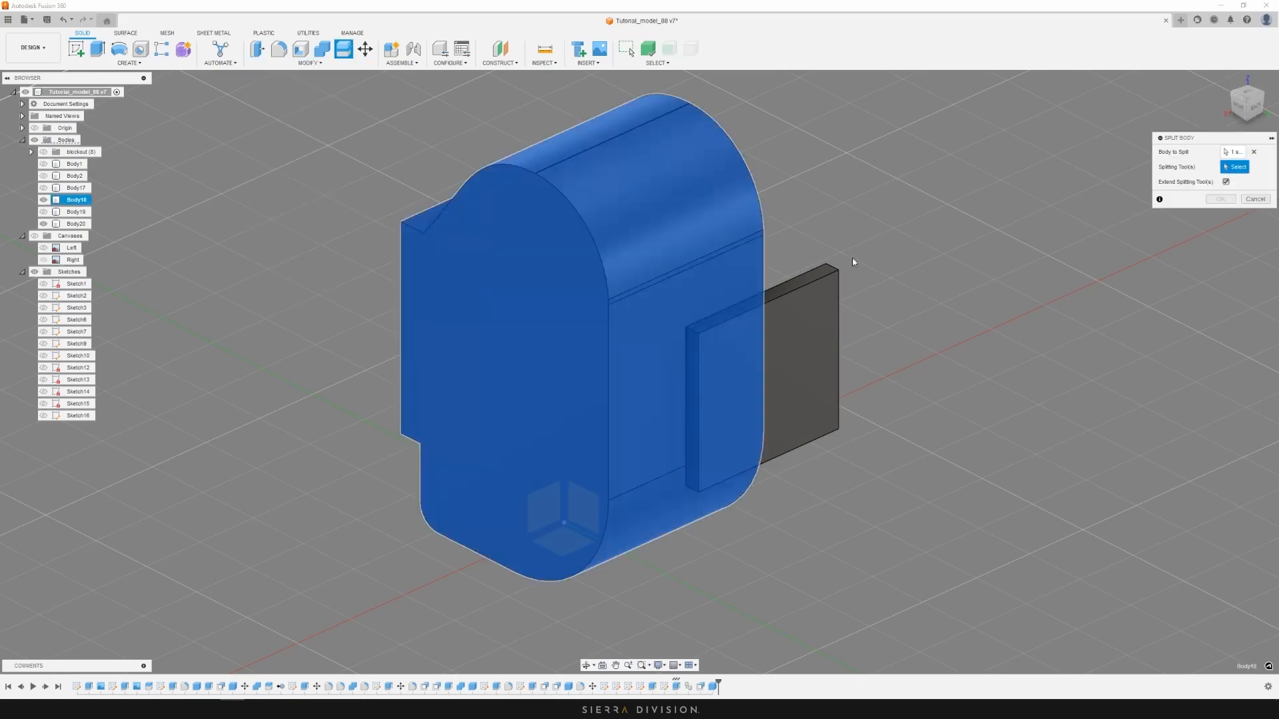
pyautogui.keyDown('shift'); pyautogui.moveTo(912, 251); pyautogui.dragTo(1019, 239, button='middle'); pyautogui.keyUp('shift')
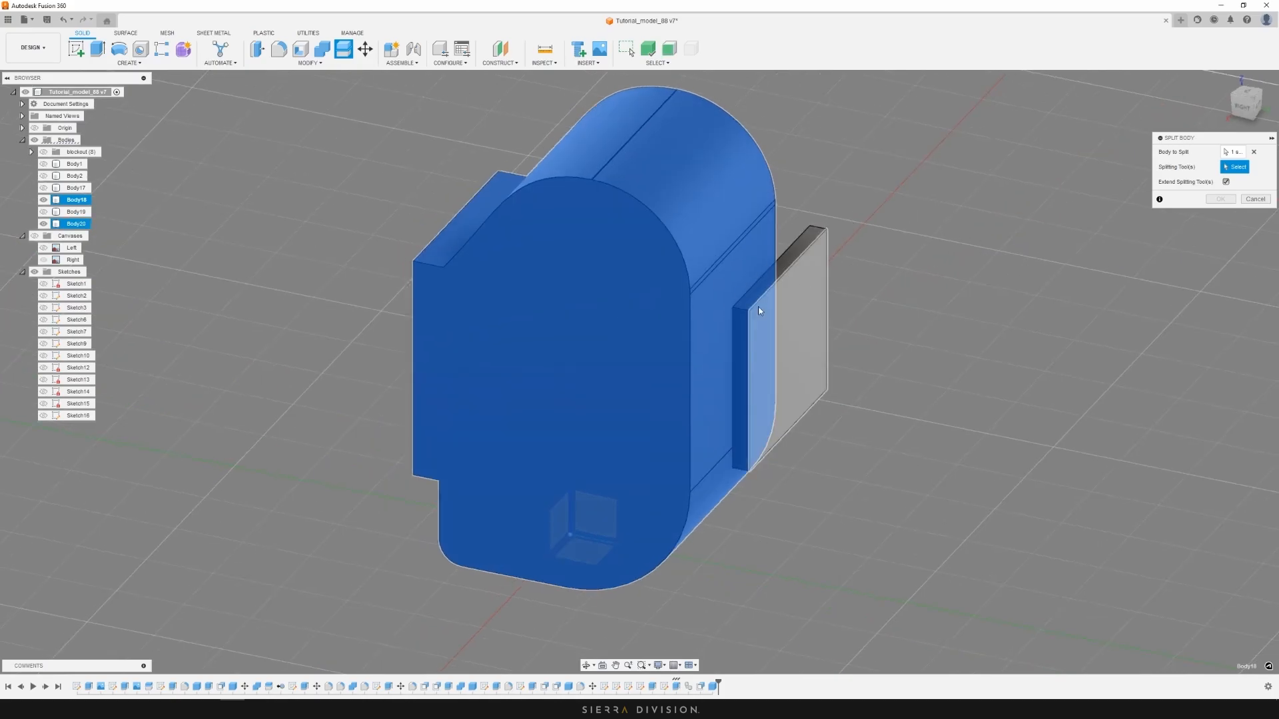
pyautogui.keyDown('shift'); pyautogui.moveTo(745, 322); pyautogui.dragTo(804, 214, button='middle'); pyautogui.keyUp('shift')
pyautogui.click(673, 263)
pyautogui.keyDown('shift'); pyautogui.moveTo(673, 263); pyautogui.dragTo(773, 247, button='middle'); pyautogui.keyUp('shift')
pyautogui.scroll(-4, 782, 244)
pyautogui.keyDown('shift'); pyautogui.moveTo(932, 230); pyautogui.dragTo(897, 175, button='middle'); pyautogui.keyUp('shift')
pyautogui.click(1256, 200)
# Shorten the box on the camera's back by offsetting its inner side face to a distance of 4.97 cm
pyautogui.scroll(3, 828, 217)
pyautogui.click(766, 370)
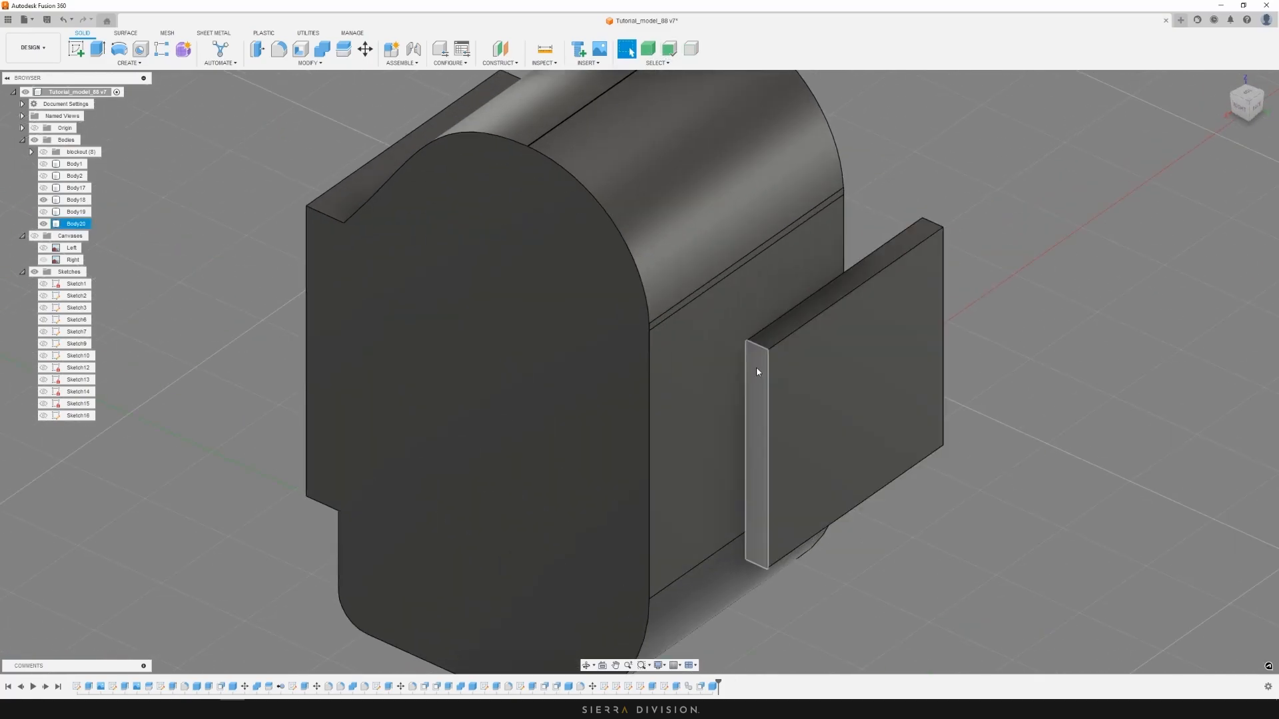
pyautogui.click(756, 367)
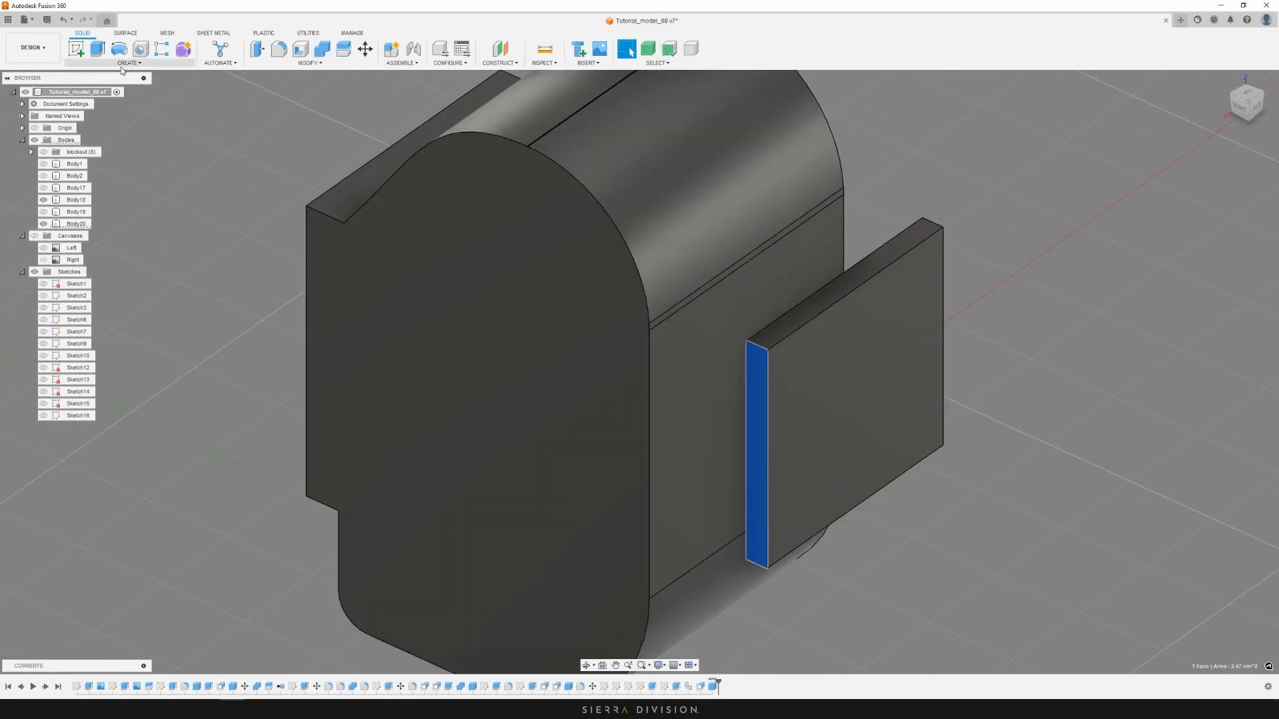
pyautogui.press('q')
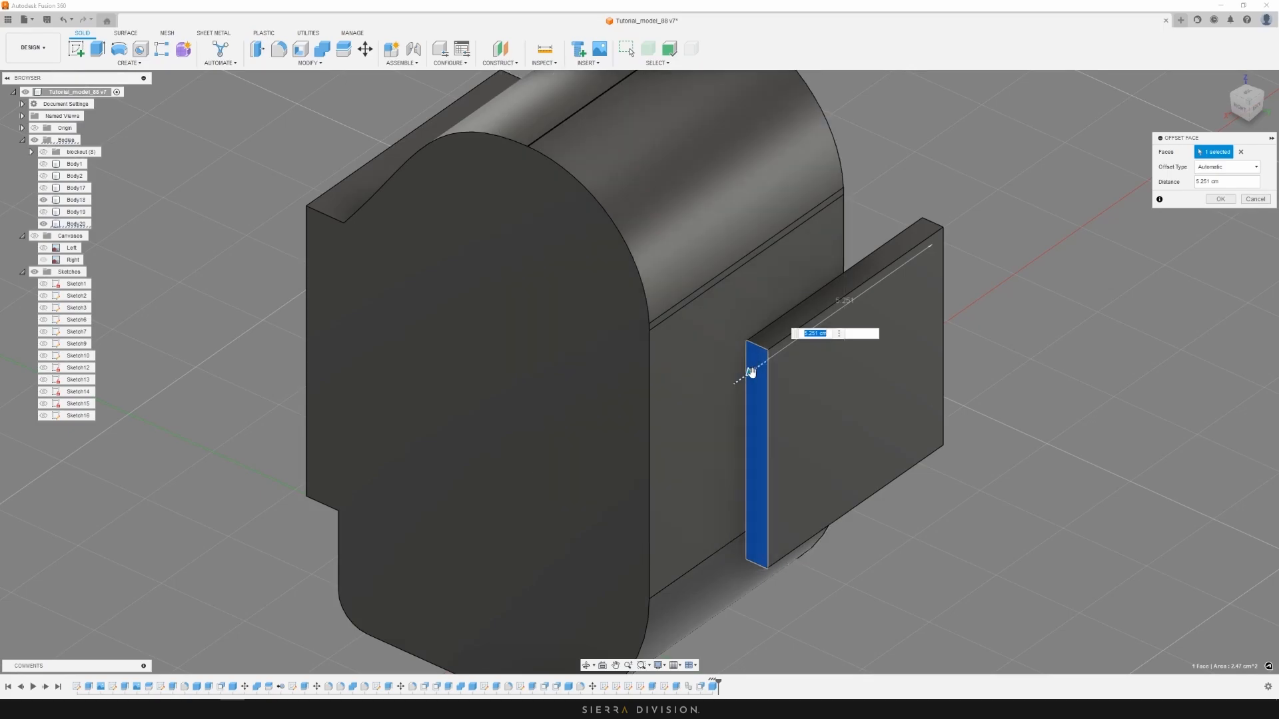
pyautogui.moveTo(751, 372); pyautogui.dragTo(763, 371)
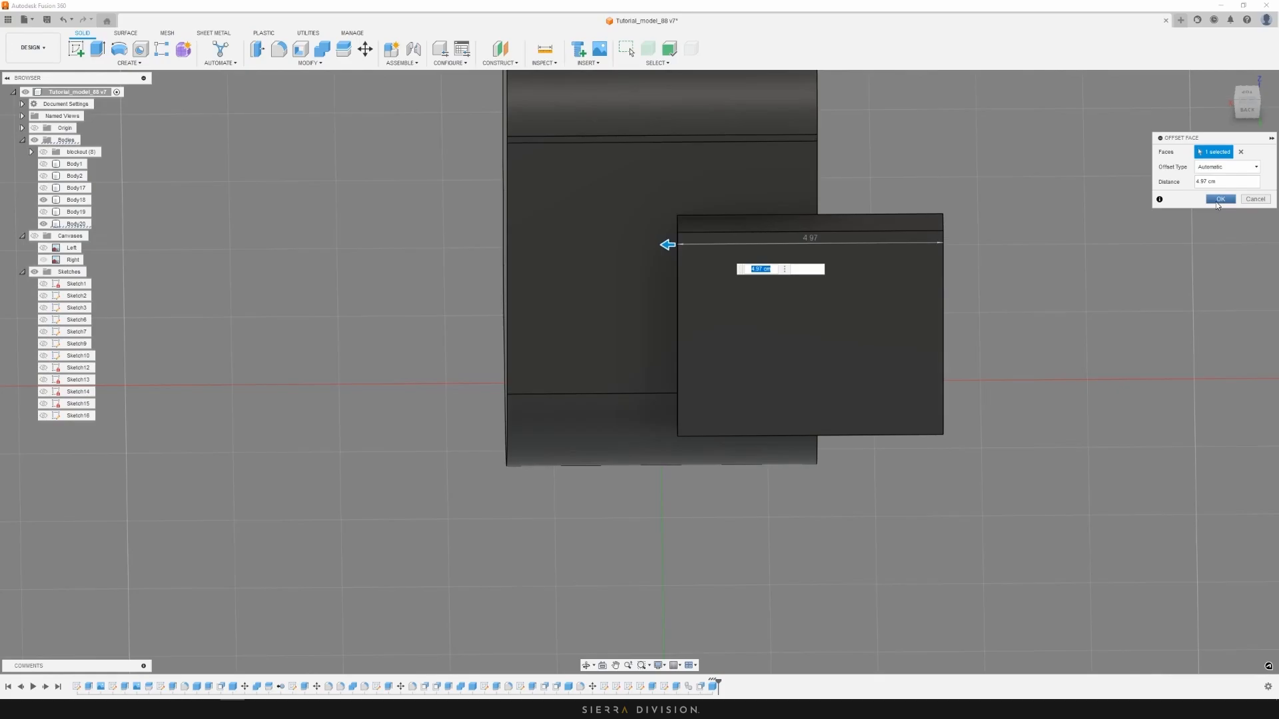
pyautogui.press('Return')
pyautogui.scroll(-4, 1016, 198)
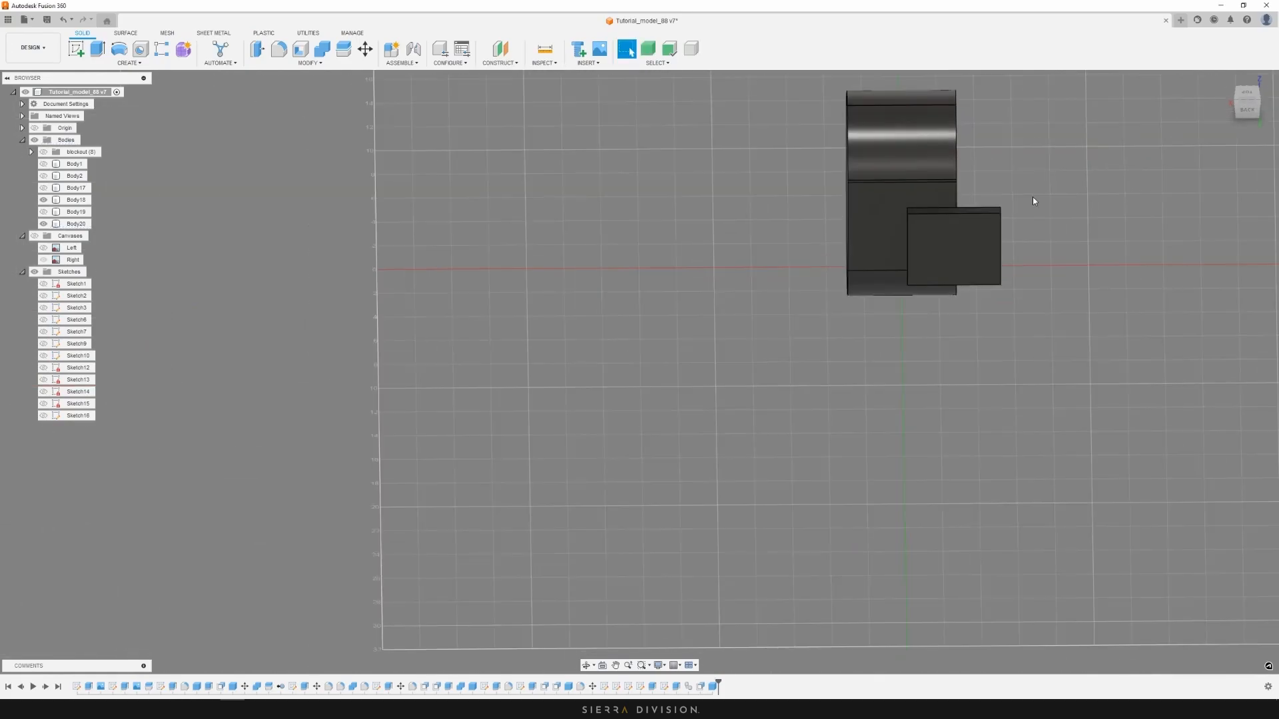
# Split the camera body with Split Body, using the box's inner side face as the extended splitting tool
pyautogui.moveTo(1033, 201)
pyautogui.keyDown('shift'); pyautogui.mouseDown(button='middle')
pyautogui.moveTo(1036, 246)
pyautogui.moveTo(1037, 213)
pyautogui.mouseUp(button='middle'); pyautogui.keyUp('shift')
pyautogui.keyDown('shift'); pyautogui.moveTo(1037, 213); pyautogui.dragTo(988, 297, button='middle'); pyautogui.keyUp('shift')
pyautogui.scroll(4, 986, 296)
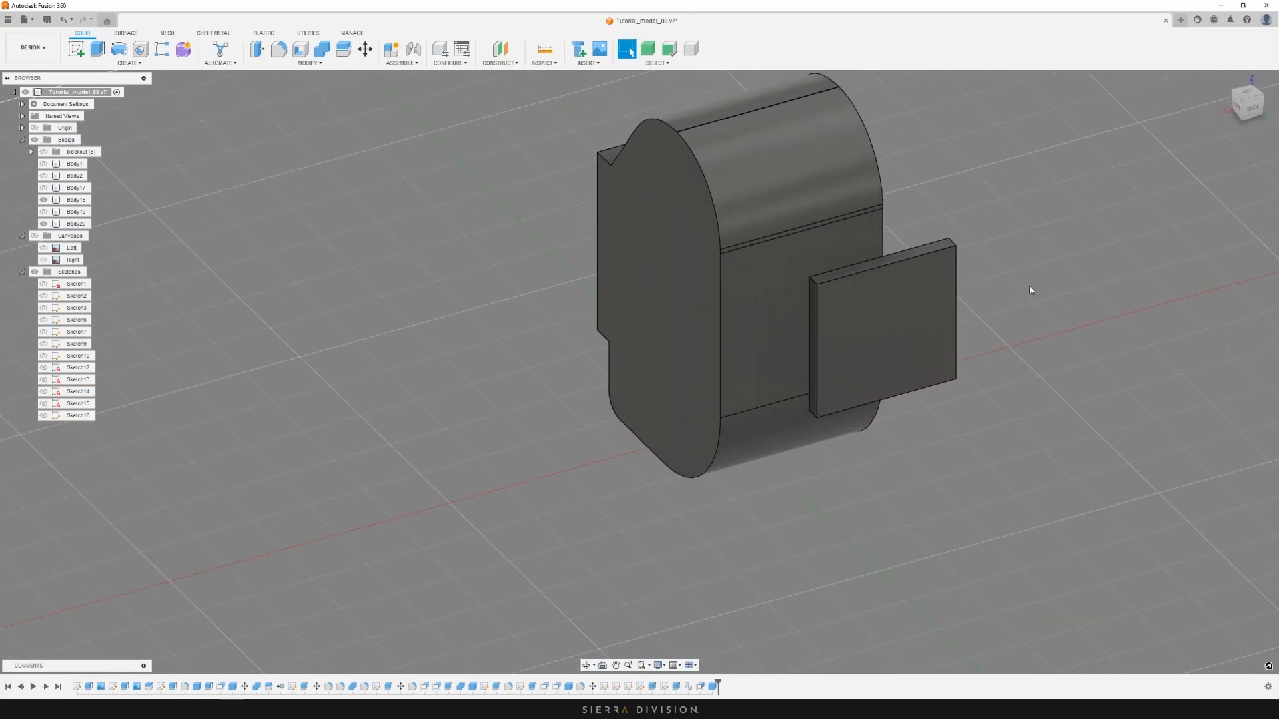
pyautogui.hotkey('shift', 's')
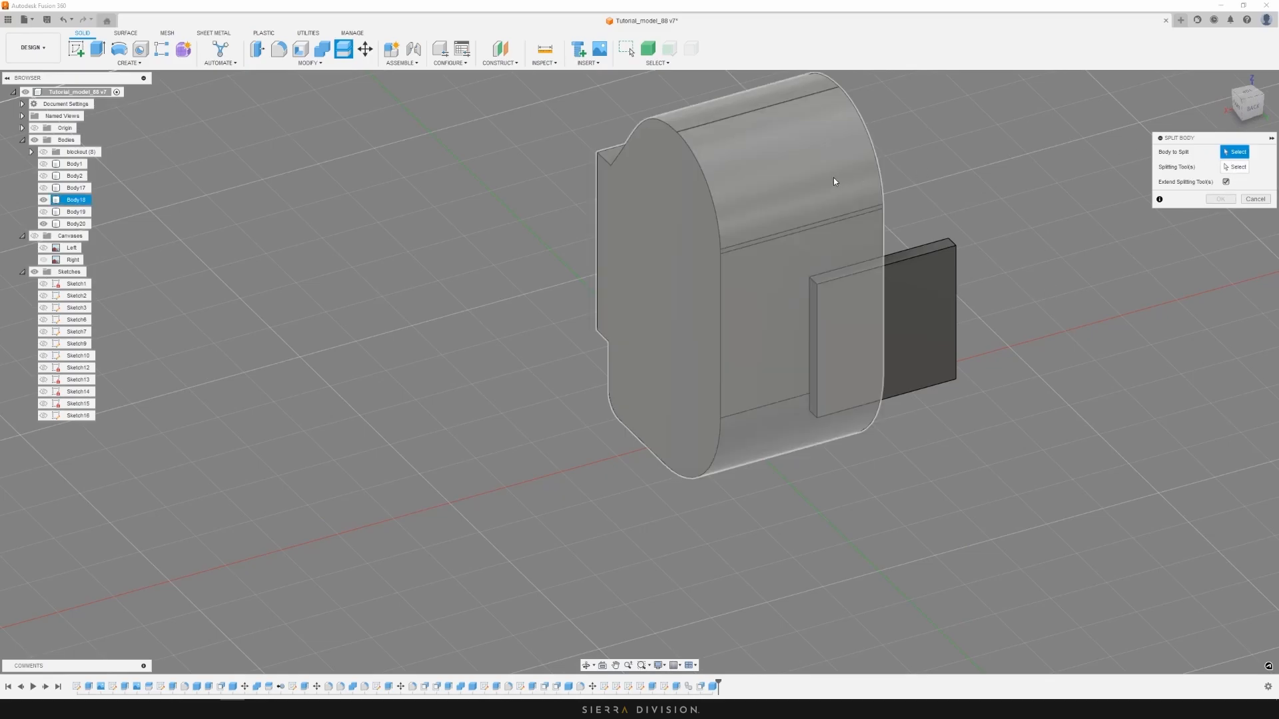
pyautogui.click(833, 178)
pyautogui.click(1228, 172)
pyautogui.keyDown('shift'); pyautogui.moveTo(989, 231); pyautogui.dragTo(1065, 249, button='middle'); pyautogui.keyUp('shift')
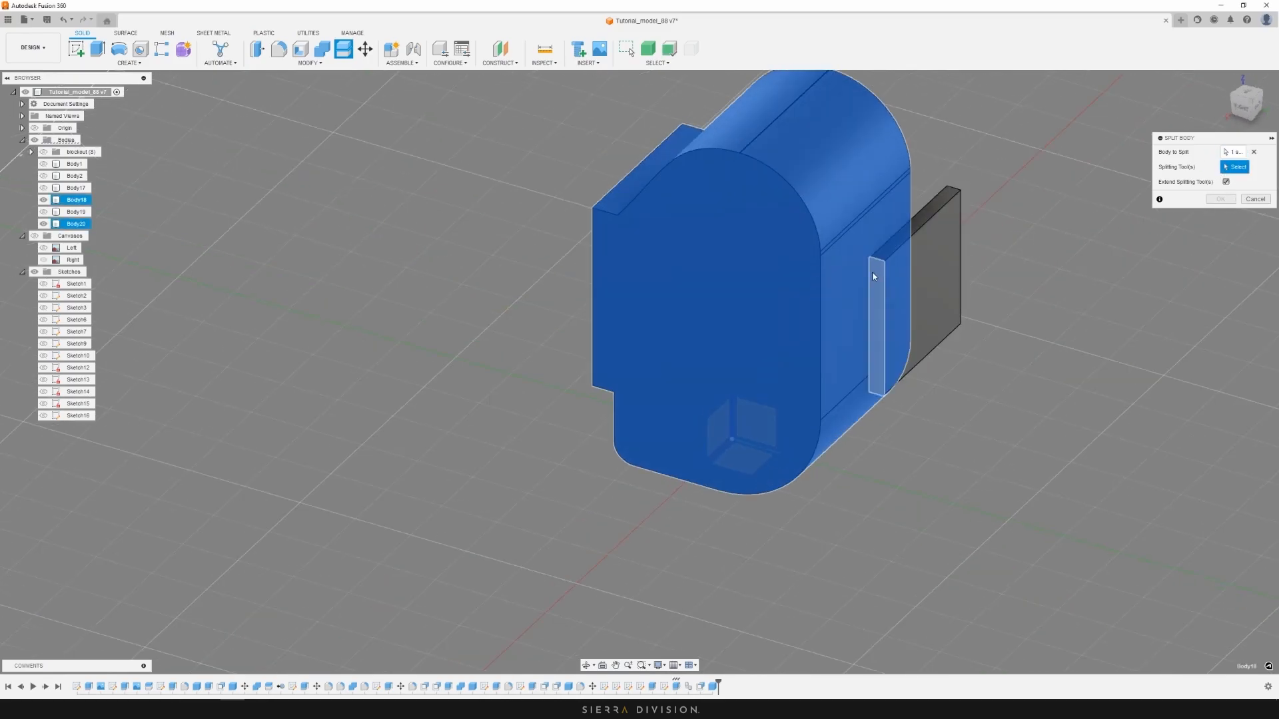
pyautogui.click(874, 277)
pyautogui.click(1221, 200)
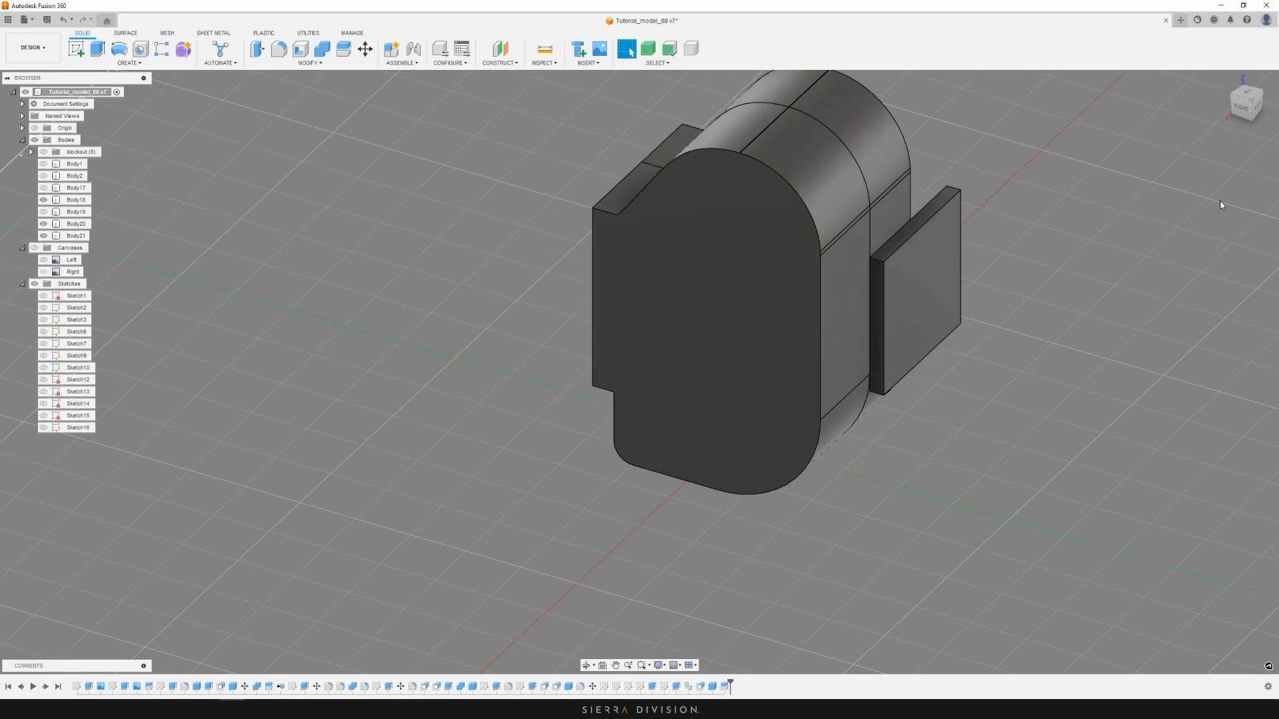
# Check the body split from the back and front, and hide the box used for splitting
pyautogui.keyDown('shift'); pyautogui.moveTo(1091, 208); pyautogui.dragTo(1031, 171, button='middle'); pyautogui.keyUp('shift')
pyautogui.click(1246, 103)
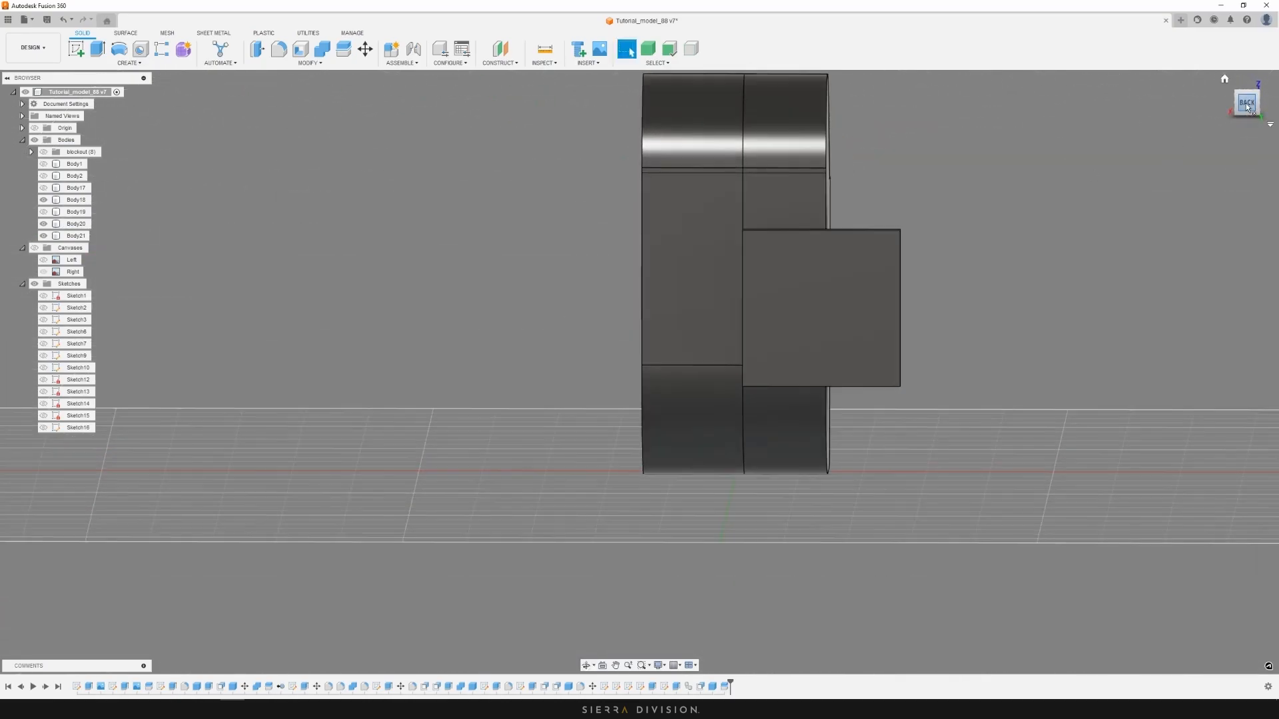
pyautogui.scroll(1, 733, 496)
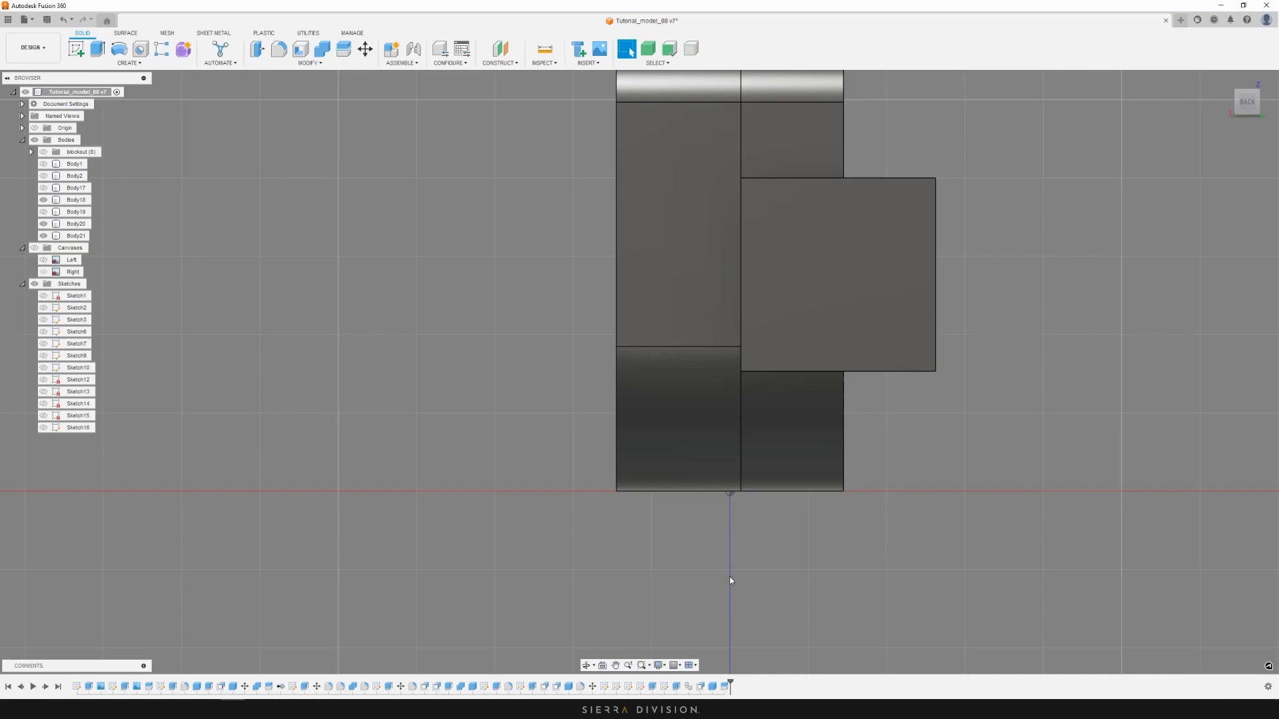
pyautogui.keyDown('shift'); pyautogui.moveTo(1052, 261); pyautogui.dragTo(1031, 308, button='middle'); pyautogui.keyUp('shift')
pyautogui.scroll(2, 1080, 300)
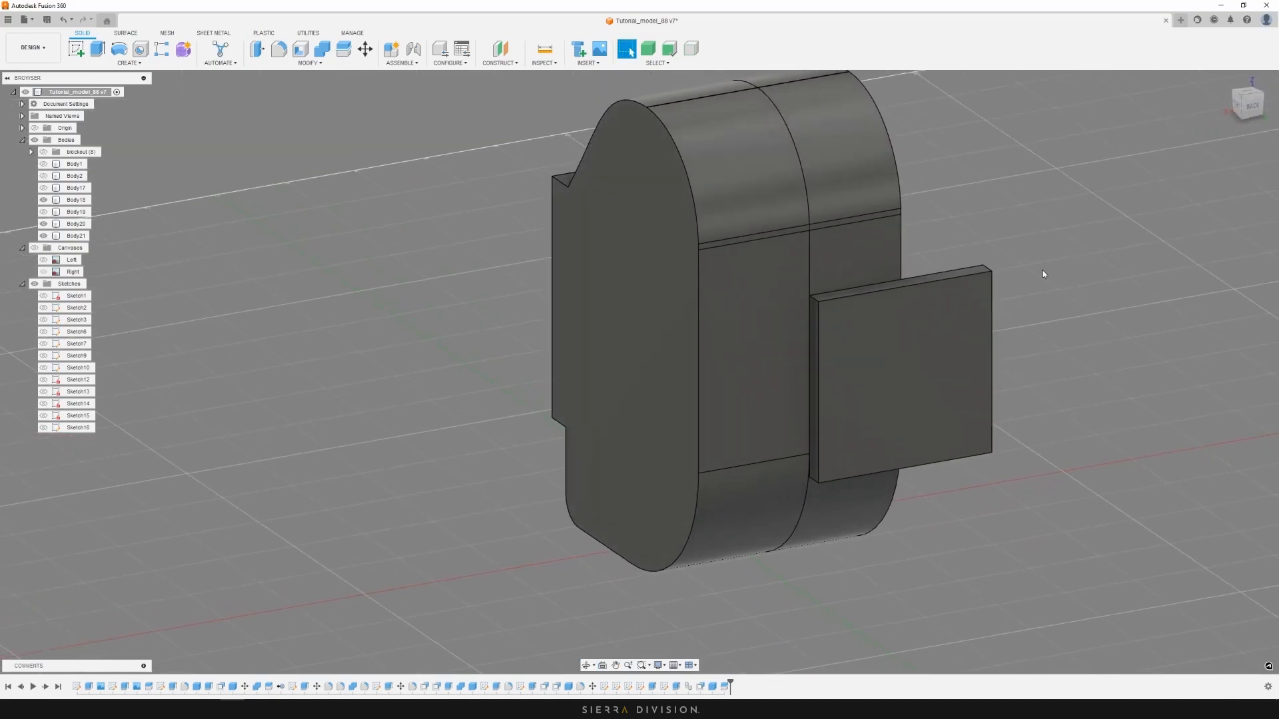
pyautogui.keyDown('shift'); pyautogui.moveTo(1043, 274); pyautogui.dragTo(598, 337, button='middle'); pyautogui.keyUp('shift')
pyautogui.keyDown('shift'); pyautogui.moveTo(522, 208); pyautogui.dragTo(425, 250, button='middle'); pyautogui.keyUp('shift')
pyautogui.click(565, 296)
pyautogui.click(439, 193)
pyautogui.scroll(-3, 440, 193)
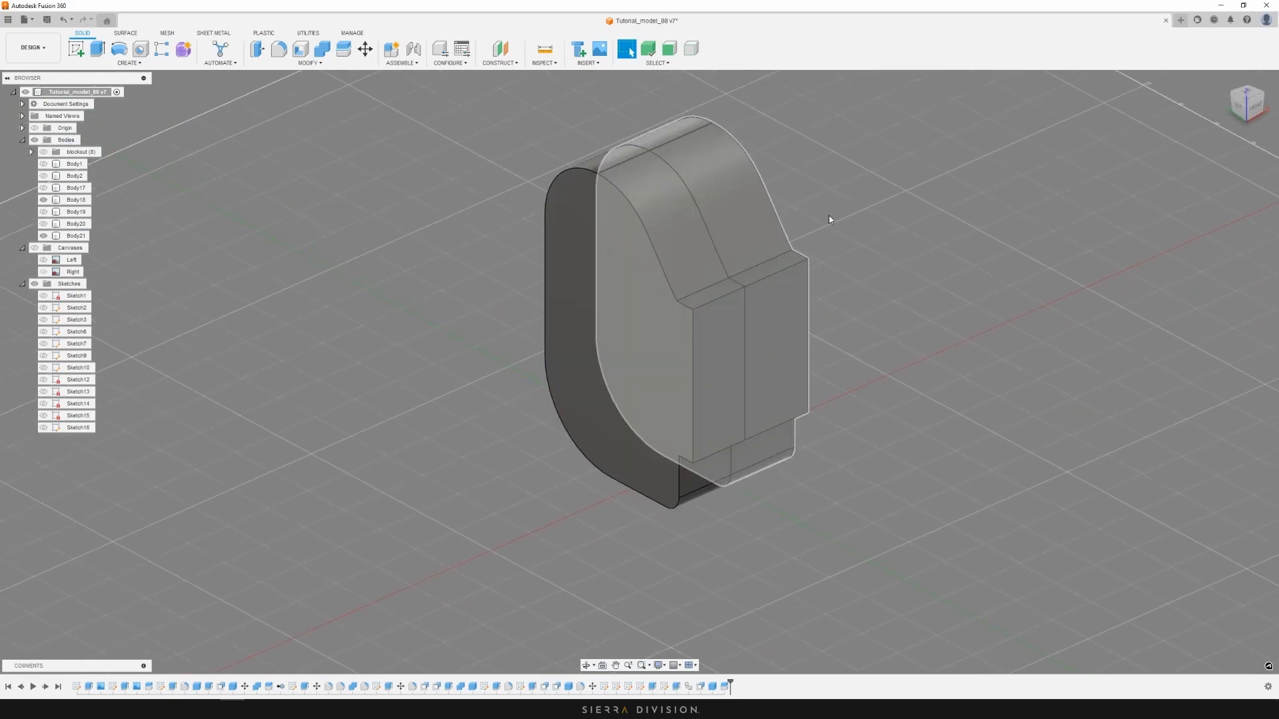
# Switch to the Miro board and find the front three-quarter camera photo with the dotted guideline
pyautogui.click(207, 709)
pyautogui.scroll(-3, 890, 223)
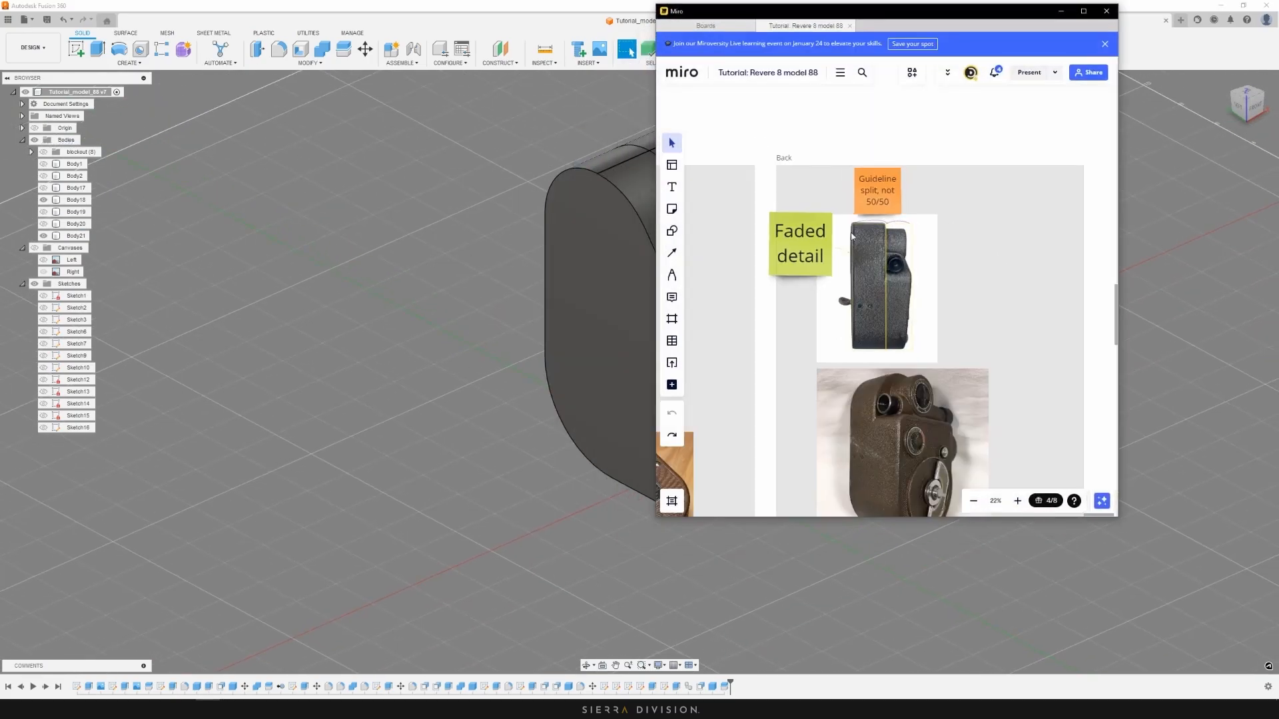
pyautogui.moveTo(788, 263); pyautogui.dragTo(1092, 170, button='middle')
pyautogui.scroll(-4, 880, 248)
pyautogui.moveTo(880, 248); pyautogui.dragTo(1092, 230, button='middle')
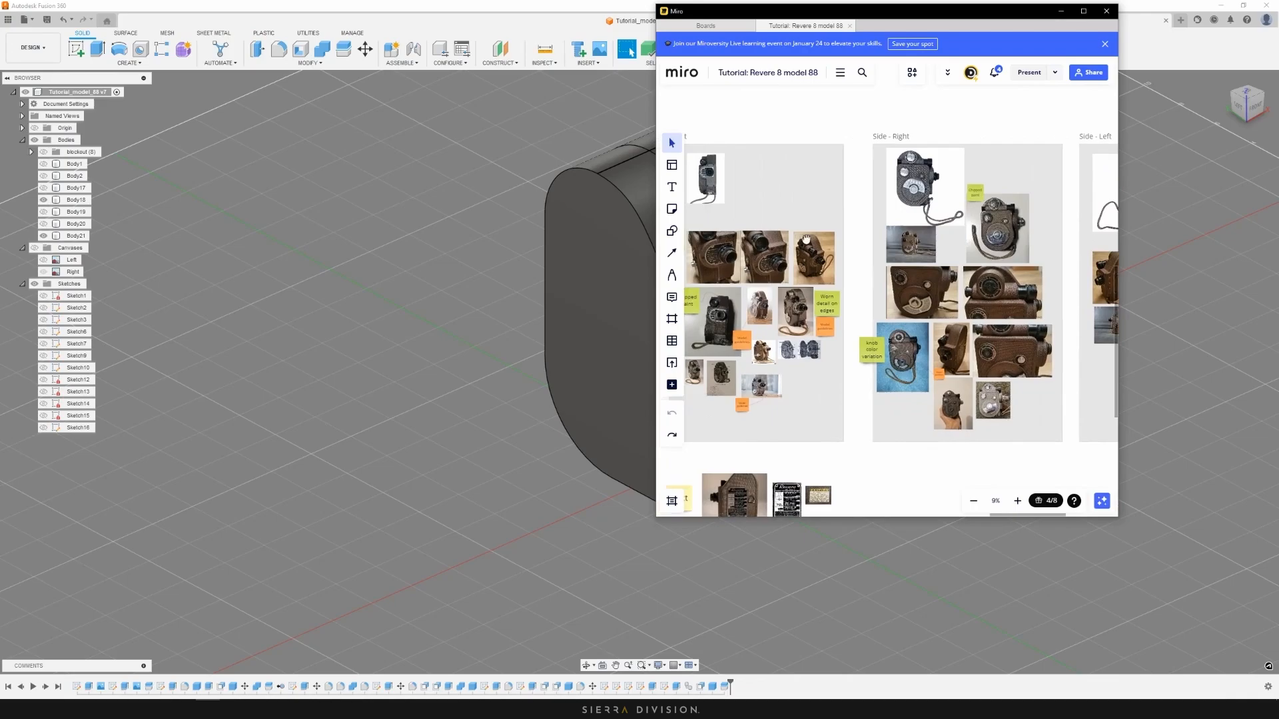
pyautogui.moveTo(753, 283); pyautogui.dragTo(876, 255, button='middle')
pyautogui.scroll(2, 876, 256)
pyautogui.scroll(8, 877, 256)
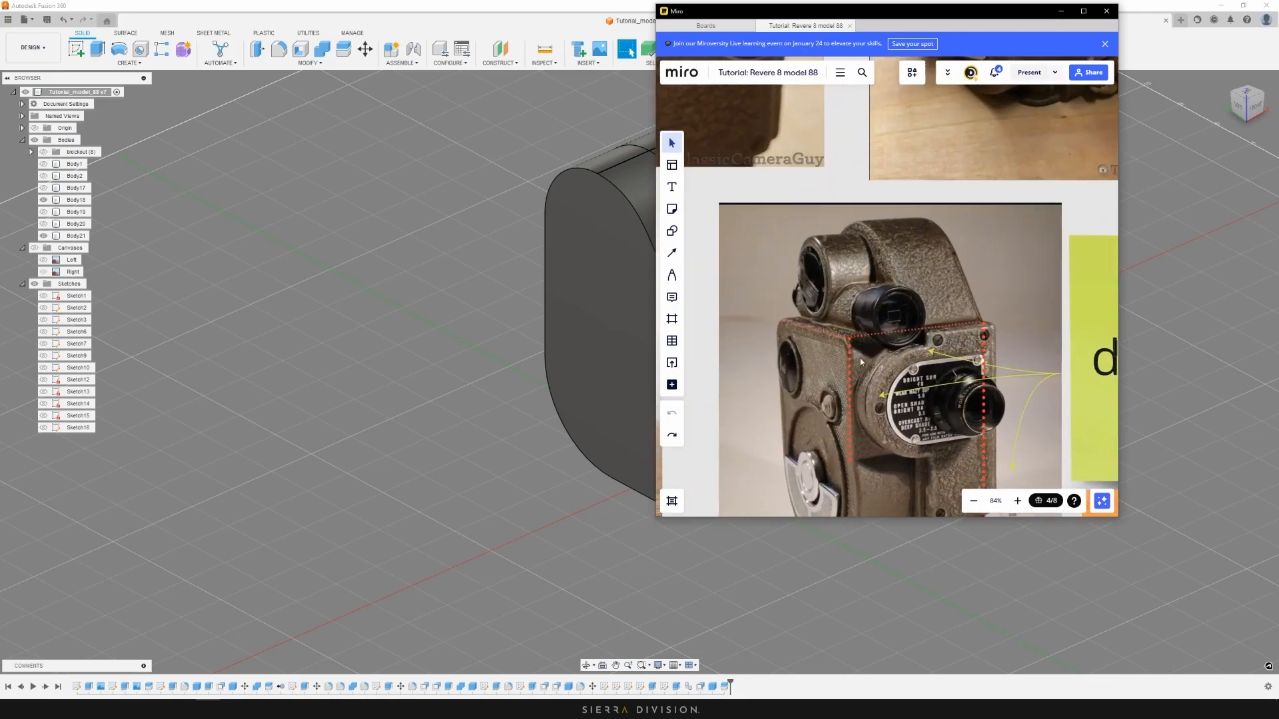
# Outline the camera's side housing on the Miro photo with the pen, and undo the outline
pyautogui.press('p')
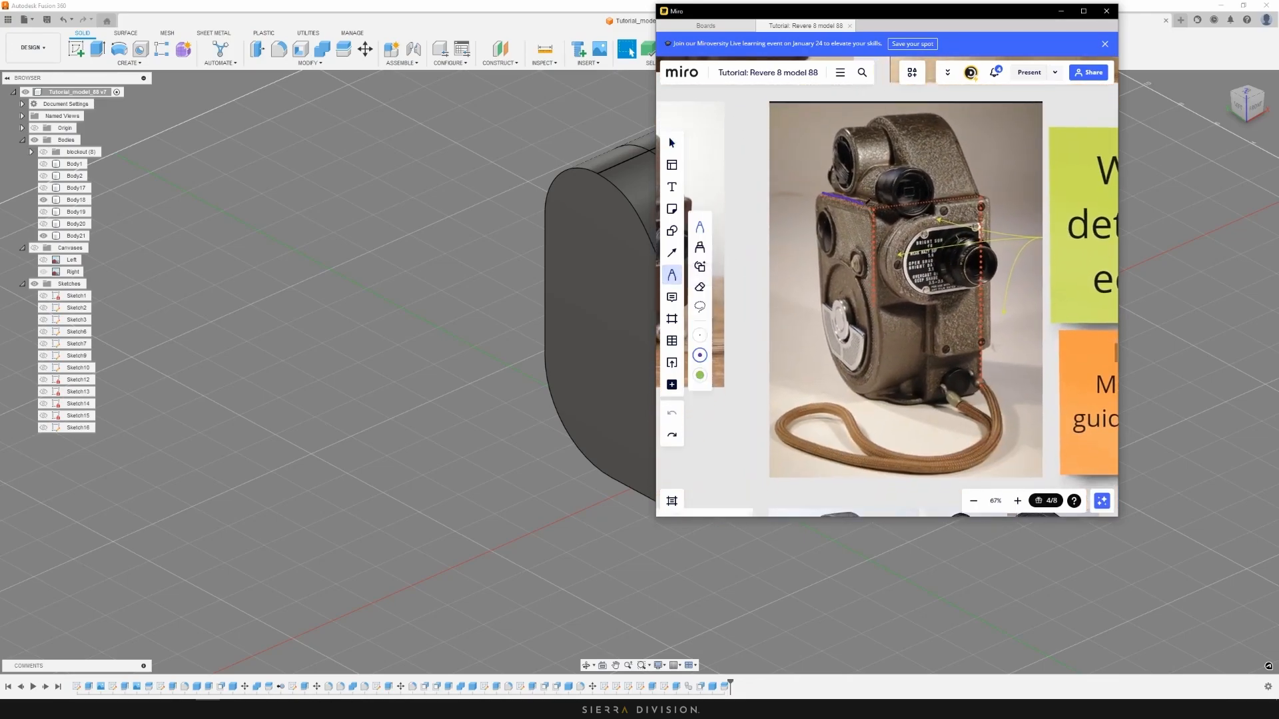
pyautogui.moveTo(866, 198)
pyautogui.mouseDown()
pyautogui.moveTo(899, 229)
pyautogui.moveTo(929, 303)
pyautogui.moveTo(923, 369)
pyautogui.moveTo(840, 363)
pyautogui.moveTo(824, 200)
pyautogui.mouseUp()
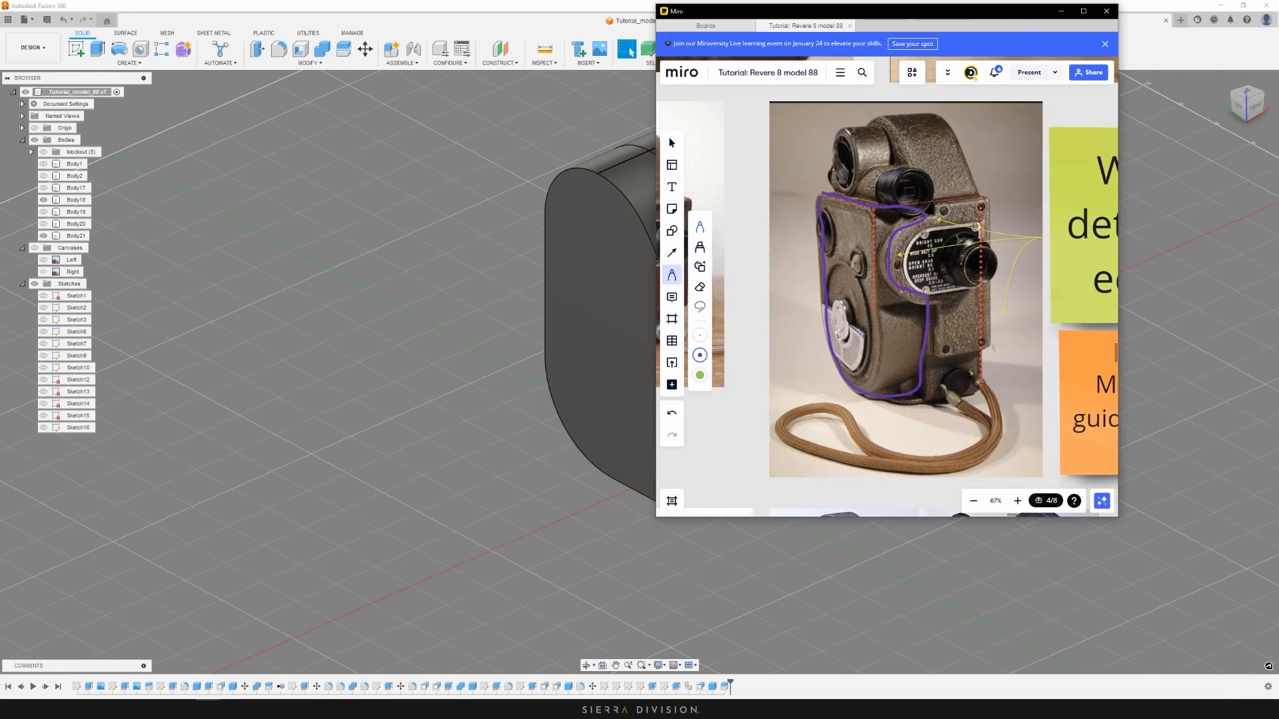
pyautogui.hotkey('ctrl', 'z')
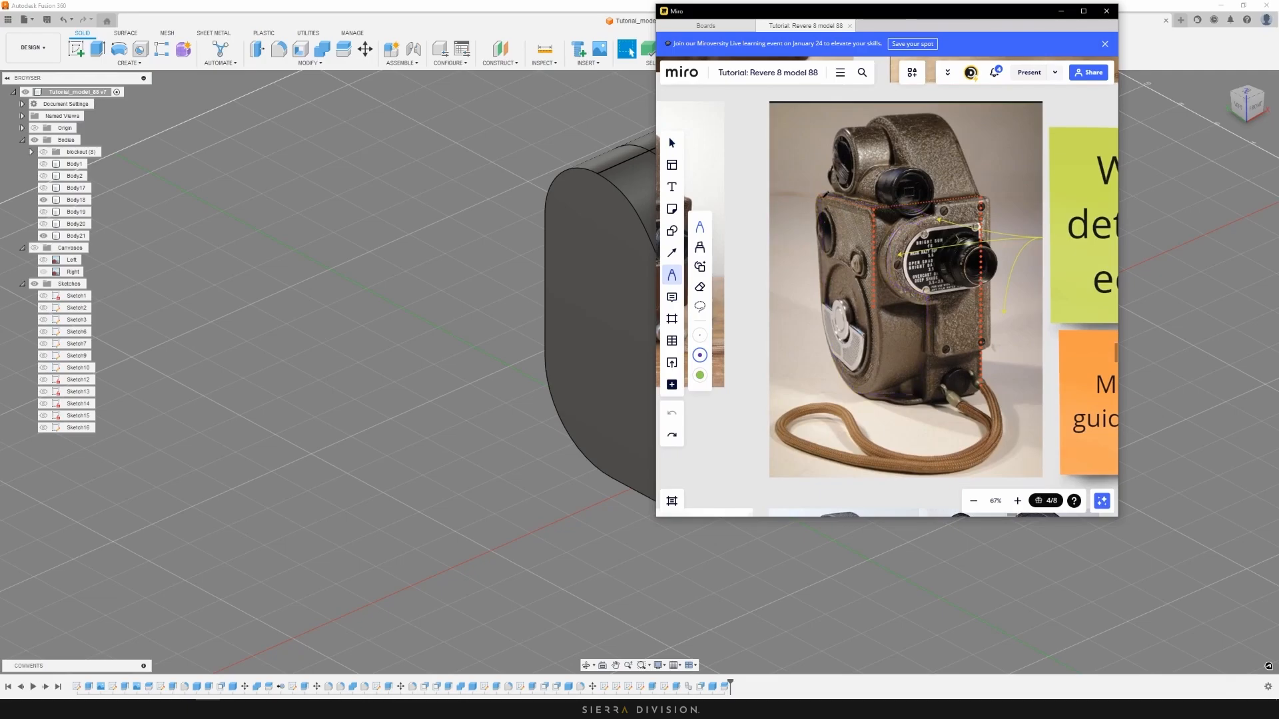
# Outline and shade the flat top plane of the lower housing on the Miro photo, and return to the model
pyautogui.moveTo(824, 195); pyautogui.dragTo(909, 178)
pyautogui.moveTo(982, 193); pyautogui.dragTo(983, 193)
pyautogui.moveTo(823, 195)
pyautogui.mouseDown()
pyautogui.moveTo(869, 208)
pyautogui.moveTo(895, 187)
pyautogui.moveTo(926, 189)
pyautogui.mouseUp()
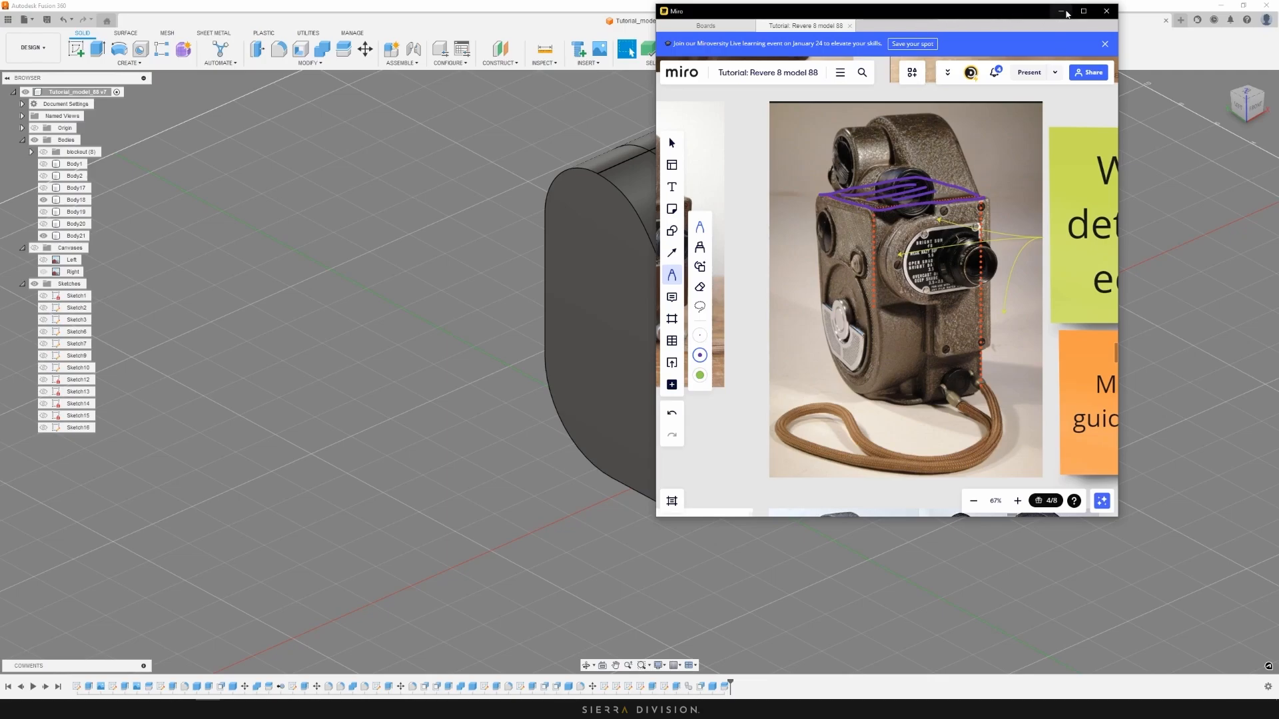
pyautogui.click(1063, 12)
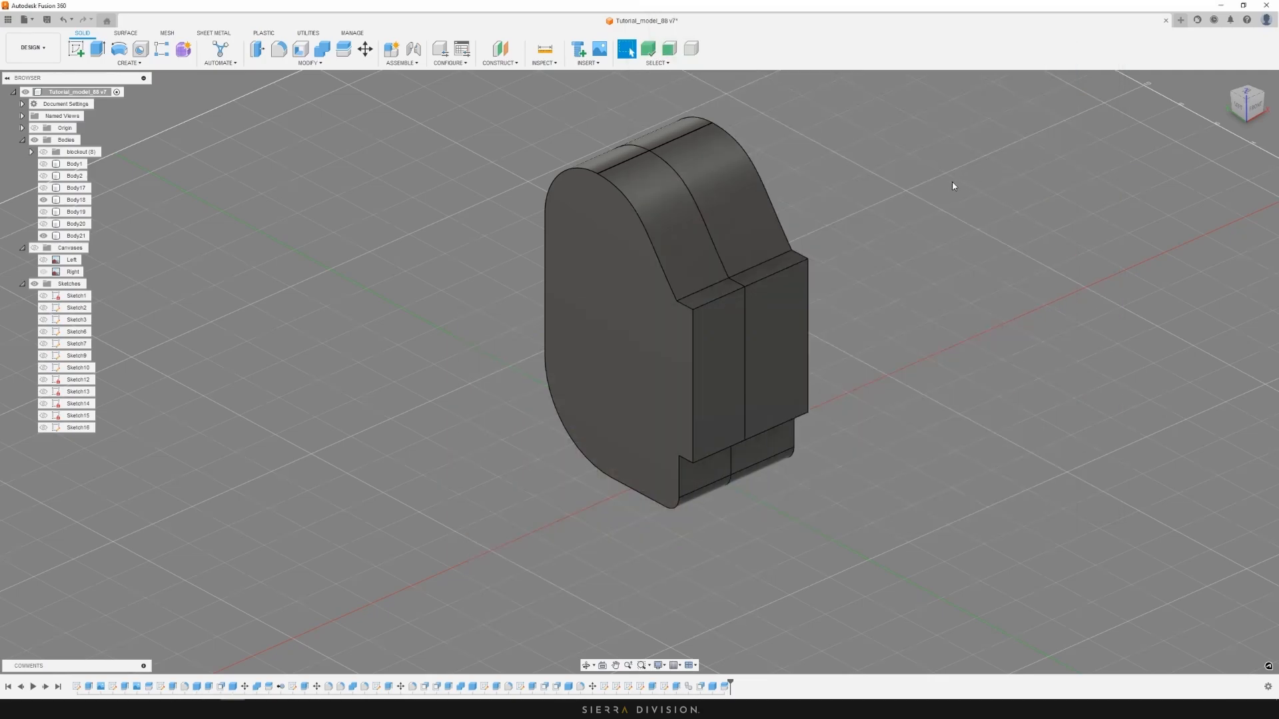
# Create a new sketch on the flat outer side face of the split camera body
pyautogui.keyDown('shift'); pyautogui.moveTo(954, 186); pyautogui.dragTo(985, 183, button='middle'); pyautogui.keyUp('shift')
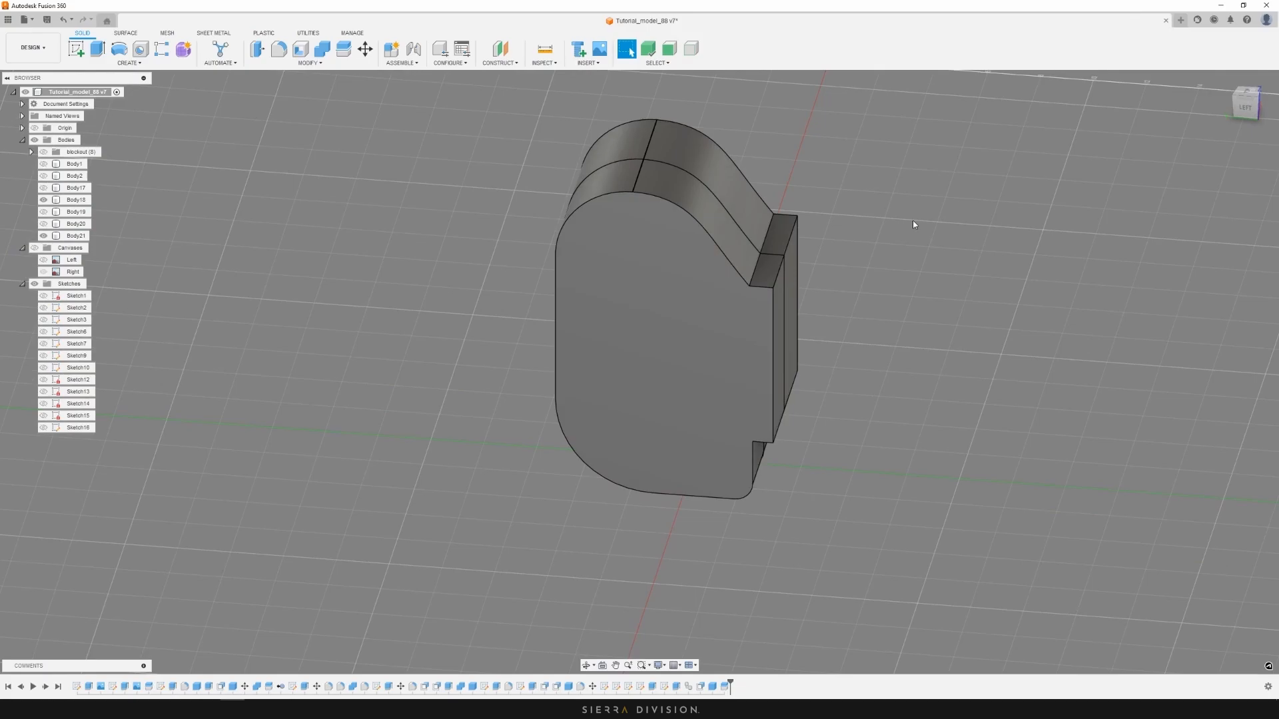
pyautogui.click(613, 314)
pyautogui.click(670, 49)
pyautogui.click(75, 49)
pyautogui.click(596, 263)
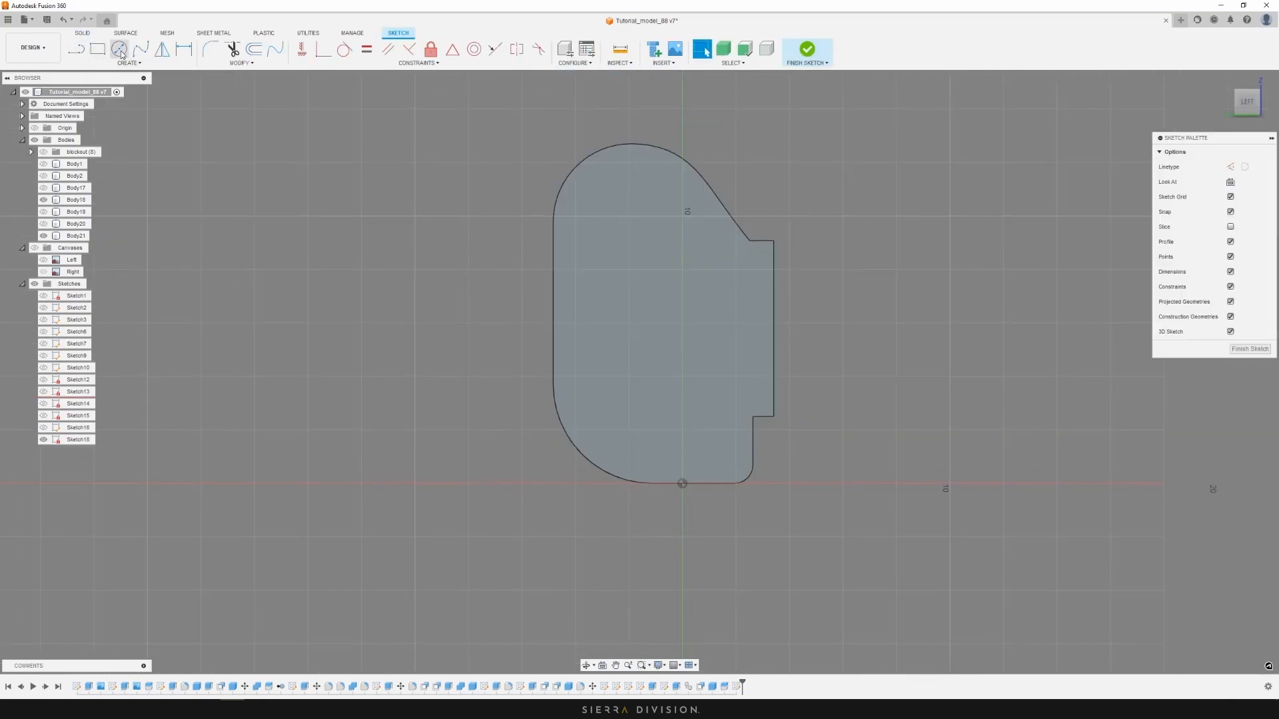
# Draw a horizontal line from the inner corner of the front step across the profile to the straight back edge
pyautogui.click(76, 50)
pyautogui.scroll(2, 773, 233)
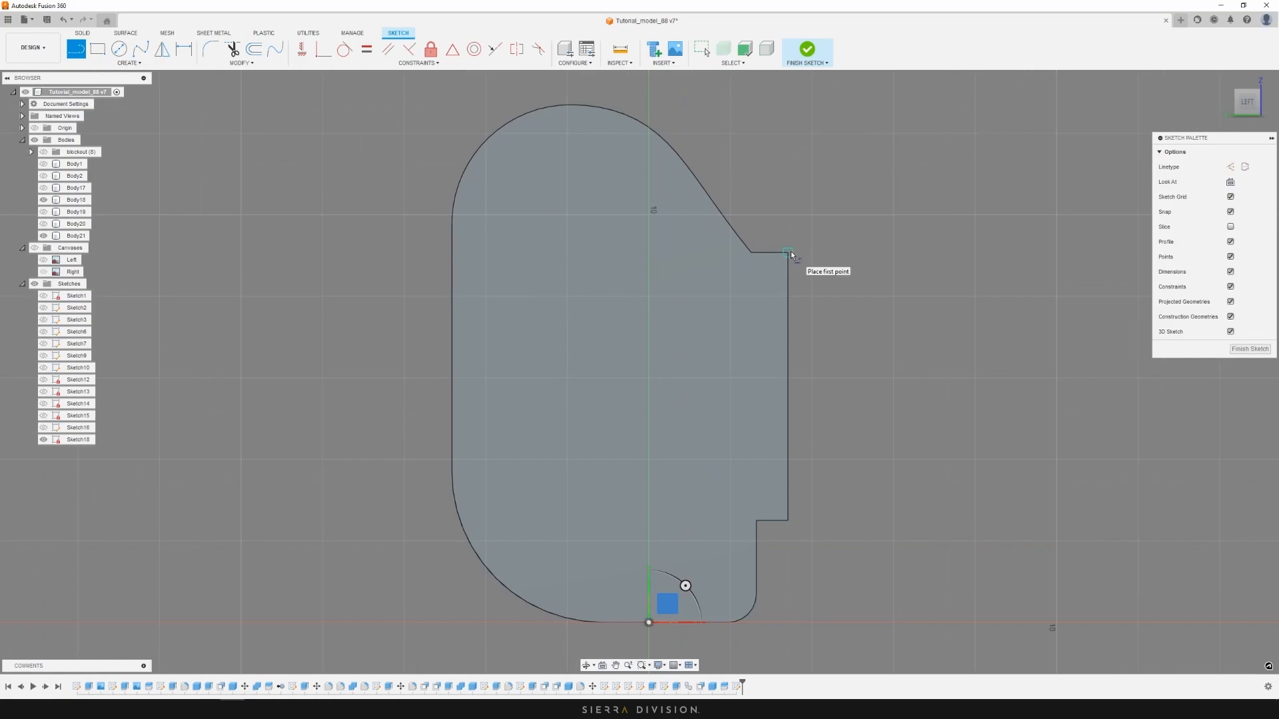
pyautogui.click(750, 252)
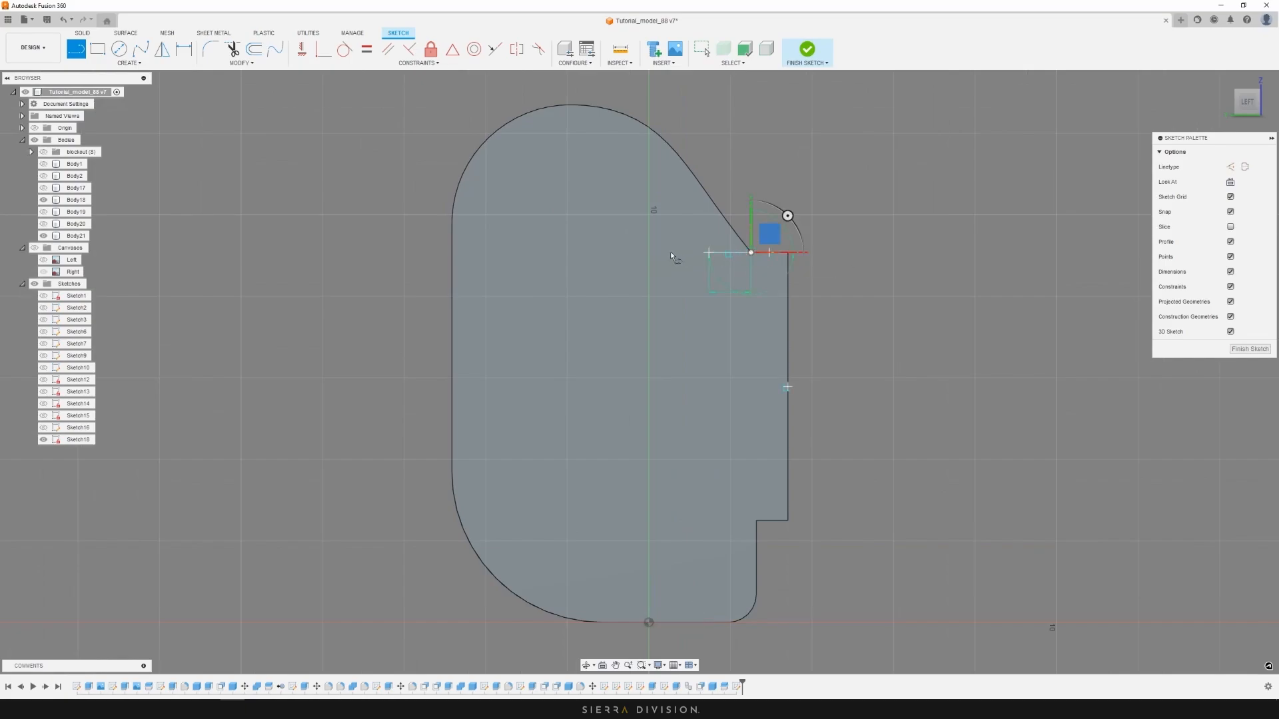
pyautogui.click(453, 254)
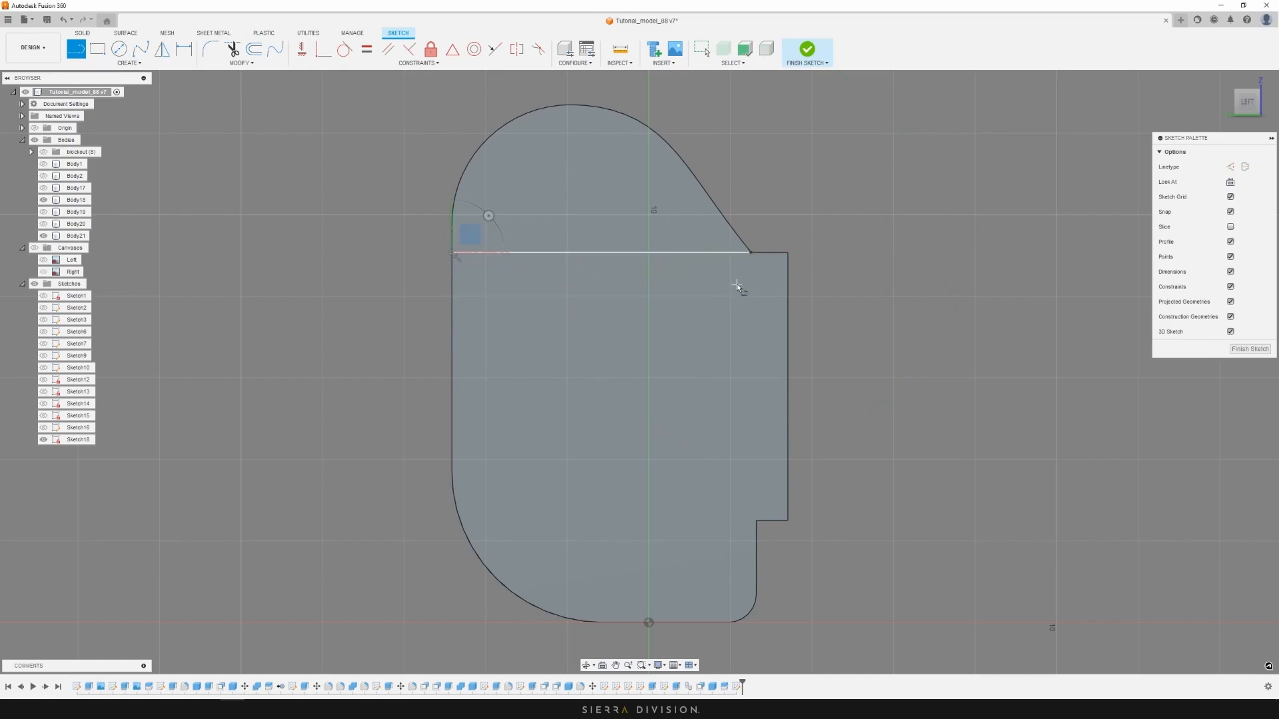
pyautogui.moveTo(891, 301); pyautogui.dragTo(895, 271, button='middle')
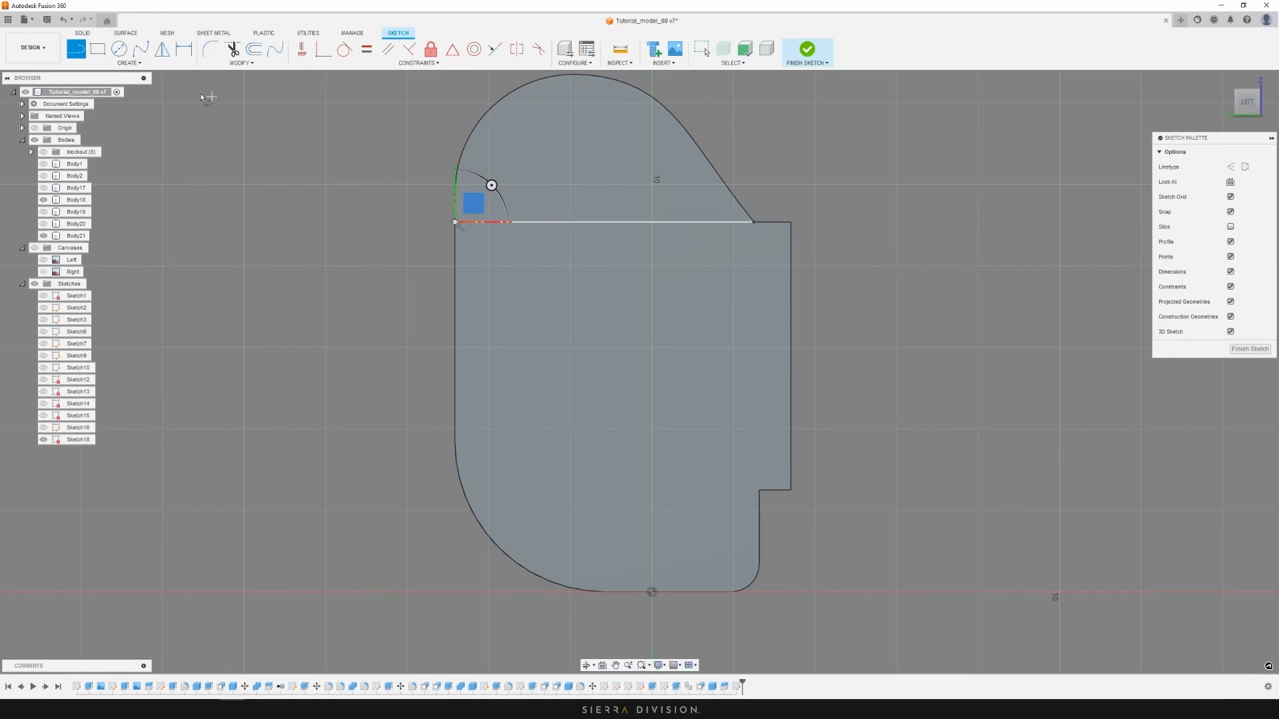
# Mark the round dial housing on the Miro camera photo, return to the sketch and show the reference canvases
pyautogui.click(119, 49)
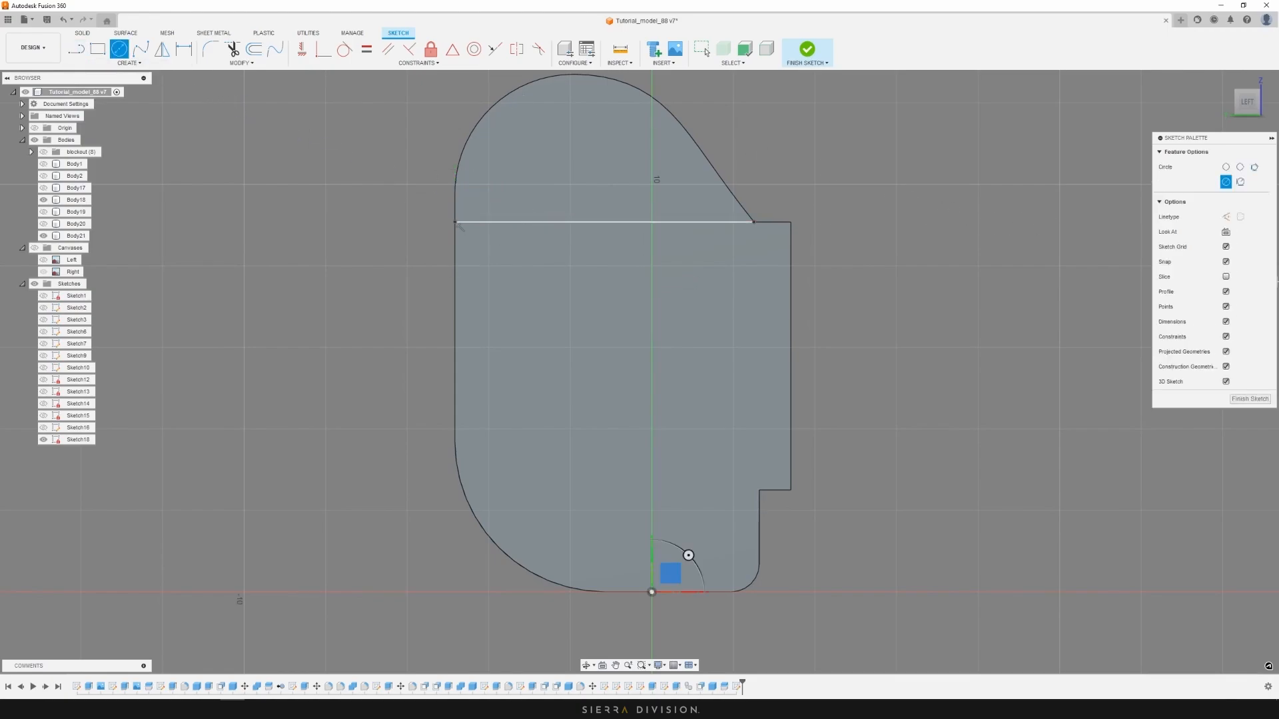
pyautogui.hotkey('alt', 'Tab')
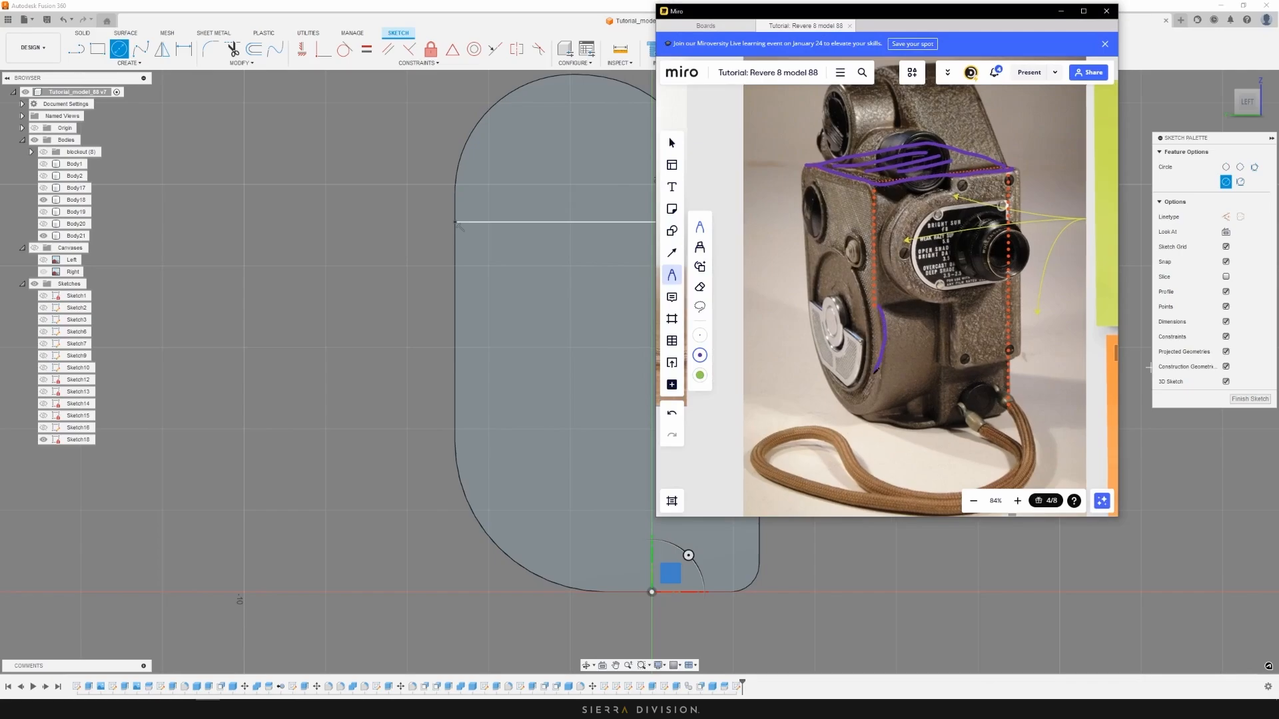
pyautogui.click(1061, 11)
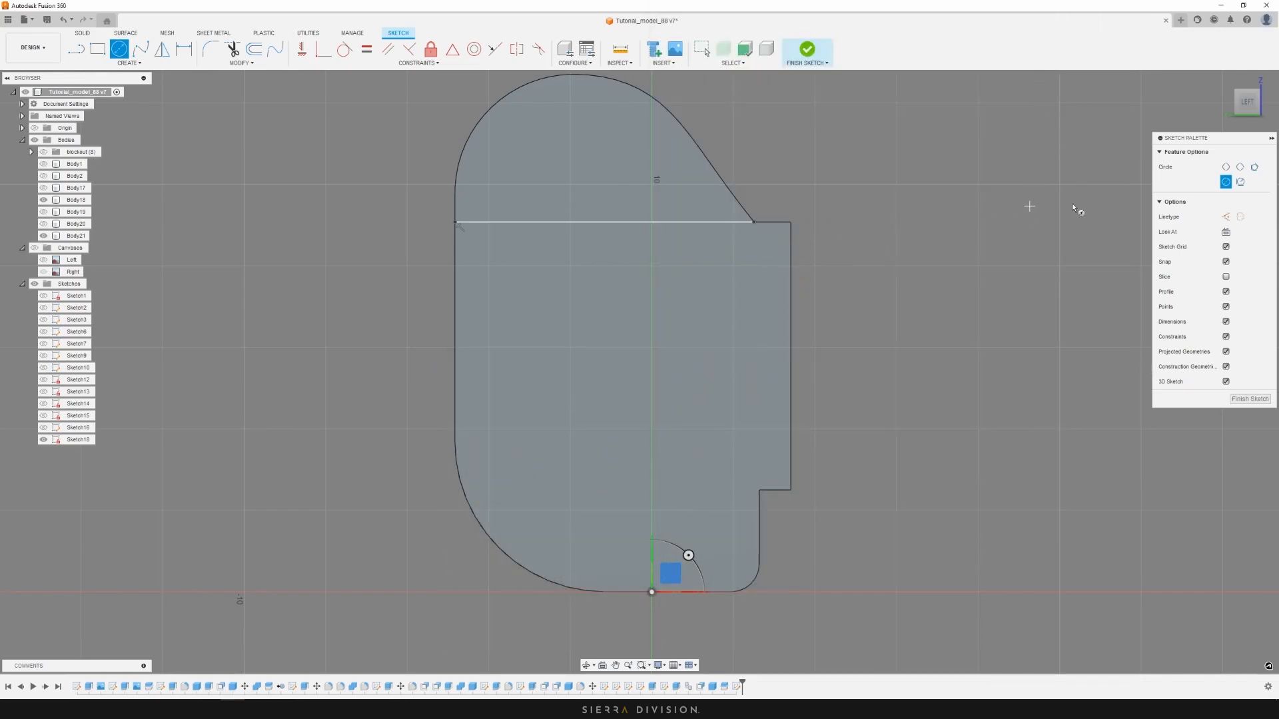
pyautogui.click(1226, 167)
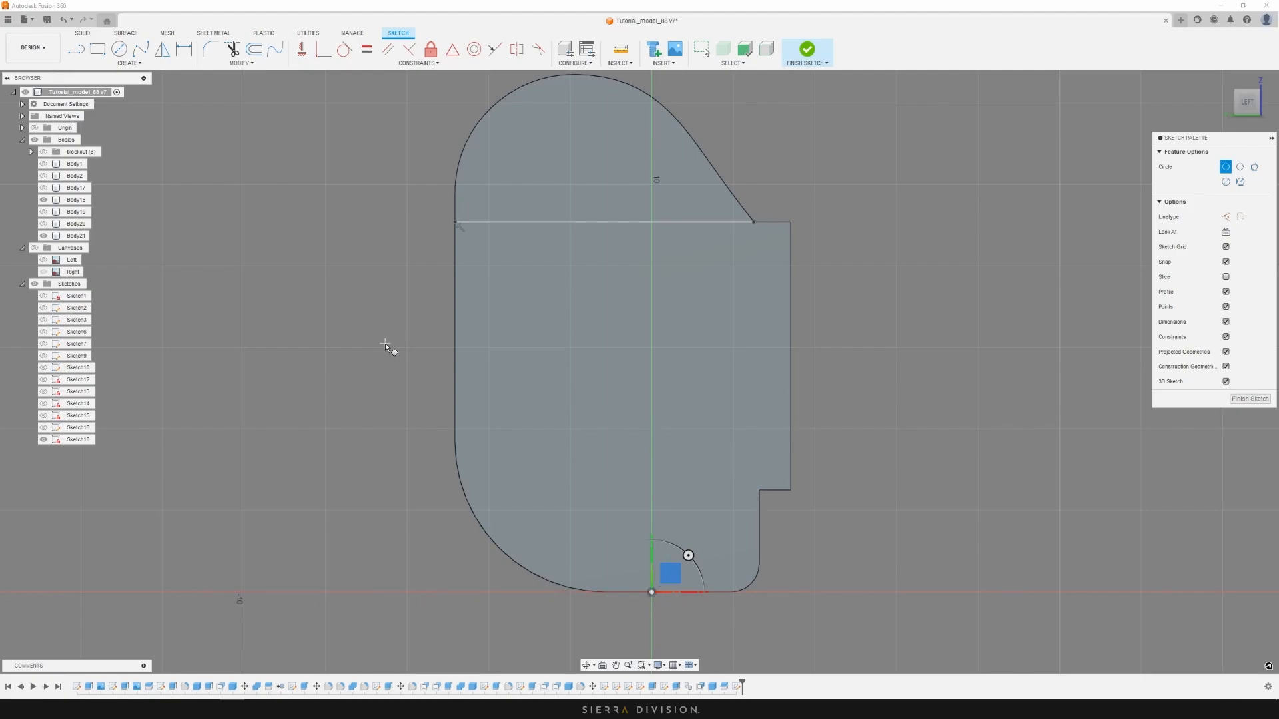
pyautogui.click(33, 247)
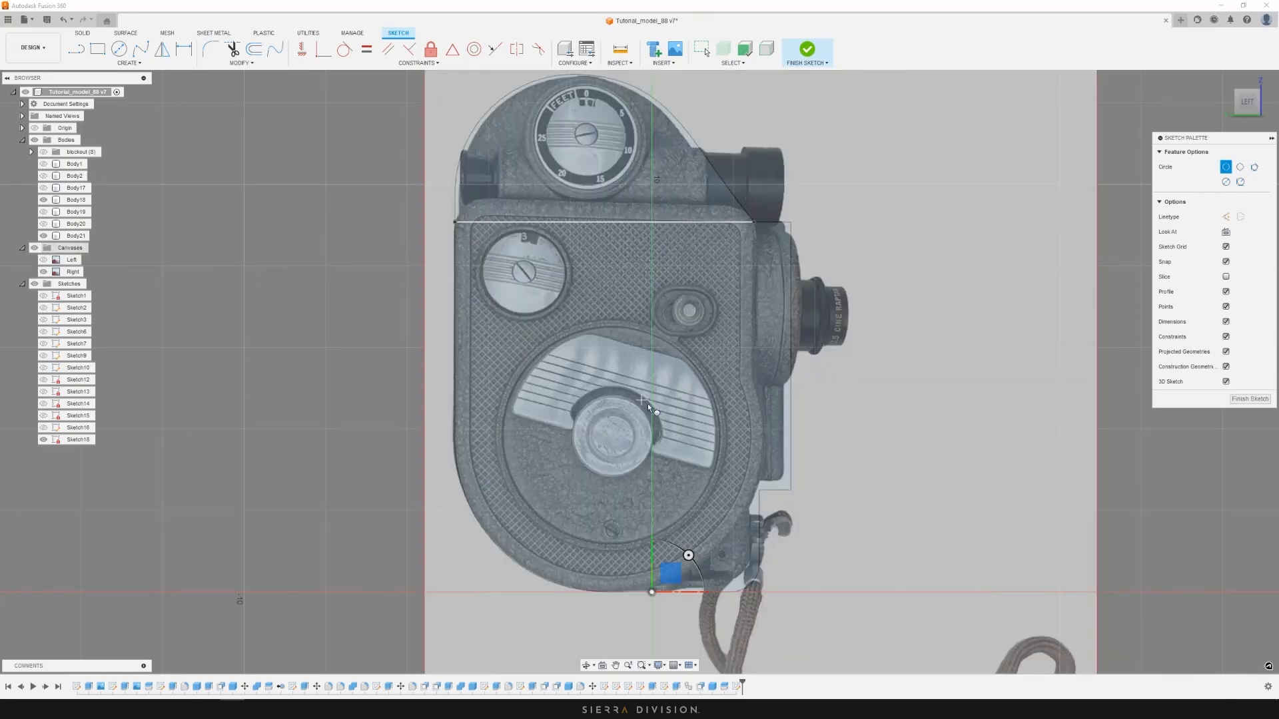
# Draw a two-point circle about 7.7 cm in diameter from the profile's bottom edge upward, matching the housing's rounded bottom in the reference photo
pyautogui.scroll(4, 610, 591)
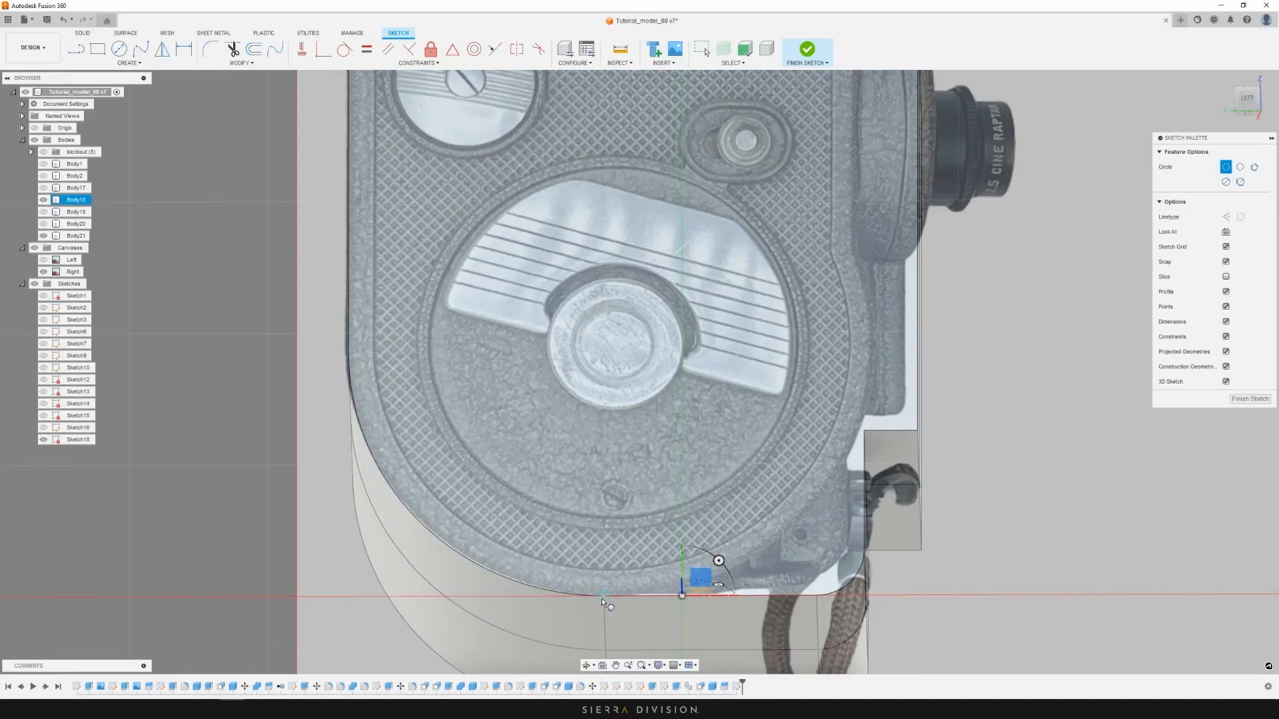
pyautogui.click(605, 597)
pyautogui.scroll(-1, 666, 446)
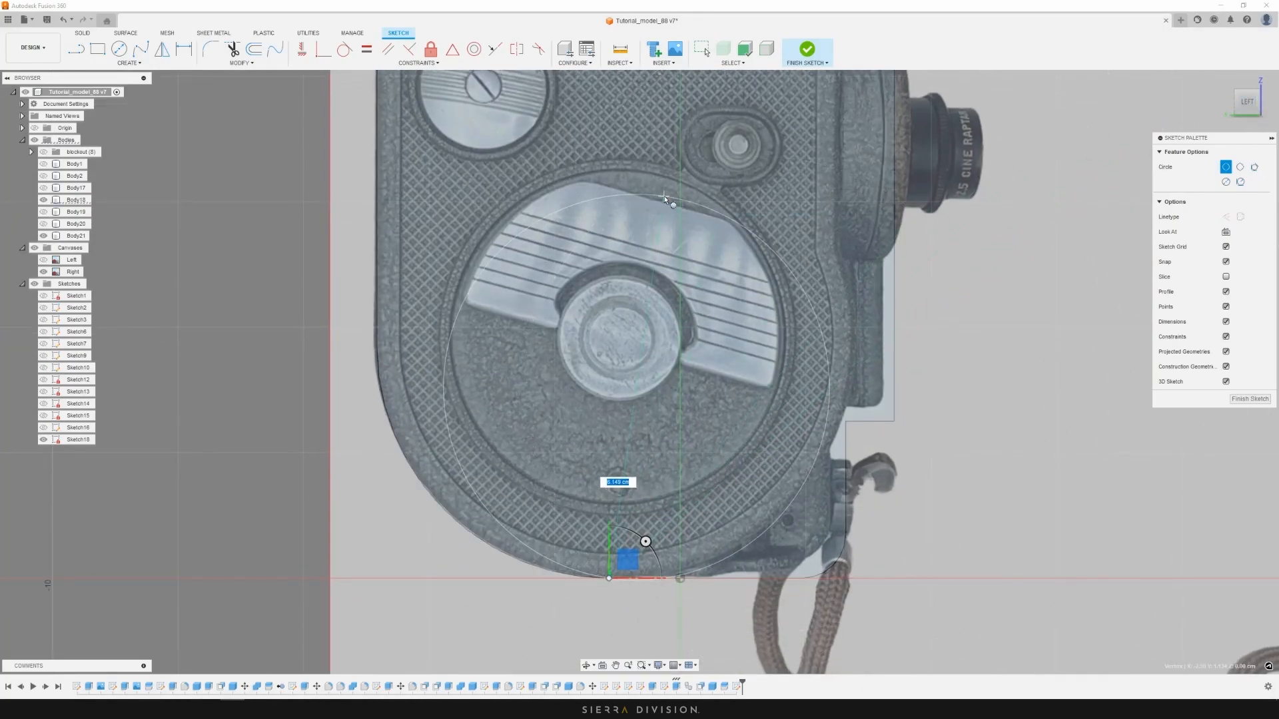
pyautogui.scroll(-1, 642, 163)
pyautogui.scroll(2, 650, 170)
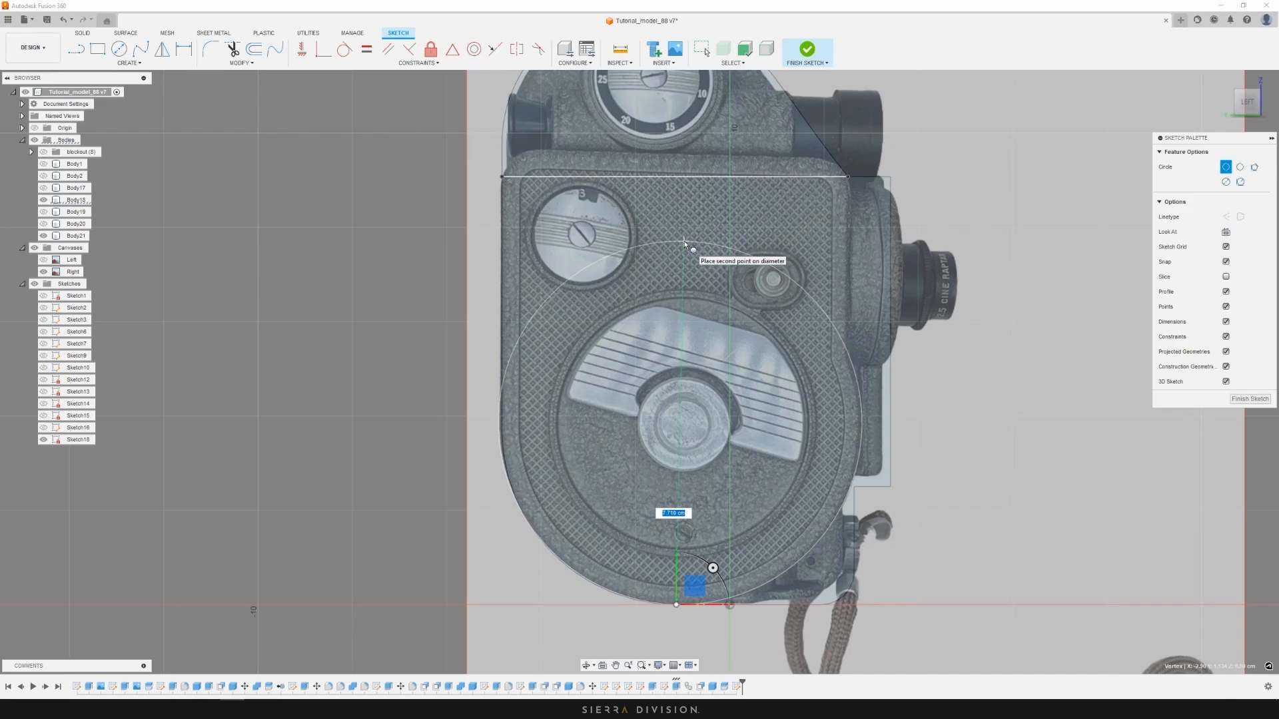
pyautogui.click(686, 244)
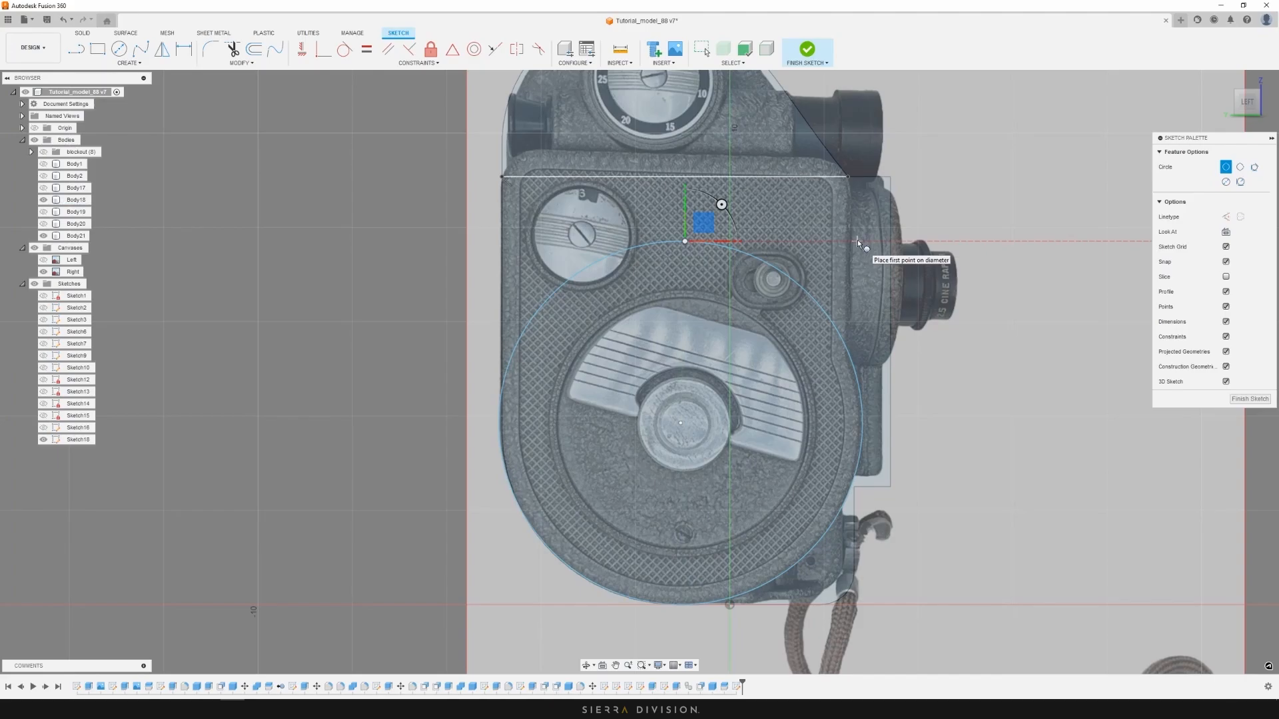
pyautogui.keyDown('shift'); pyautogui.moveTo(878, 281); pyautogui.dragTo(847, 323, button='middle'); pyautogui.keyUp('shift')
pyautogui.click(1244, 104)
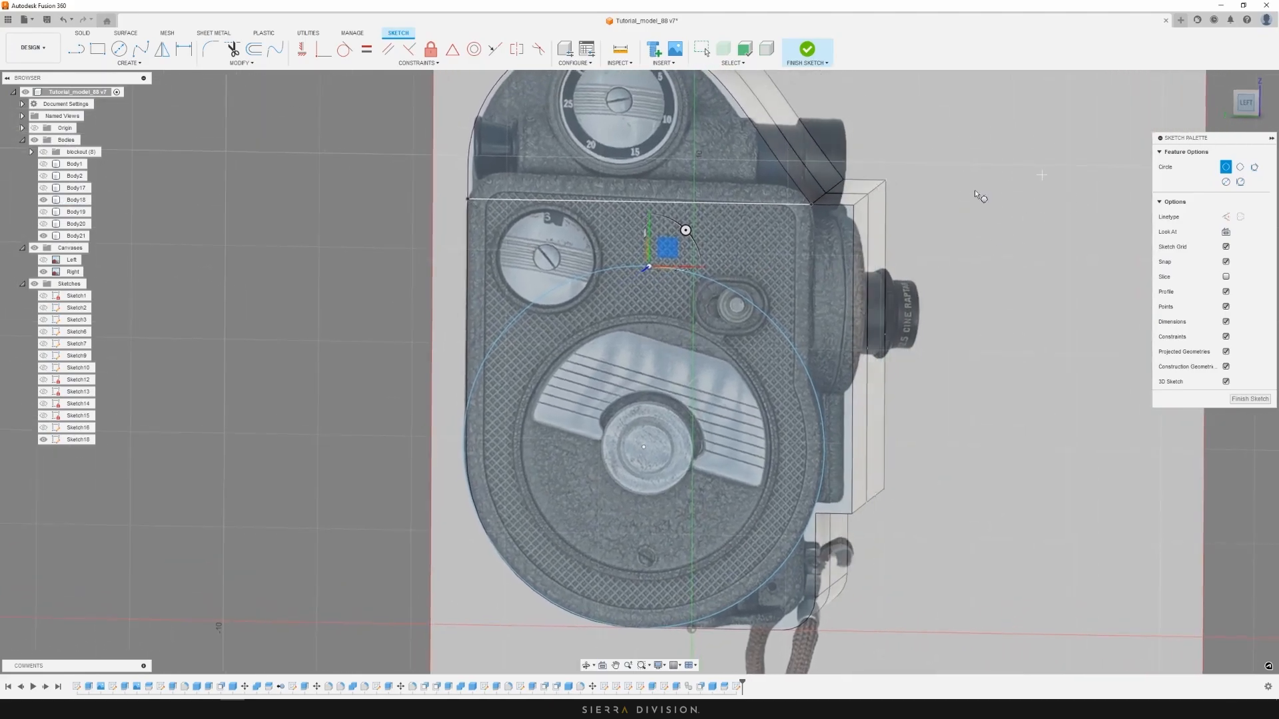
pyautogui.press('Escape')
# Draw a vertical line from the front end of the horizontal line down to the circle, and finish the sketch
pyautogui.press('l')
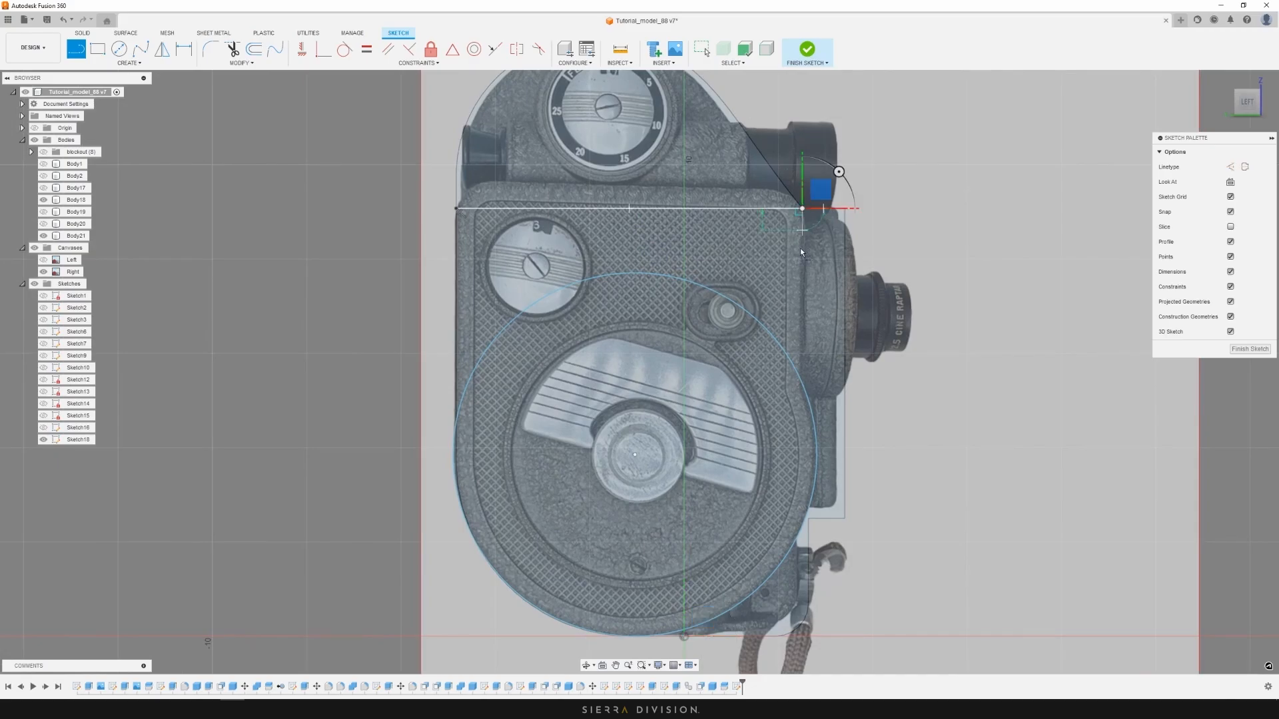
pyautogui.click(803, 384)
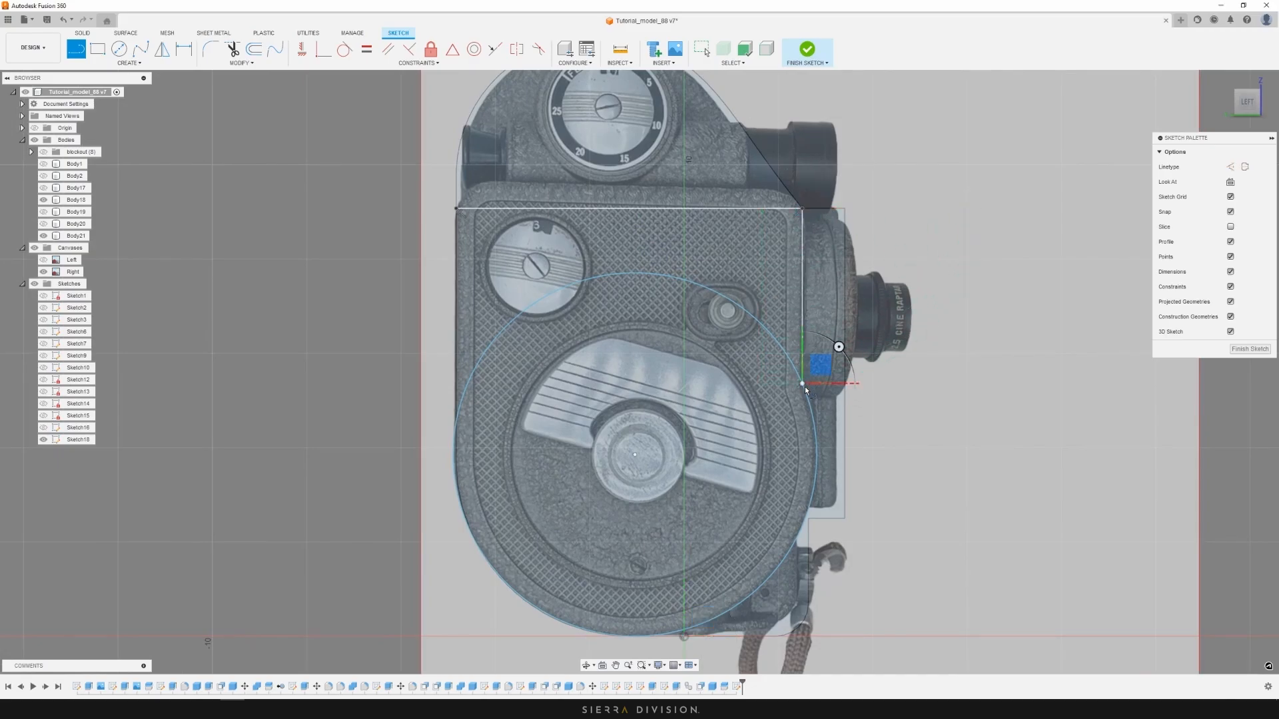
pyautogui.click(1240, 349)
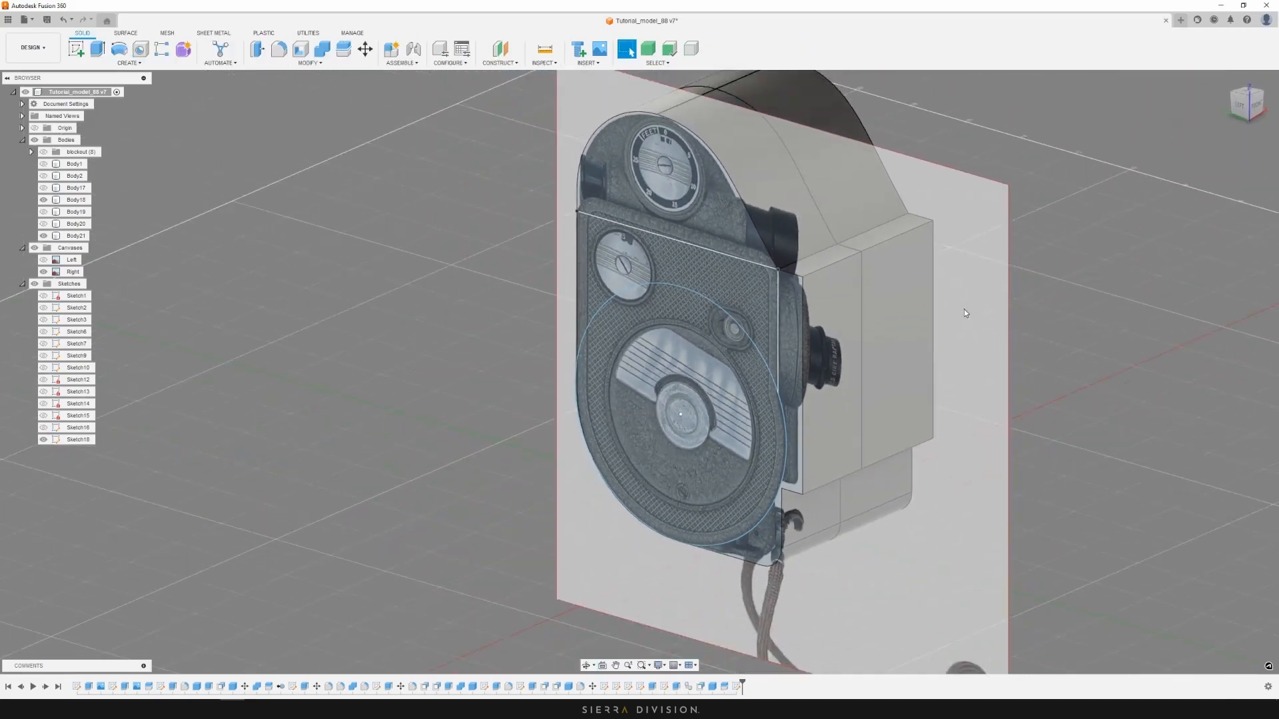
pyautogui.click(829, 263)
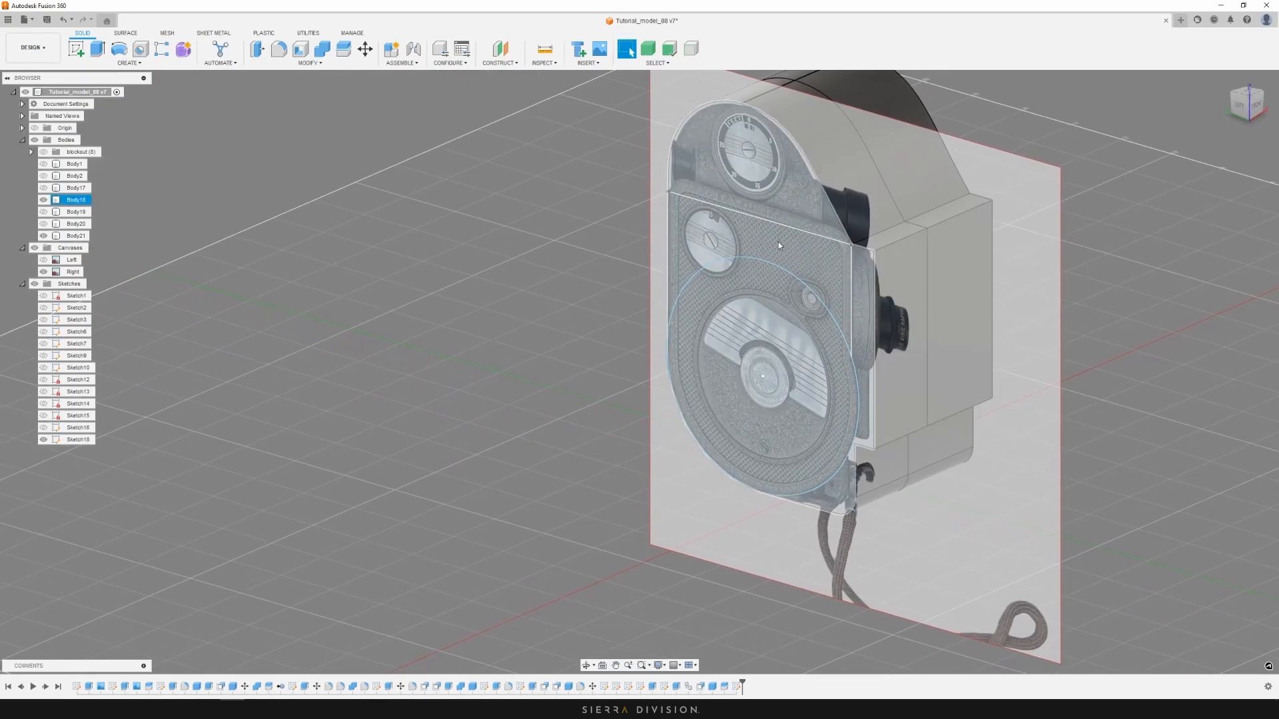
pyautogui.press('e')
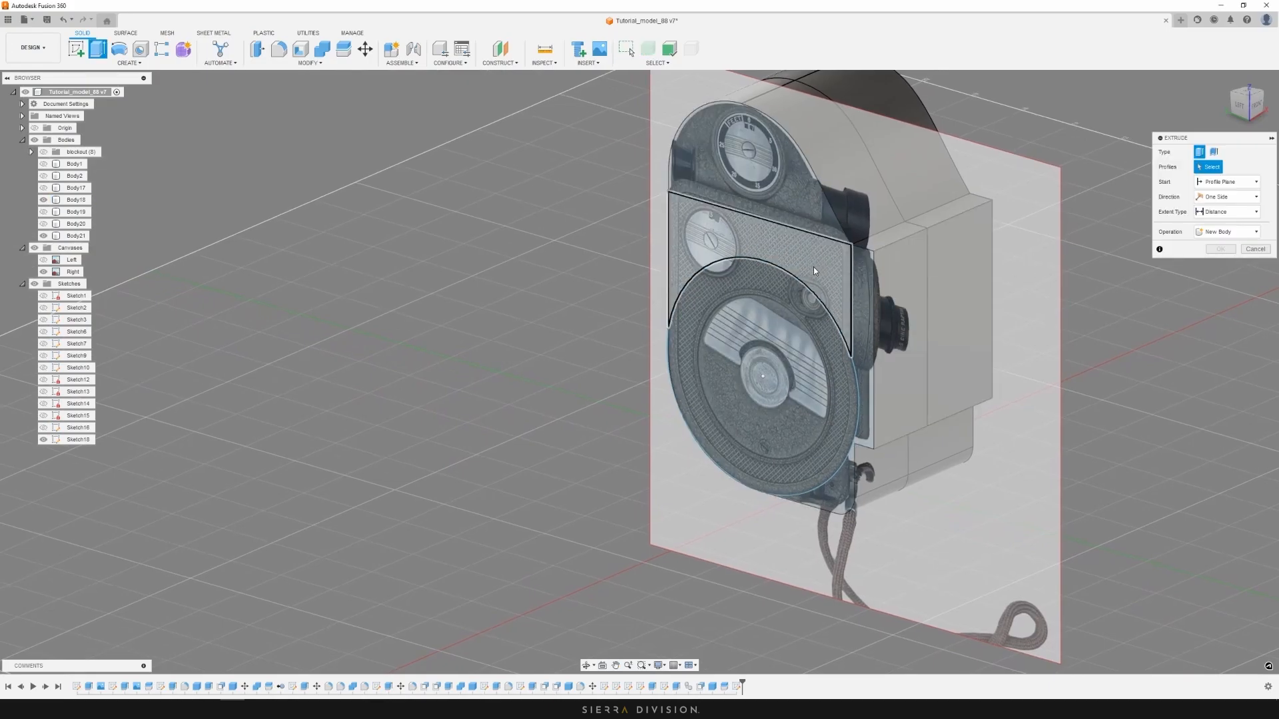
pyautogui.click(793, 290)
pyautogui.click(805, 275)
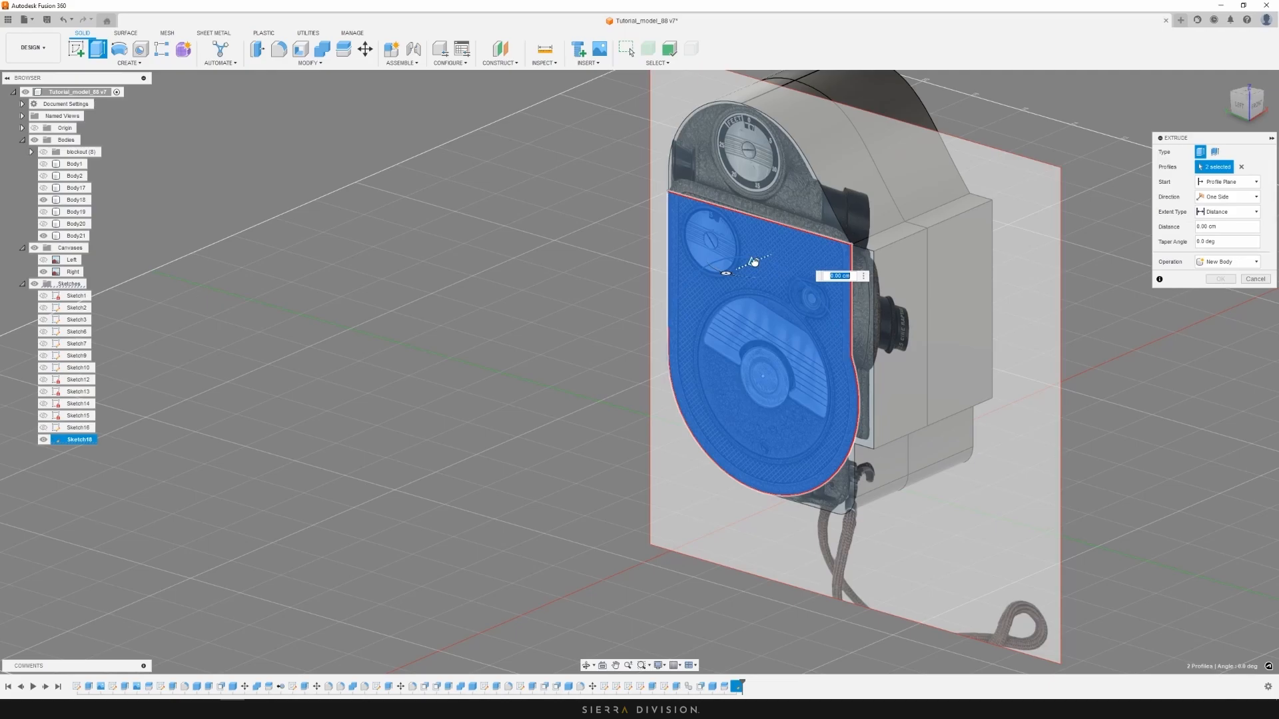
pyautogui.moveTo(753, 262); pyautogui.dragTo(768, 260)
pyautogui.click(1240, 167)
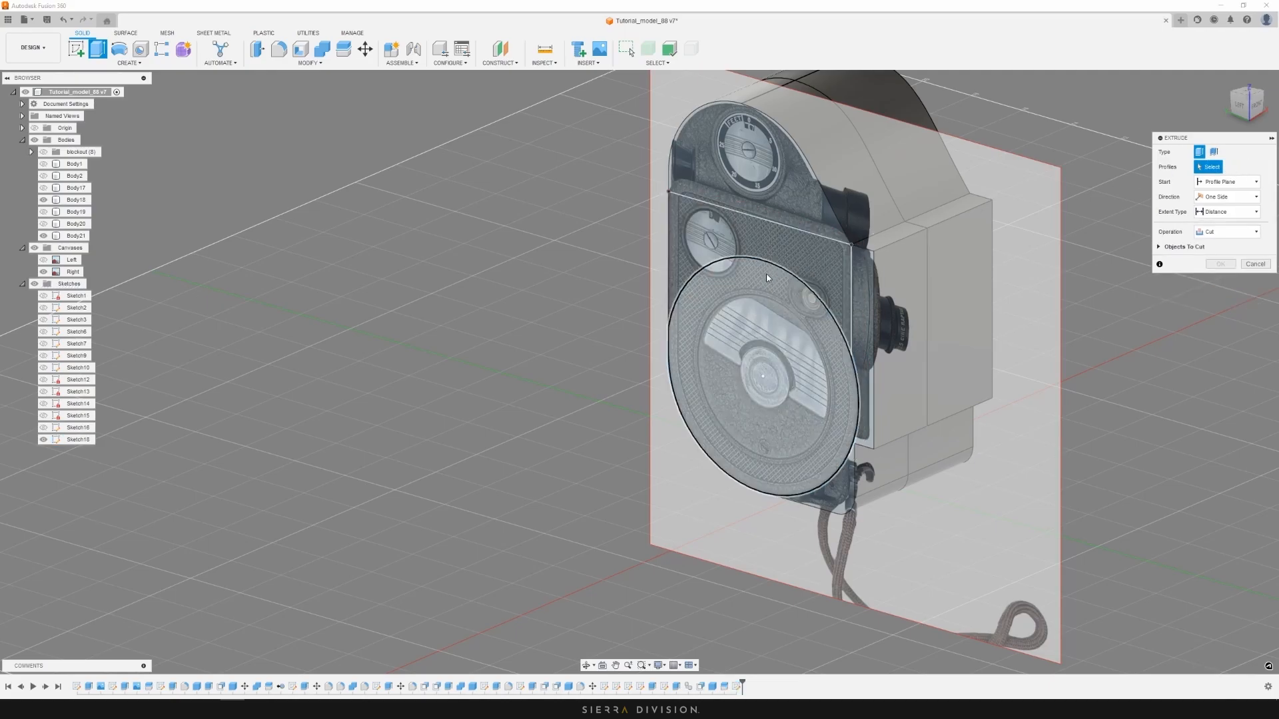
pyautogui.scroll(3, 757, 264)
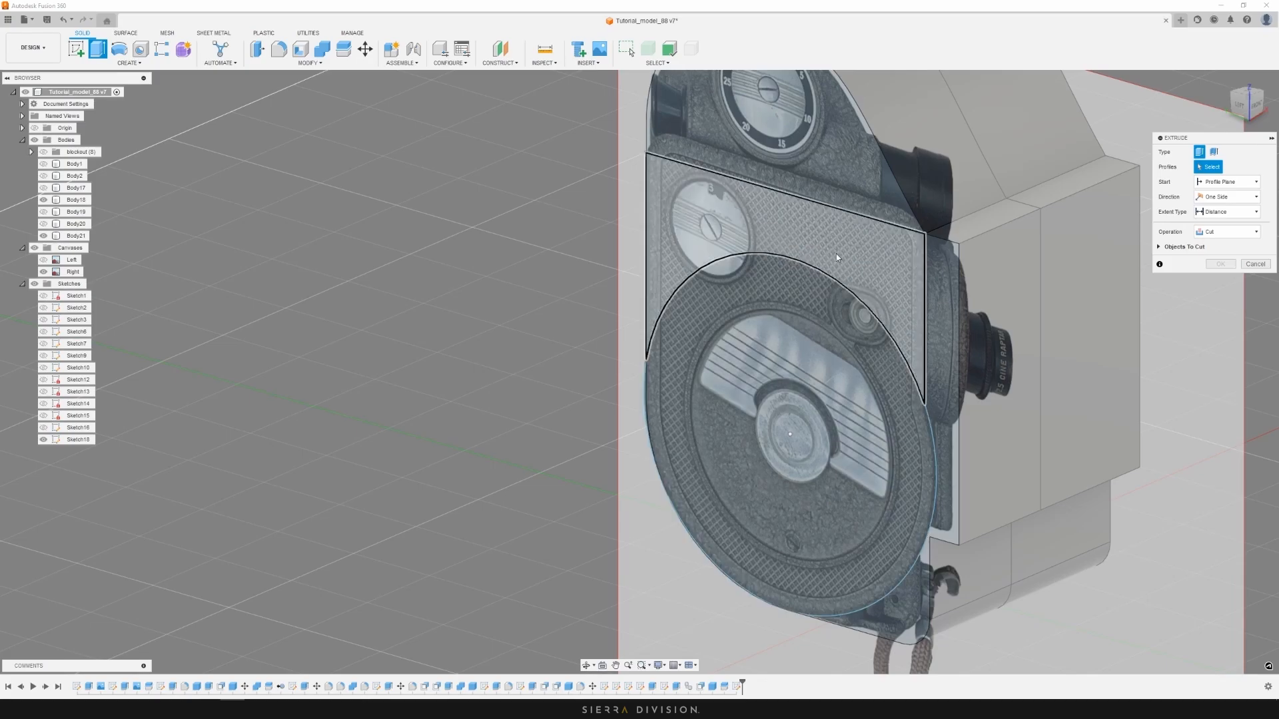
pyautogui.click(842, 250)
pyautogui.click(806, 290)
pyautogui.scroll(-5, 808, 293)
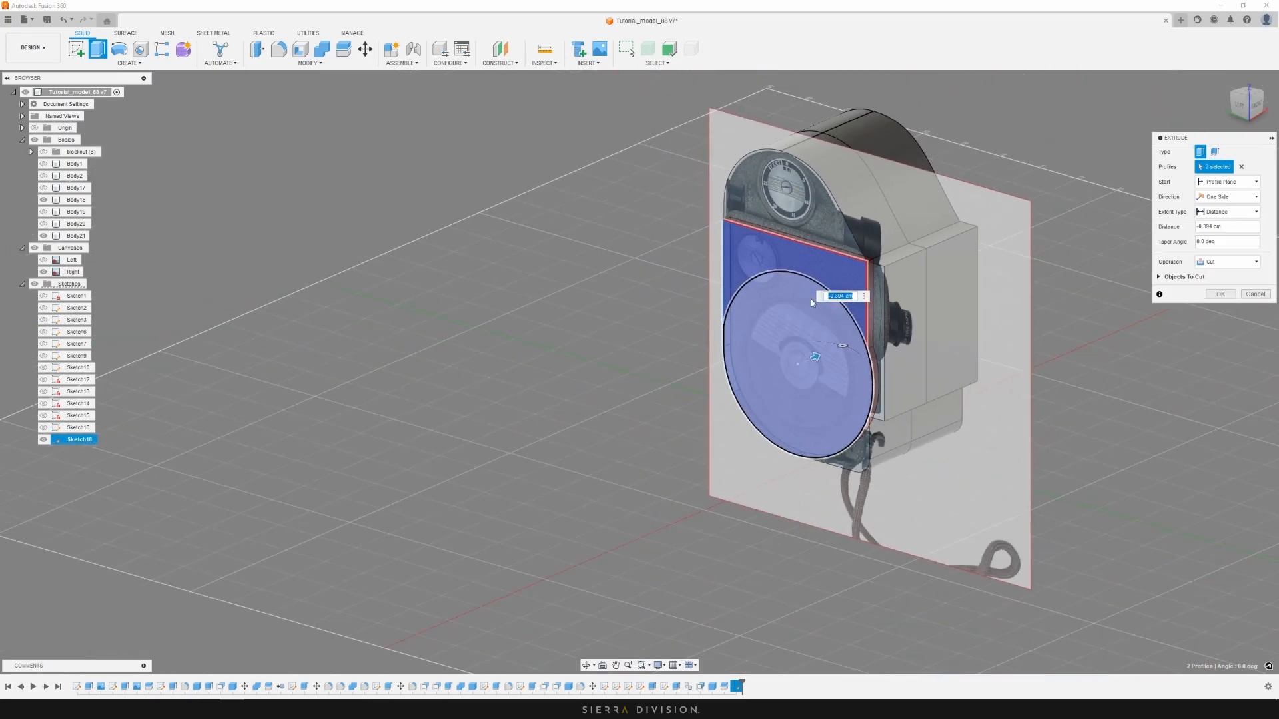
pyautogui.moveTo(816, 354); pyautogui.dragTo(831, 350)
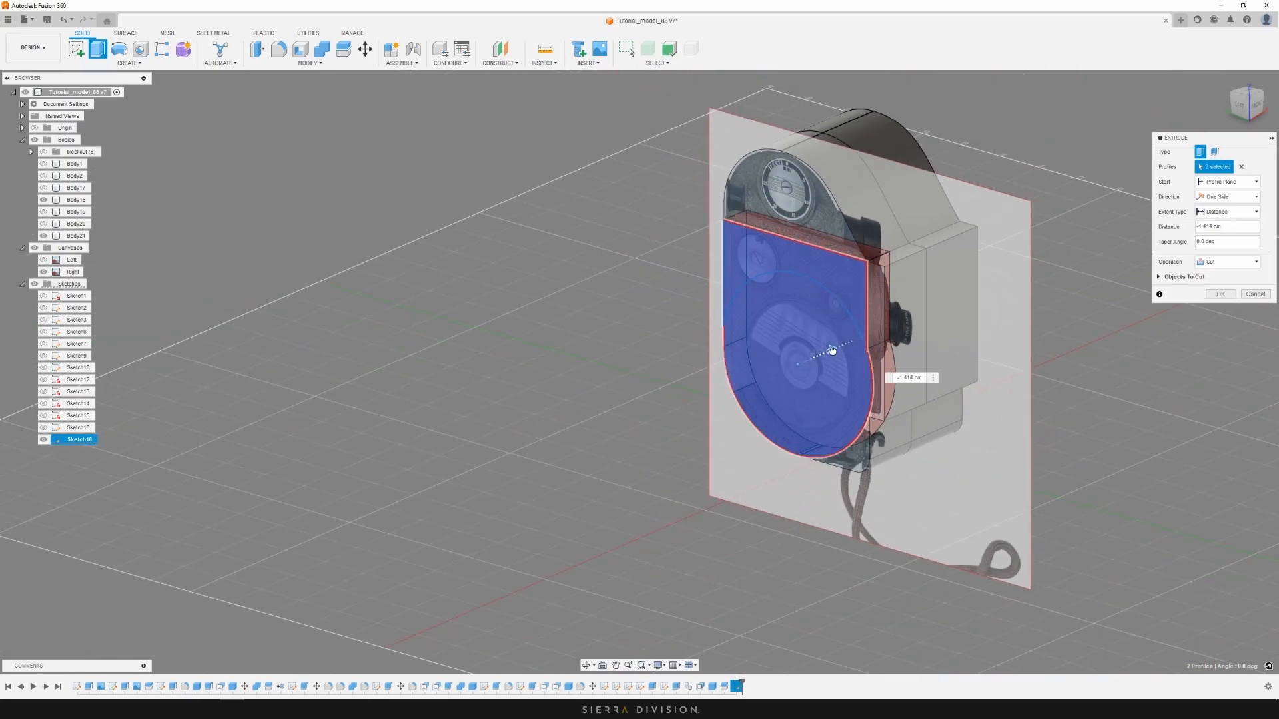
pyautogui.click(1256, 294)
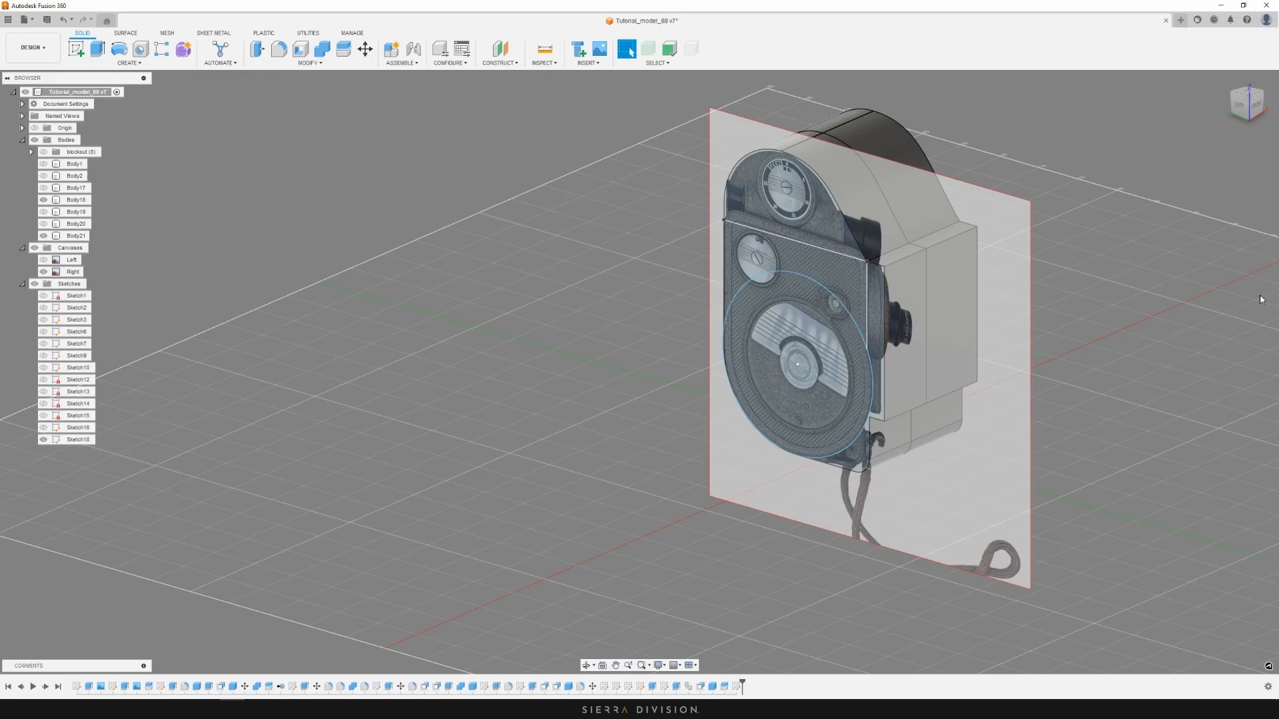
# Hide the reference canvases and the outer half of the split camera body
pyautogui.click(758, 164)
pyautogui.keyDown('shift'); pyautogui.moveTo(727, 159); pyautogui.dragTo(690, 130, button='middle'); pyautogui.keyUp('shift')
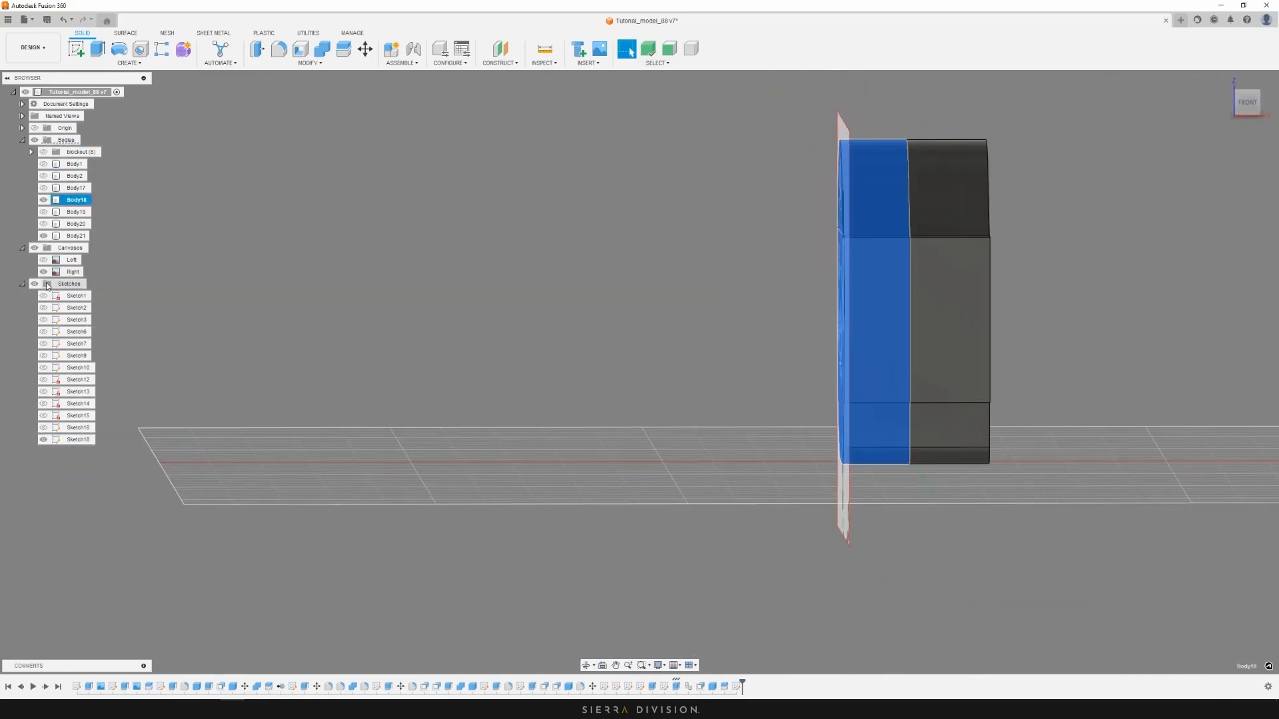
pyautogui.click(36, 247)
pyautogui.keyDown('shift'); pyautogui.moveTo(407, 190); pyautogui.dragTo(431, 214, button='middle'); pyautogui.keyUp('shift')
pyautogui.press('v')
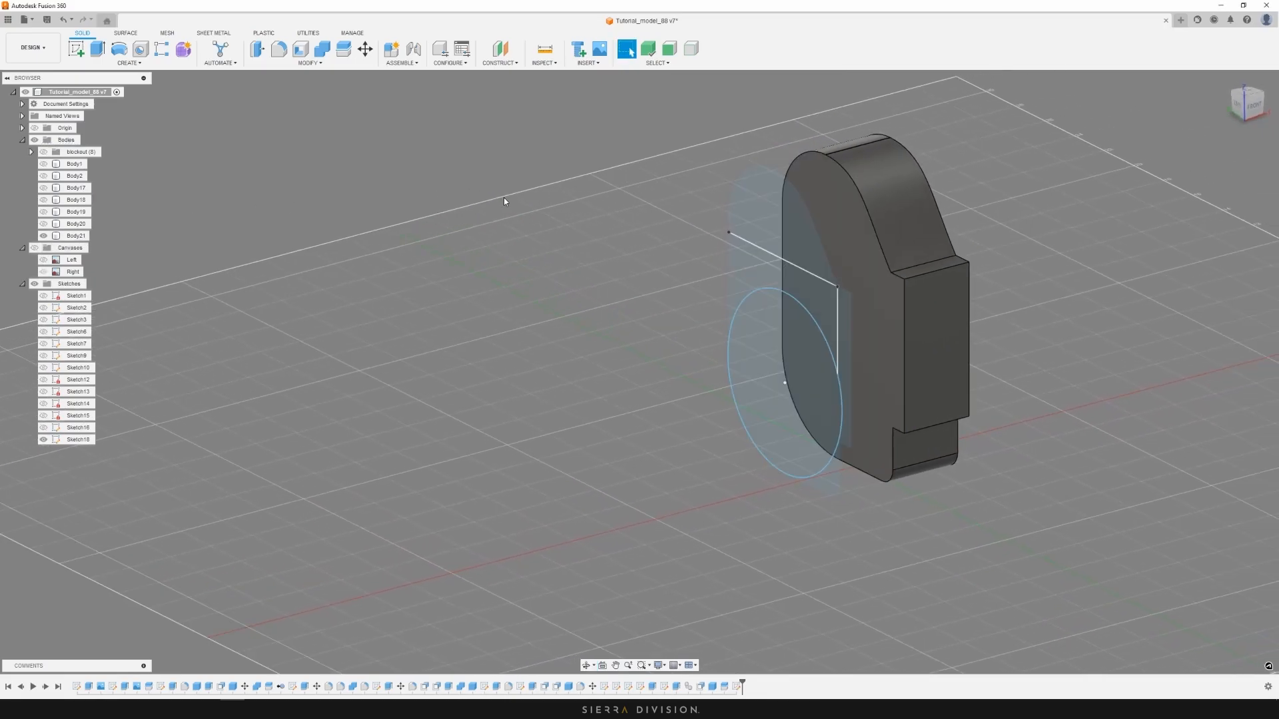
# Extrude the circle and the flat-topped profile above it by -2.619 cm to the remaining body's side face, as a new body
pyautogui.keyDown('shift'); pyautogui.moveTo(563, 234); pyautogui.dragTo(715, 238, button='middle'); pyautogui.keyUp('shift')
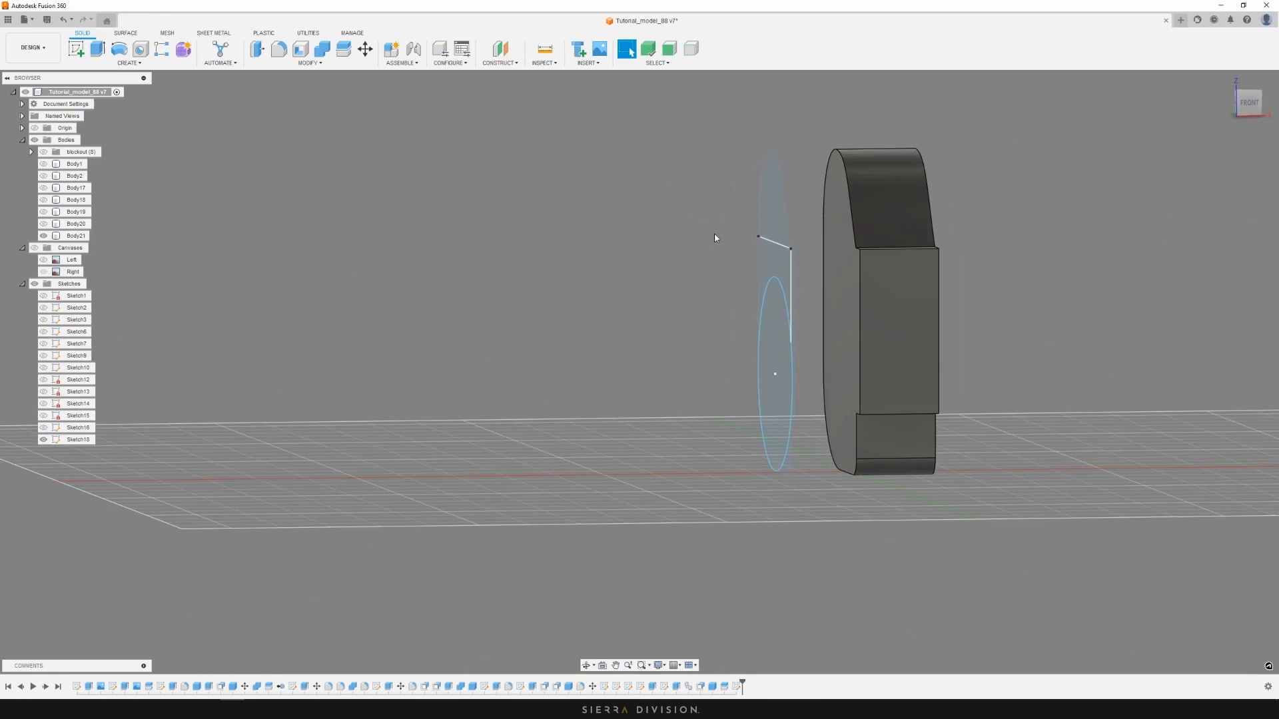
pyautogui.press('e')
pyautogui.click(767, 262)
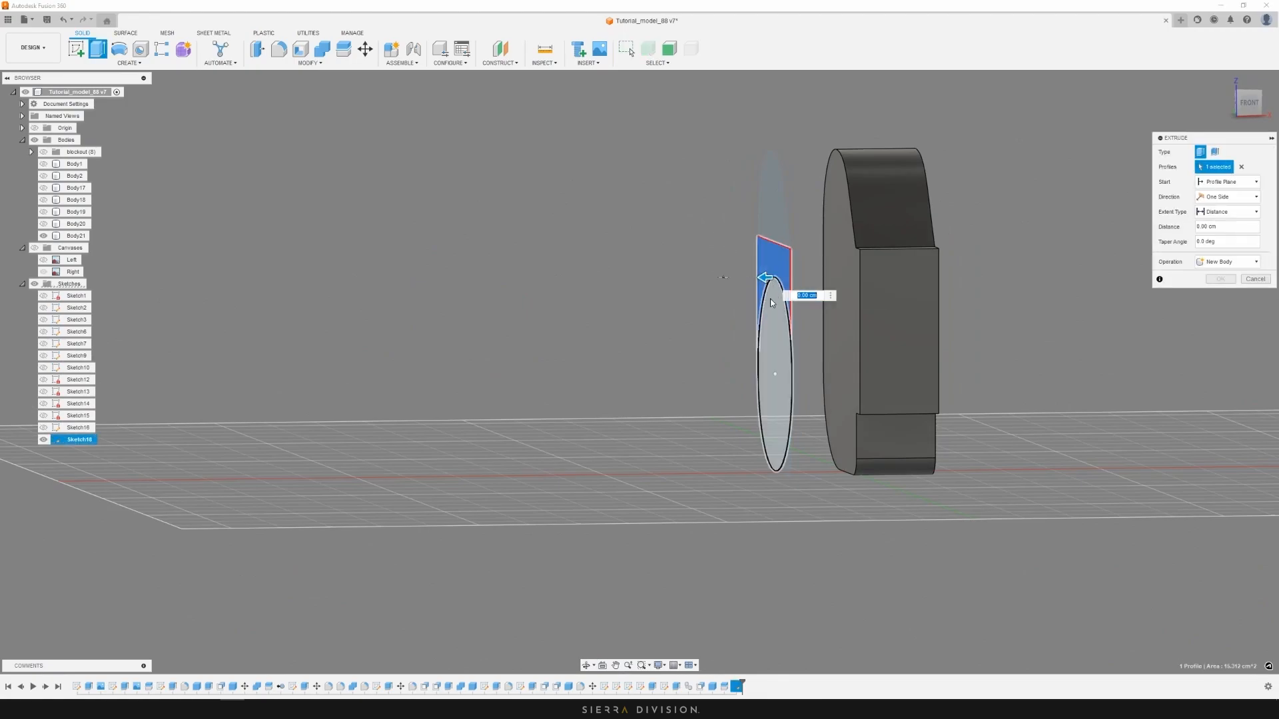
pyautogui.click(769, 305)
pyautogui.moveTo(768, 373); pyautogui.dragTo(806, 370)
pyautogui.click(841, 214)
pyautogui.keyDown('shift'); pyautogui.moveTo(963, 237); pyautogui.dragTo(1054, 251, button='middle'); pyautogui.keyUp('shift')
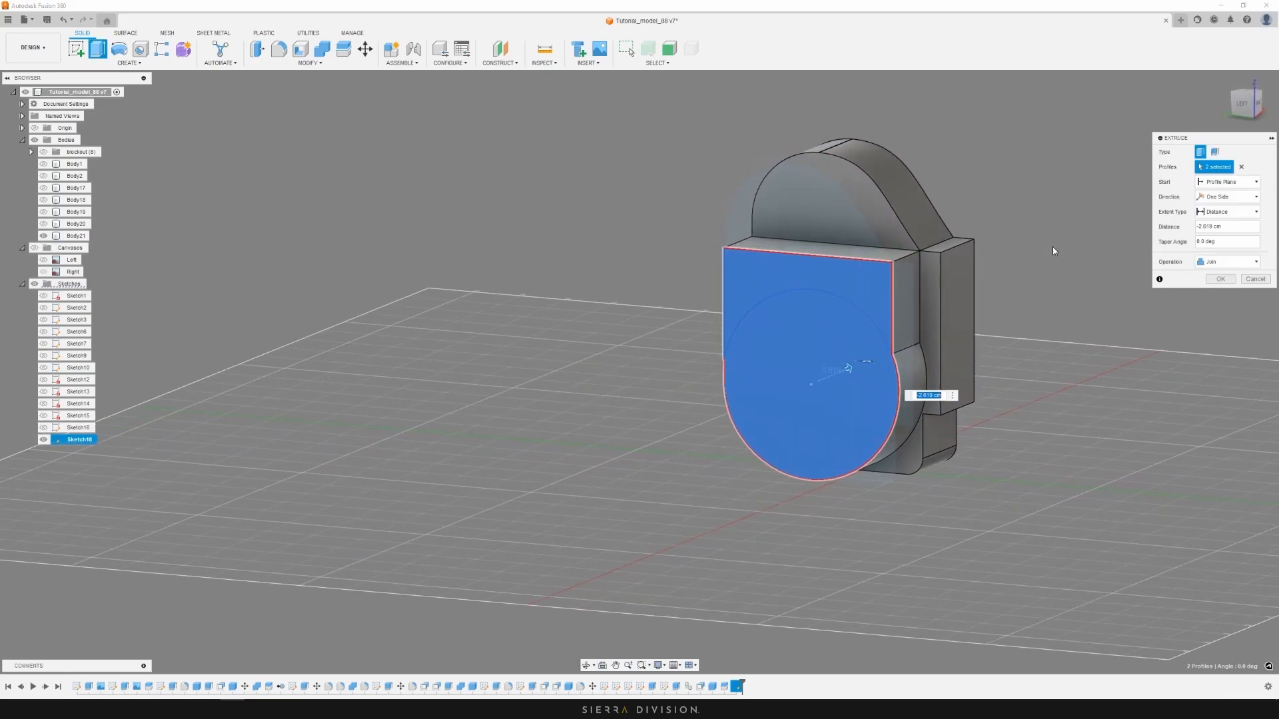
pyautogui.click(1227, 261)
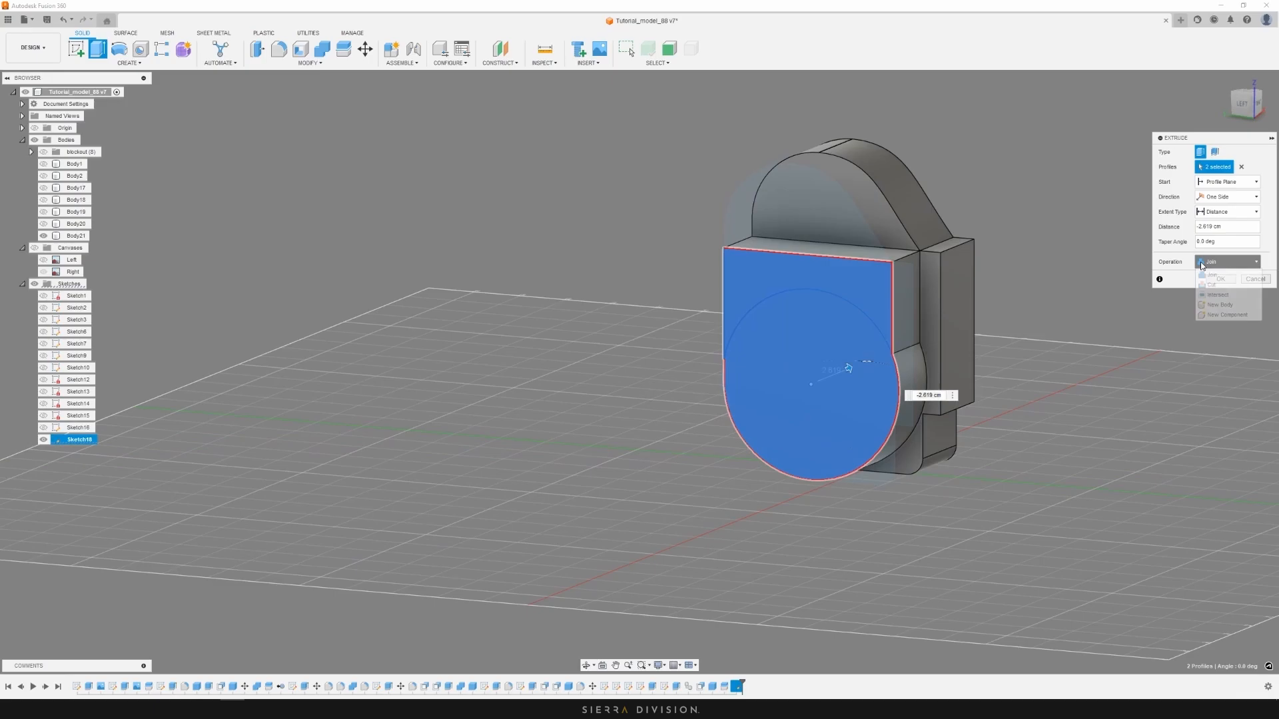
pyautogui.click(1219, 305)
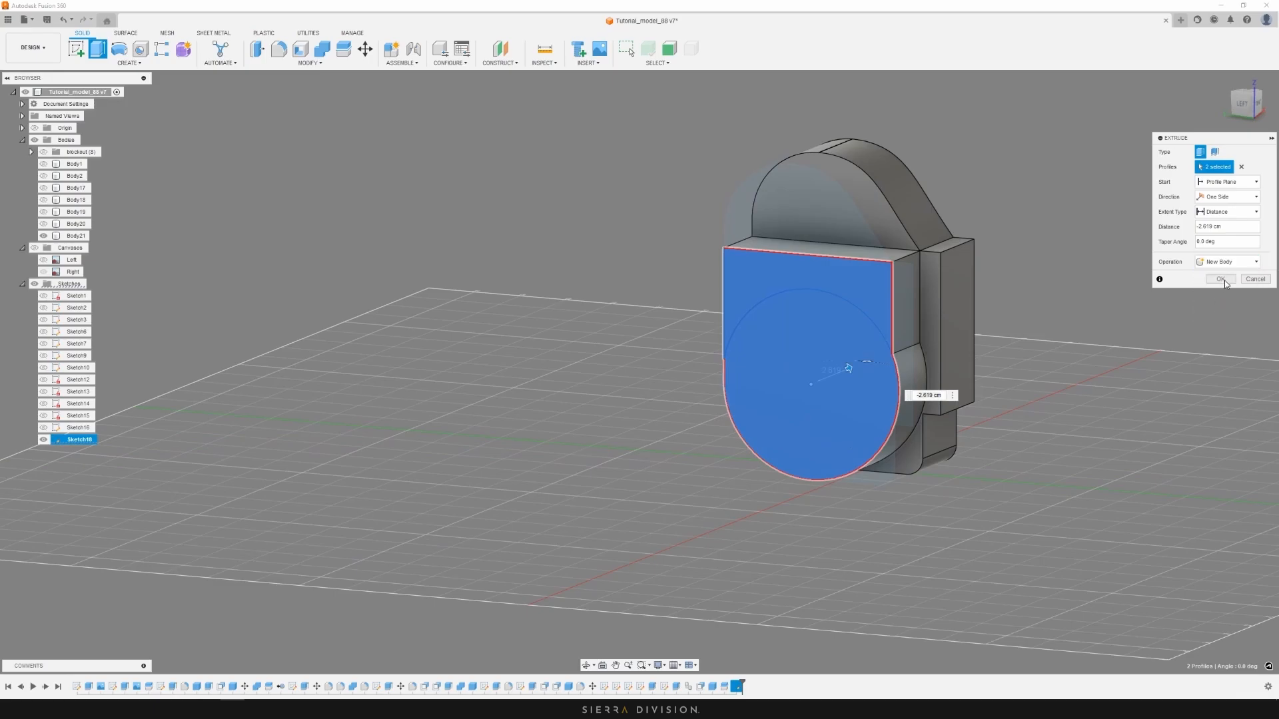
pyautogui.click(1220, 279)
pyautogui.keyDown('shift'); pyautogui.moveTo(1224, 281); pyautogui.dragTo(1056, 340, button='middle'); pyautogui.keyUp('shift')
pyautogui.keyDown('shift'); pyautogui.moveTo(959, 225); pyautogui.dragTo(986, 215, button='middle'); pyautogui.keyUp('shift')
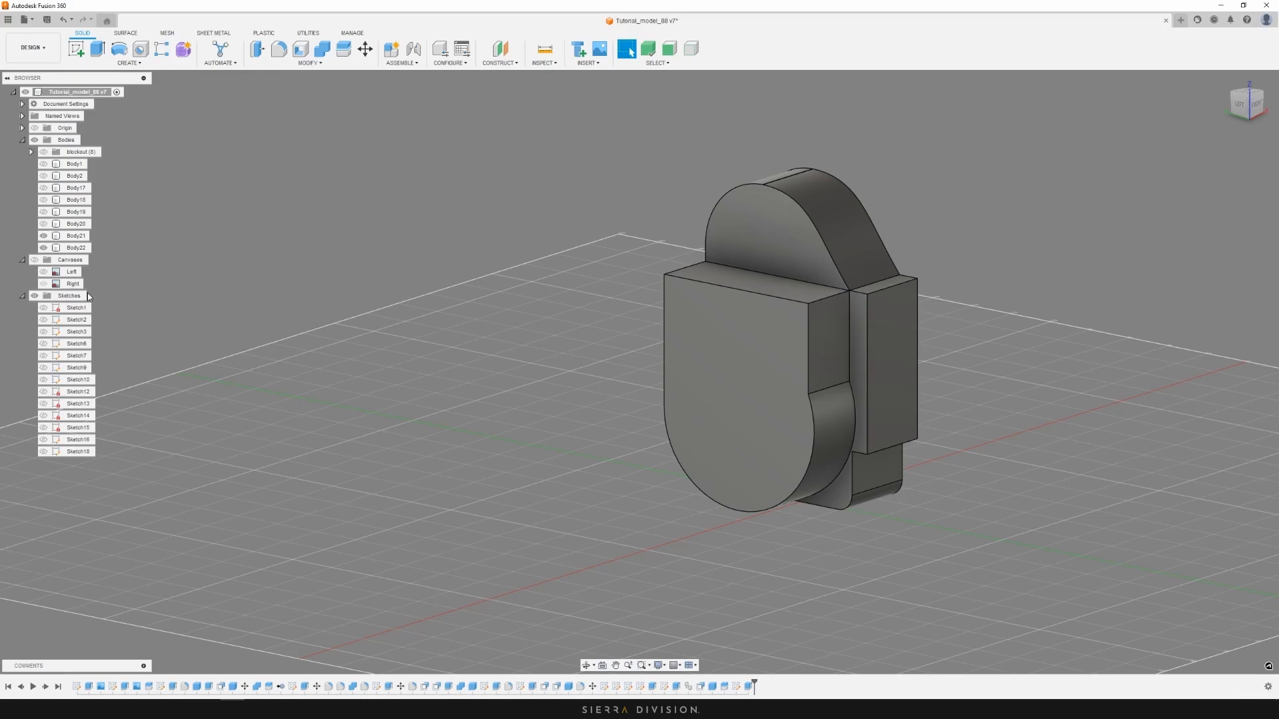
pyautogui.moveTo(717, 210); pyautogui.dragTo(714, 229, button='middle')
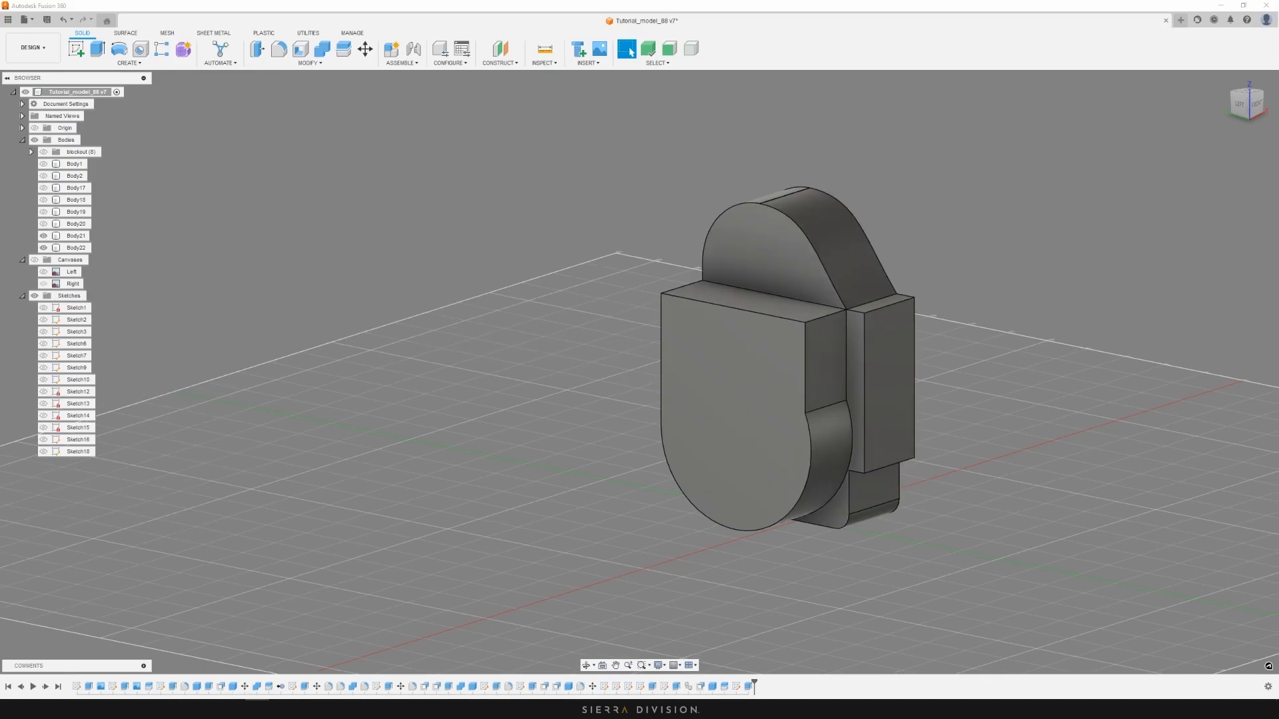
# Examine the Miro side photos for the lower housing's rounded corners, and return to the model
pyautogui.moveTo(1278, 41); pyautogui.dragTo(787, 80)
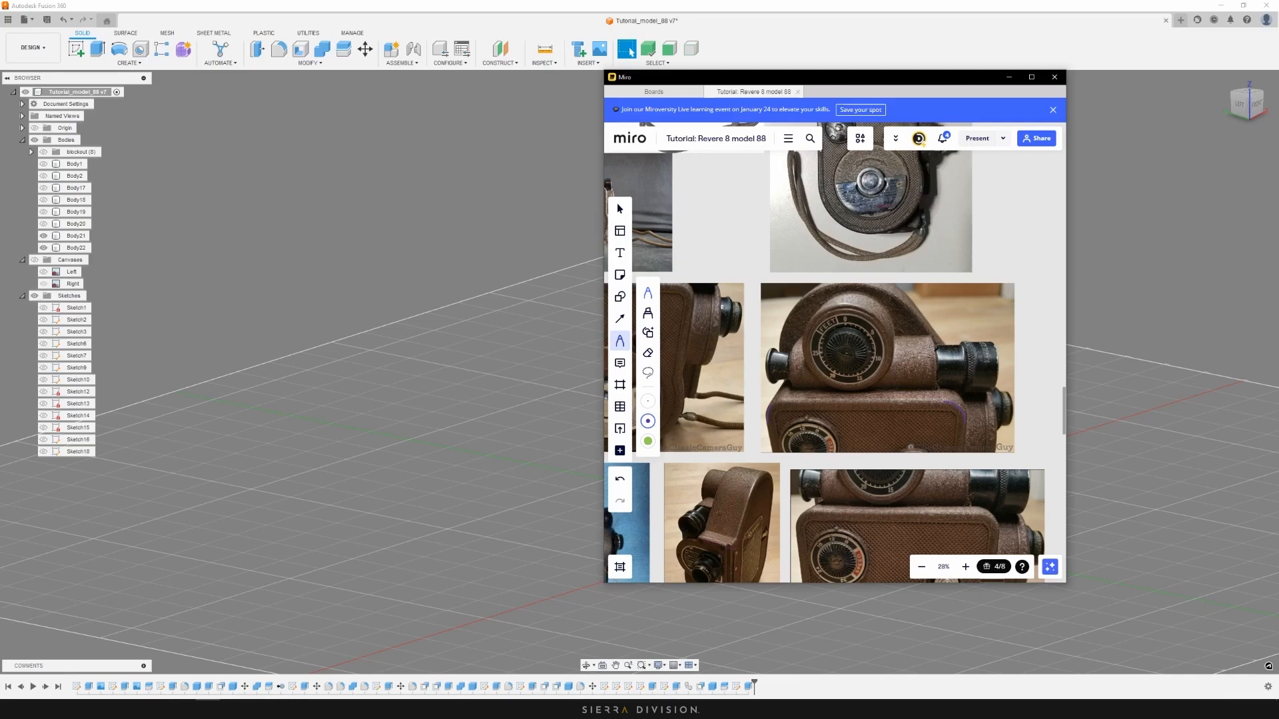
pyautogui.moveTo(922, 193); pyautogui.dragTo(900, 354, button='middle')
pyautogui.scroll(4, 908, 233)
pyautogui.scroll(4, 866, 263)
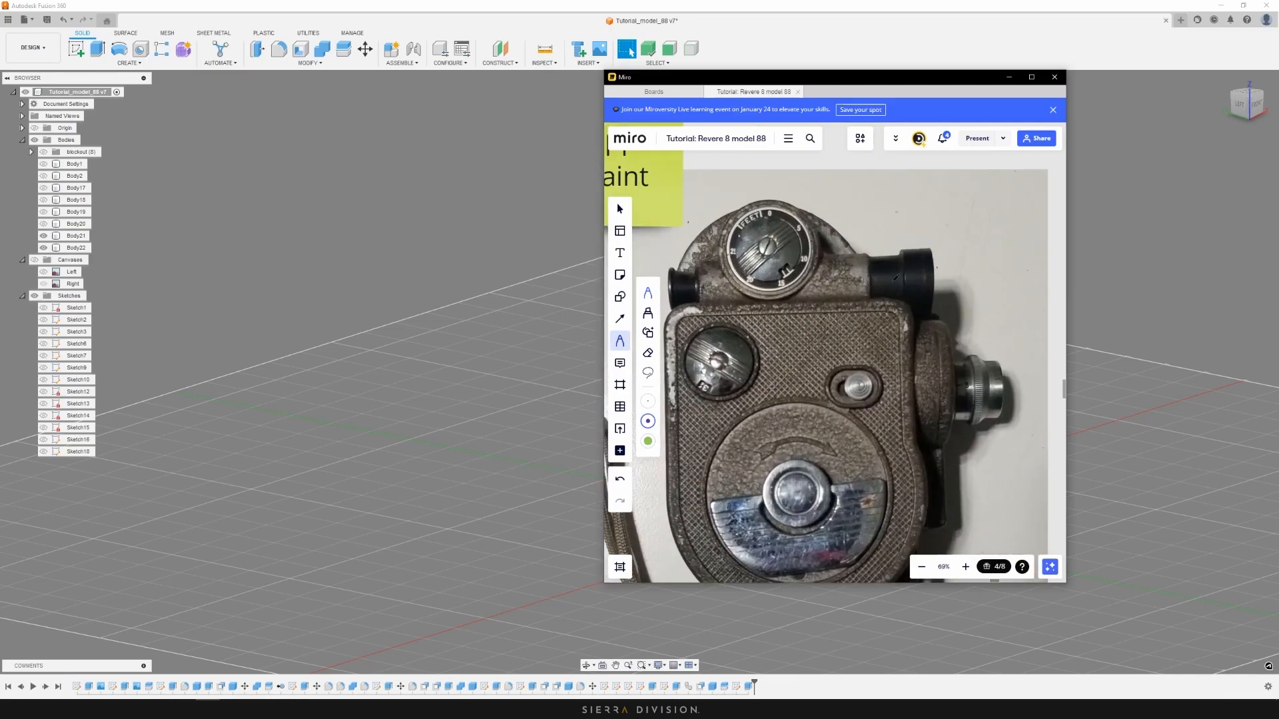
pyautogui.moveTo(768, 300); pyautogui.dragTo(871, 307, button='middle')
pyautogui.scroll(-10, 776, 303)
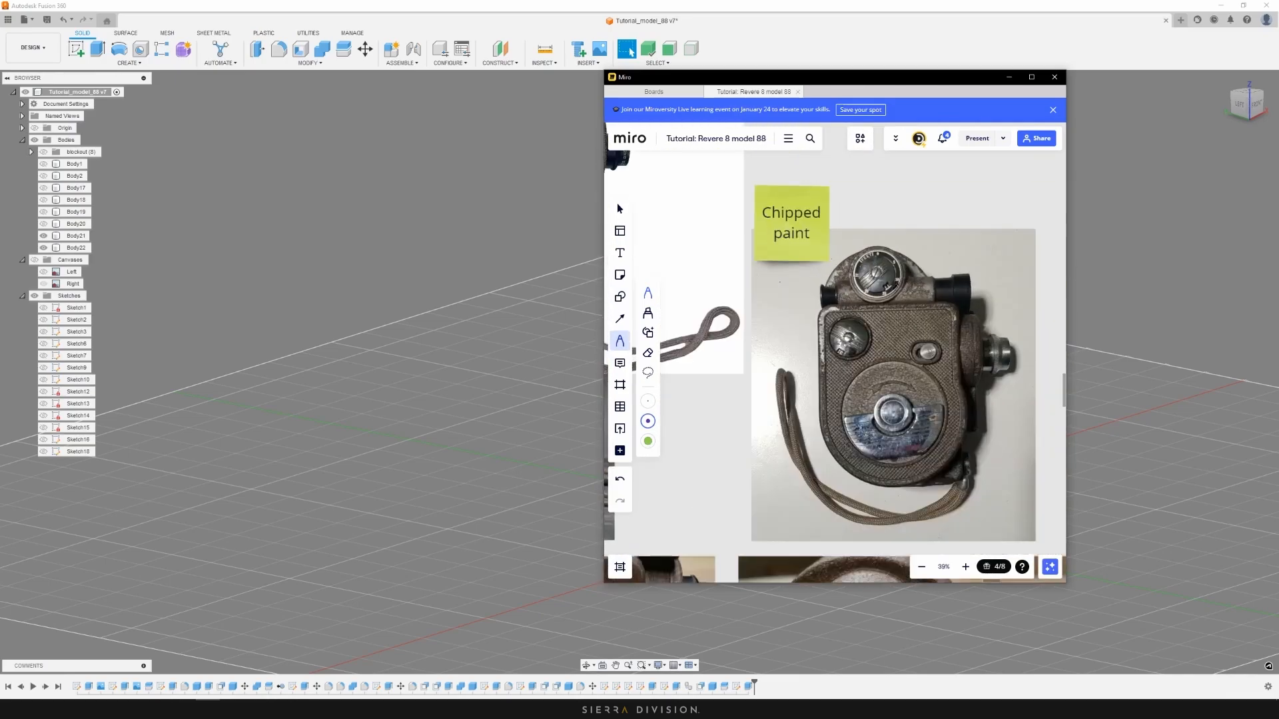
pyautogui.moveTo(791, 291); pyautogui.dragTo(829, 291, button='middle')
pyautogui.scroll(5, 786, 323)
pyautogui.scroll(-7, 796, 321)
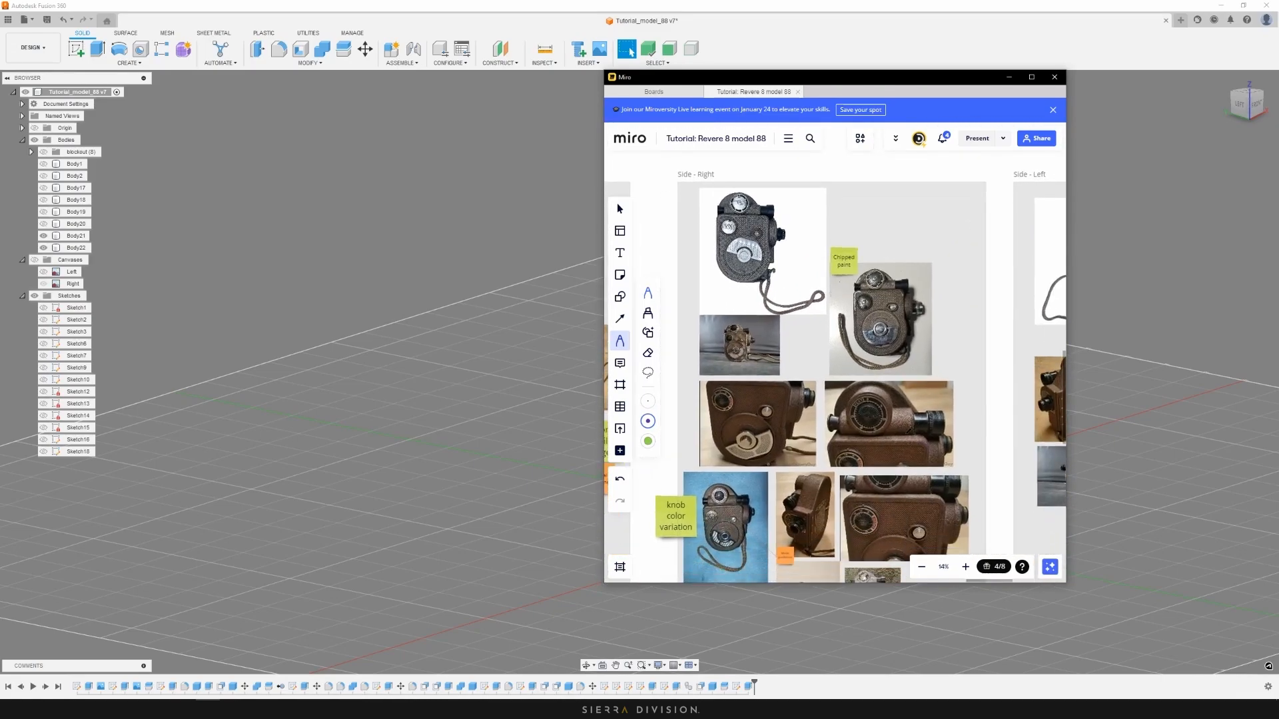
pyautogui.scroll(3, 933, 451)
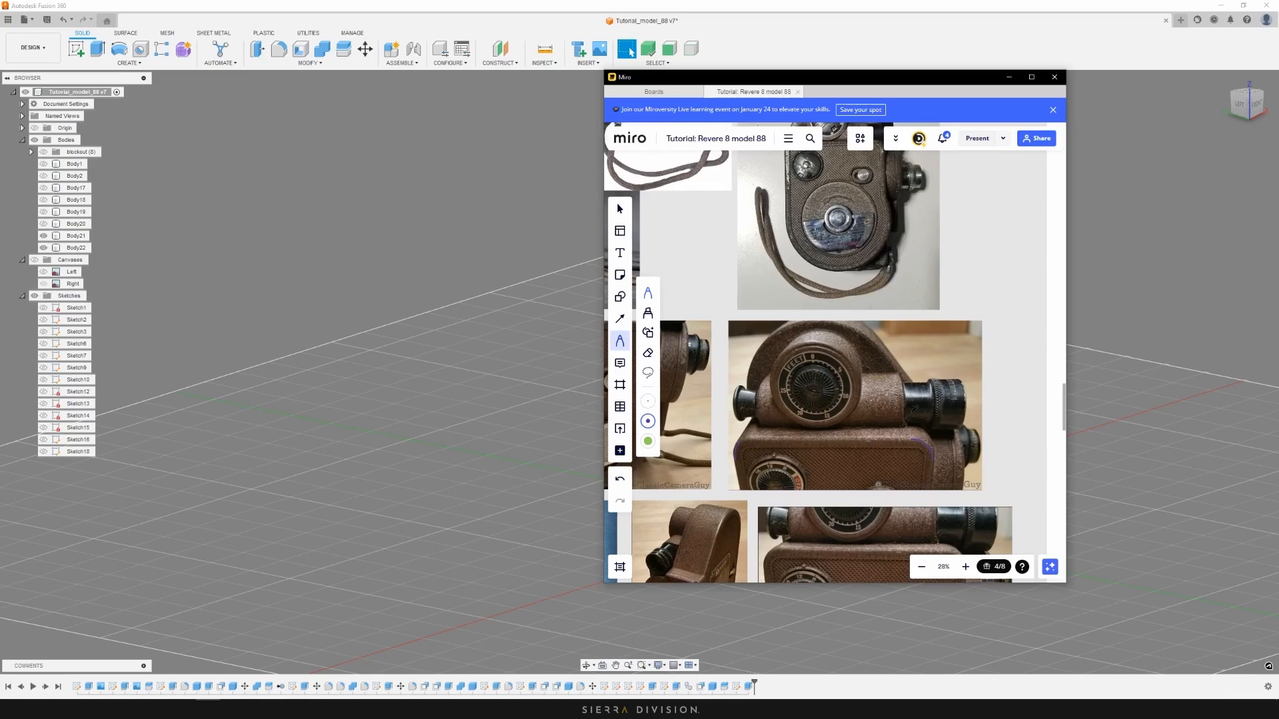
pyautogui.moveTo(882, 80); pyautogui.dragTo(1277, 83)
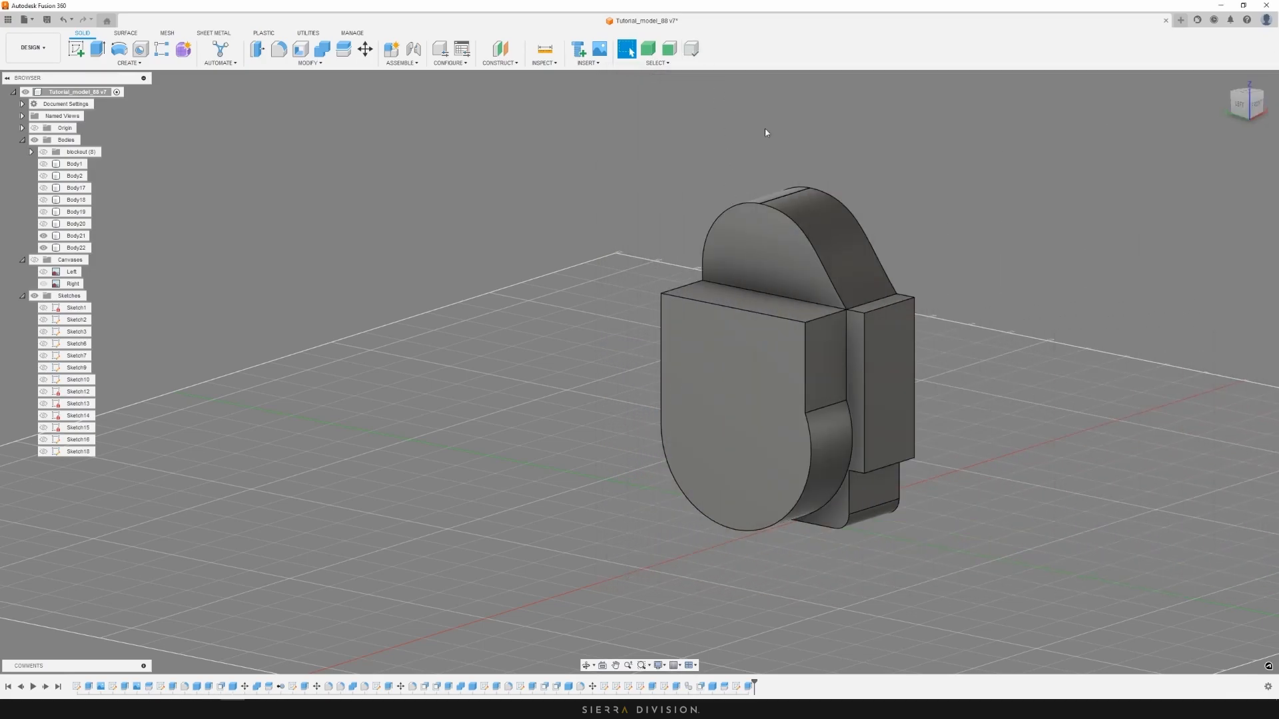
# Show the reference canvas and fillet the side housing's upper front corner with a 0.737 cm radius to match the photo
pyautogui.click(818, 317)
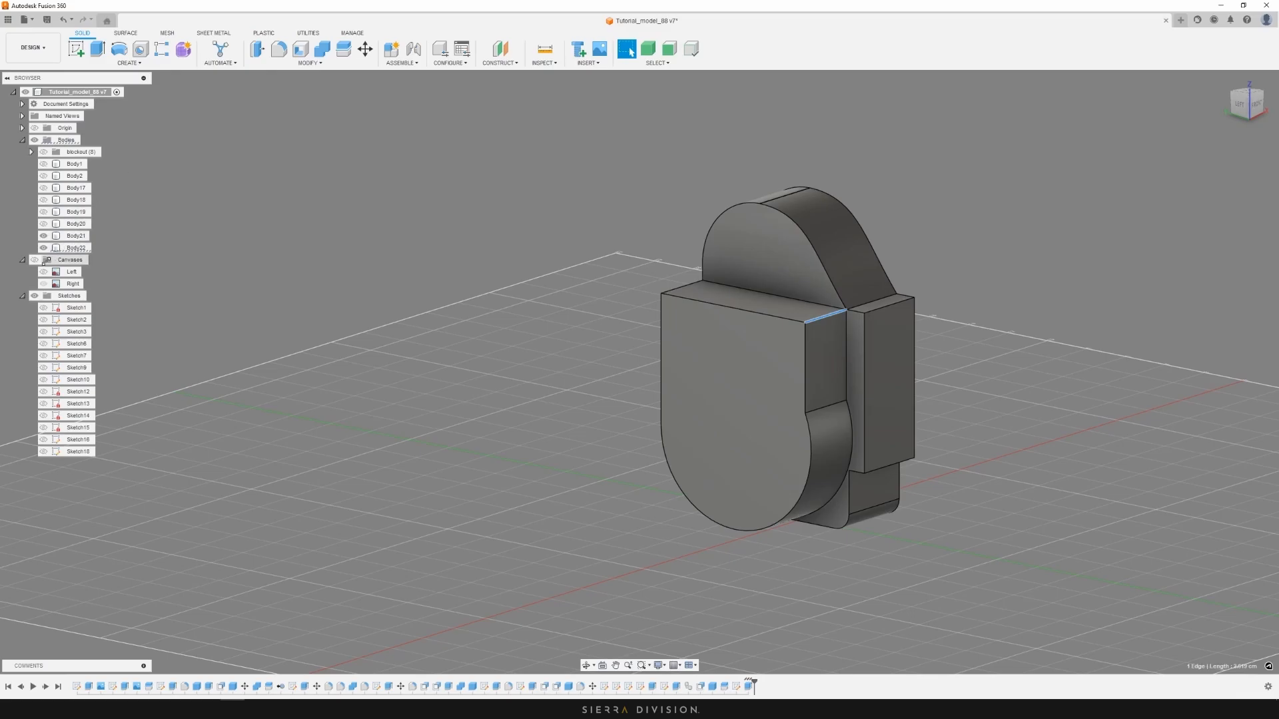
pyautogui.click(34, 260)
pyautogui.keyDown('shift'); pyautogui.moveTo(731, 296); pyautogui.dragTo(829, 308, button='middle'); pyautogui.keyUp('shift')
pyautogui.scroll(6, 841, 314)
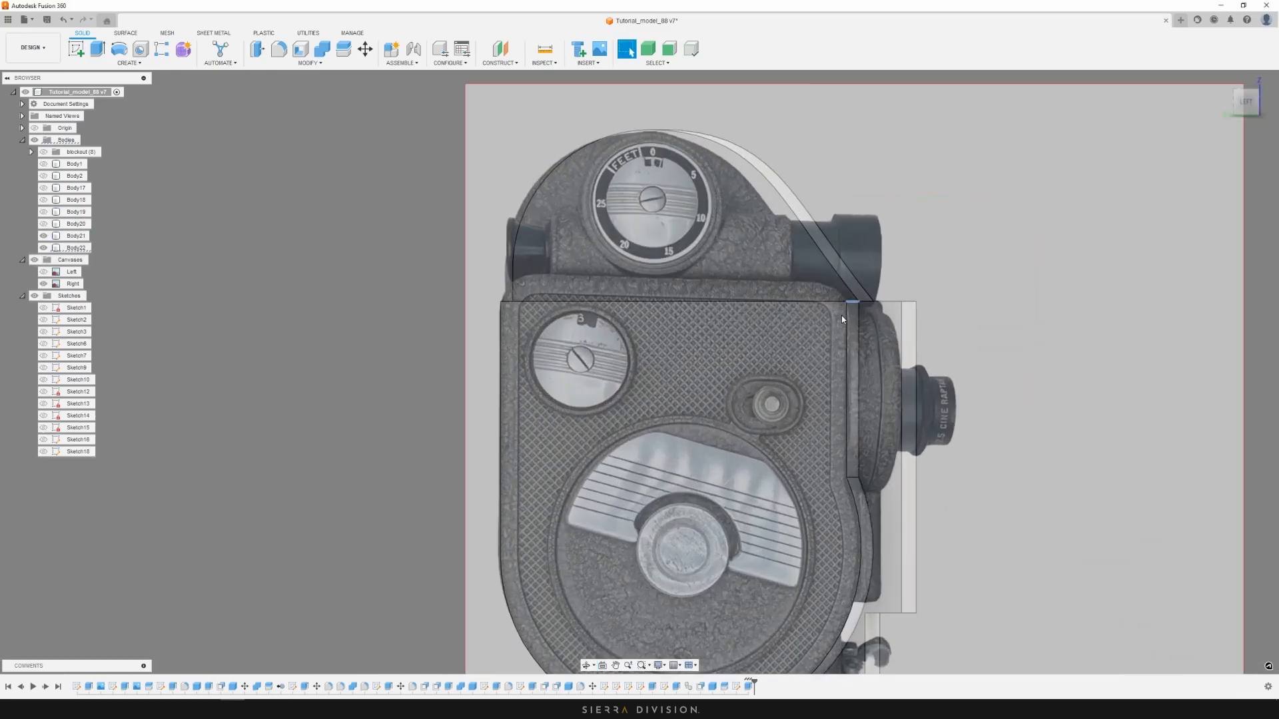
pyautogui.press('f')
pyautogui.moveTo(858, 283); pyautogui.dragTo(844, 289)
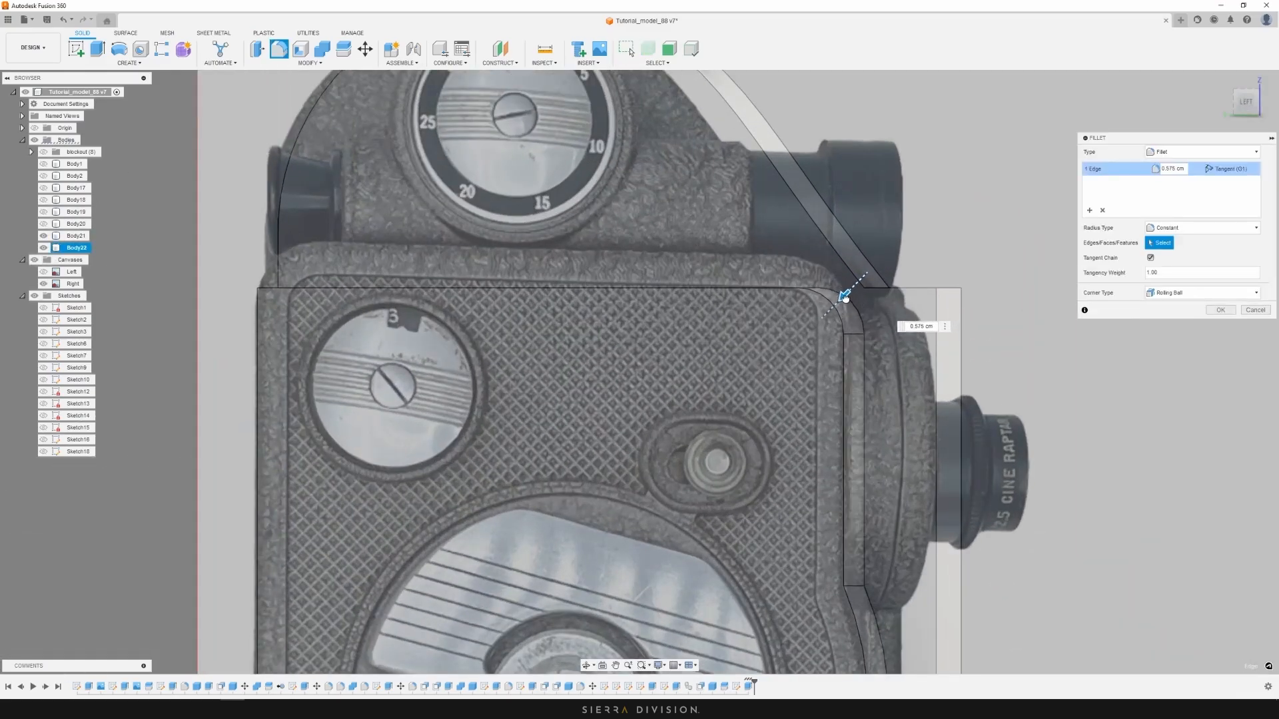
pyautogui.scroll(2, 856, 293)
pyautogui.scroll(-5, 856, 293)
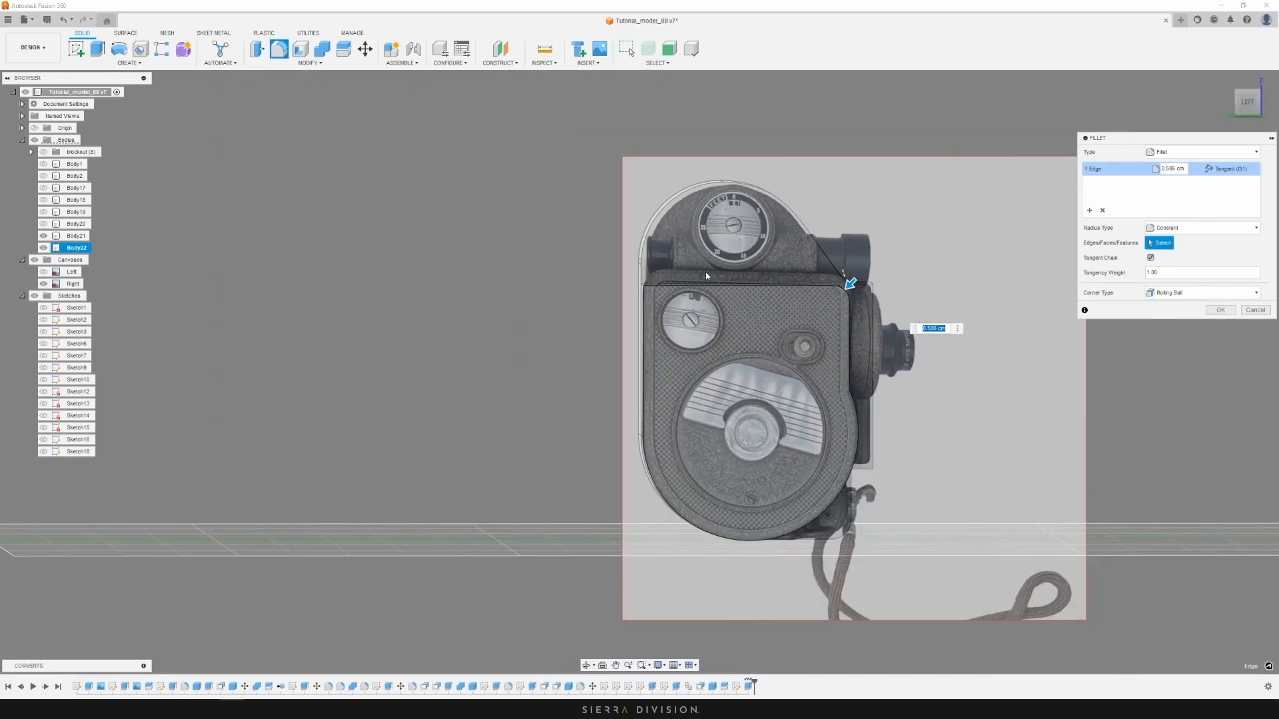
pyautogui.keyDown('shift'); pyautogui.moveTo(779, 273); pyautogui.dragTo(859, 303, button='middle'); pyautogui.keyUp('shift')
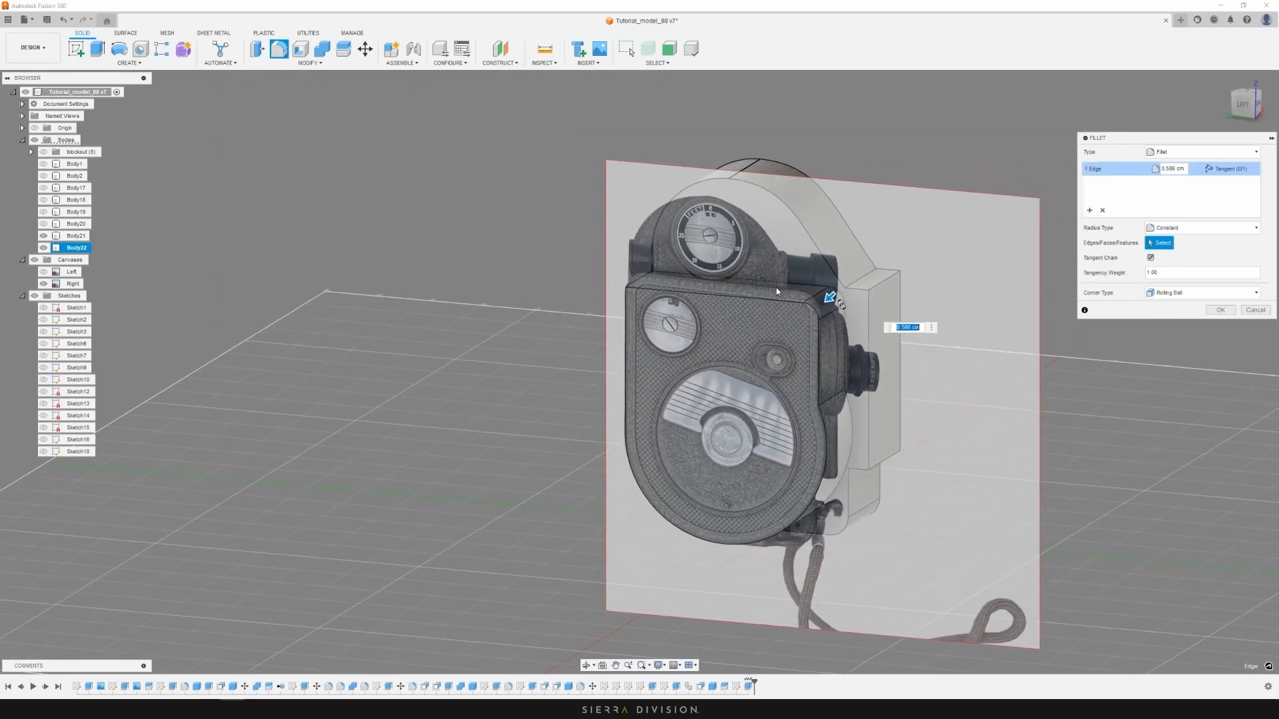
pyautogui.scroll(2, 865, 306)
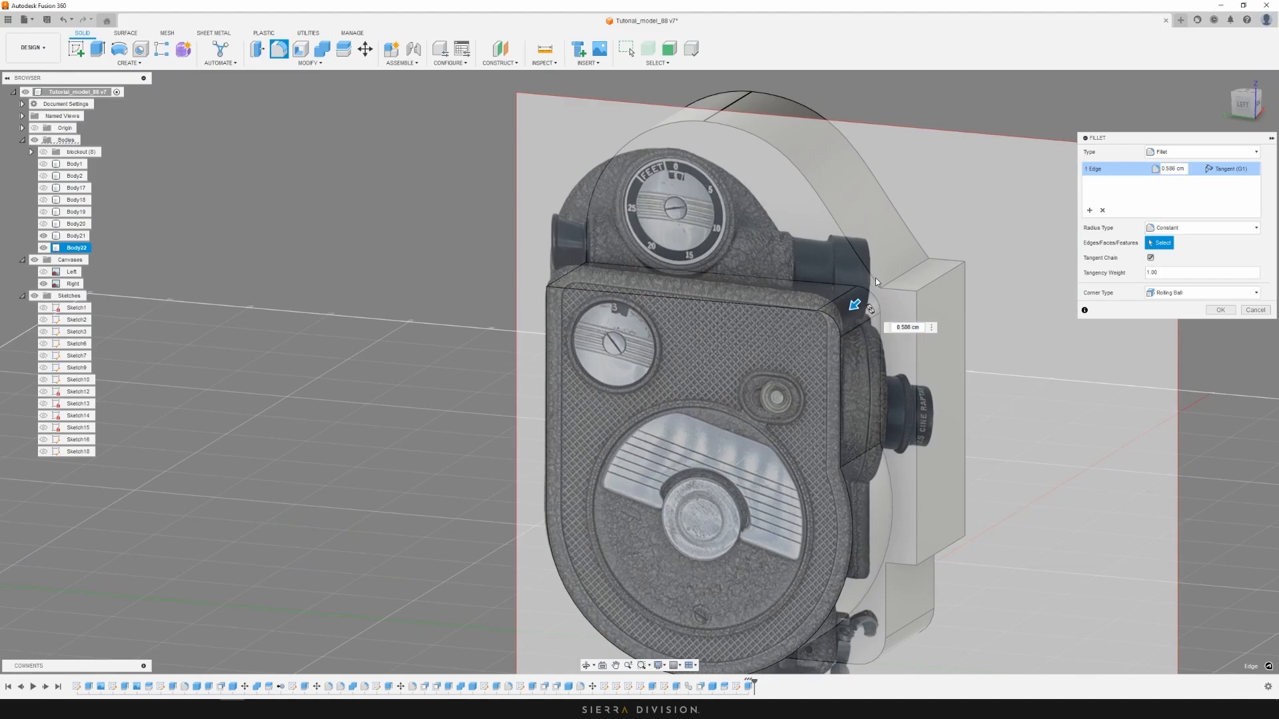
pyautogui.moveTo(854, 305); pyautogui.dragTo(853, 307)
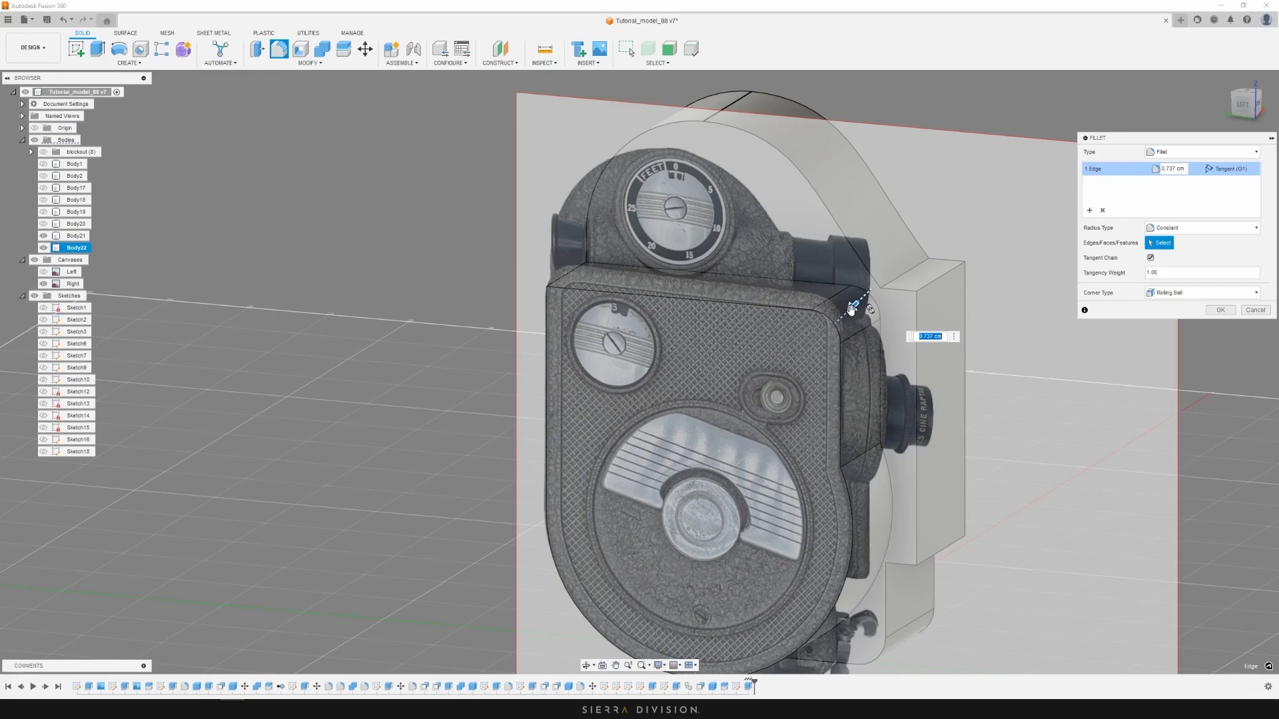
pyautogui.click(1220, 310)
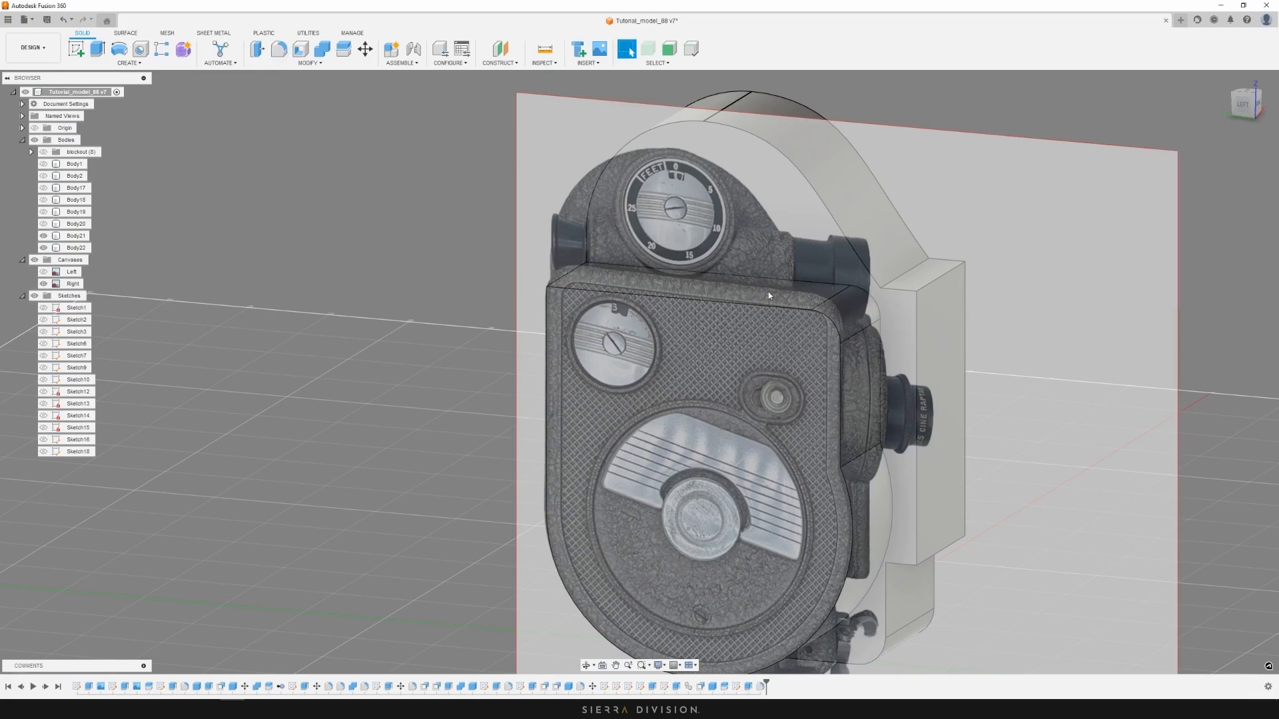
# Fillet the side housing's upper rear corner with a 0.737 cm radius and hide the reference canvases
pyautogui.click(563, 283)
pyautogui.press('f')
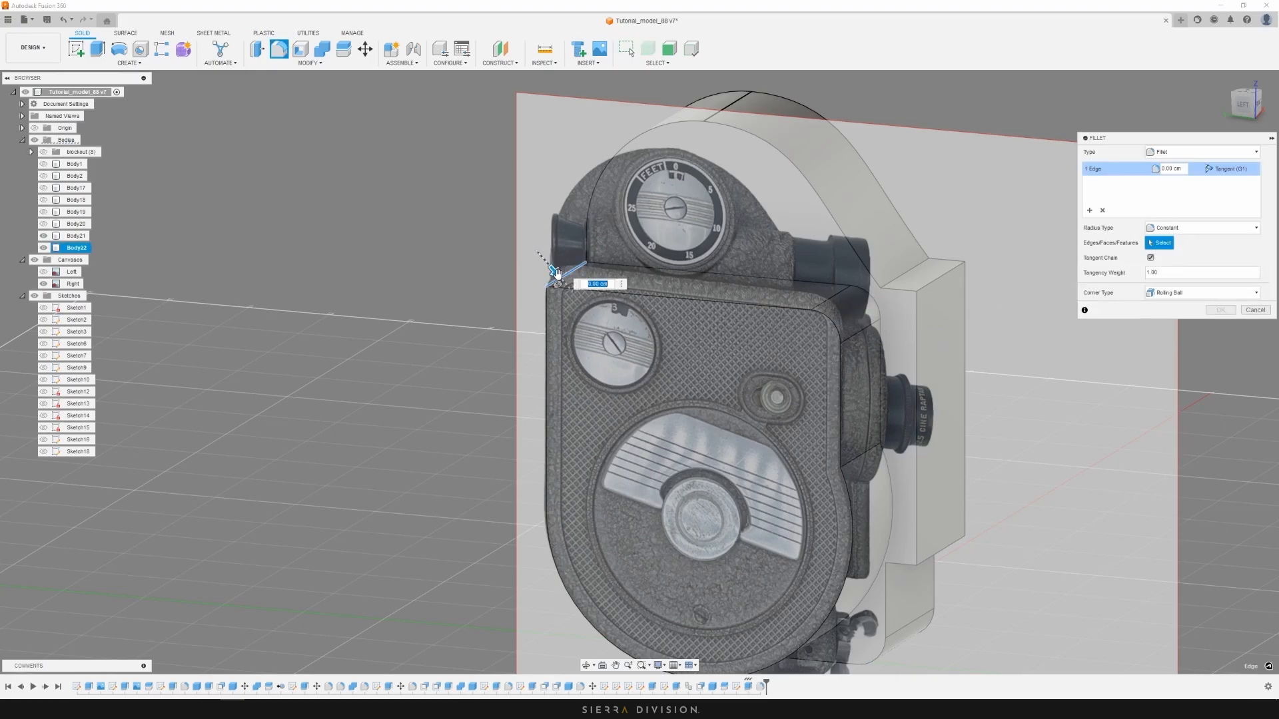
pyautogui.moveTo(563, 283)
pyautogui.mouseDown()
pyautogui.moveTo(548, 273)
pyautogui.moveTo(563, 281)
pyautogui.mouseUp()
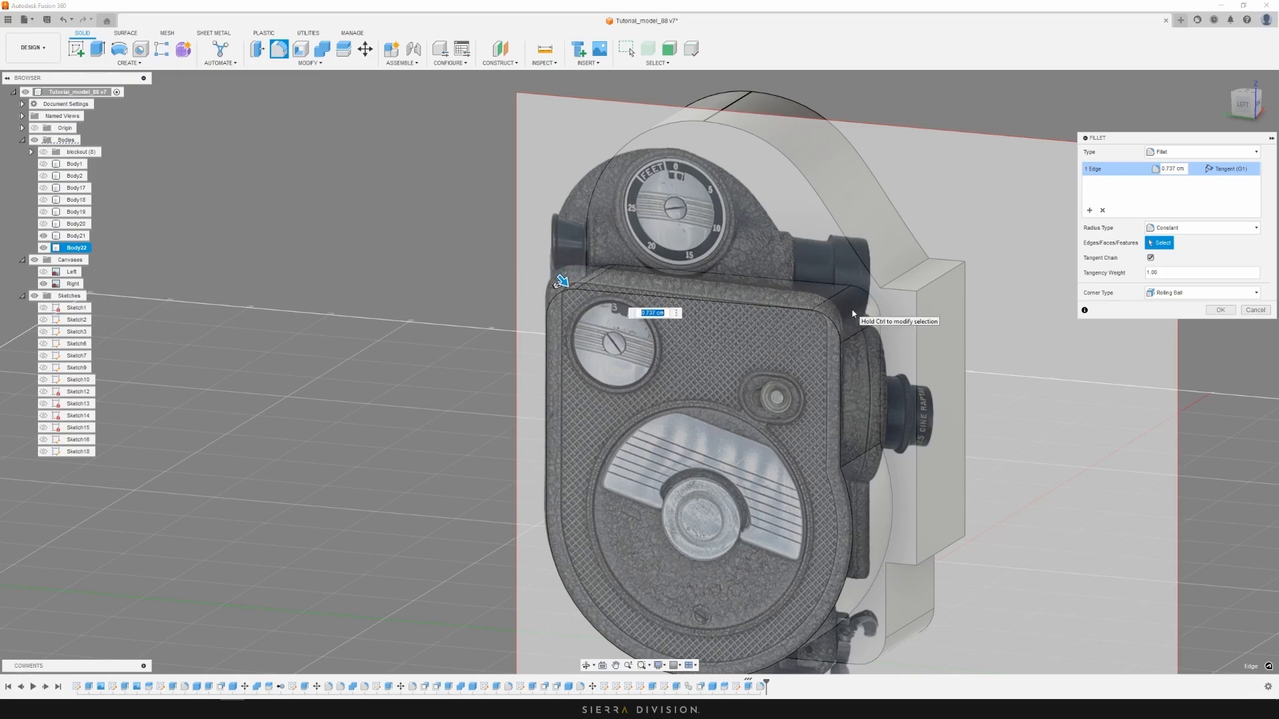
pyautogui.keyDown('shift'); pyautogui.moveTo(514, 299); pyautogui.dragTo(513, 293, button='middle'); pyautogui.keyUp('shift')
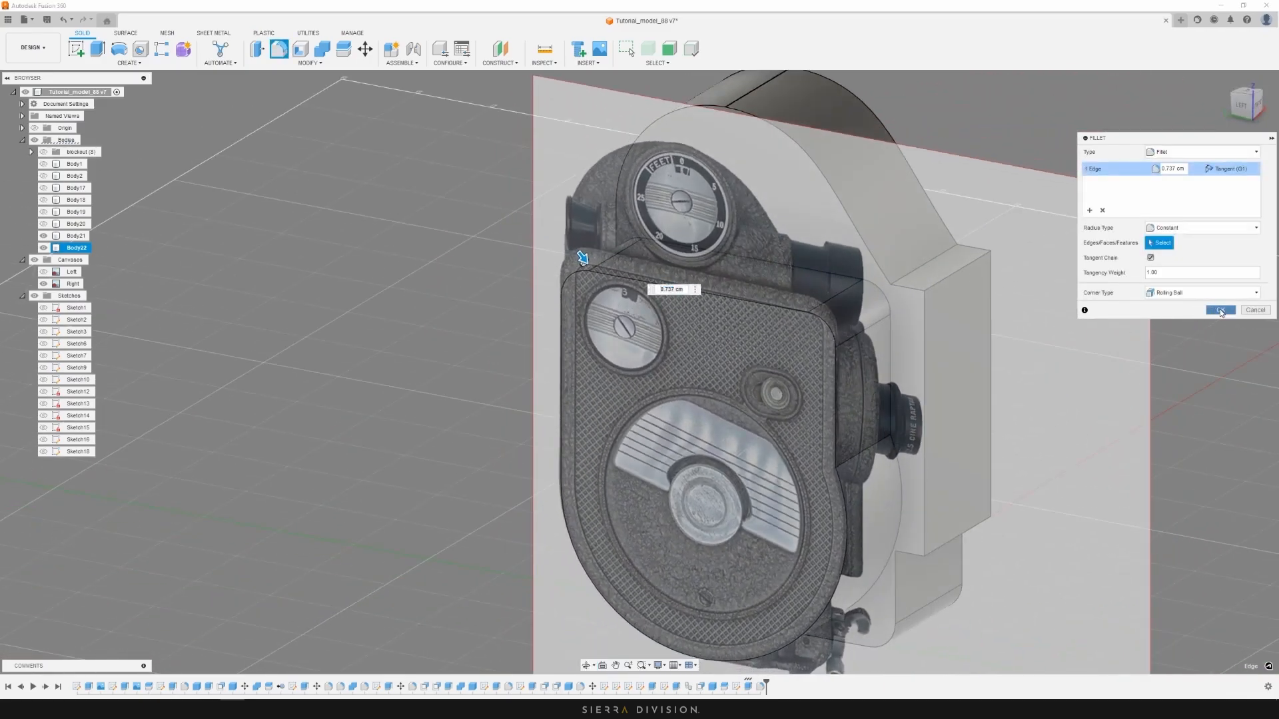
pyautogui.click(1220, 310)
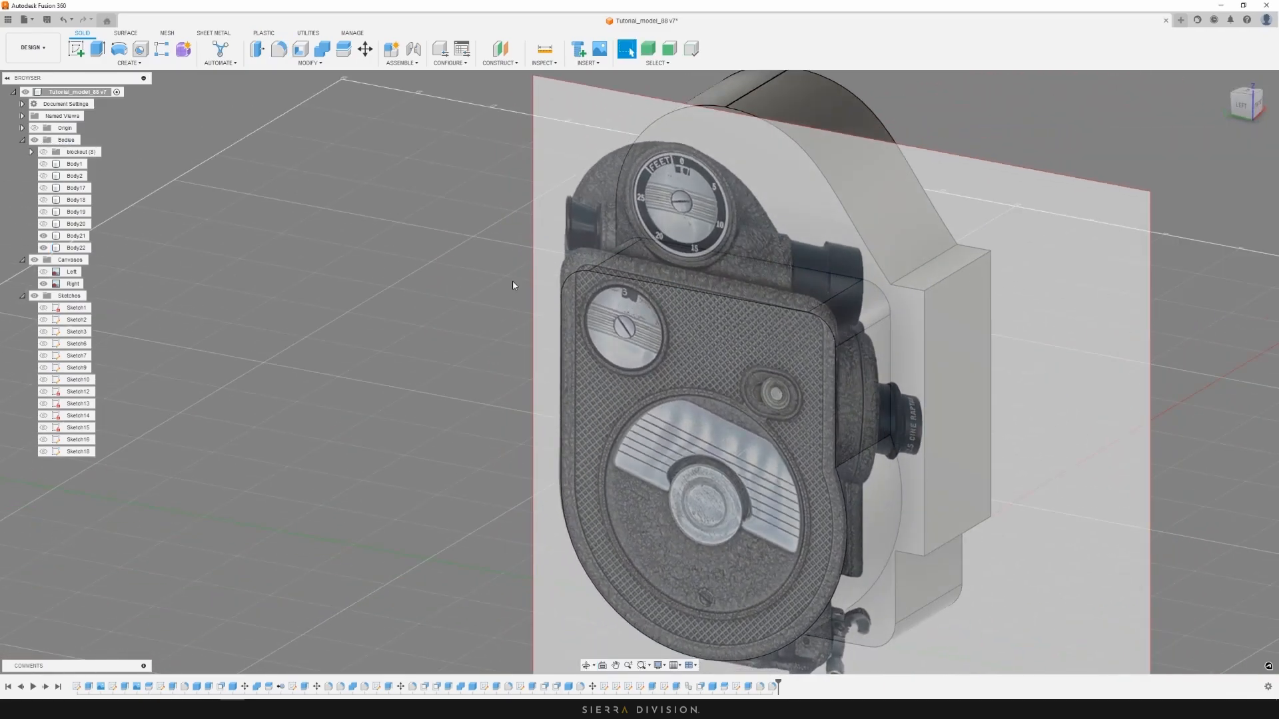
pyautogui.click(34, 259)
pyautogui.keyDown('shift'); pyautogui.moveTo(265, 250); pyautogui.dragTo(483, 243, button='middle'); pyautogui.keyUp('shift')
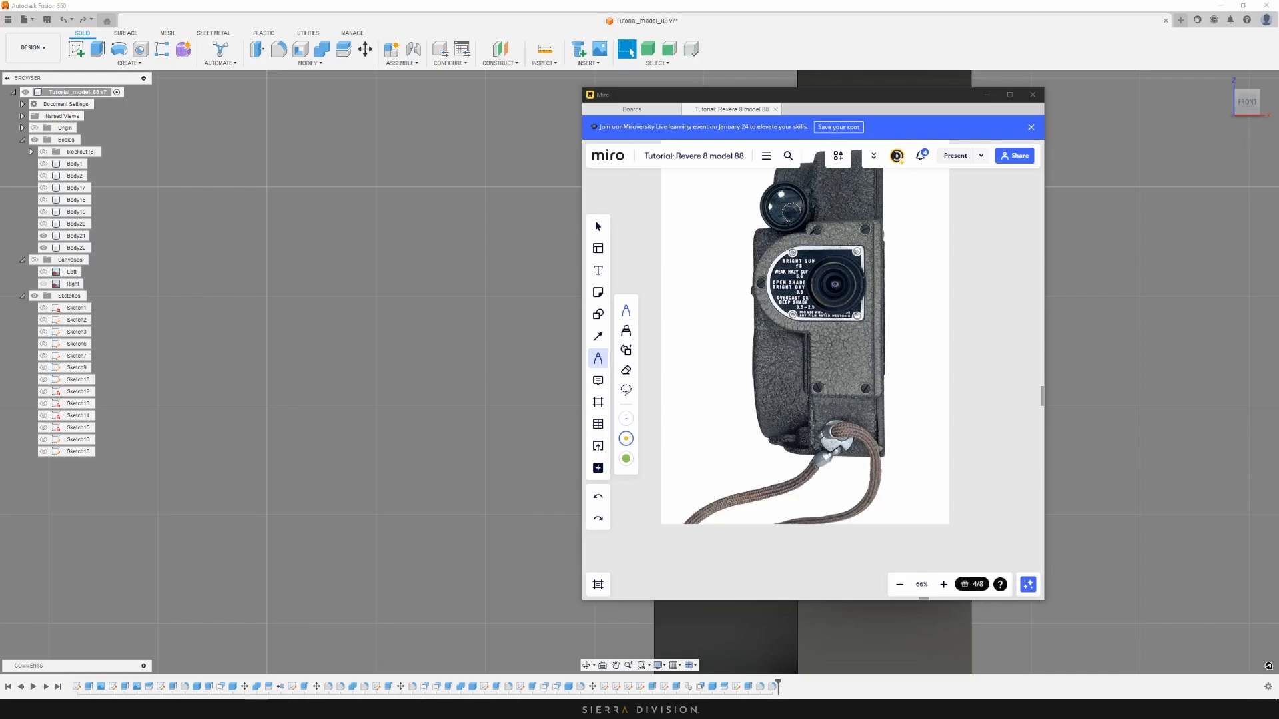
# Trace the front plate's outline on the Miro front photo, and undo the markup
pyautogui.moveTo(810, 232)
pyautogui.mouseDown()
pyautogui.moveTo(879, 221)
pyautogui.moveTo(883, 393)
pyautogui.moveTo(809, 394)
pyautogui.moveTo(807, 333)
pyautogui.moveTo(754, 294)
pyautogui.moveTo(808, 227)
pyautogui.mouseUp()
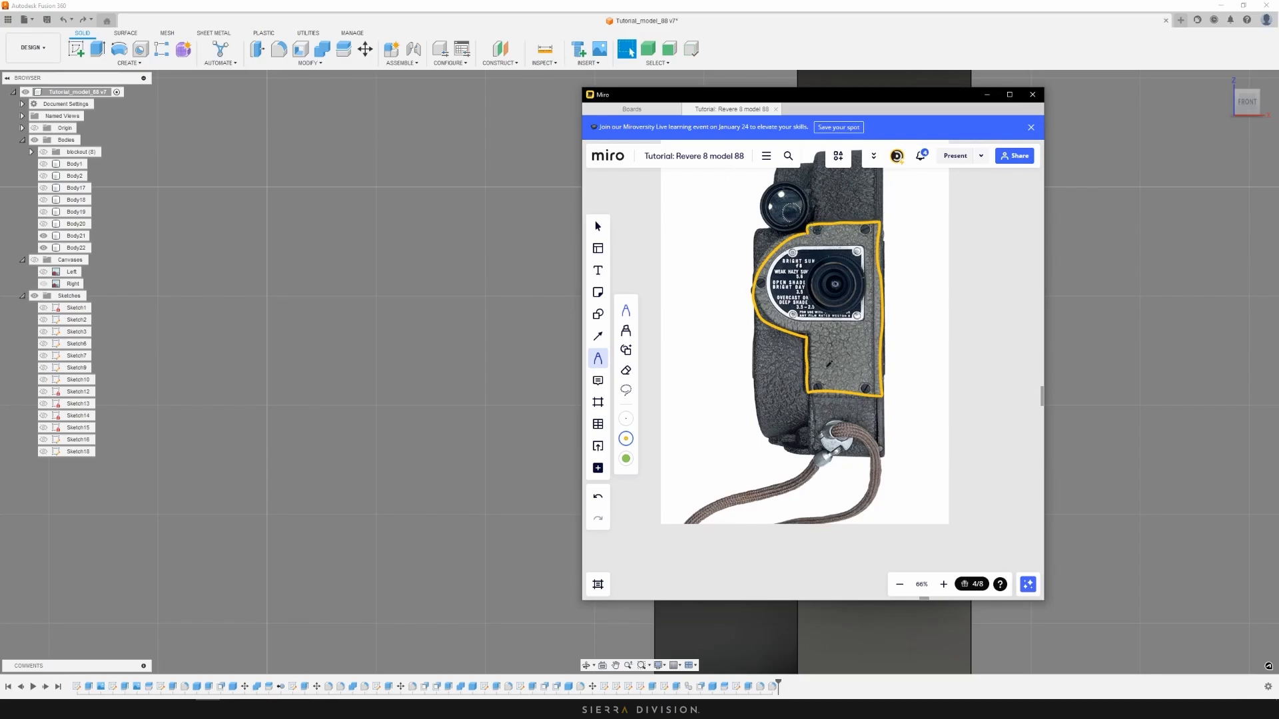
pyautogui.moveTo(771, 431)
pyautogui.mouseDown()
pyautogui.moveTo(827, 447)
pyautogui.moveTo(799, 423)
pyautogui.mouseUp()
pyautogui.scroll(2, 829, 241)
pyautogui.hotkey('ctrl', 'z')
pyautogui.hotkey('ctrl', 'z')
pyautogui.scroll(2, 800, 238)
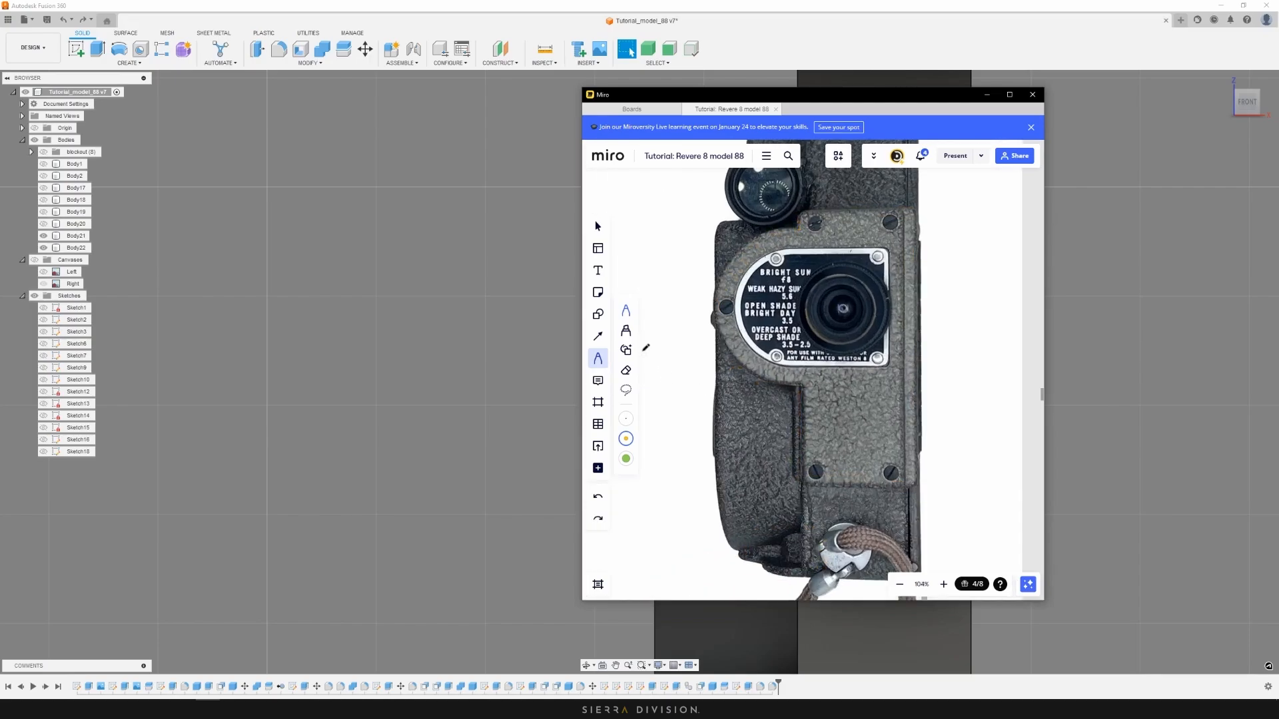
# Mark the lens housing's lower edge, the screw strip above it and its D-shaped outline on the Miro front photo
pyautogui.moveTo(718, 380); pyautogui.dragTo(923, 378)
pyautogui.hotkey('ctrl', 'z')
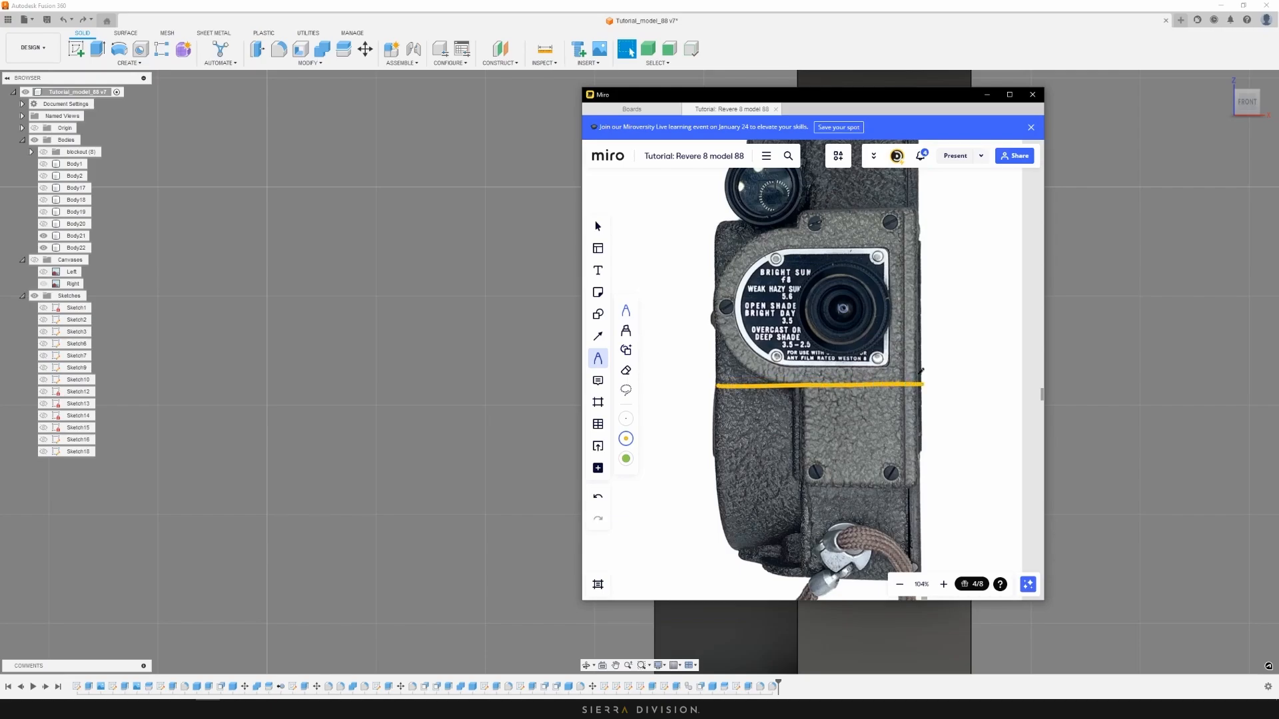
pyautogui.moveTo(857, 98); pyautogui.dragTo(406, 128)
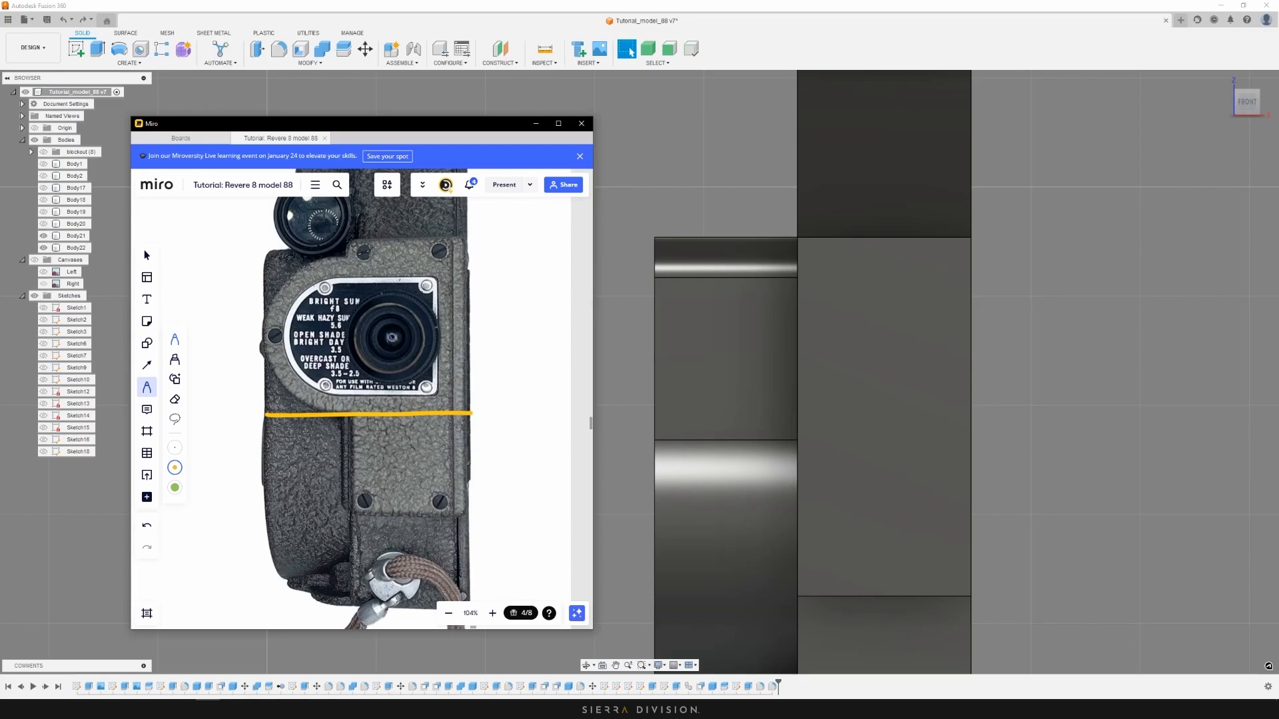
pyautogui.moveTo(346, 260)
pyautogui.mouseDown()
pyautogui.moveTo(354, 241)
pyautogui.moveTo(457, 241)
pyautogui.moveTo(466, 257)
pyautogui.moveTo(395, 261)
pyautogui.moveTo(470, 259)
pyautogui.mouseUp()
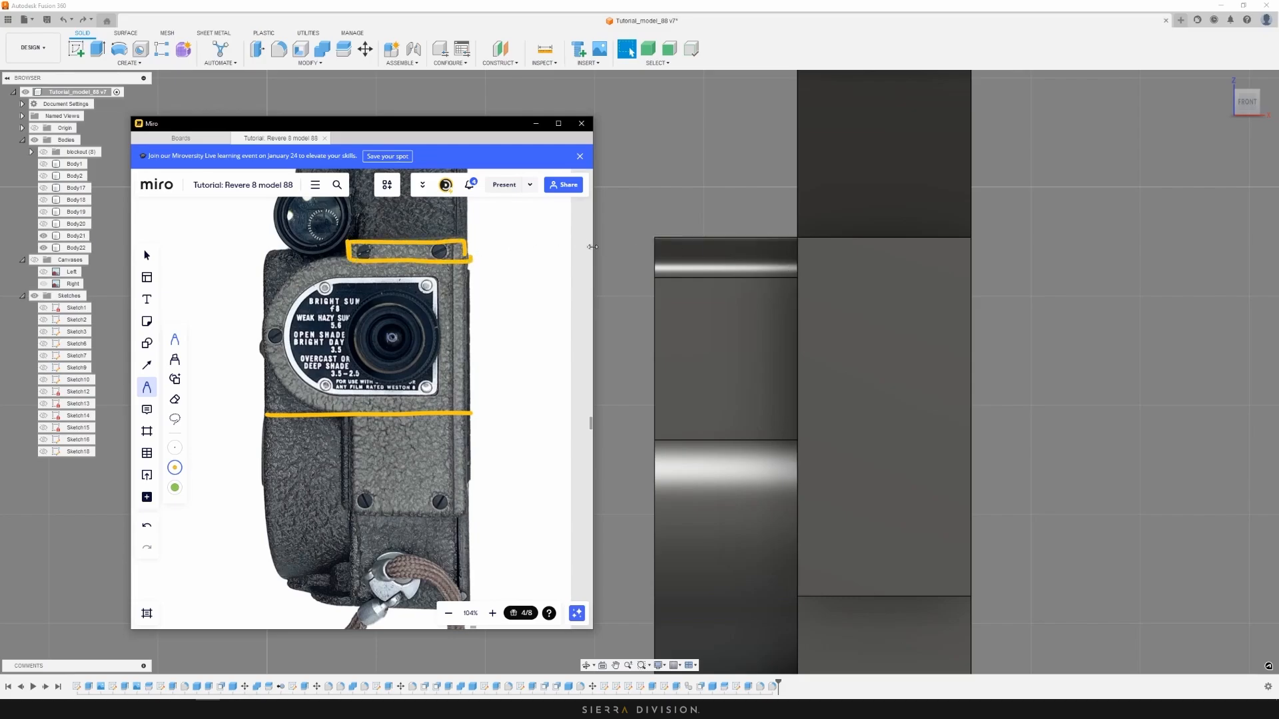
pyautogui.moveTo(360, 257)
pyautogui.mouseDown()
pyautogui.moveTo(317, 260)
pyautogui.moveTo(264, 313)
pyautogui.moveTo(292, 386)
pyautogui.moveTo(351, 407)
pyautogui.moveTo(447, 412)
pyautogui.moveTo(477, 334)
pyautogui.moveTo(468, 262)
pyautogui.mouseUp()
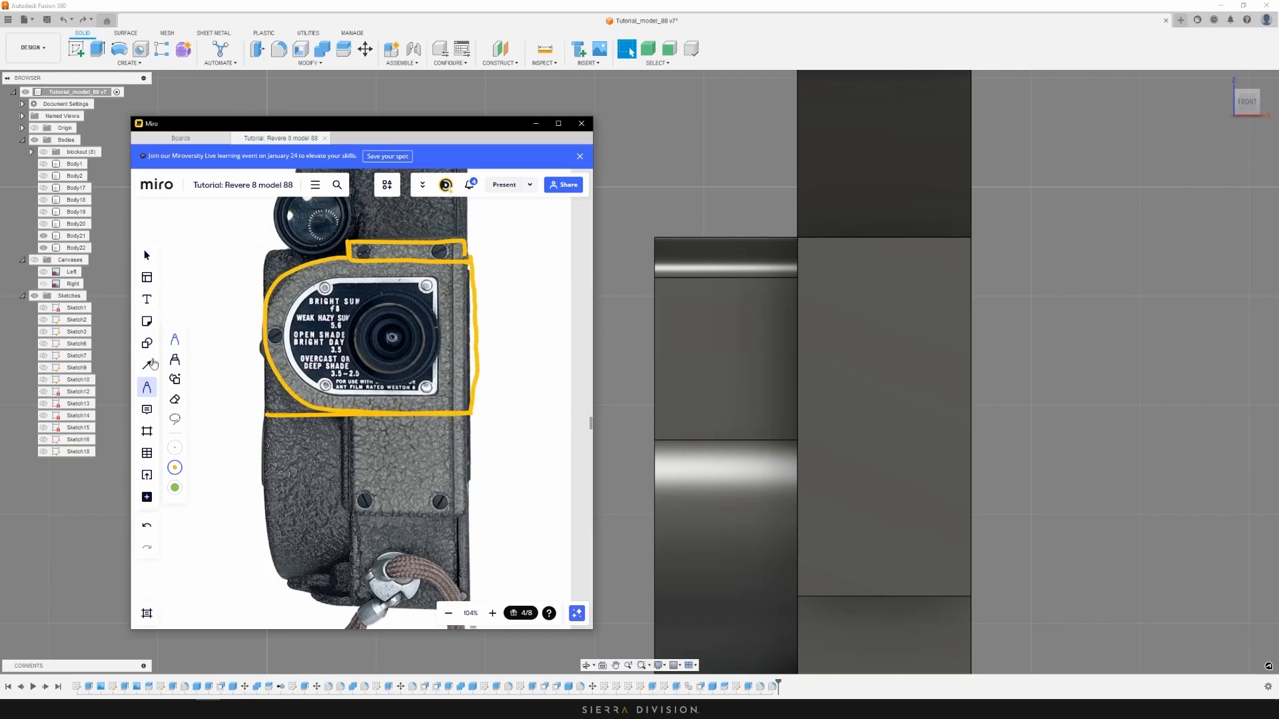
# Erase the screw strip and lower edge markings from the Miro photo, keep the D-shaped outline, and return to the model
pyautogui.click(174, 399)
pyautogui.moveTo(353, 245); pyautogui.dragTo(381, 231)
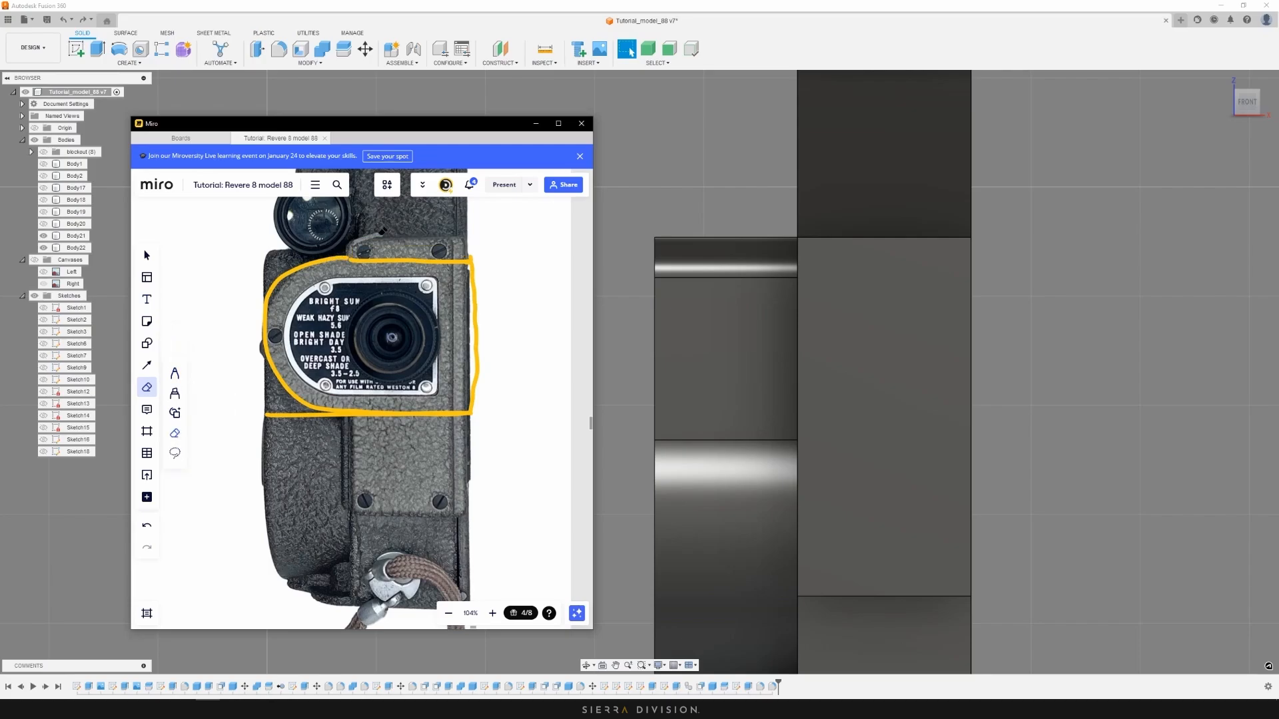
pyautogui.moveTo(315, 420); pyautogui.dragTo(293, 417)
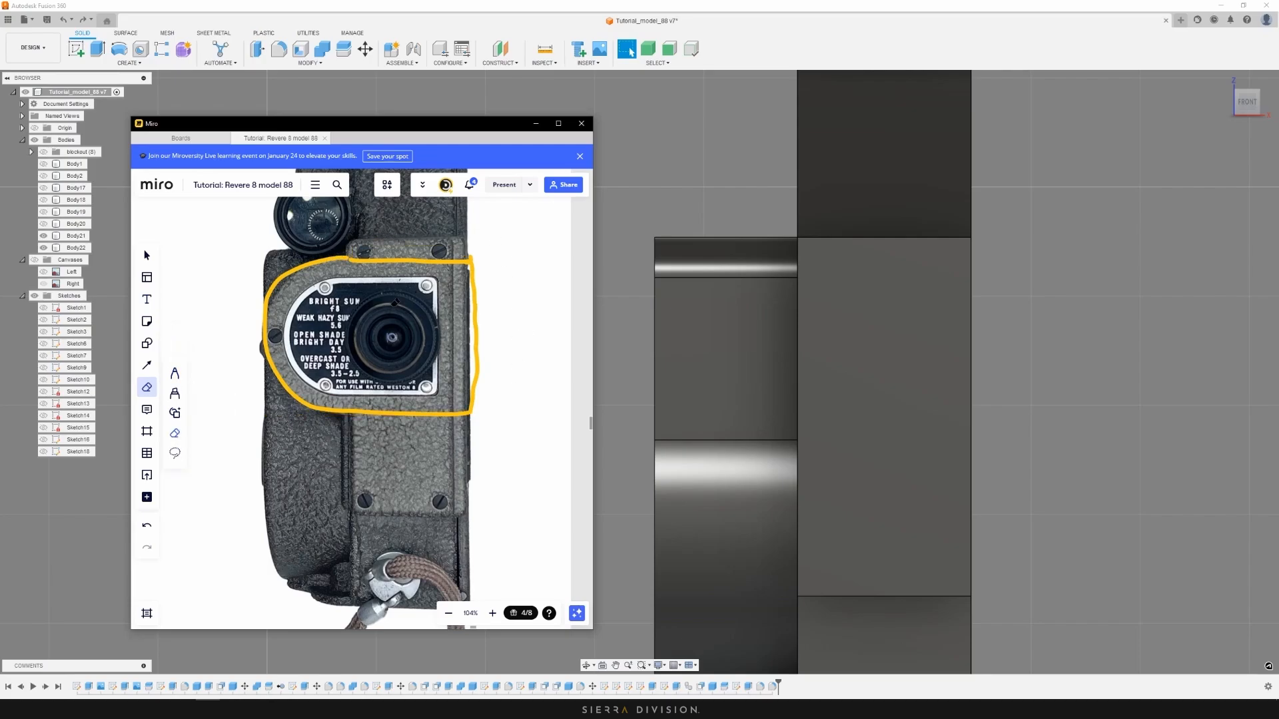
pyautogui.moveTo(459, 124); pyautogui.dragTo(1278, 143)
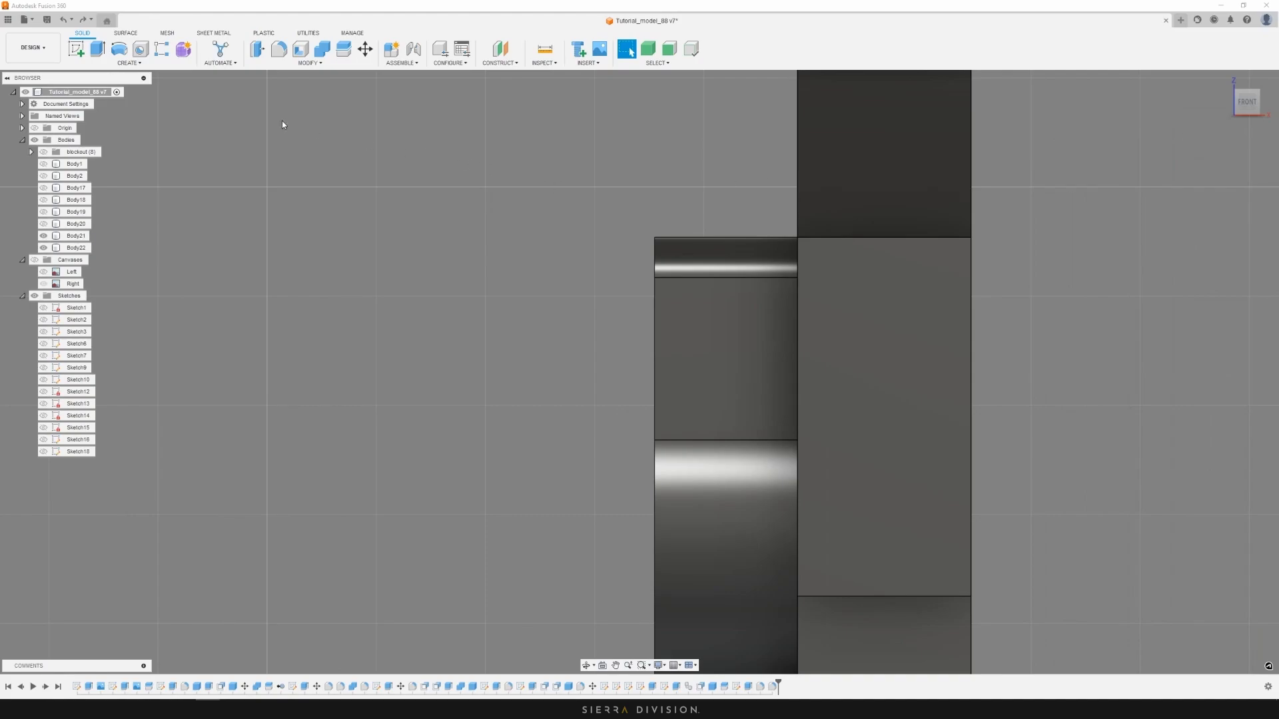
# Start a sketch on the front face of the rectangular block protruding from the camera body
pyautogui.keyDown('shift'); pyautogui.moveTo(1065, 213); pyautogui.dragTo(1040, 224, button='middle'); pyautogui.keyUp('shift')
pyautogui.scroll(-1, 1041, 224)
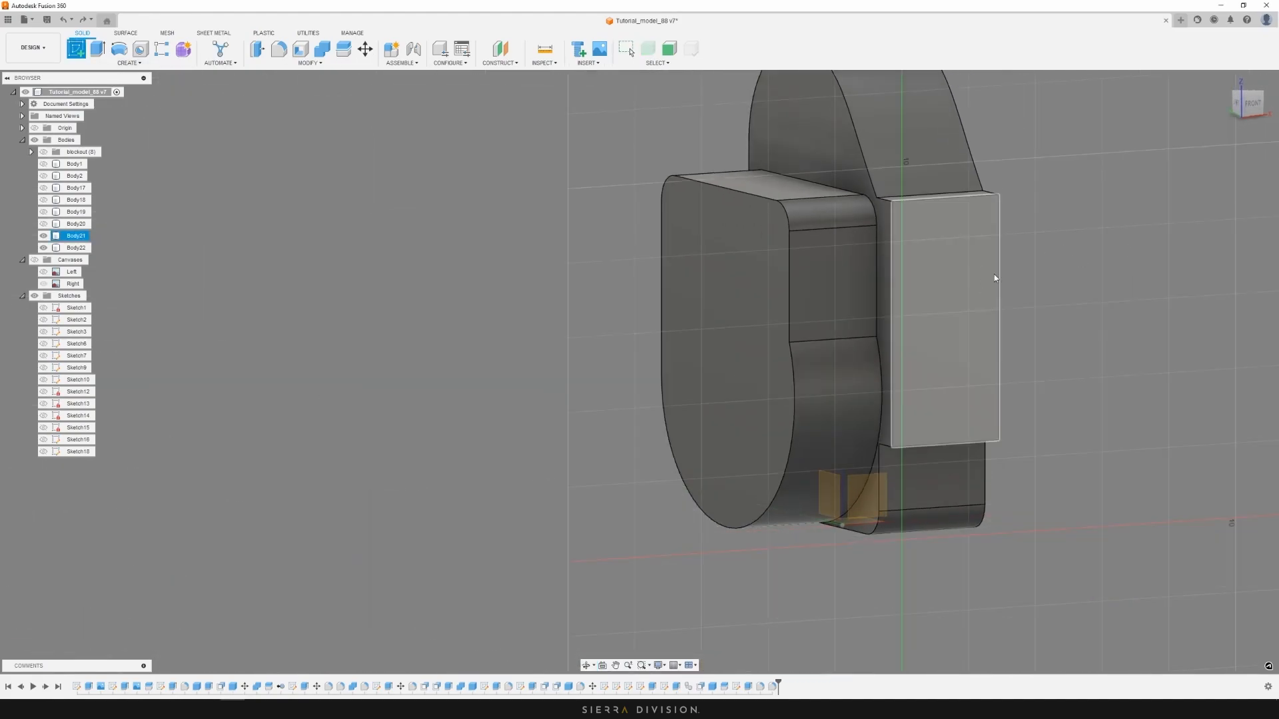
pyautogui.click(935, 276)
pyautogui.moveTo(884, 347); pyautogui.dragTo(887, 434, button='middle')
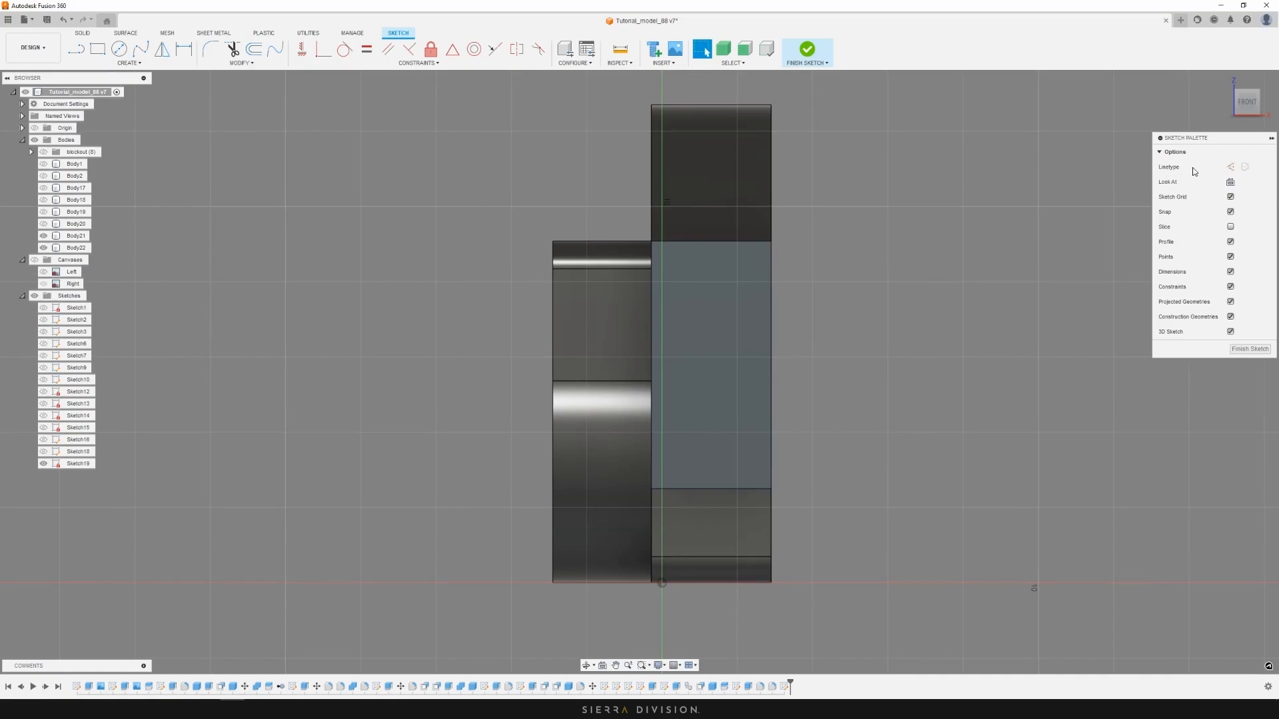
# Project the side housing's edge between its flat front and round lower part as construction geometry, marking the matching level on the Miro photo
pyautogui.click(1230, 168)
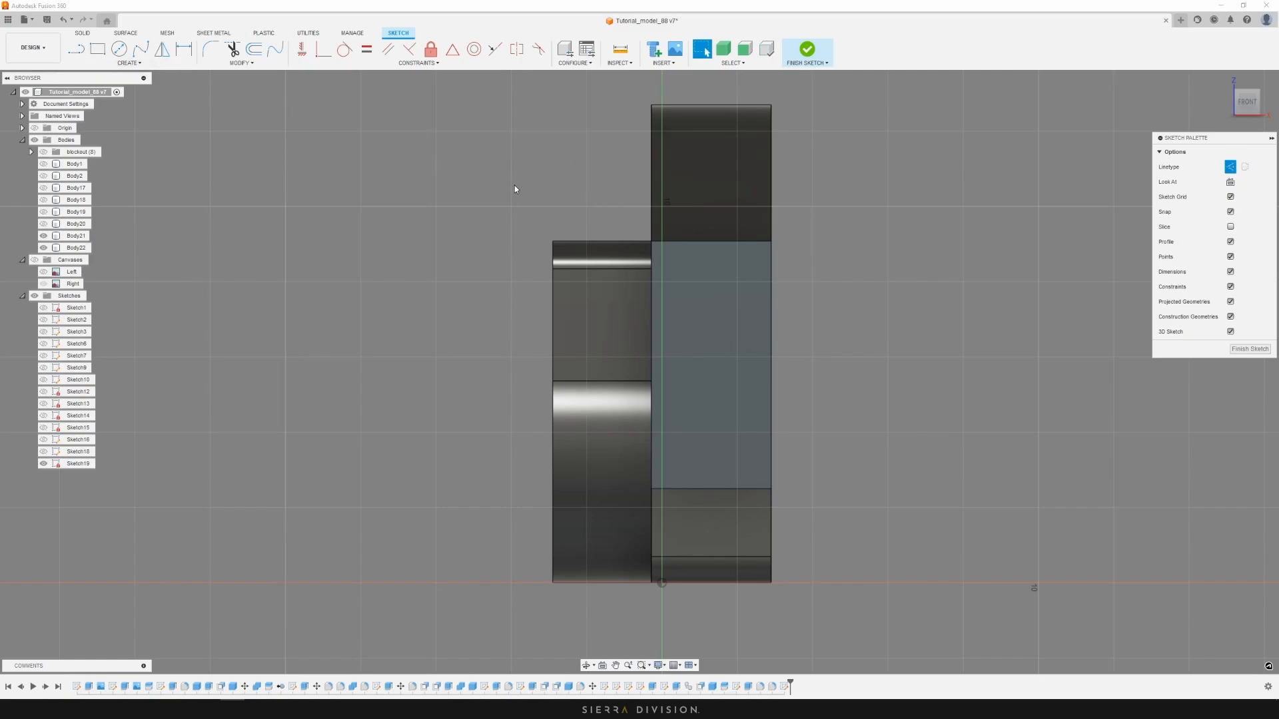
pyautogui.press('p')
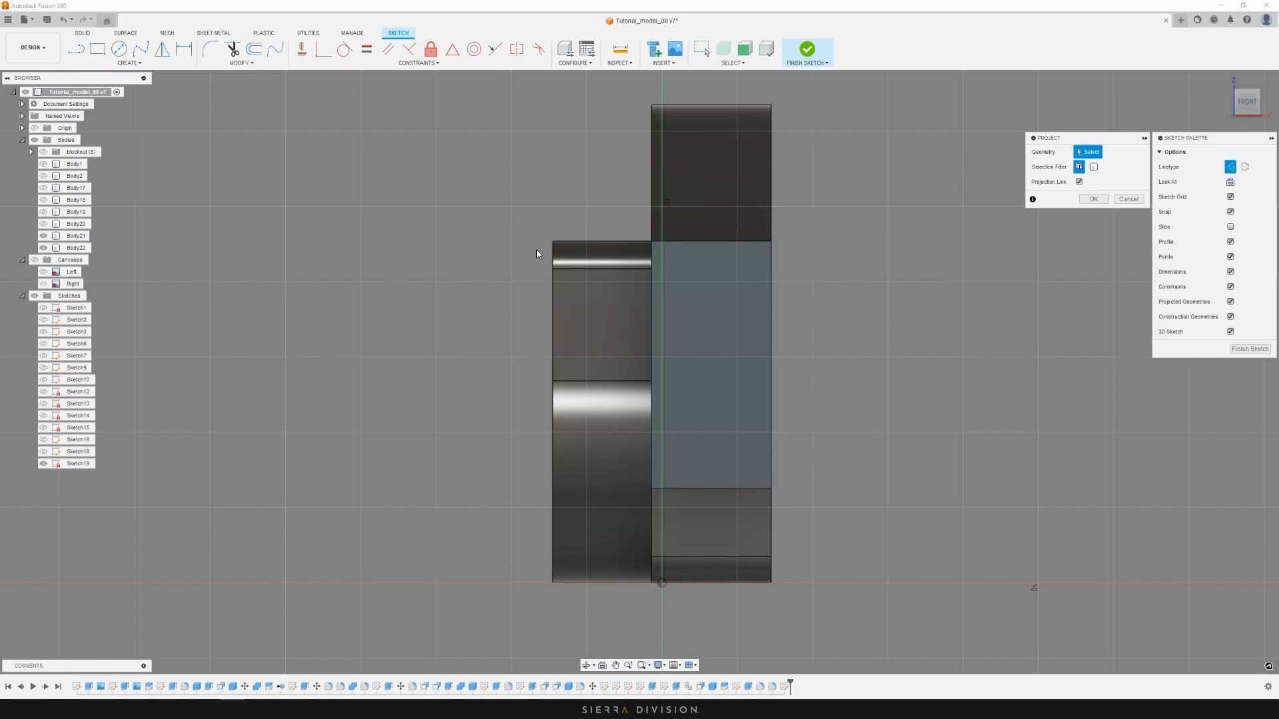
pyautogui.click(628, 382)
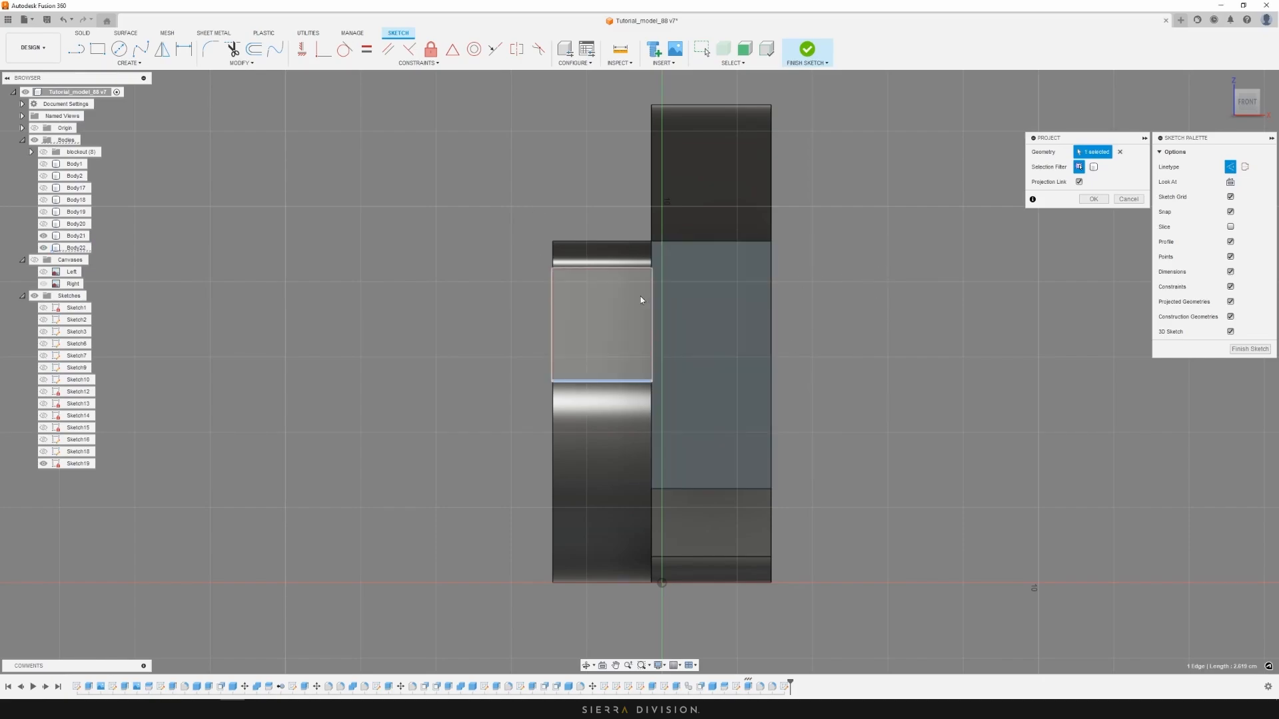
pyautogui.moveTo(1278, 84); pyautogui.dragTo(946, 78)
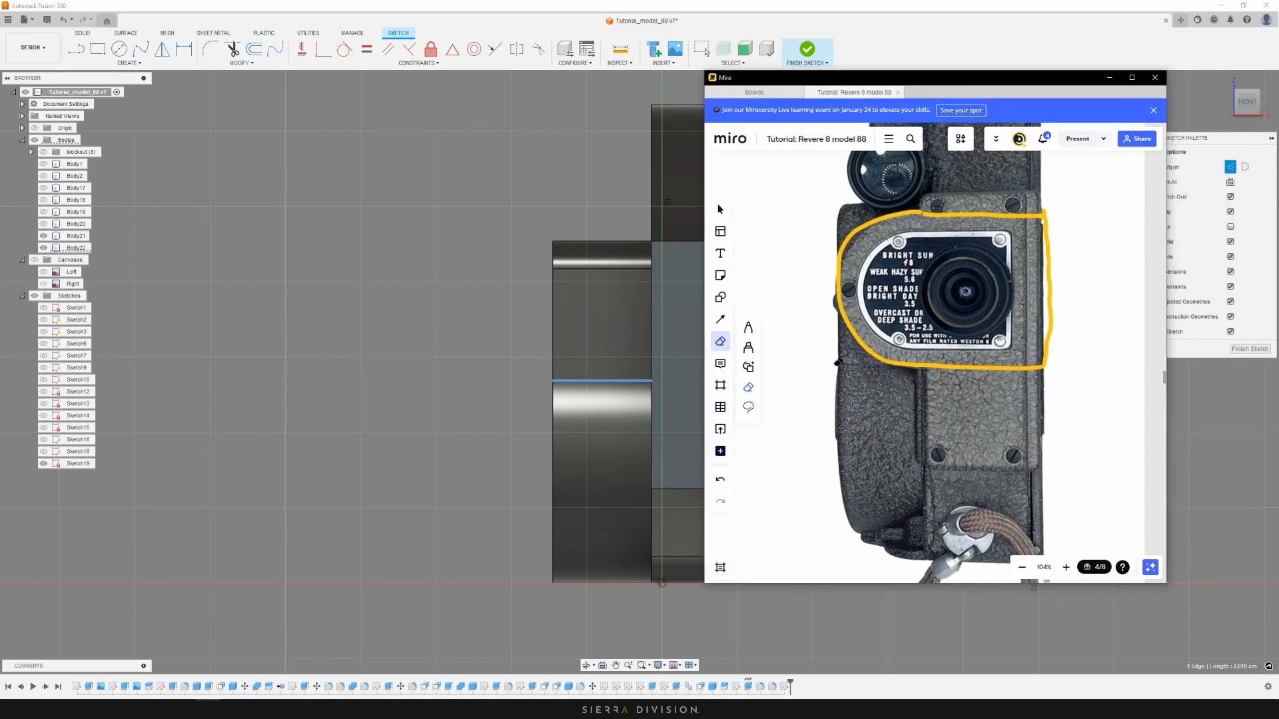
pyautogui.click(748, 327)
pyautogui.moveTo(846, 365); pyautogui.dragTo(879, 360)
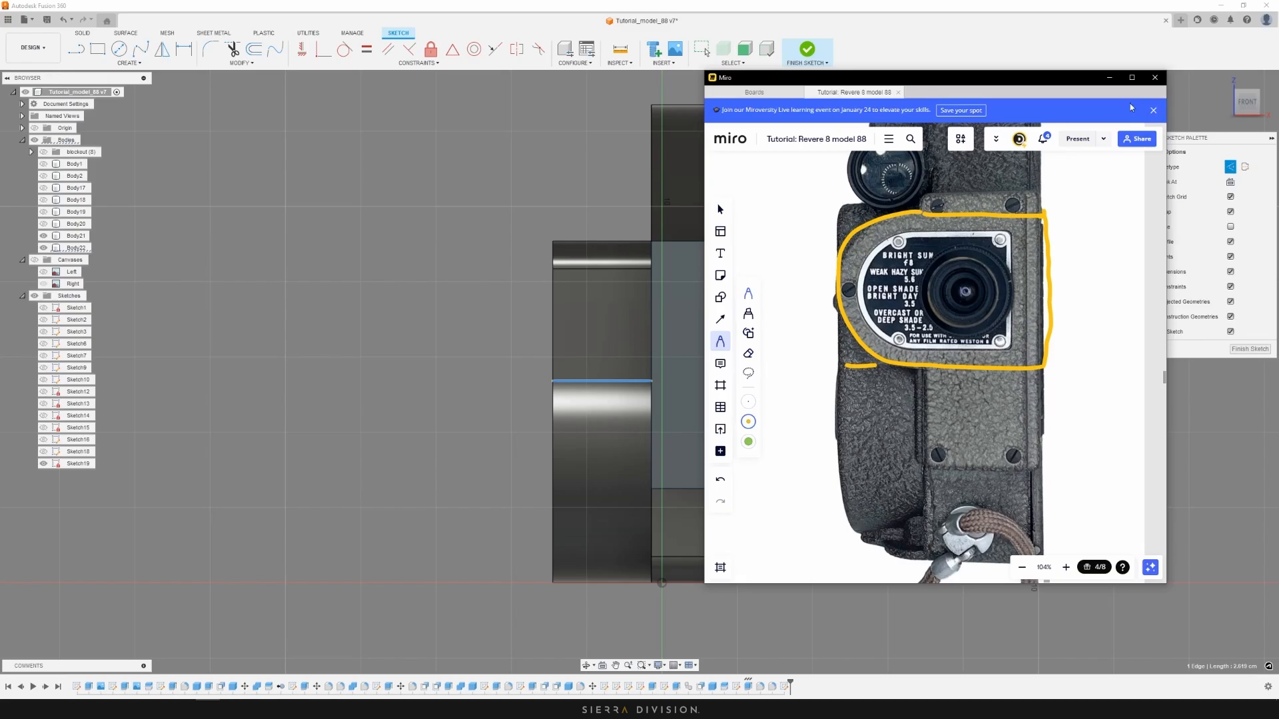
pyautogui.moveTo(1080, 80); pyautogui.dragTo(1278, 50)
pyautogui.scroll(2, 686, 355)
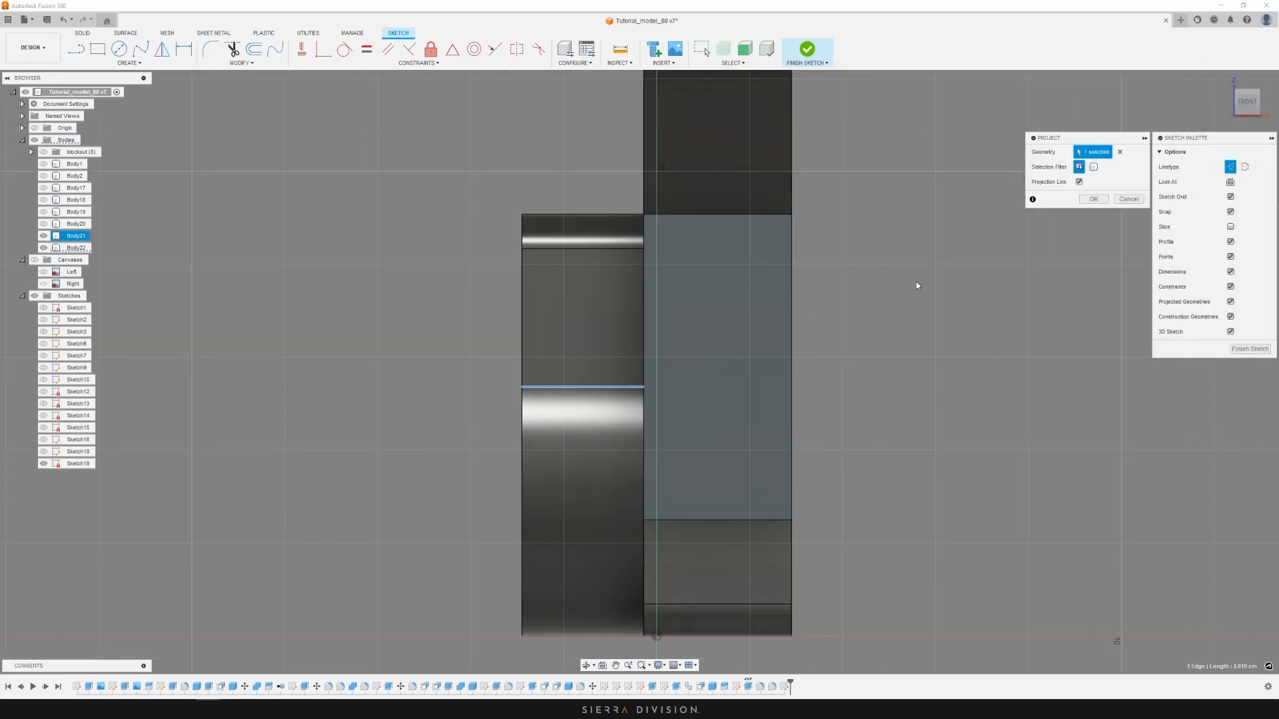
pyautogui.click(1093, 199)
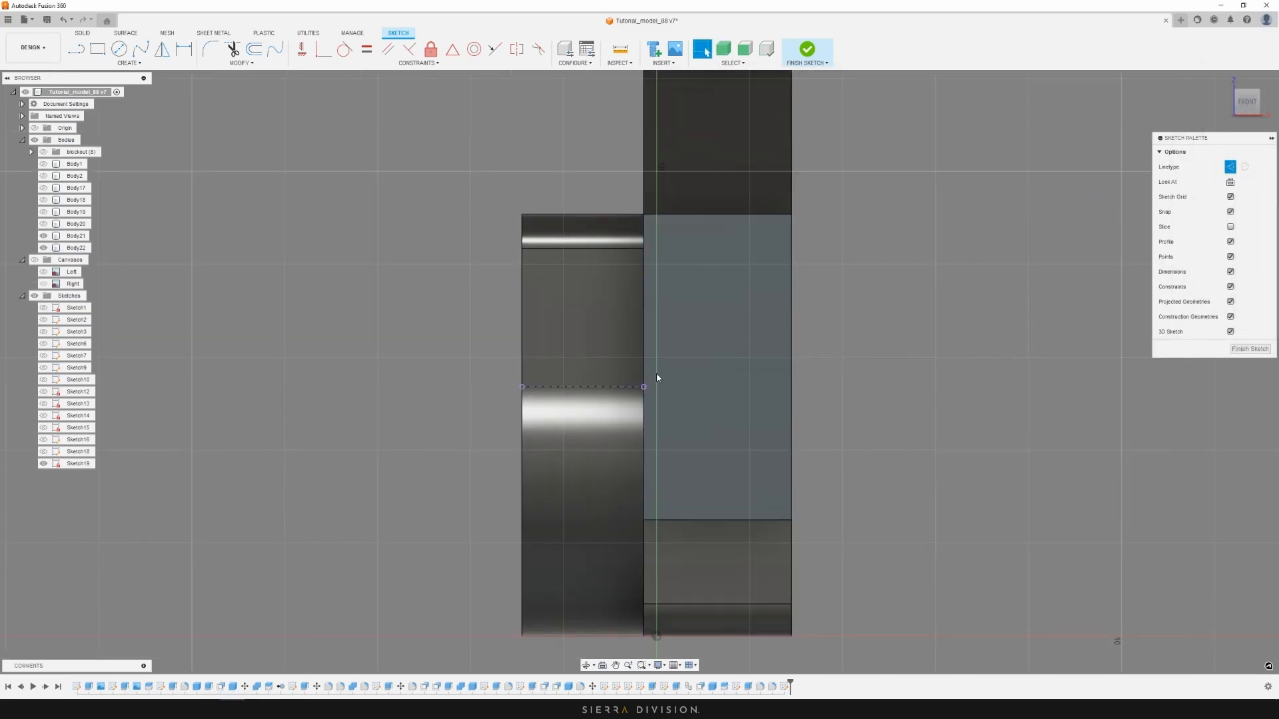
# Draw a horizontal construction line from the projected edge's inner end across the block face to its opposite side edge
pyautogui.press('l')
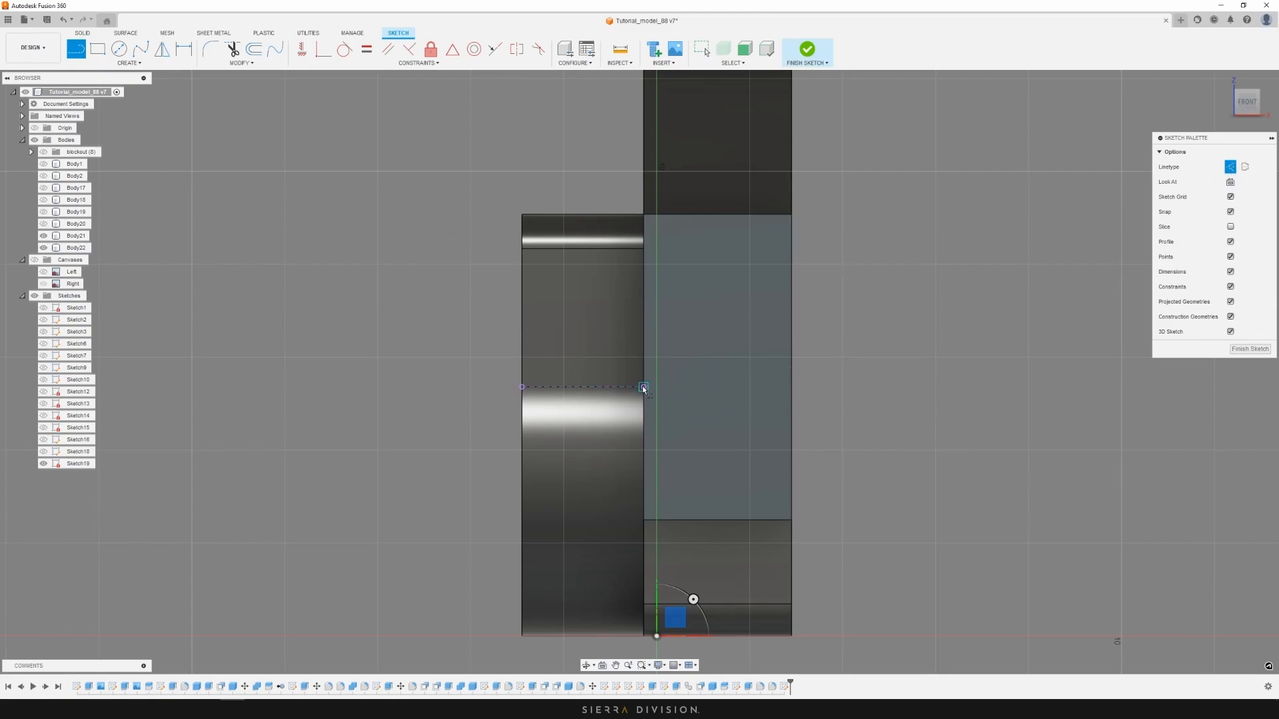
pyautogui.click(644, 387)
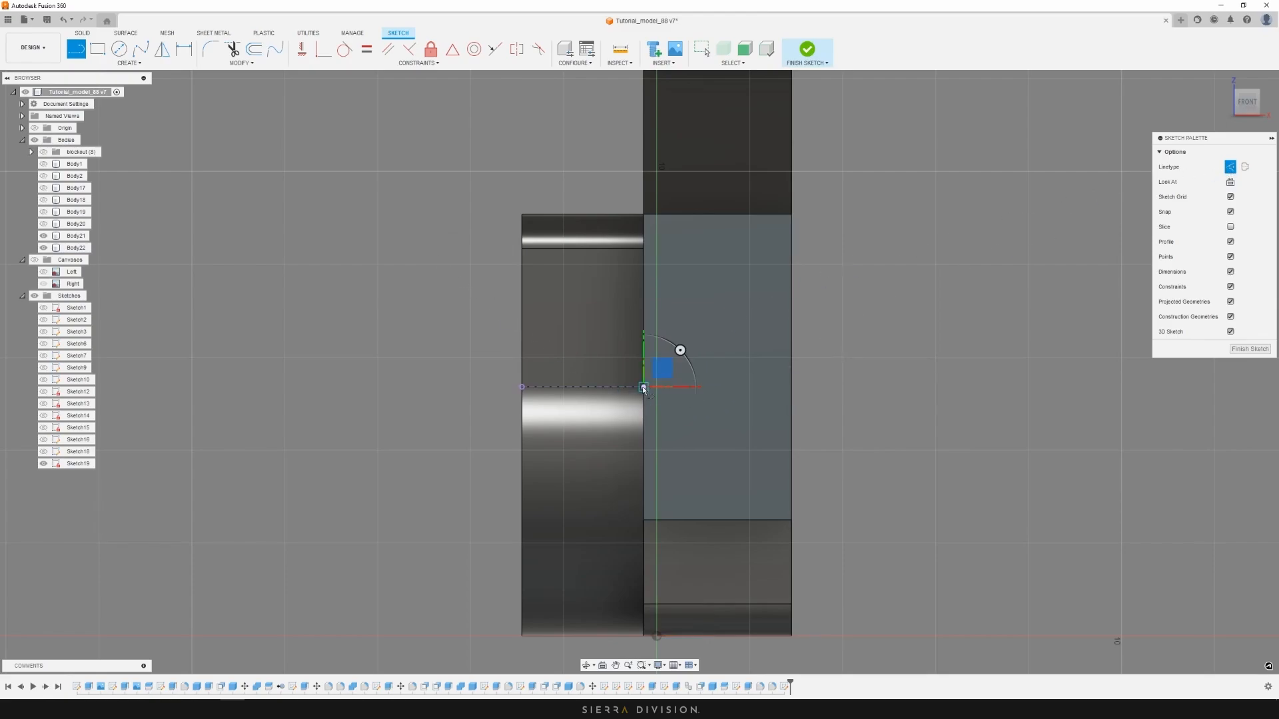
pyautogui.click(792, 387)
pyautogui.press('Escape')
# Project the side housing's outer vertical edges, from its top down to the projected level line, into the sketch as construction geometry
pyautogui.moveTo(867, 276); pyautogui.dragTo(937, 295, button='middle')
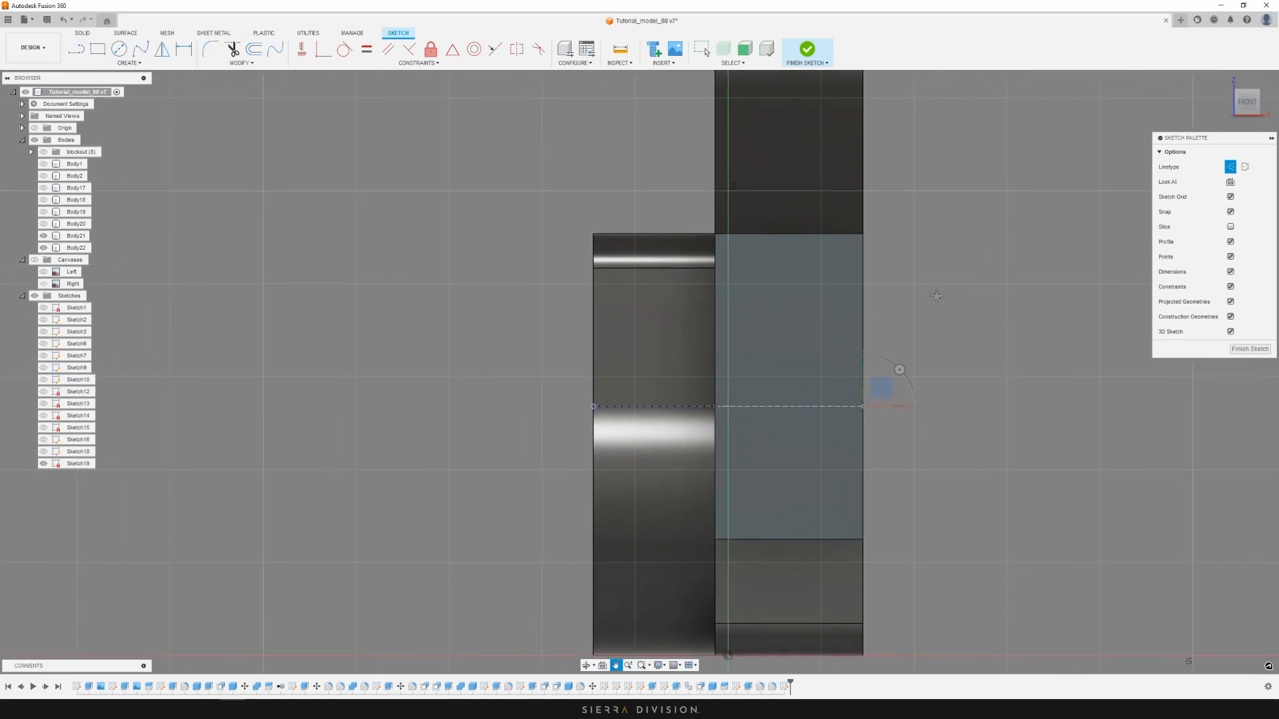
pyautogui.press('l')
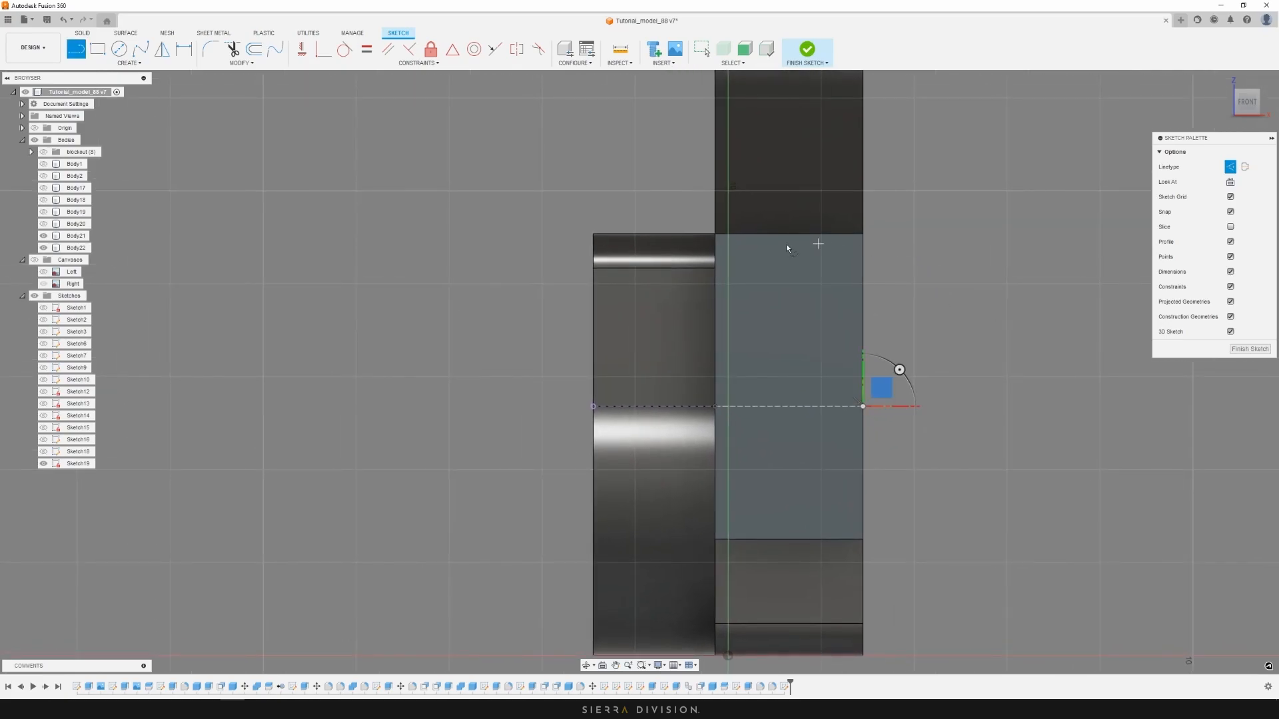
pyautogui.press('p')
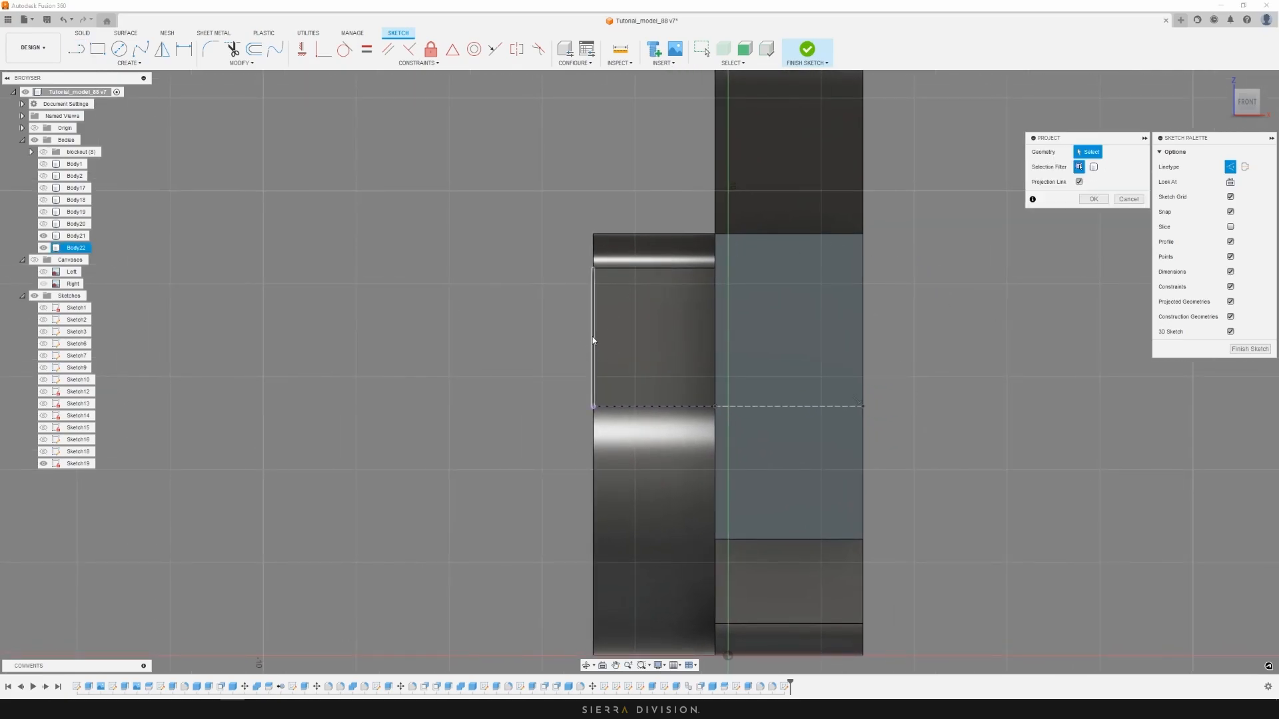
pyautogui.click(592, 306)
pyautogui.click(593, 253)
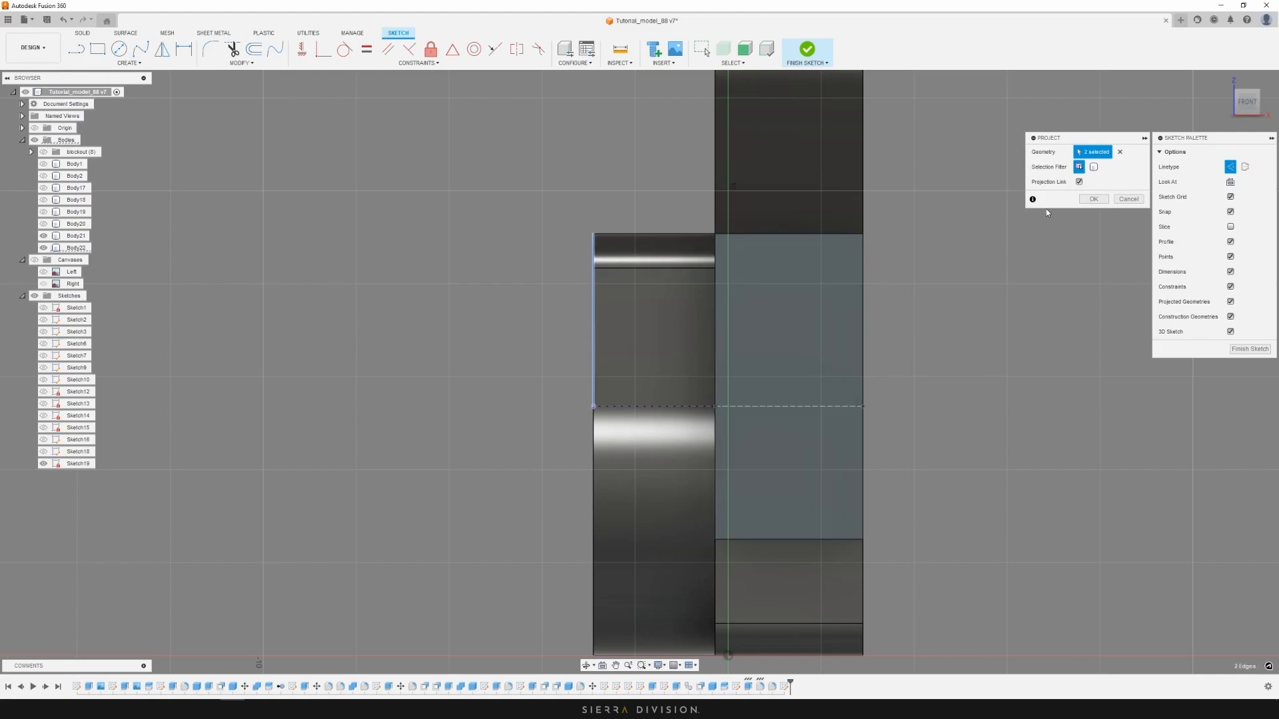
pyautogui.click(1092, 199)
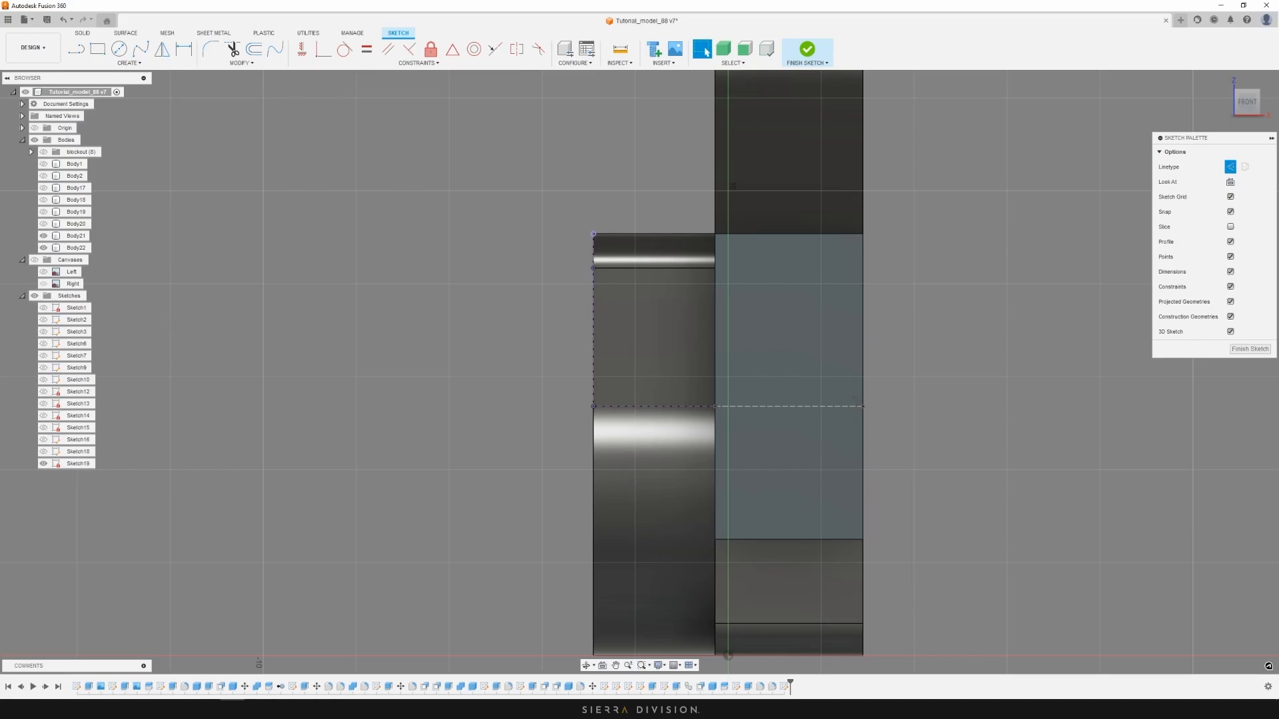
# Consult the Miro reference, then draw a horizontal construction line just below the block's top, from its far side edge to the housing's projected outer edge
pyautogui.hotkey('alt', 'Tab')
pyautogui.moveTo(867, 249)
pyautogui.mouseDown()
pyautogui.moveTo(869, 271)
pyautogui.moveTo(880, 259)
pyautogui.mouseUp()
pyautogui.moveTo(926, 141); pyautogui.dragTo(1278, 112)
pyautogui.scroll(1, 868, 244)
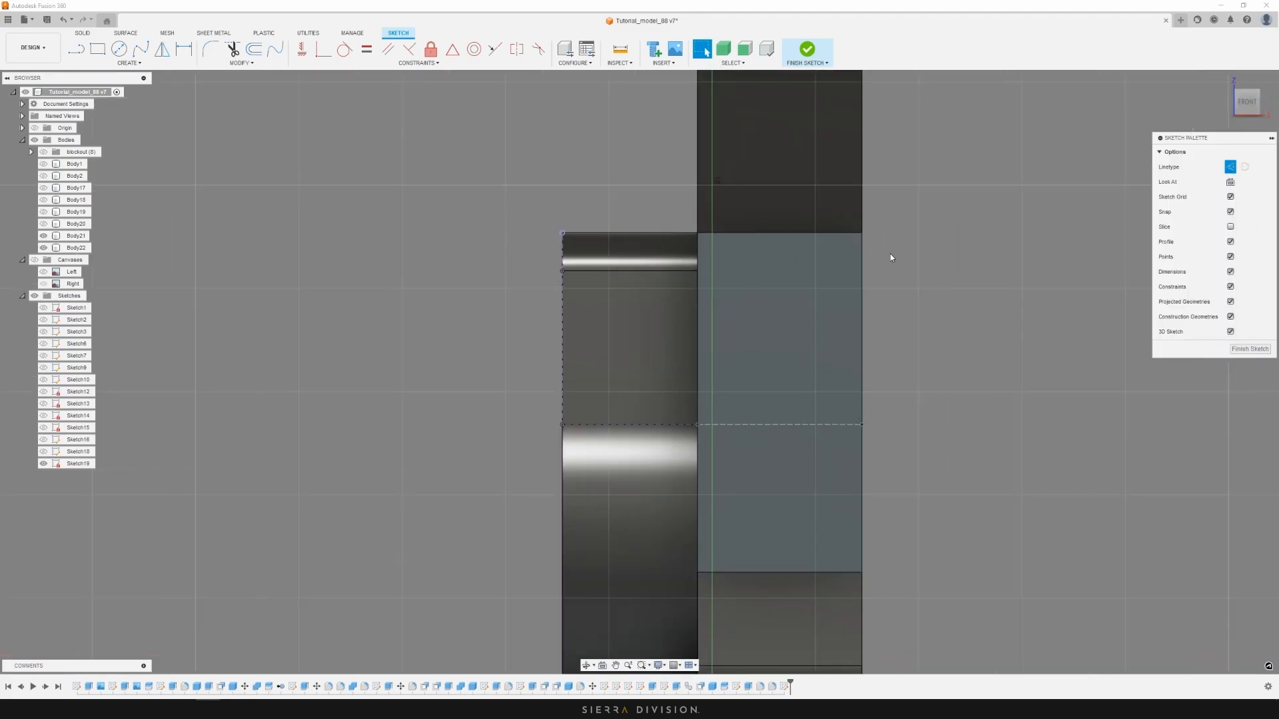
pyautogui.click(76, 48)
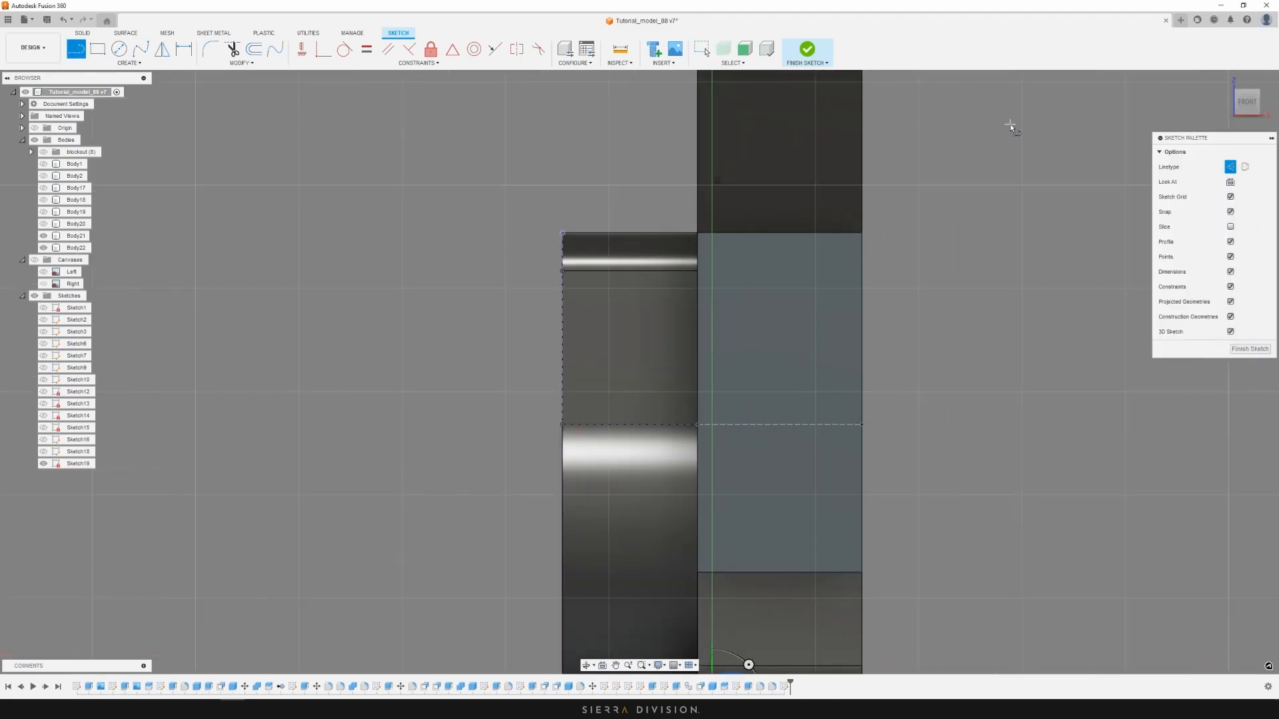
pyautogui.click(862, 253)
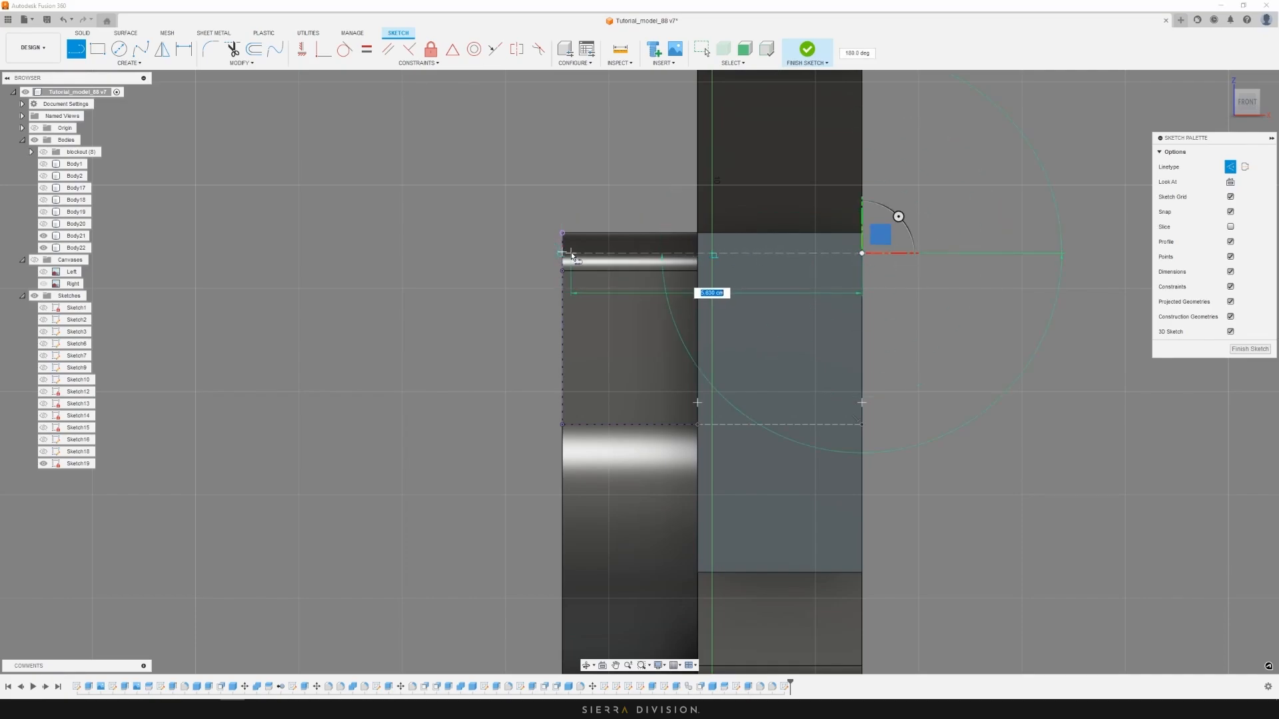
pyautogui.scroll(5, 565, 257)
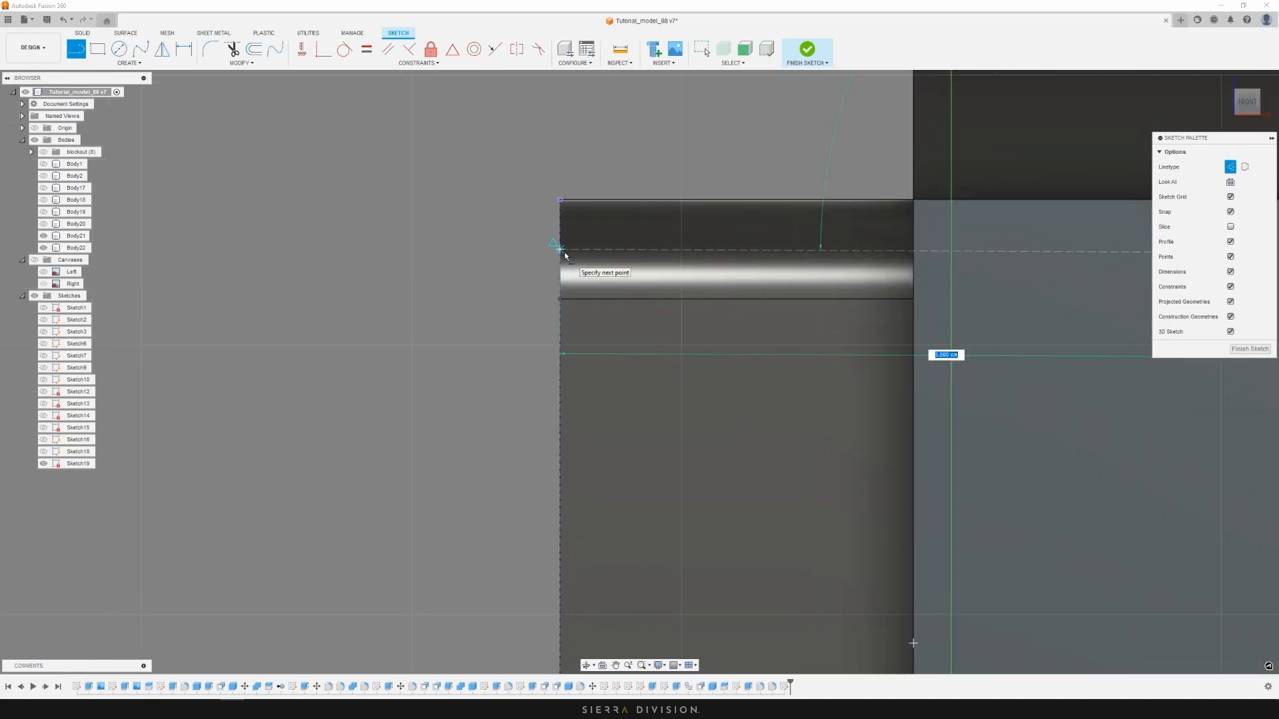
pyautogui.scroll(-3, 563, 258)
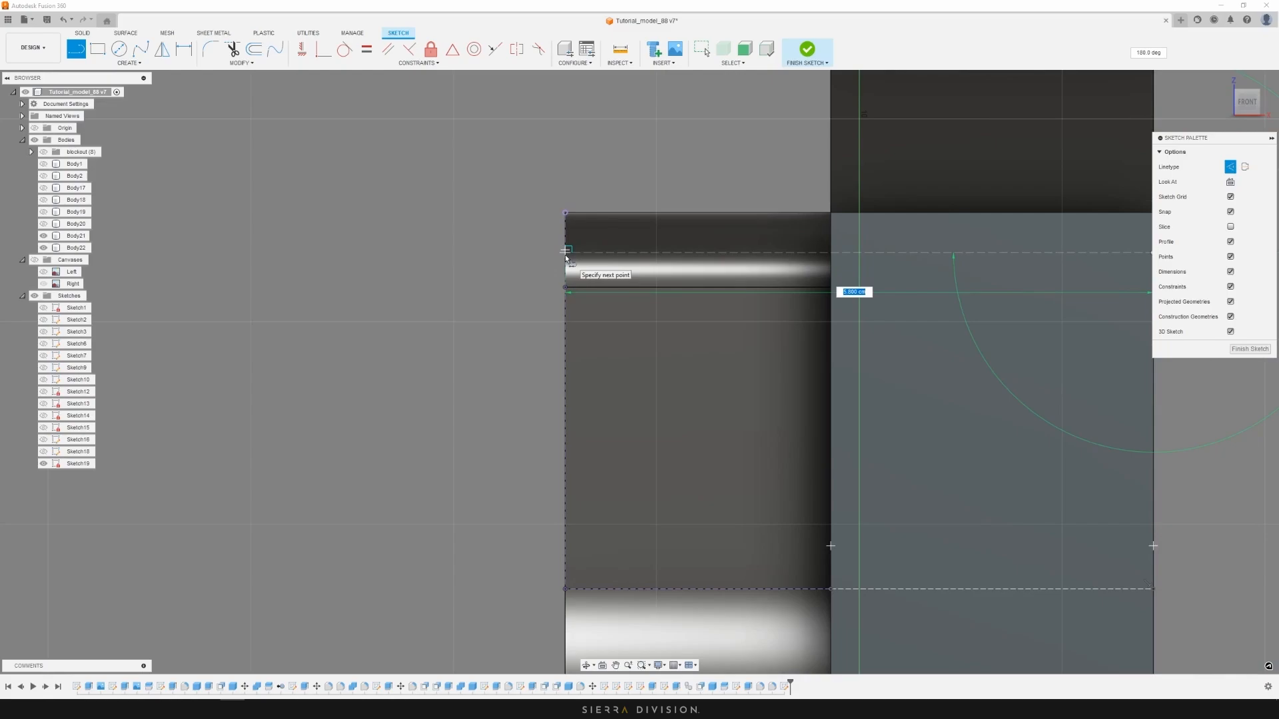
pyautogui.click(566, 257)
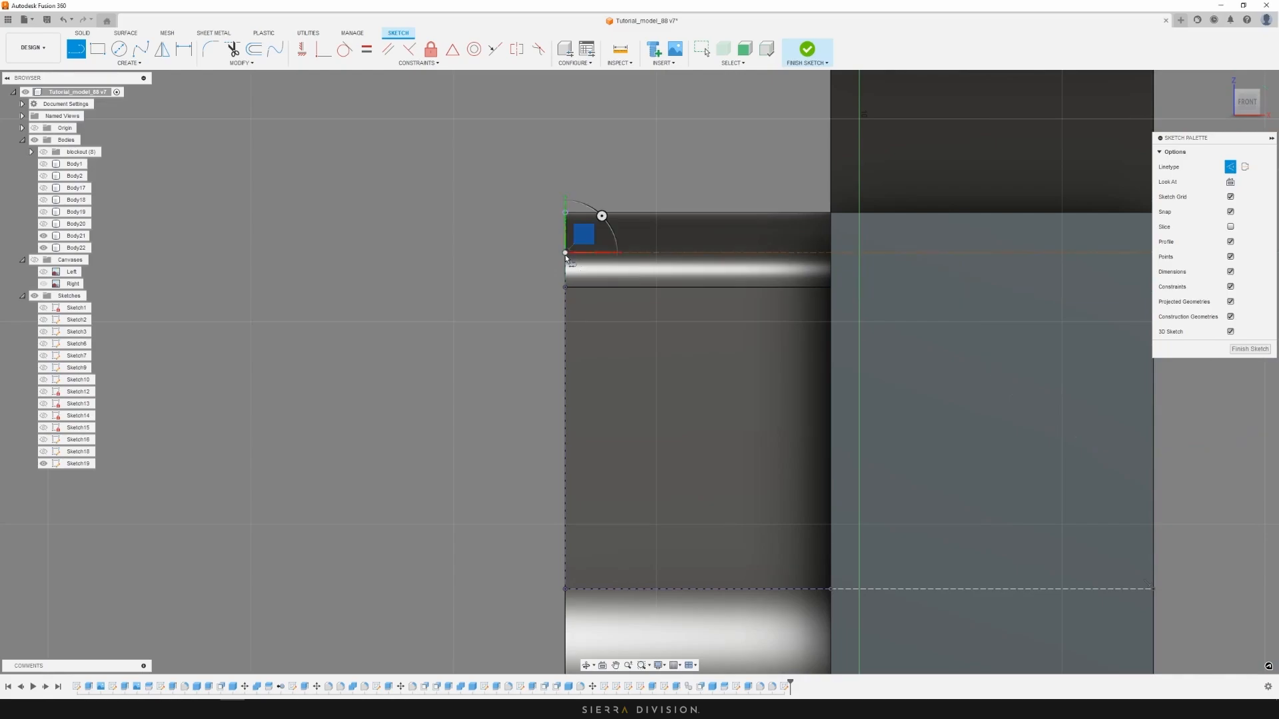
pyautogui.scroll(-3, 859, 279)
pyautogui.moveTo(1007, 342); pyautogui.dragTo(893, 337, button='middle')
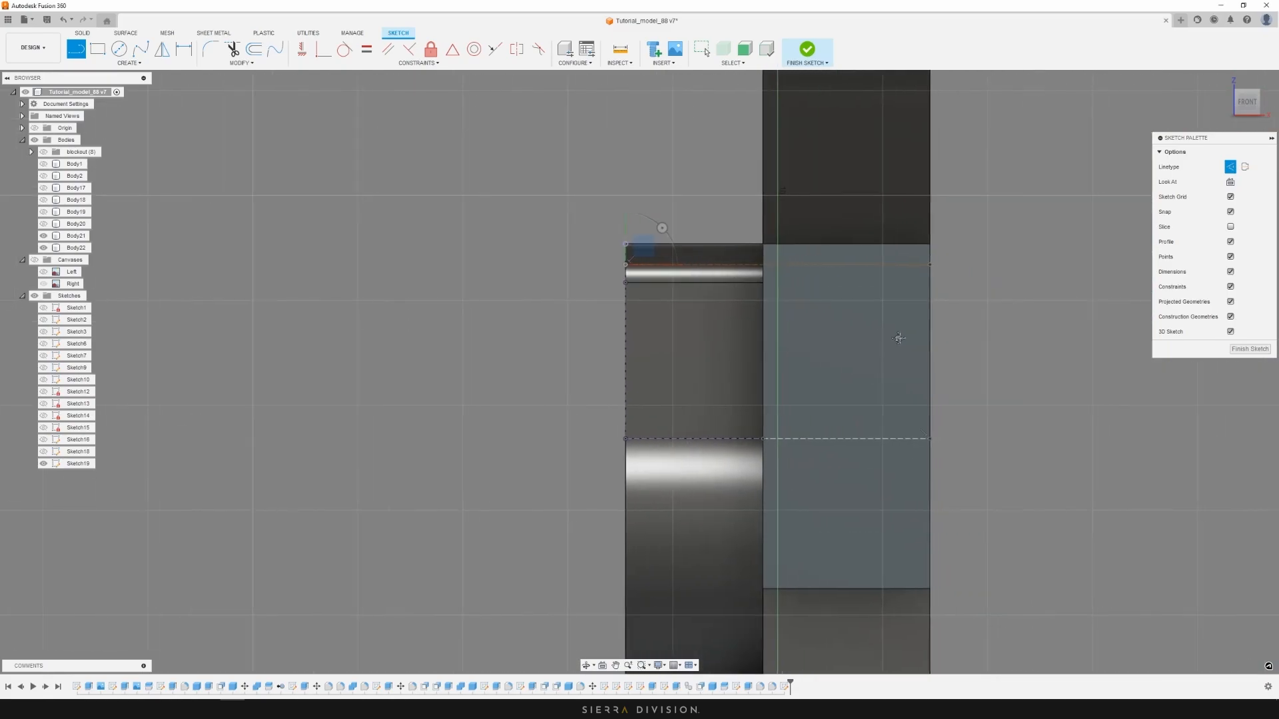
# Draw a vertical construction line between the two horizontal ones, and a horizontal construction line from its midpoint out past the housing's projected edge
pyautogui.click(881, 265)
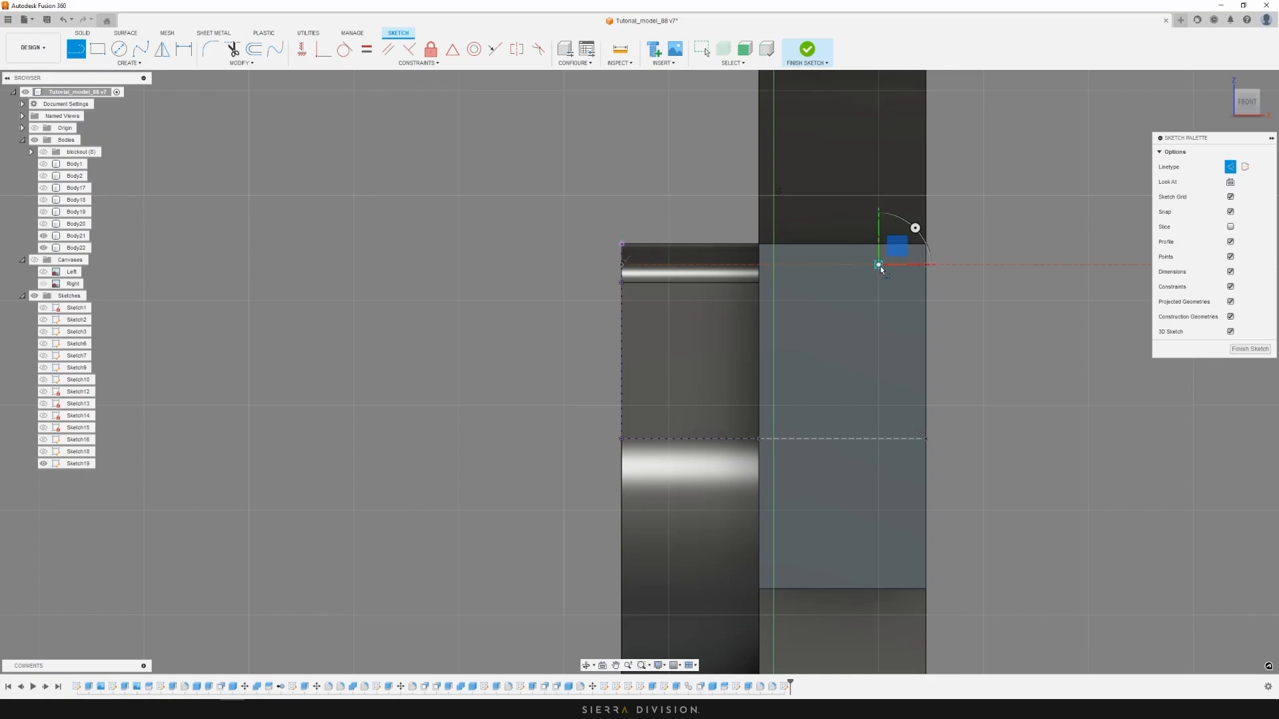
pyautogui.click(879, 439)
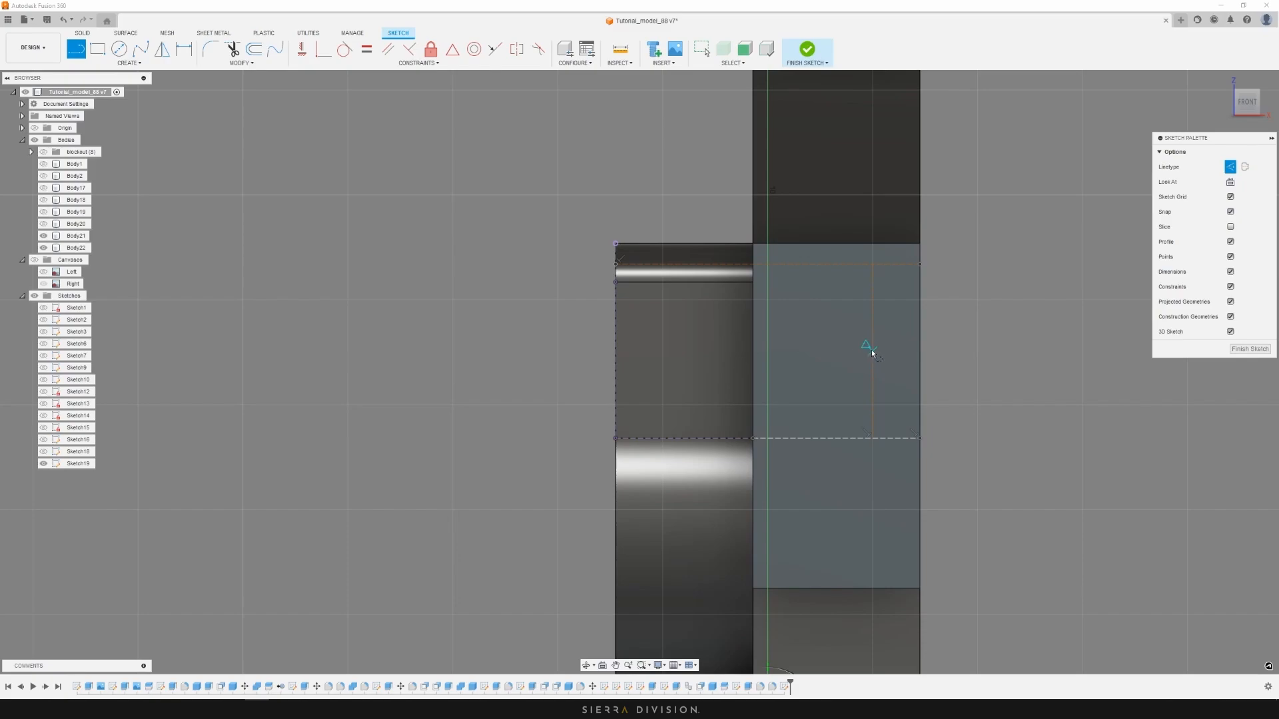
pyautogui.click(873, 353)
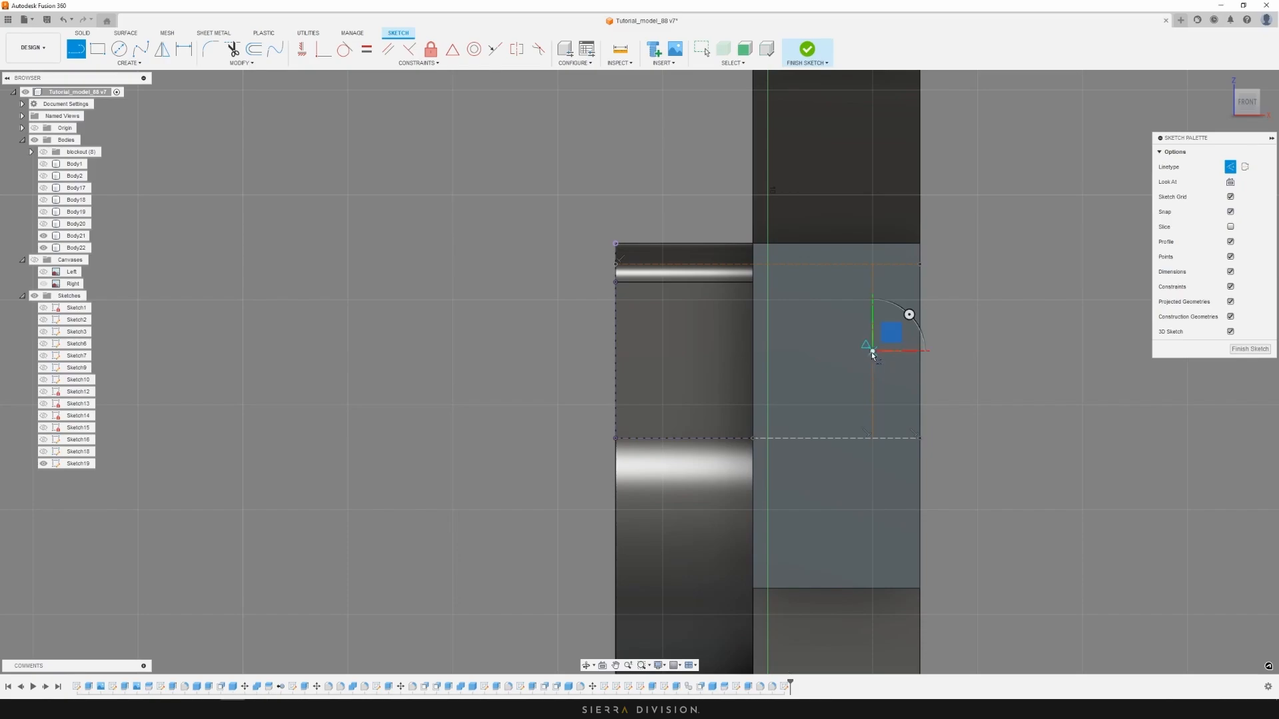
pyautogui.click(547, 355)
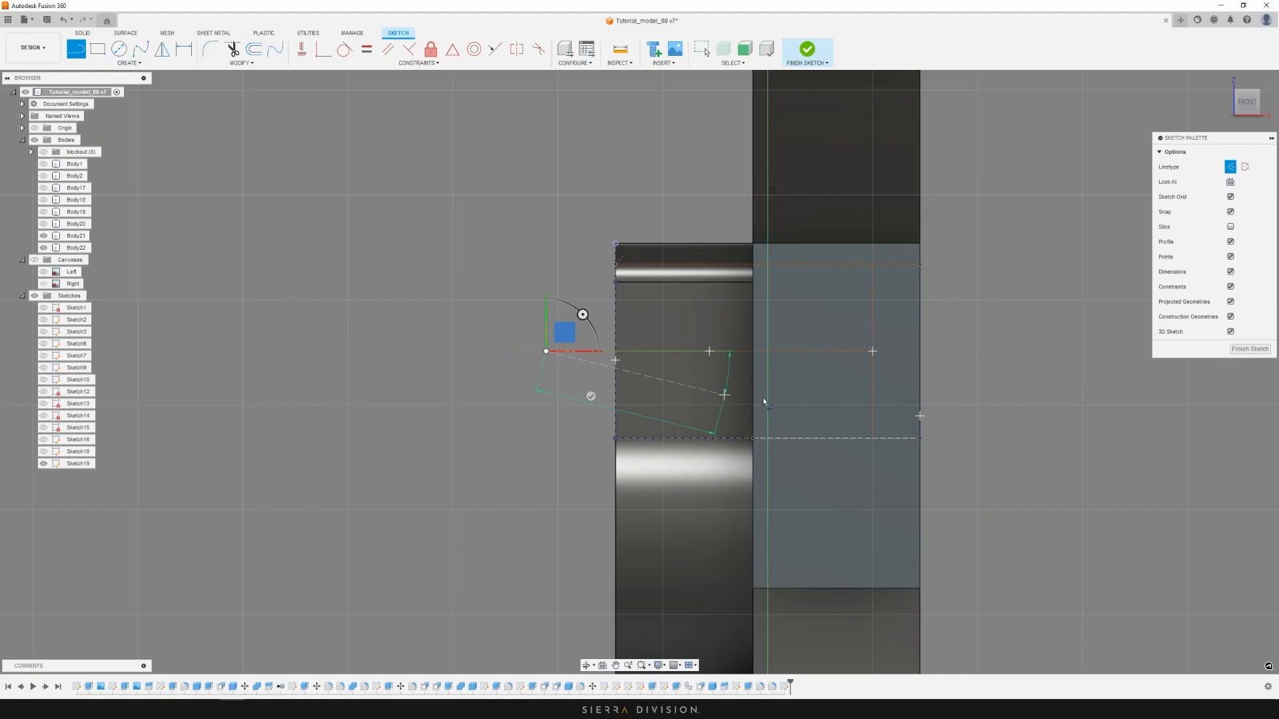
pyautogui.click(591, 396)
pyautogui.press('Escape')
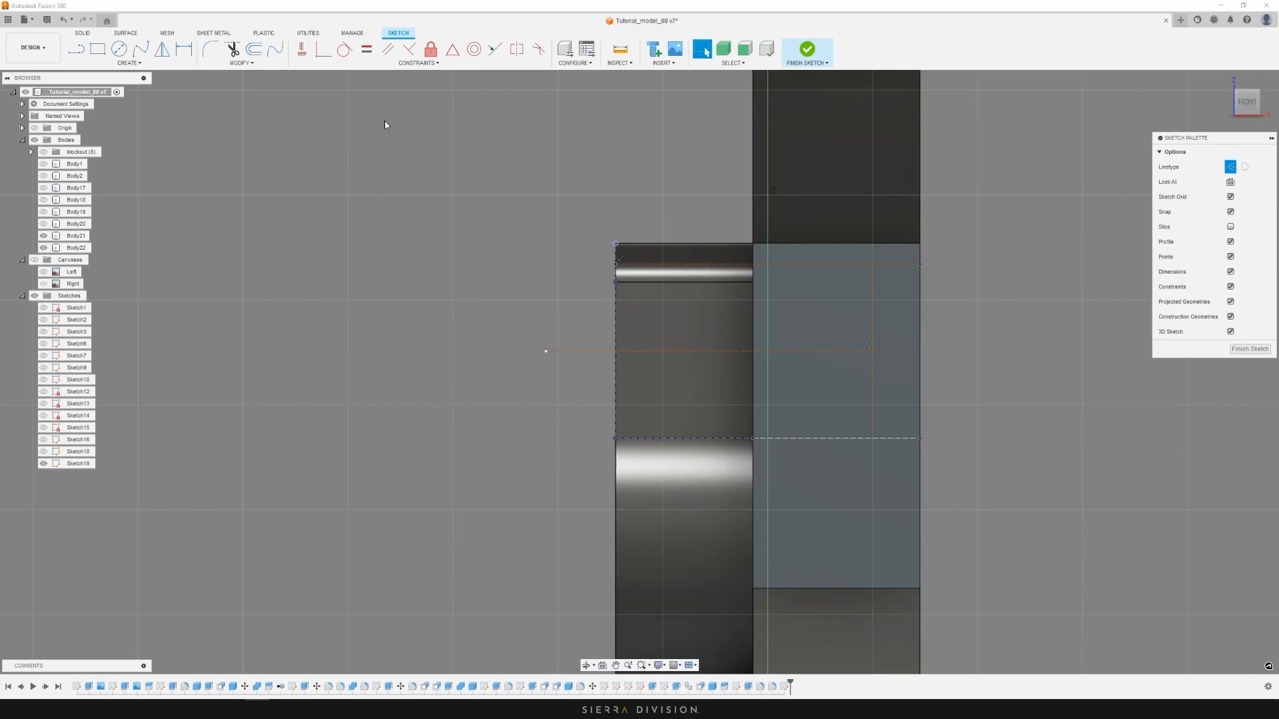
# Draw an overall slot along the middle line, from the housing's projected edge to the block's far side edge, reaching up to the upper construction line
pyautogui.click(129, 64)
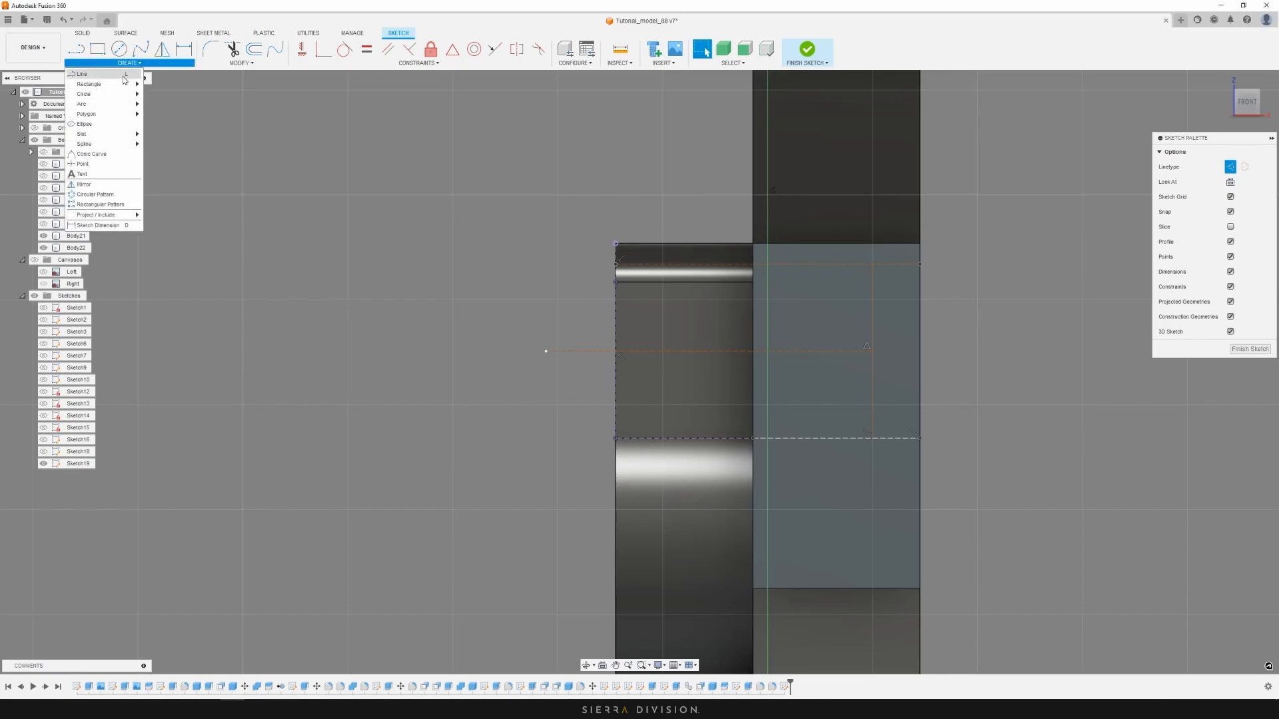
pyautogui.moveTo(121, 138)
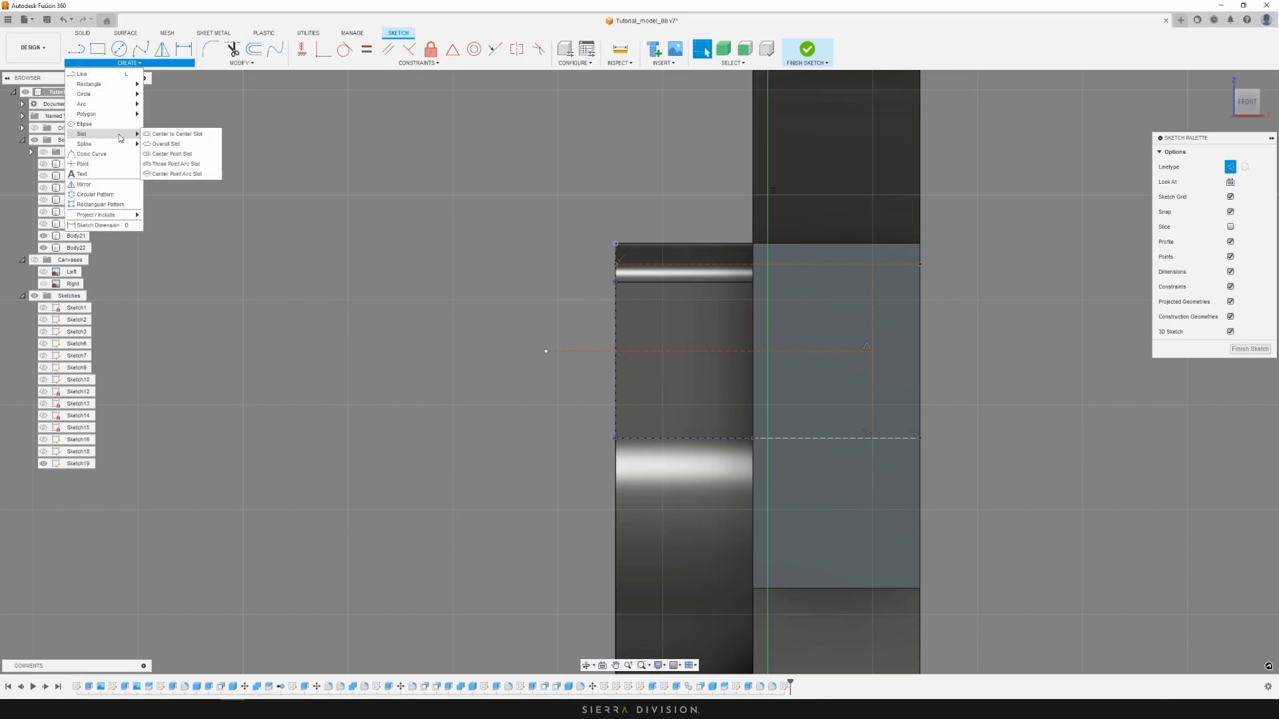
pyautogui.click(162, 144)
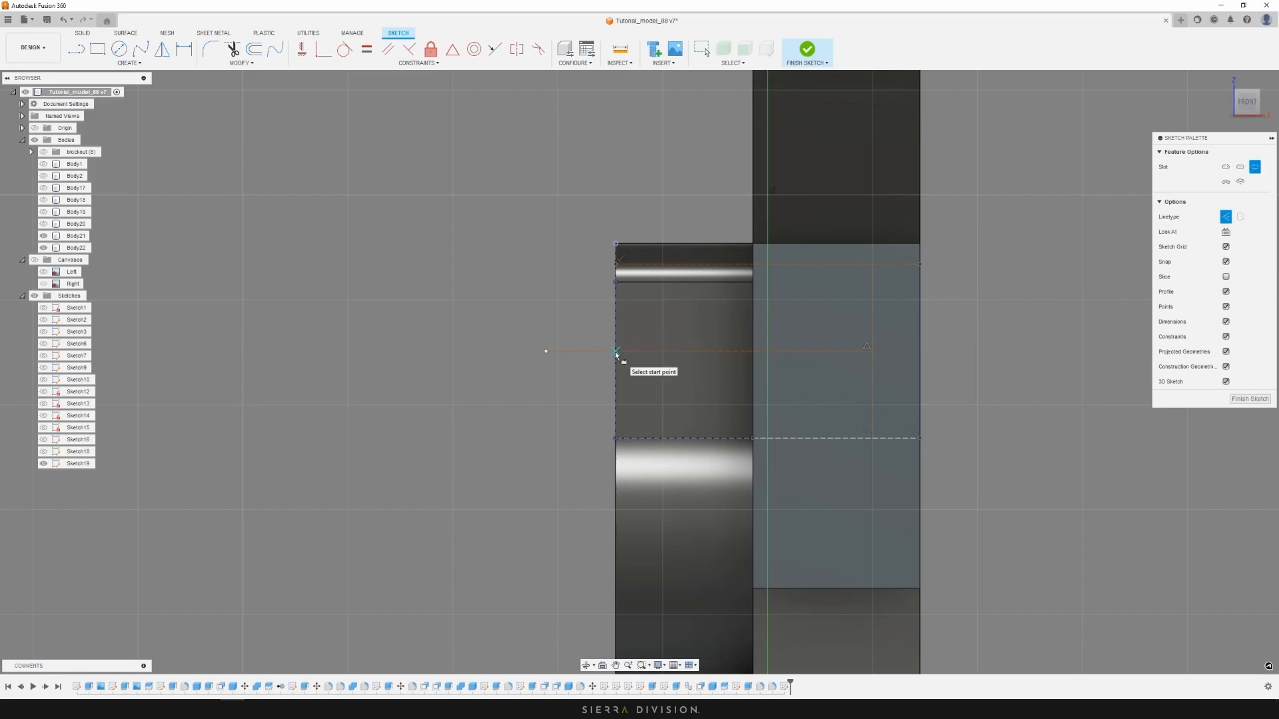
pyautogui.click(615, 351)
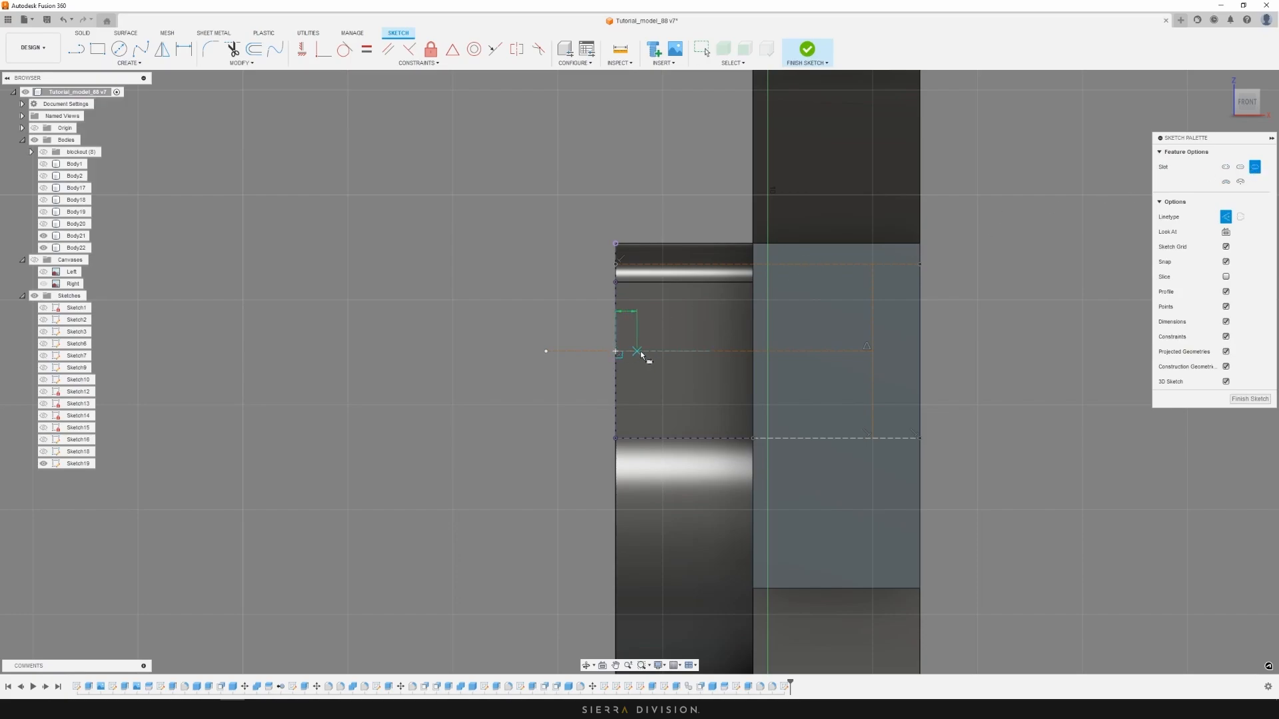
pyautogui.click(921, 350)
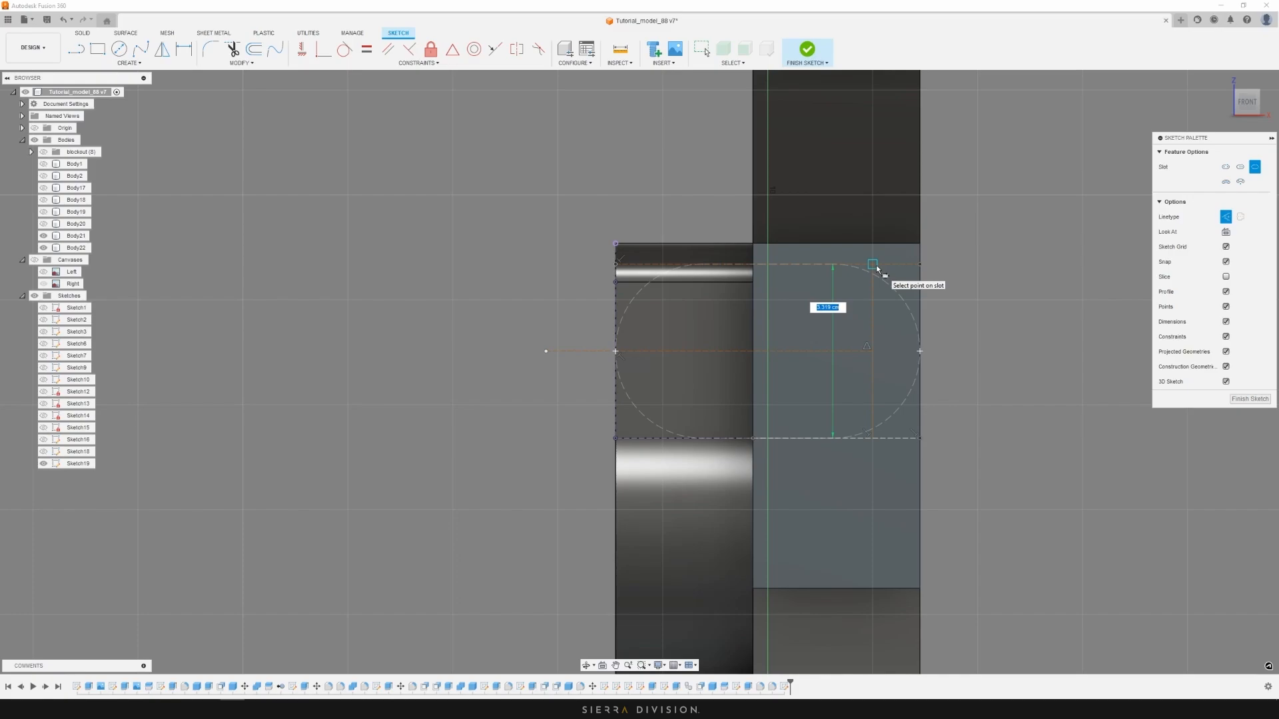
pyautogui.click(876, 265)
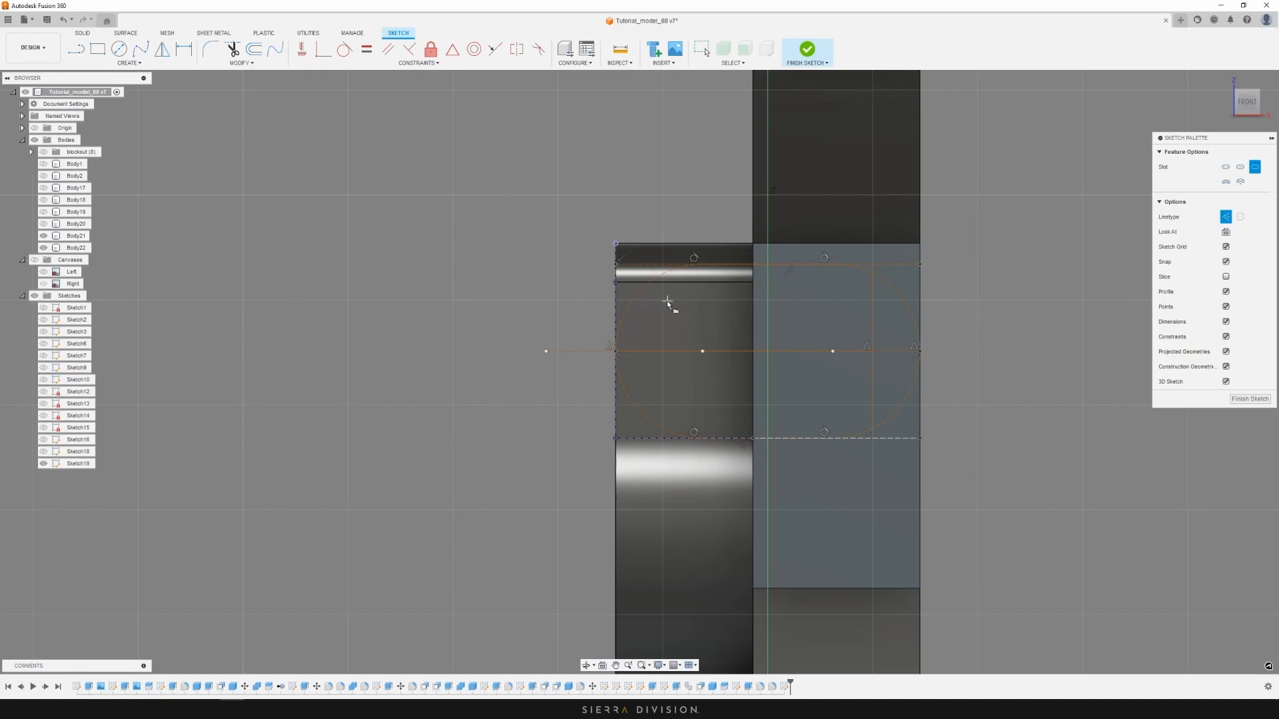
# Convert the slot outline and the upper horizontal line from construction to normal lines and finish the sketch
pyautogui.press('m')
pyautogui.click(650, 281)
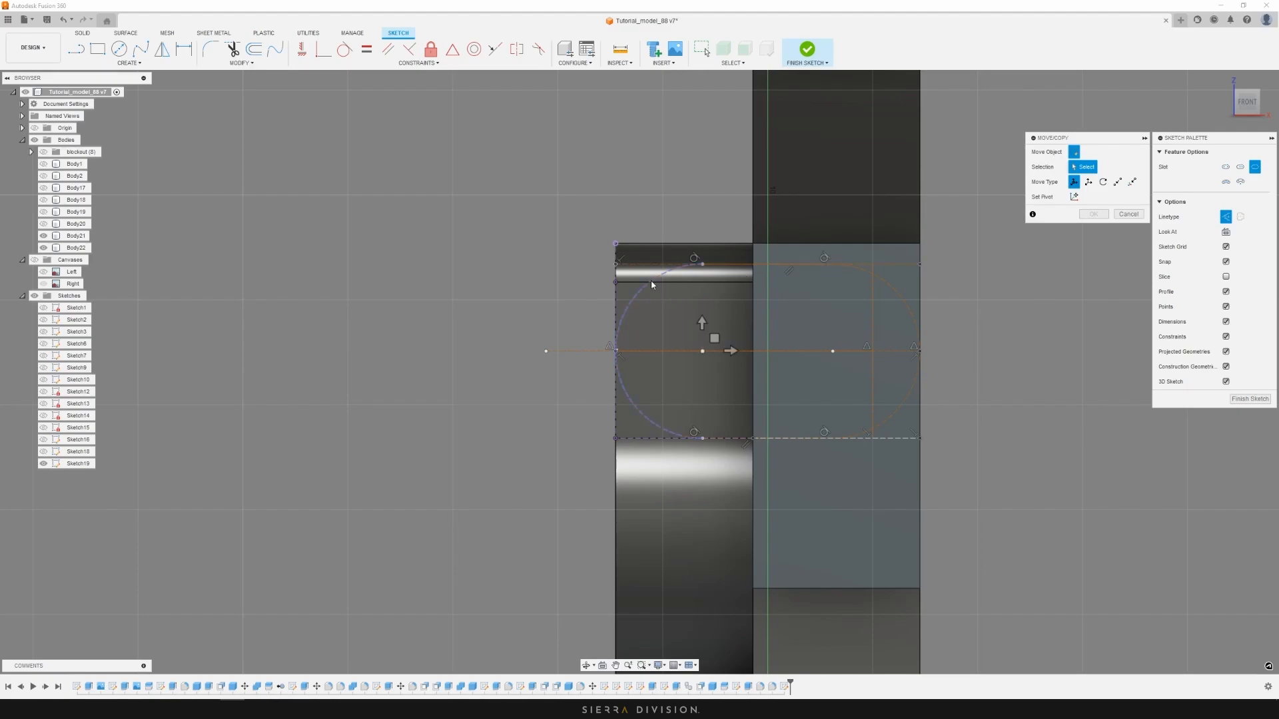
pyautogui.click(733, 267)
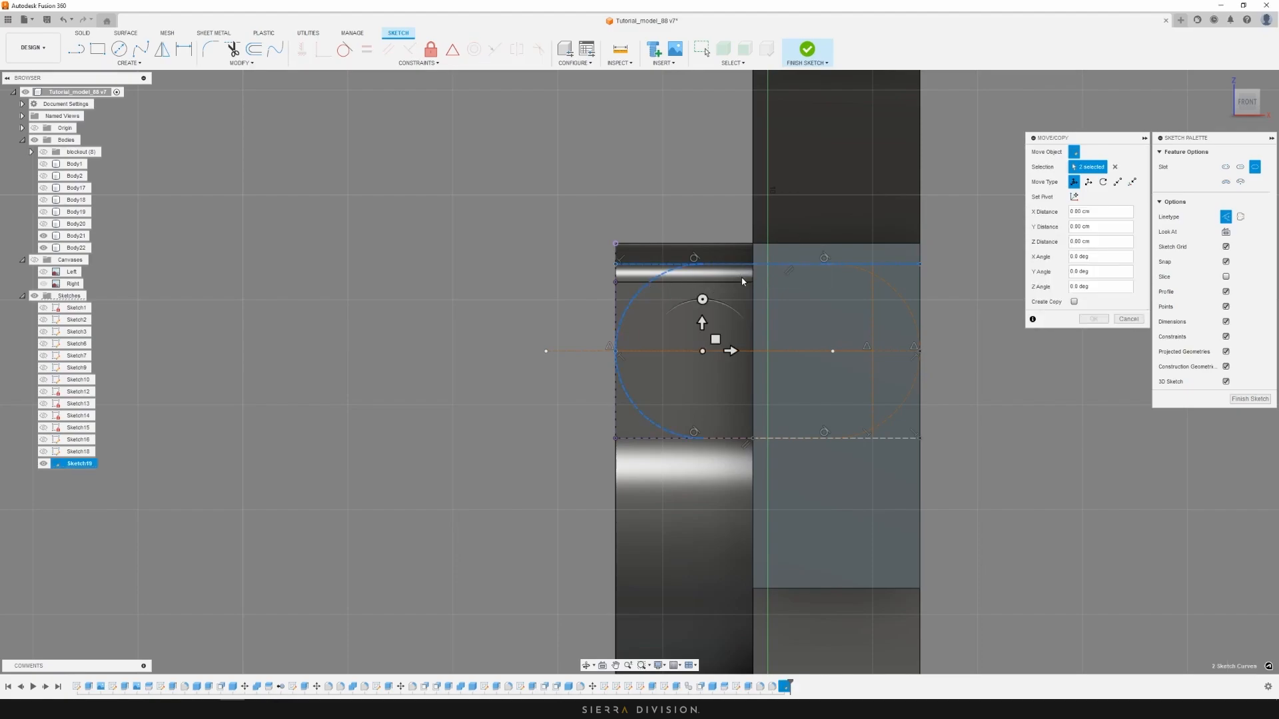
pyautogui.click(893, 284)
pyautogui.click(1227, 218)
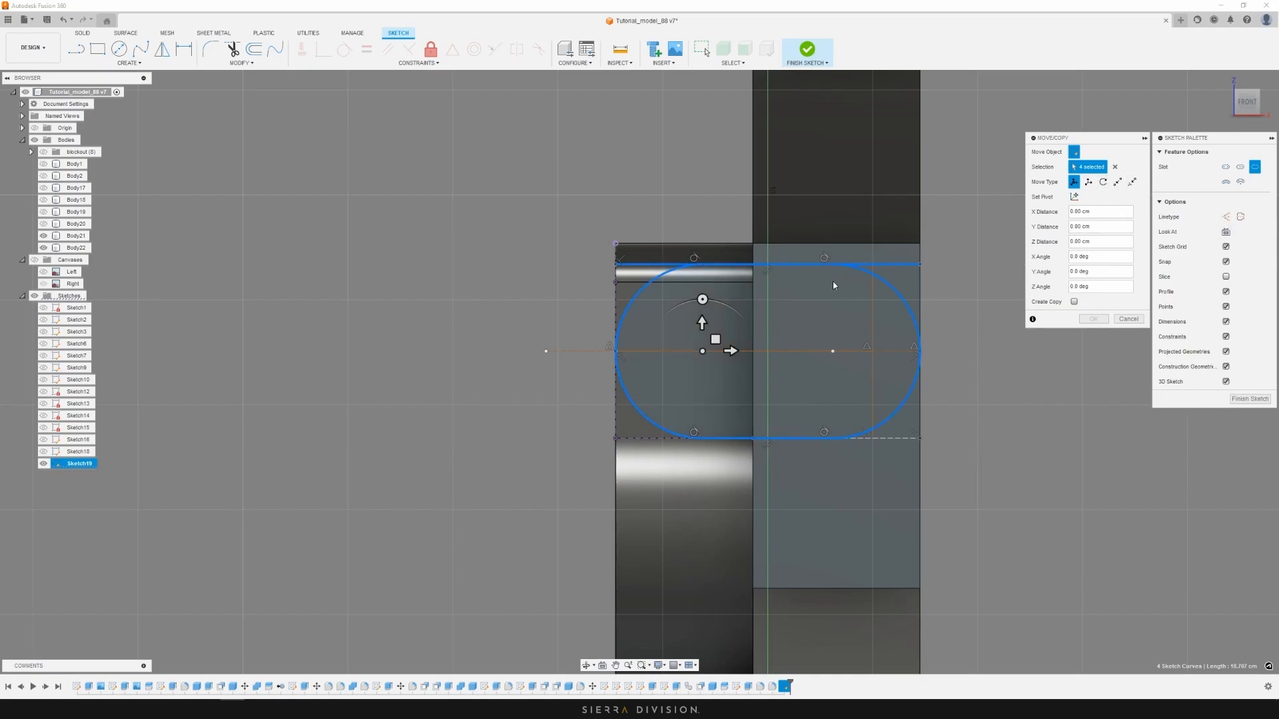
pyautogui.click(1250, 399)
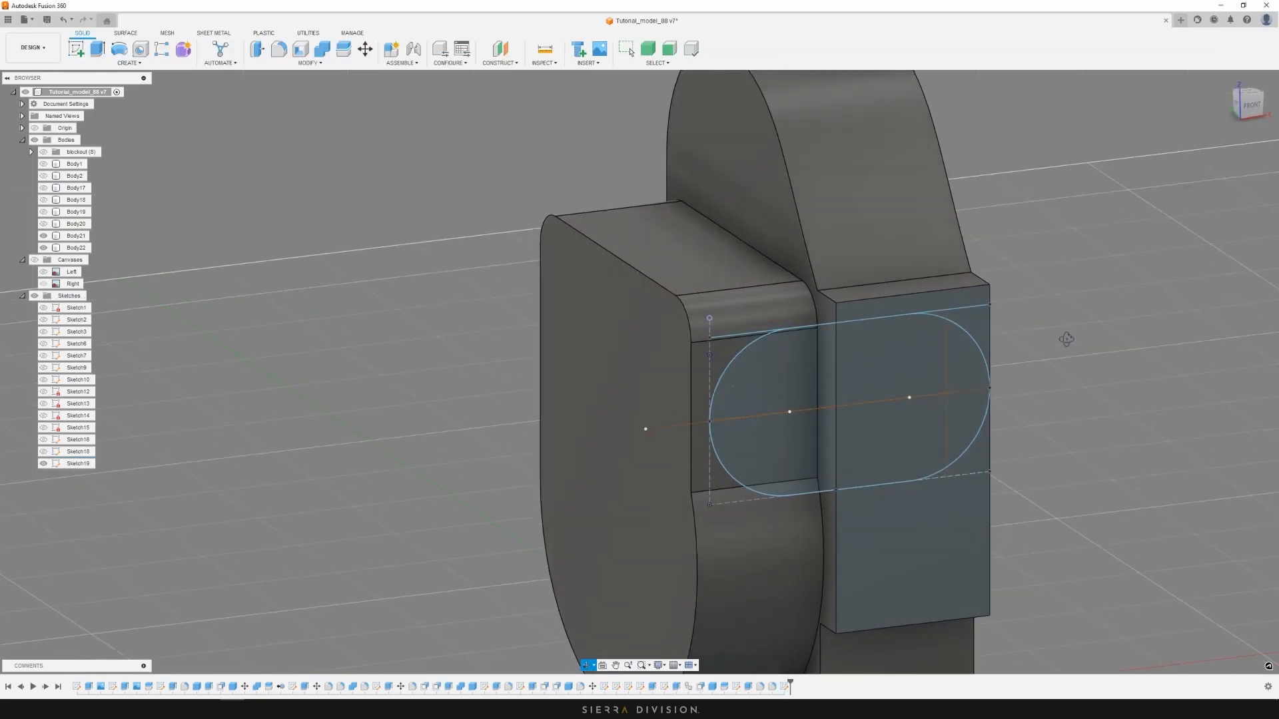
# Extrude the slot's rounded half beside the block about 1.6 cm back into the side housing as a new body
pyautogui.press('e')
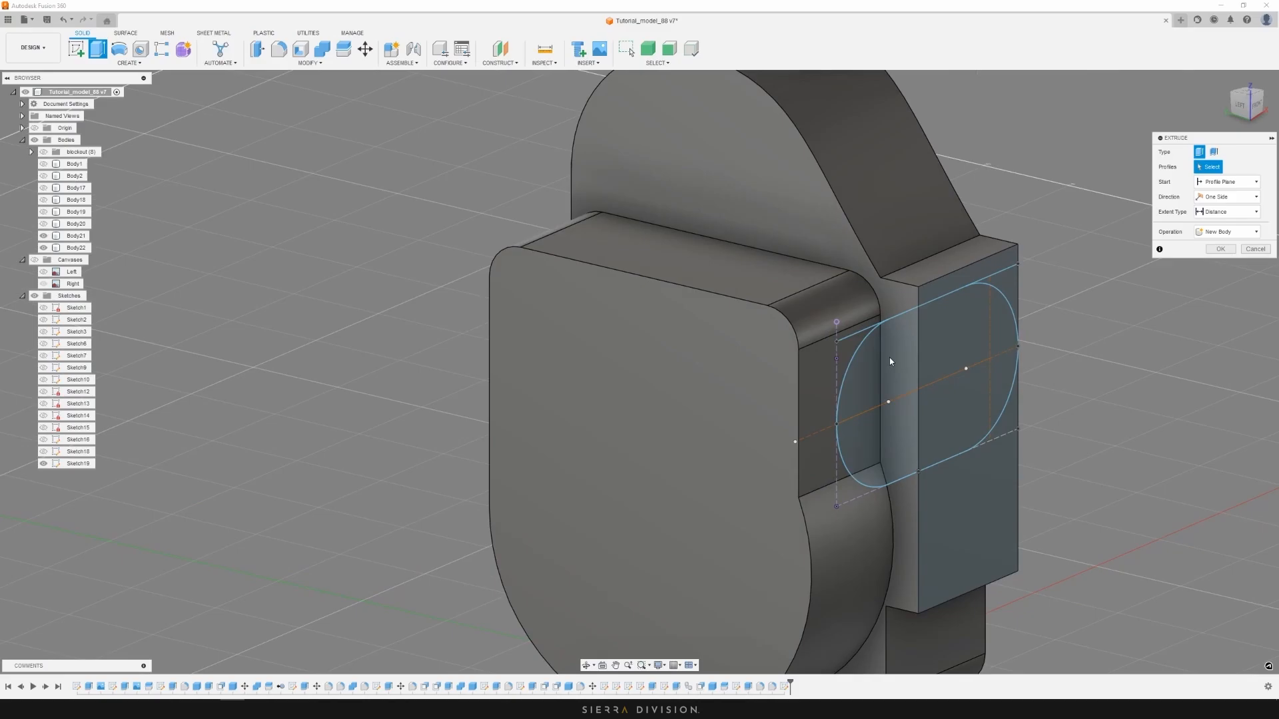
pyautogui.click(891, 367)
pyautogui.moveTo(880, 403); pyautogui.dragTo(818, 376)
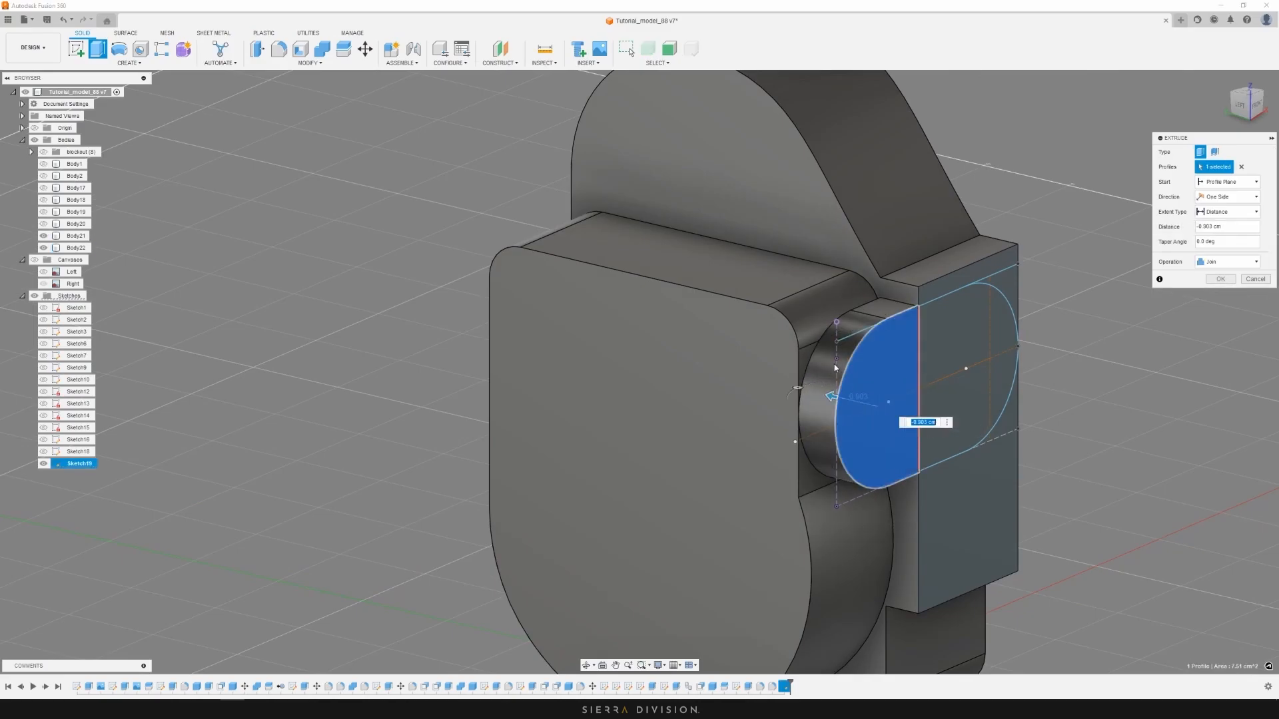
pyautogui.keyDown('shift'); pyautogui.moveTo(821, 379); pyautogui.dragTo(859, 235, button='middle'); pyautogui.keyUp('shift')
pyautogui.scroll(3, 864, 375)
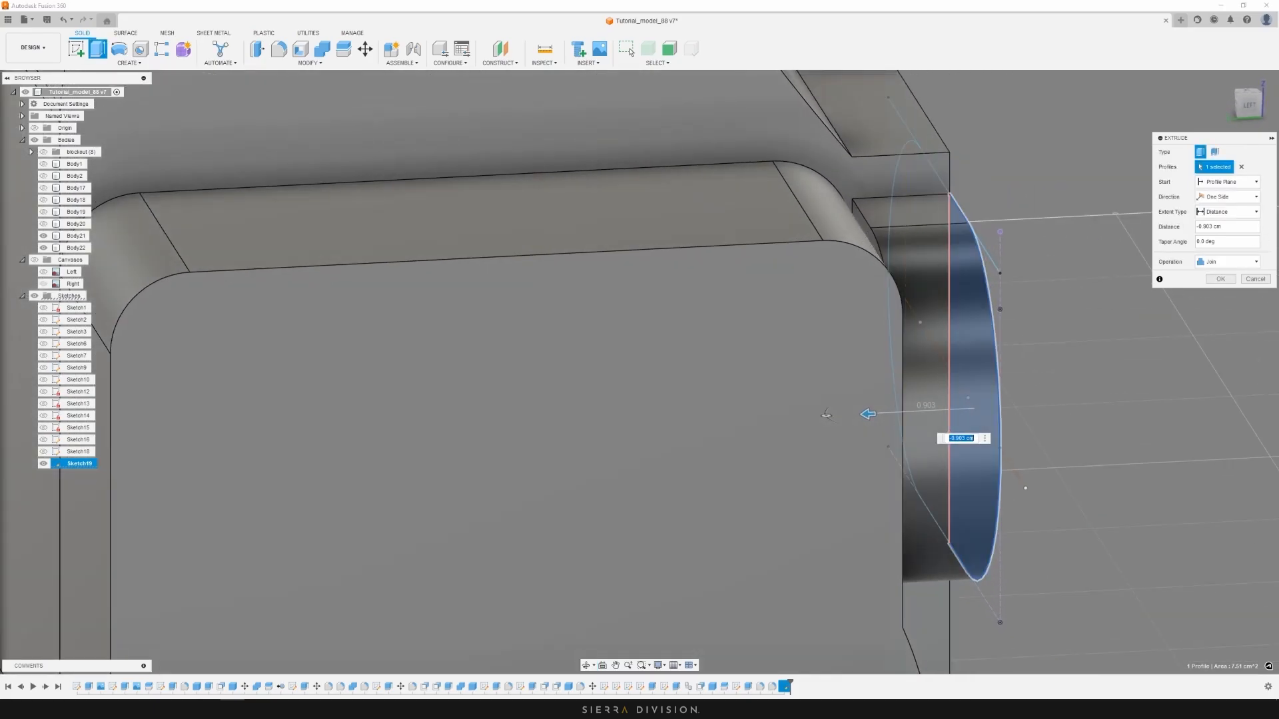
pyautogui.moveTo(866, 415); pyautogui.dragTo(794, 430)
pyautogui.scroll(-3, 962, 264)
pyautogui.keyDown('shift'); pyautogui.moveTo(961, 264); pyautogui.dragTo(905, 236, button='middle'); pyautogui.keyUp('shift')
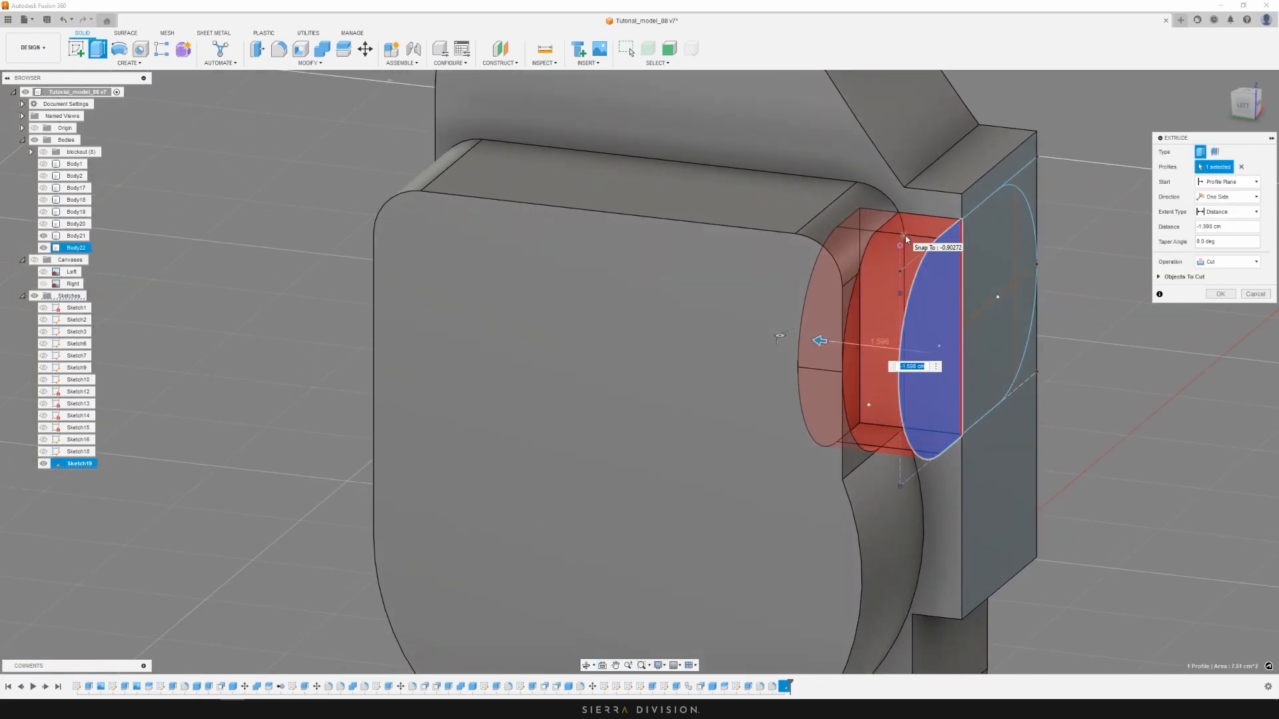
pyautogui.click(1209, 263)
pyautogui.click(1220, 304)
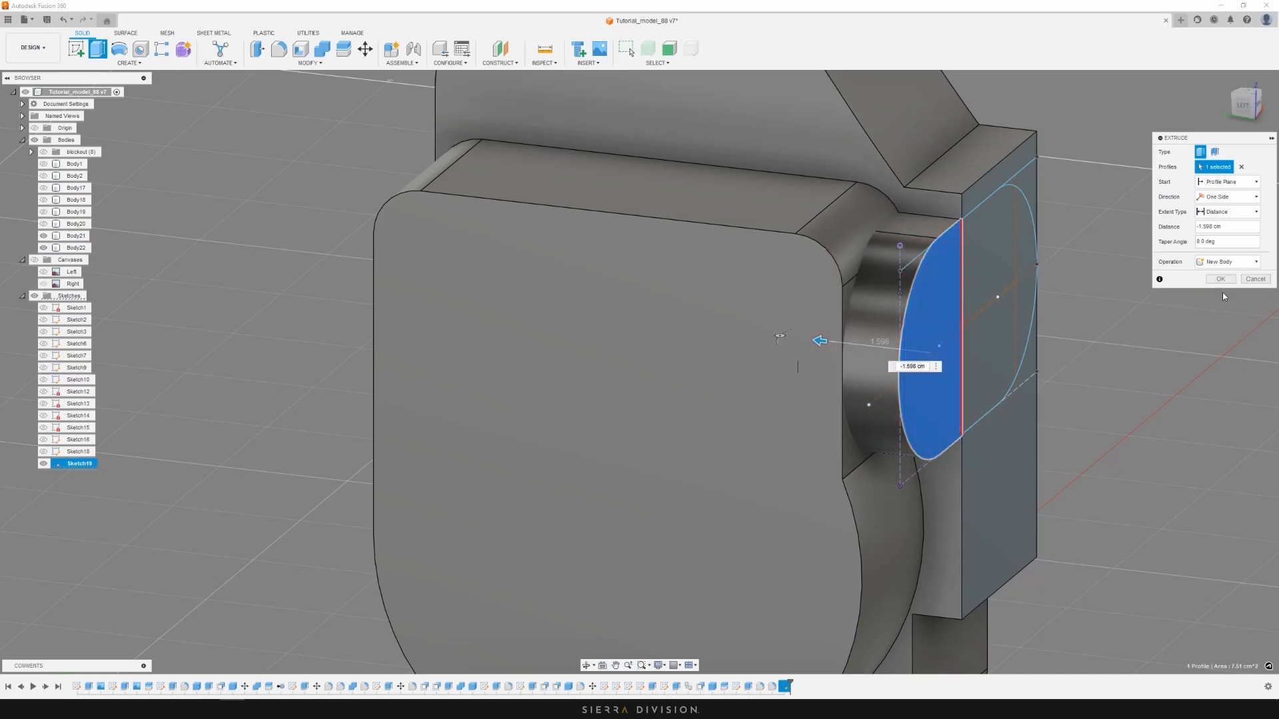
pyautogui.click(1224, 280)
# Inspect the rounded lens housing body from the front and switch to the camera photos on the Miro board
pyautogui.scroll(-4, 1141, 271)
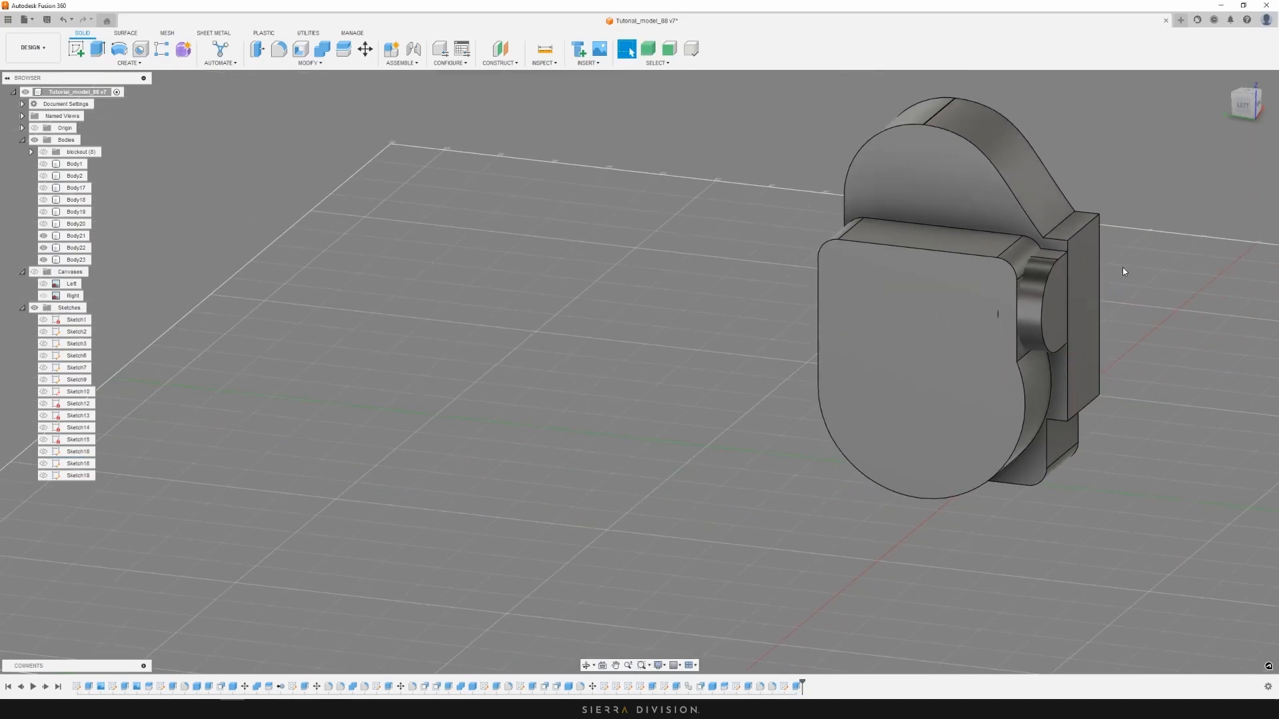
pyautogui.keyDown('shift'); pyautogui.moveTo(1122, 267); pyautogui.dragTo(1033, 257, button='middle'); pyautogui.keyUp('shift')
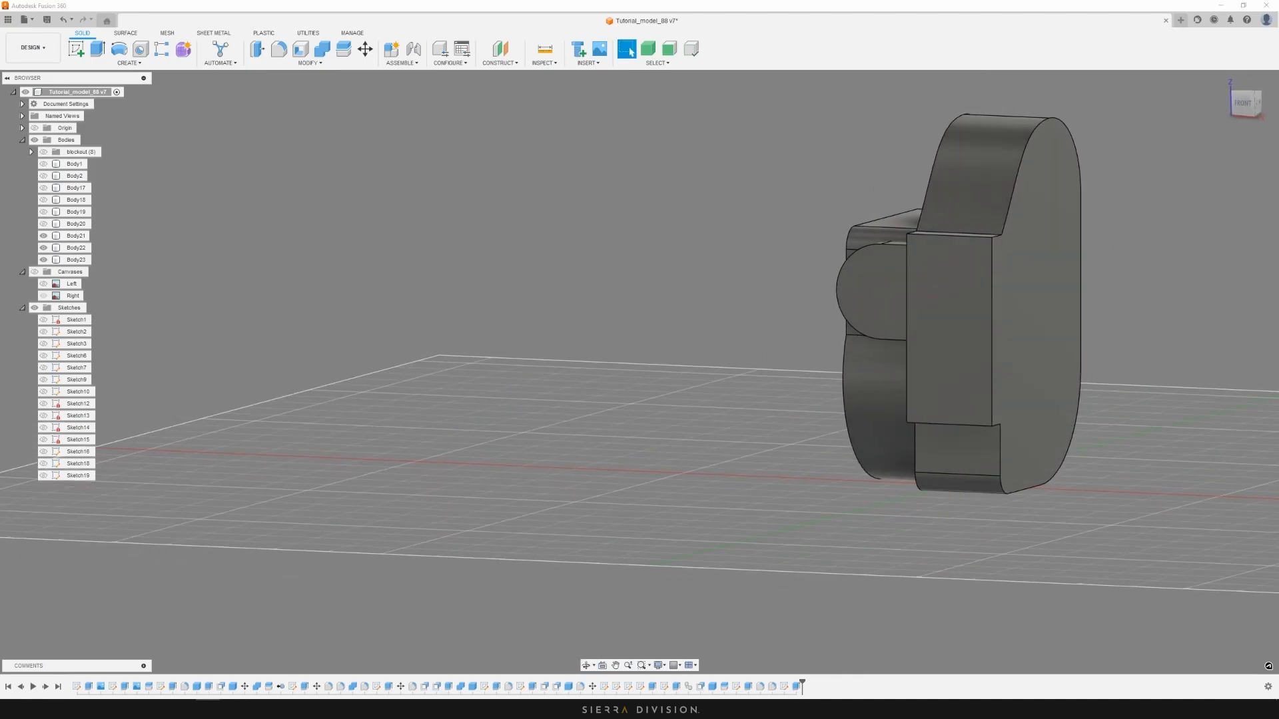
pyautogui.moveTo(1278, 123); pyautogui.dragTo(666, 124)
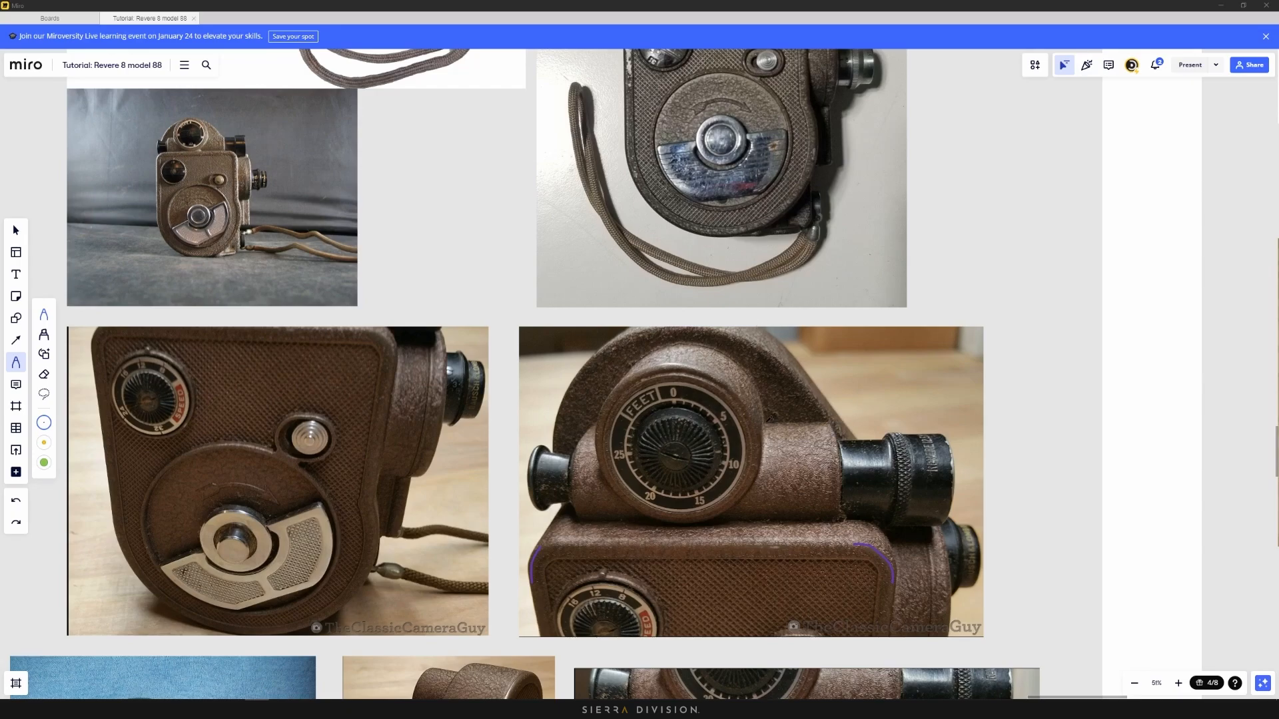
# Outline the viewfinder housing and the round footage dial in yellow on the close-up side photo
pyautogui.scroll(-2, 773, 419)
pyautogui.scroll(2, 846, 433)
pyautogui.click(872, 461)
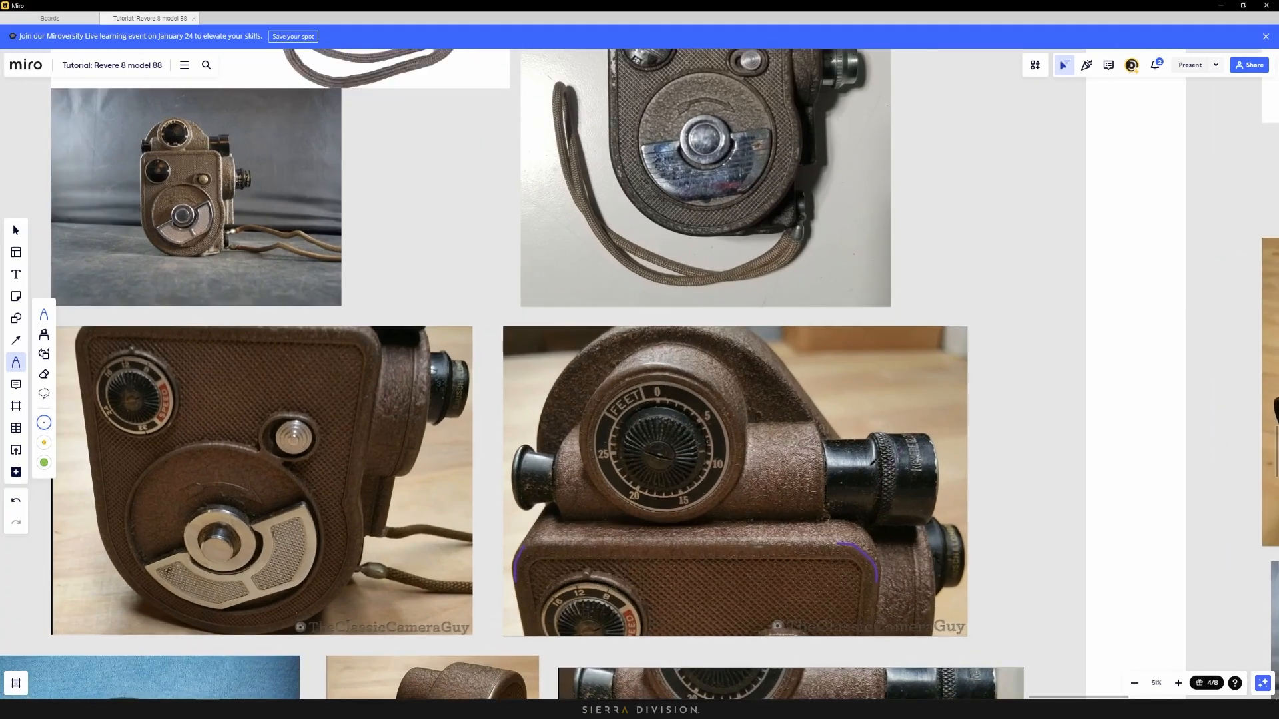
pyautogui.click(43, 442)
pyautogui.scroll(3, 539, 459)
pyautogui.moveTo(592, 414)
pyautogui.mouseDown()
pyautogui.moveTo(560, 494)
pyautogui.moveTo(570, 540)
pyautogui.moveTo(932, 539)
pyautogui.moveTo(936, 422)
pyautogui.moveTo(840, 408)
pyautogui.mouseUp()
pyautogui.moveTo(707, 300)
pyautogui.mouseDown()
pyautogui.moveTo(651, 318)
pyautogui.moveTo(608, 470)
pyautogui.moveTo(773, 533)
pyautogui.moveTo(843, 366)
pyautogui.moveTo(707, 298)
pyautogui.mouseUp()
pyautogui.scroll(-5, 708, 298)
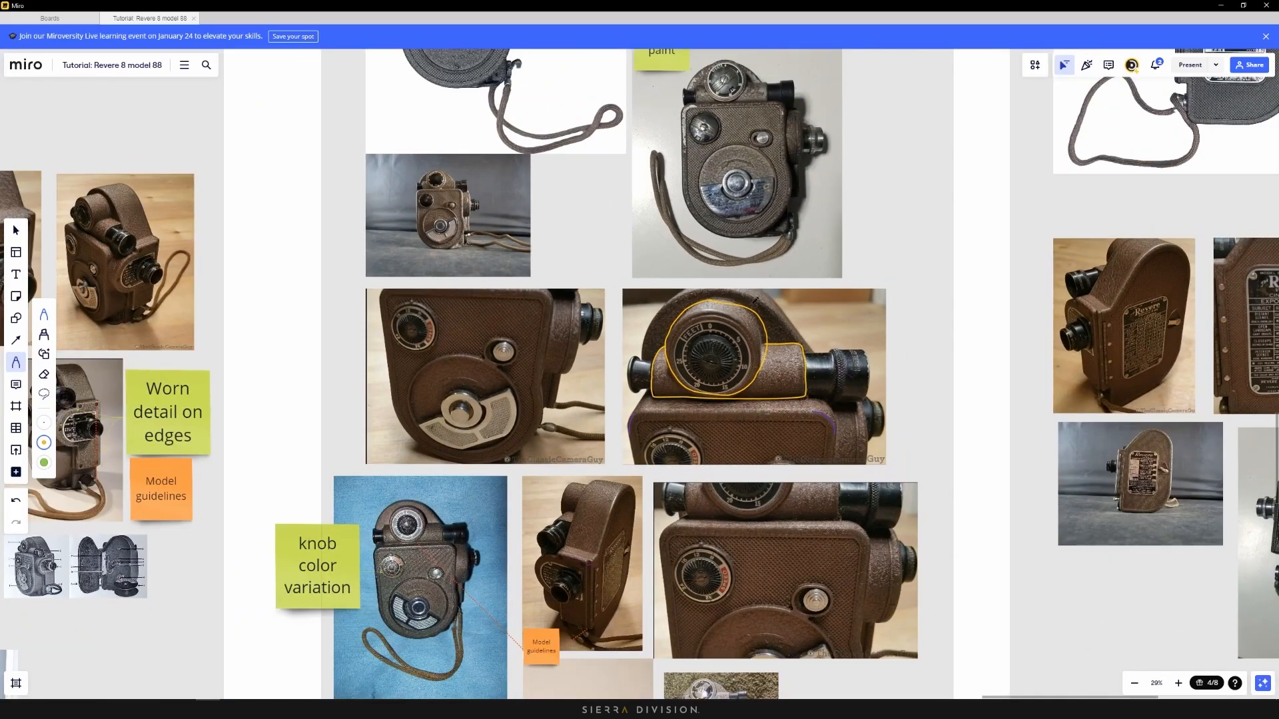
# Circle the camera body's lower corner near the strap mount in yellow on the two full side-view photos
pyautogui.scroll(5, 757, 210)
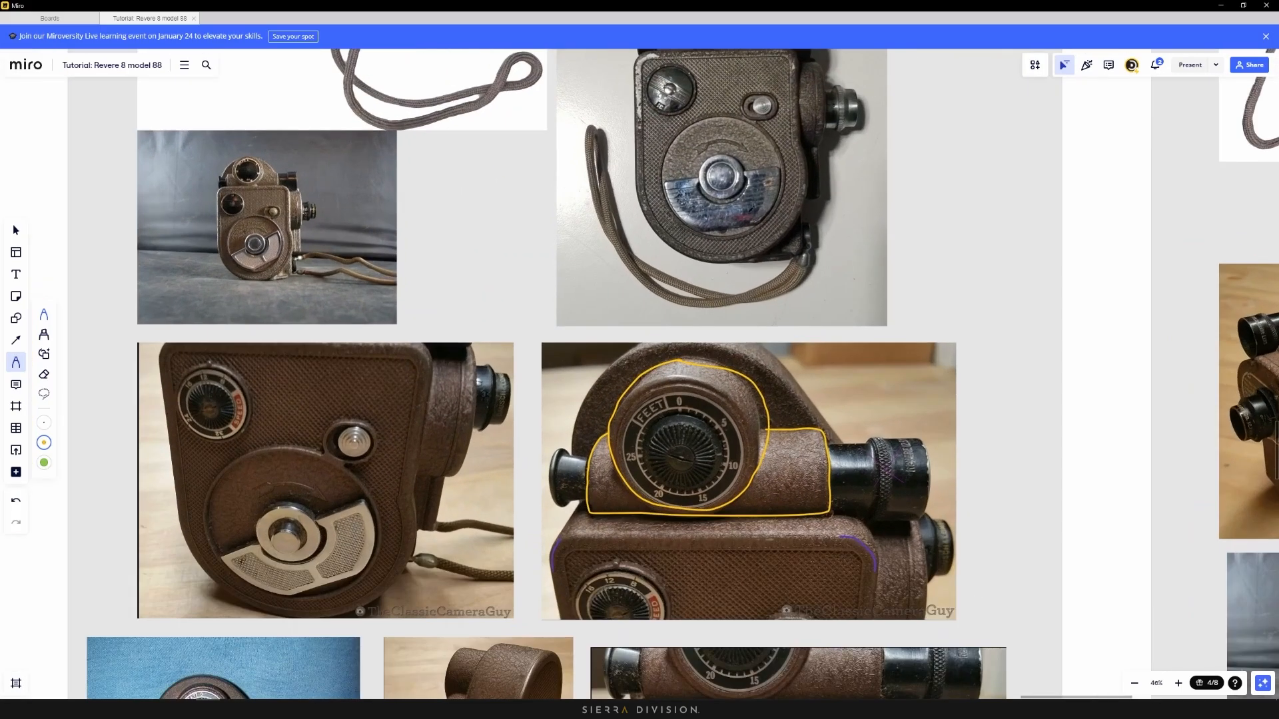
pyautogui.moveTo(827, 236)
pyautogui.mouseDown()
pyautogui.moveTo(779, 255)
pyautogui.moveTo(806, 285)
pyautogui.moveTo(828, 237)
pyautogui.mouseUp()
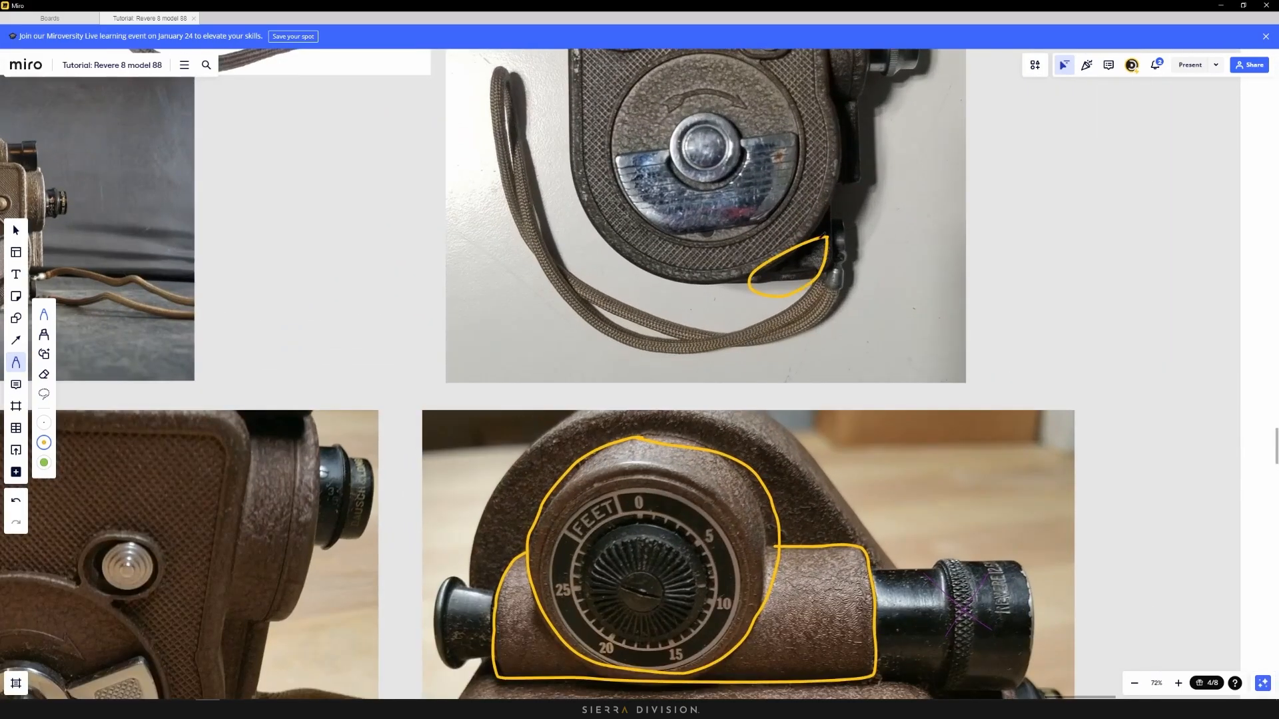
pyautogui.moveTo(494, 298); pyautogui.dragTo(928, 305, button='middle')
pyautogui.moveTo(451, 299)
pyautogui.mouseDown()
pyautogui.moveTo(436, 305)
pyautogui.moveTo(453, 299)
pyautogui.mouseUp()
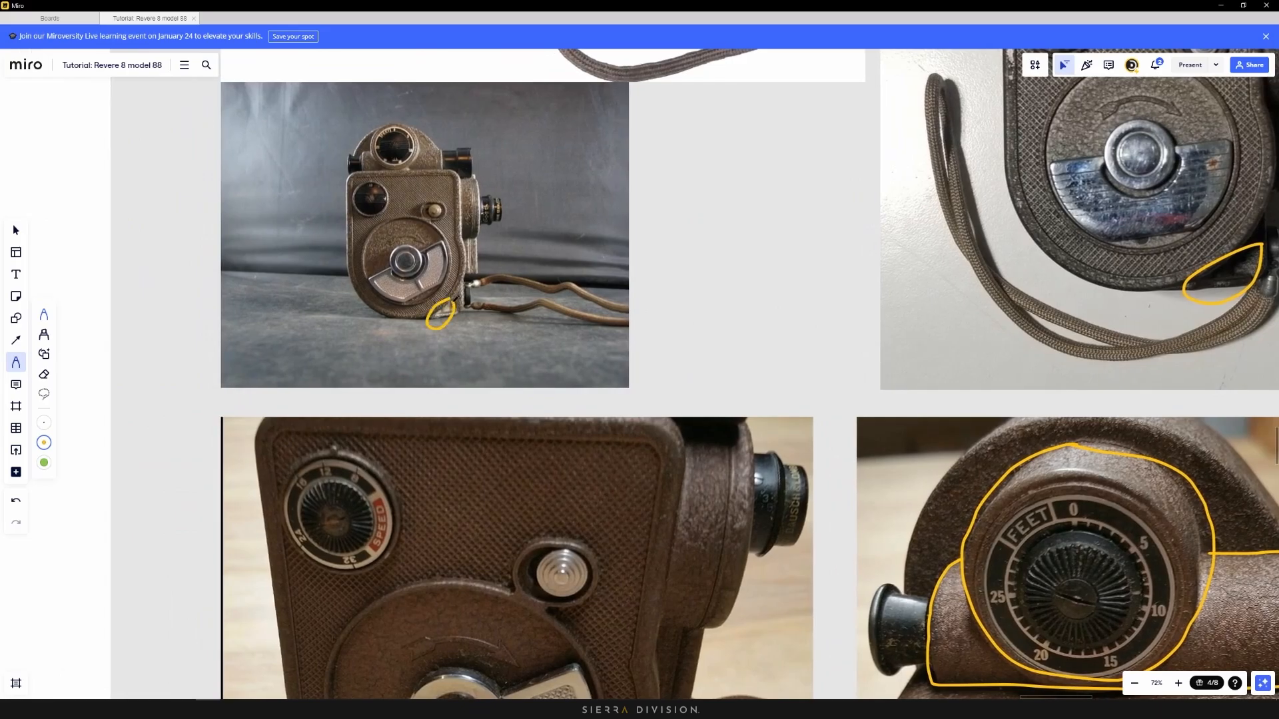
pyautogui.moveTo(1156, 271); pyautogui.dragTo(878, 300, button='middle')
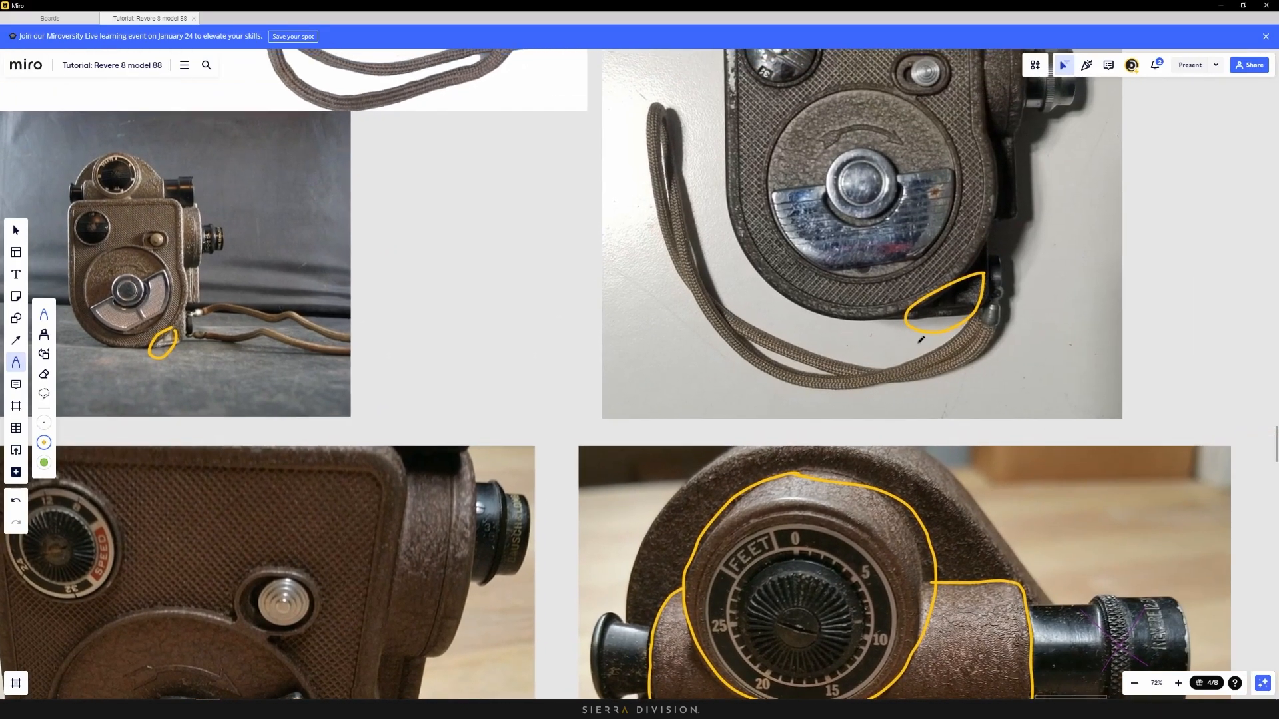
pyautogui.moveTo(930, 321); pyautogui.dragTo(925, 327)
# Examine the angled front photos and the viewfinder housing up close on the photo beside the worn-edges note
pyautogui.scroll(-3, 893, 452)
pyautogui.scroll(1, 851, 543)
pyautogui.moveTo(850, 543)
pyautogui.mouseDown(button='middle')
pyautogui.moveTo(808, 393)
pyautogui.moveTo(825, 343)
pyautogui.mouseUp(button='middle')
pyautogui.scroll(-3, 823, 423)
pyautogui.moveTo(406, 283); pyautogui.dragTo(784, 349, button='middle')
pyautogui.moveTo(383, 265); pyautogui.dragTo(631, 350, button='middle')
pyautogui.scroll(10, 715, 536)
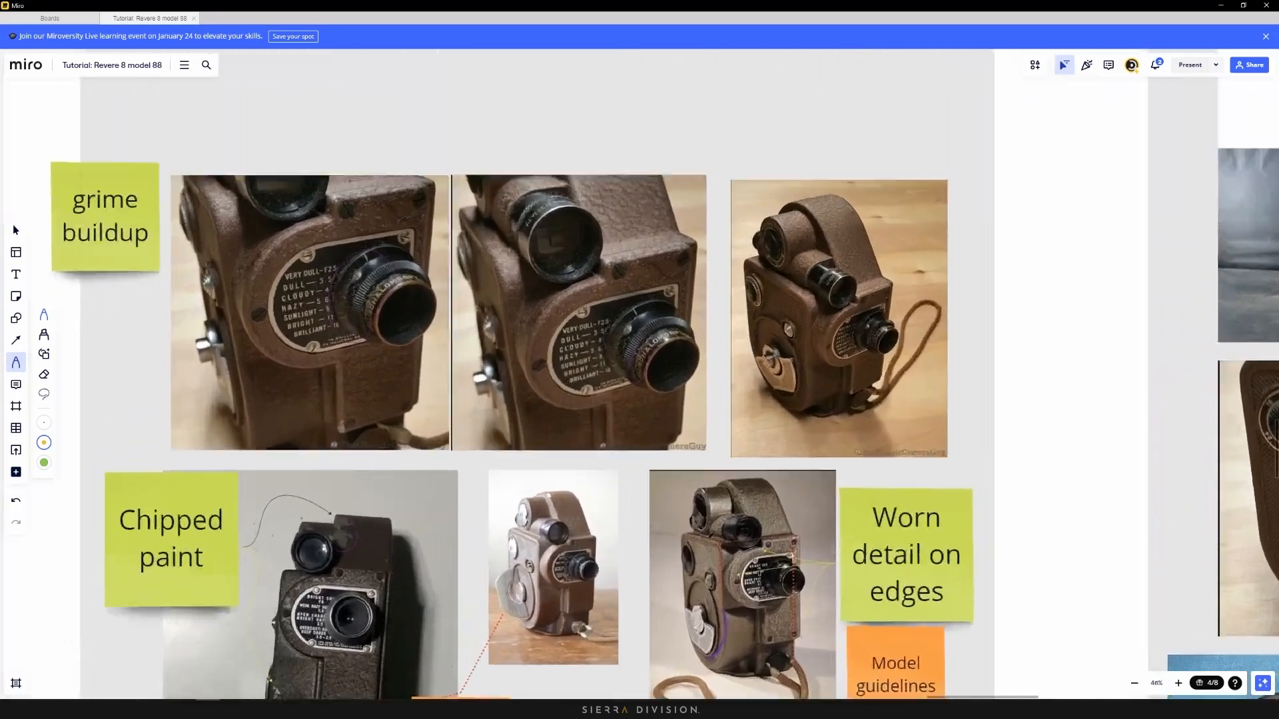
pyautogui.scroll(3, 662, 517)
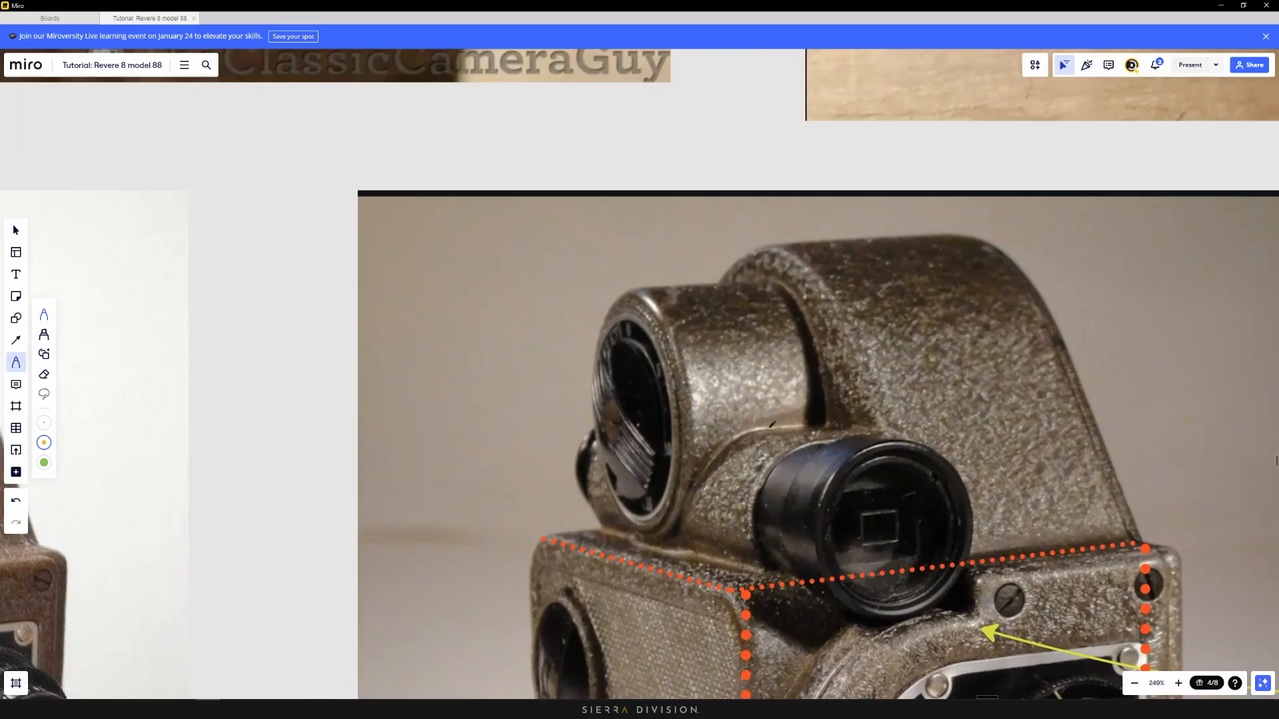
# Try tracing the housing edges around the dial and viewfinder in yellow and purple, and undo the trial strokes
pyautogui.moveTo(770, 428); pyautogui.dragTo(767, 431)
pyautogui.hotkey('ctrl', 'z')
pyautogui.click(44, 422)
pyautogui.moveTo(660, 541); pyautogui.dragTo(680, 476)
pyautogui.hotkey('ctrl', 'z')
pyautogui.moveTo(708, 365)
pyautogui.mouseDown()
pyautogui.moveTo(717, 351)
pyautogui.moveTo(717, 376)
pyautogui.mouseUp()
pyautogui.moveTo(736, 454); pyautogui.dragTo(744, 470)
pyautogui.hotkey('ctrl', 'z')
pyautogui.hotkey('ctrl', 'z')
pyautogui.moveTo(797, 427); pyautogui.dragTo(684, 499)
pyautogui.hotkey('ctrl', 'z')
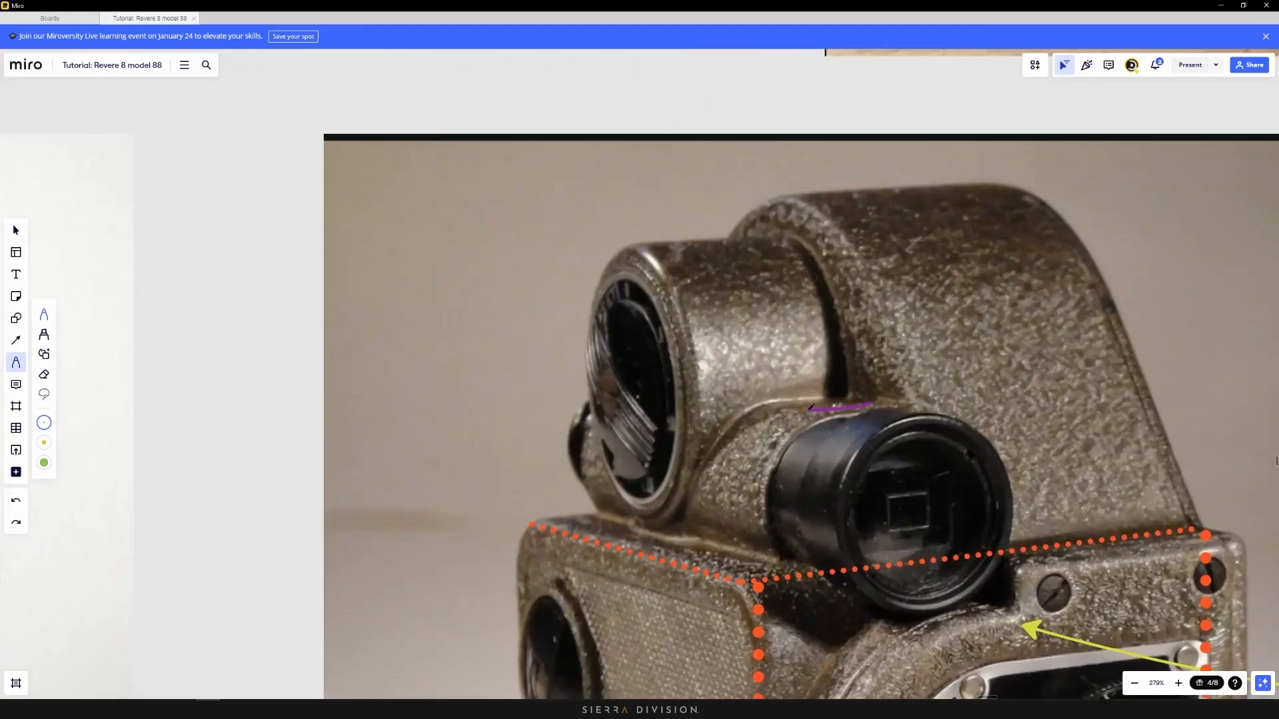
# Trace a purple curve along the rounded viewfinder housing edge behind the front viewfinder barrel
pyautogui.moveTo(810, 407)
pyautogui.mouseDown()
pyautogui.moveTo(739, 443)
pyautogui.moveTo(722, 514)
pyautogui.mouseUp()
pyautogui.scroll(-2, 769, 463)
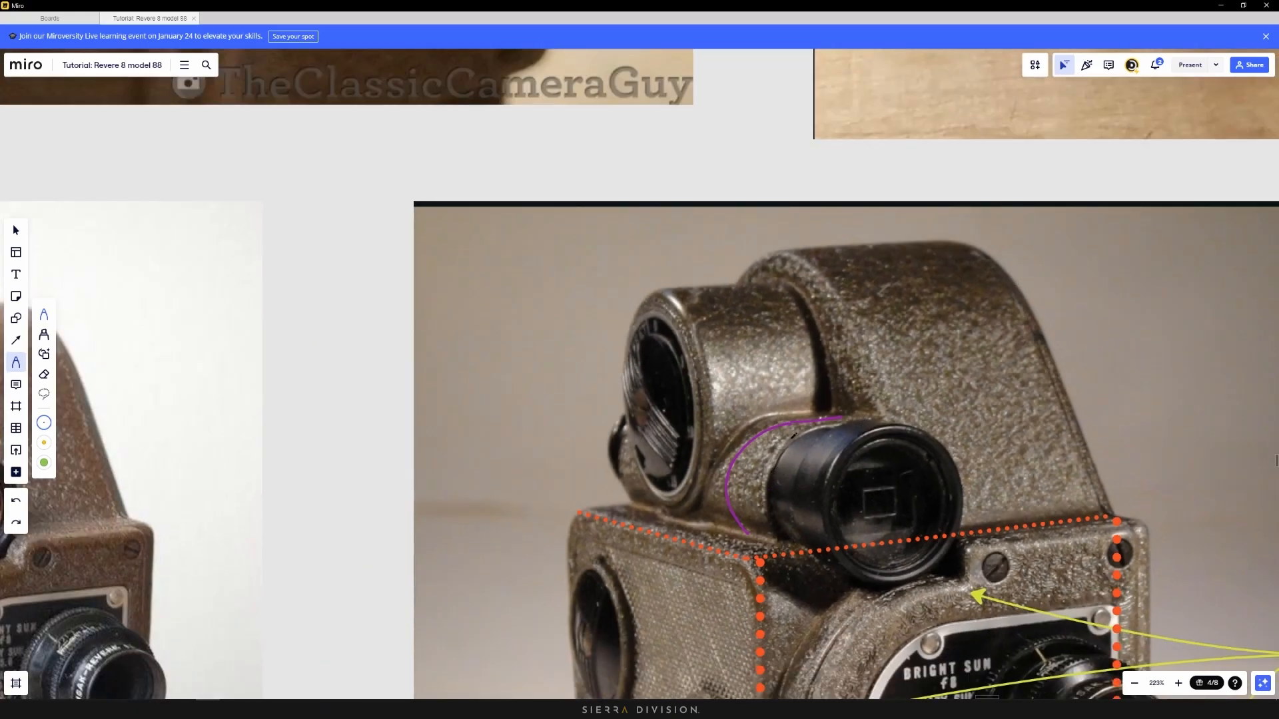
pyautogui.scroll(-10, 792, 436)
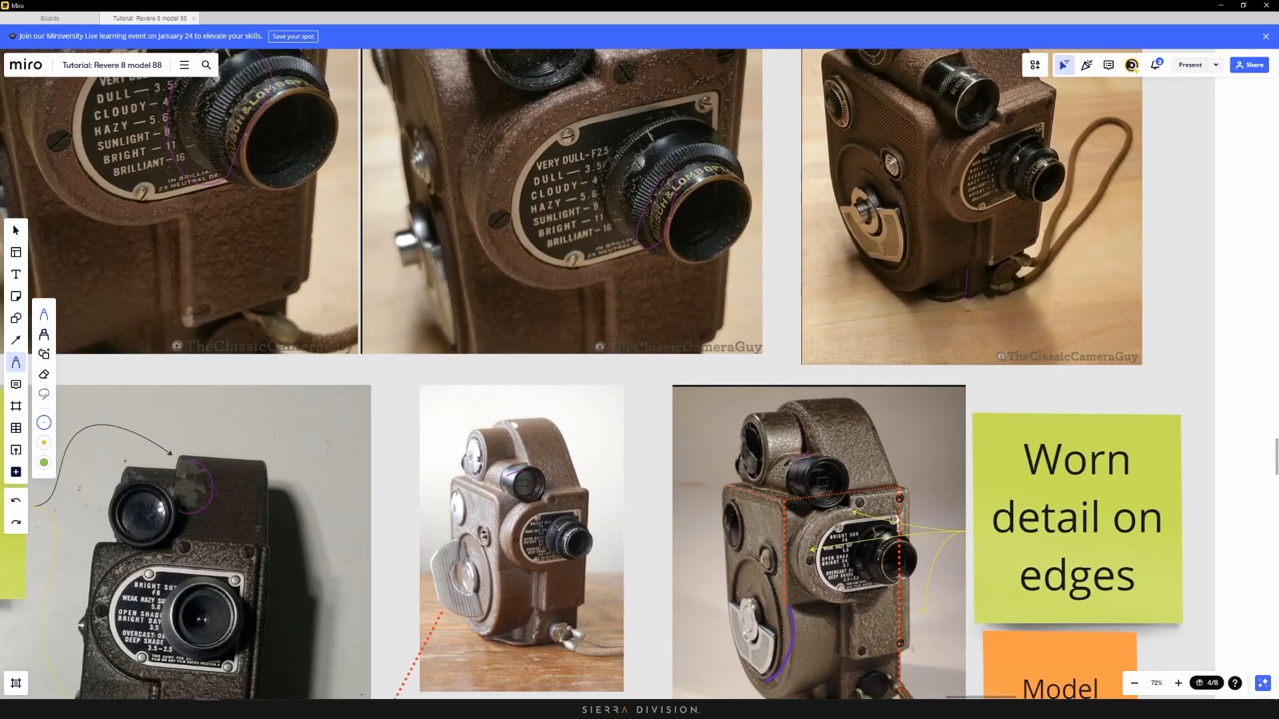